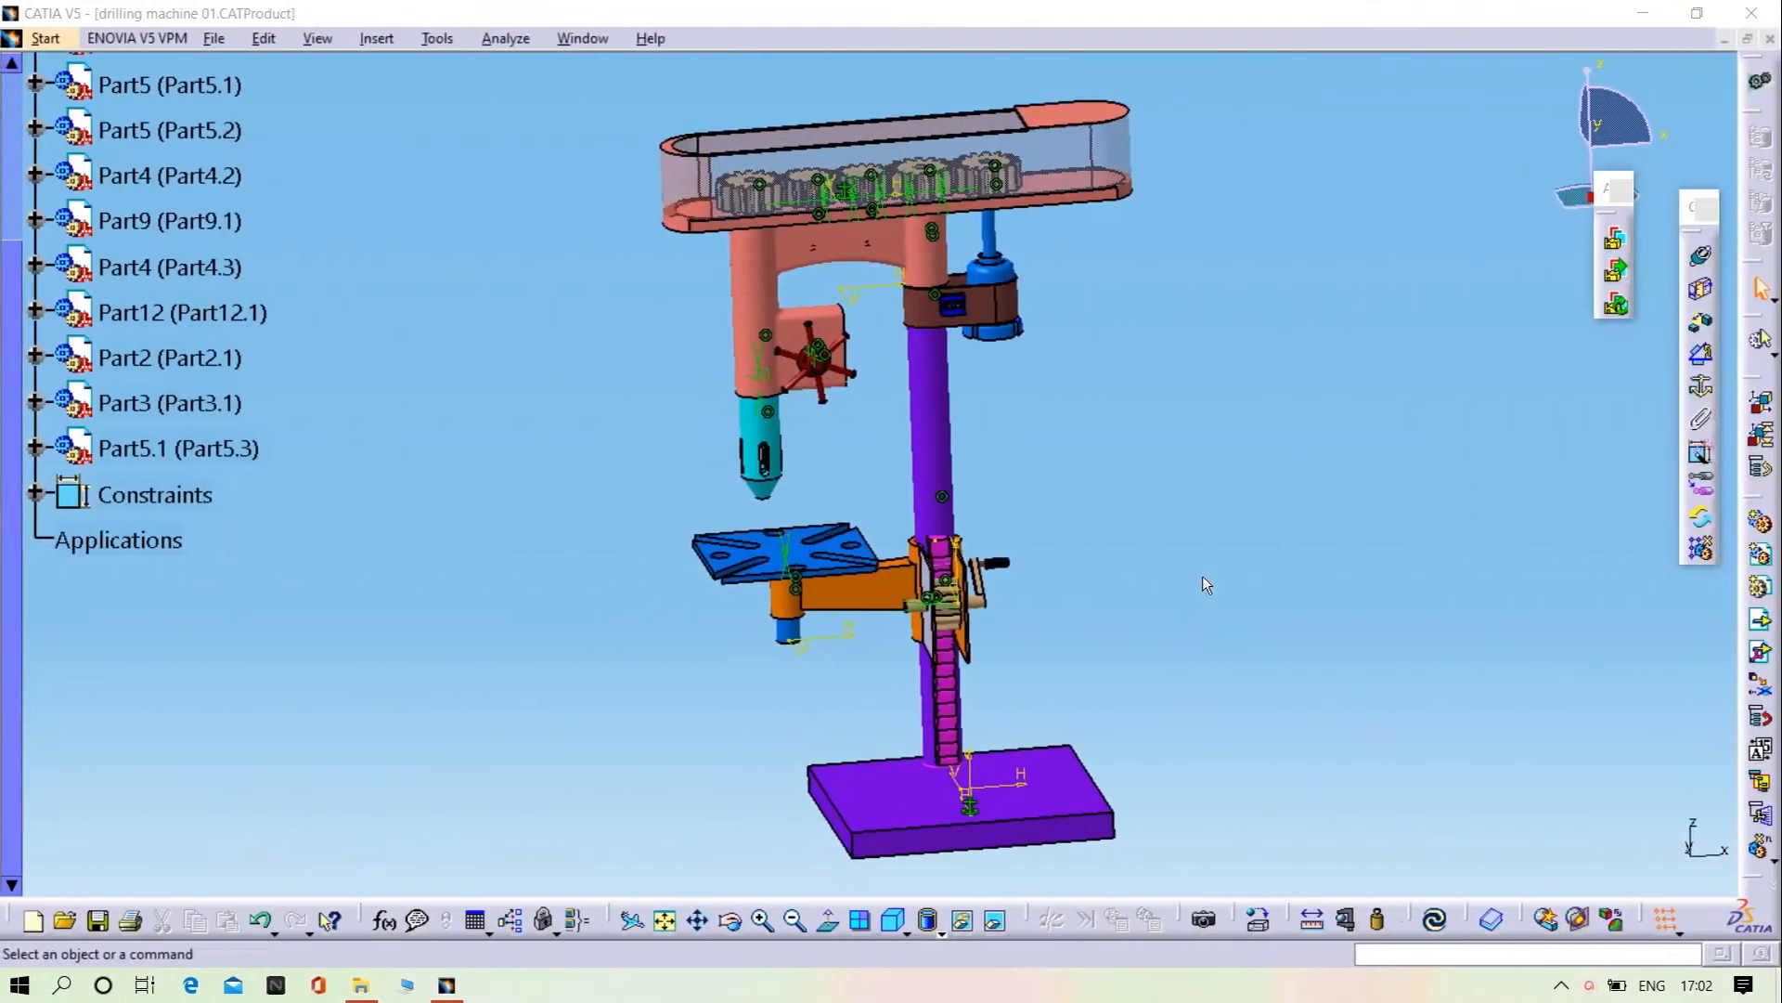
# - Switch the drilling machine assembly to the DMU Kinematics workbench
pyautogui.moveTo(1202, 578); pyautogui.dragTo(521, 443, button='middle')
pyautogui.moveTo(1168, 326); pyautogui.dragTo(1281, 475, button='middle')
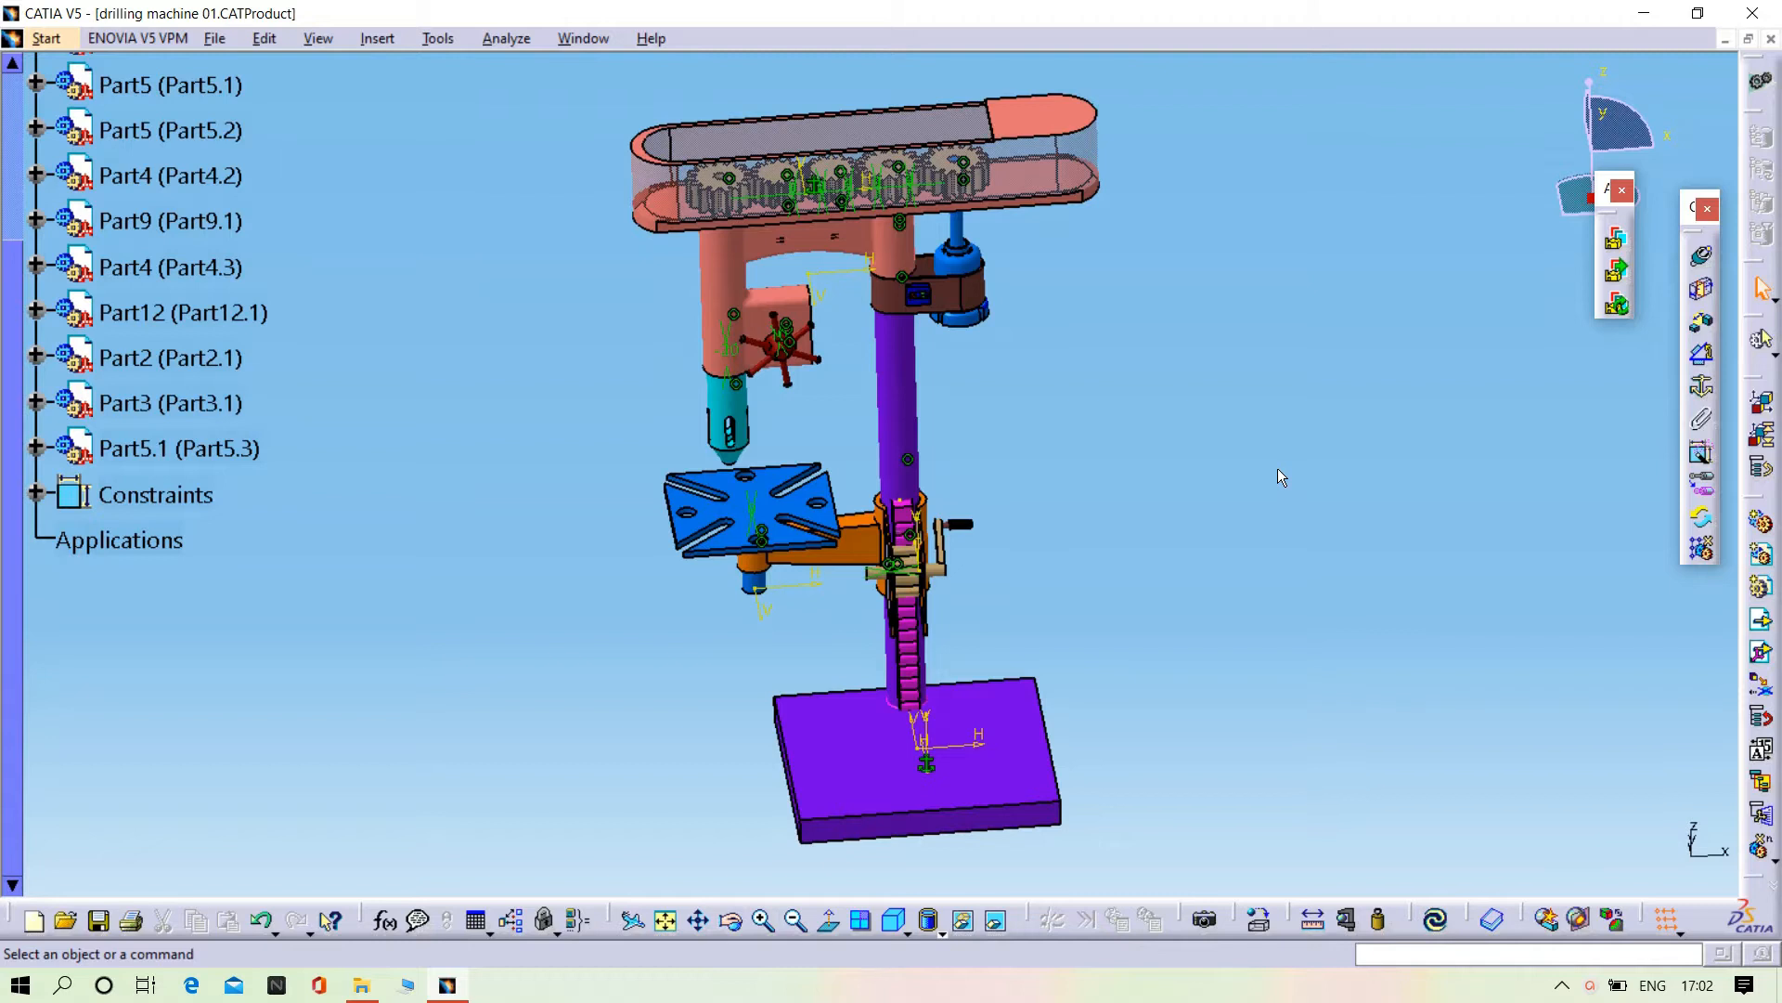
pyautogui.click(28, 40)
pyautogui.moveTo(126, 235)
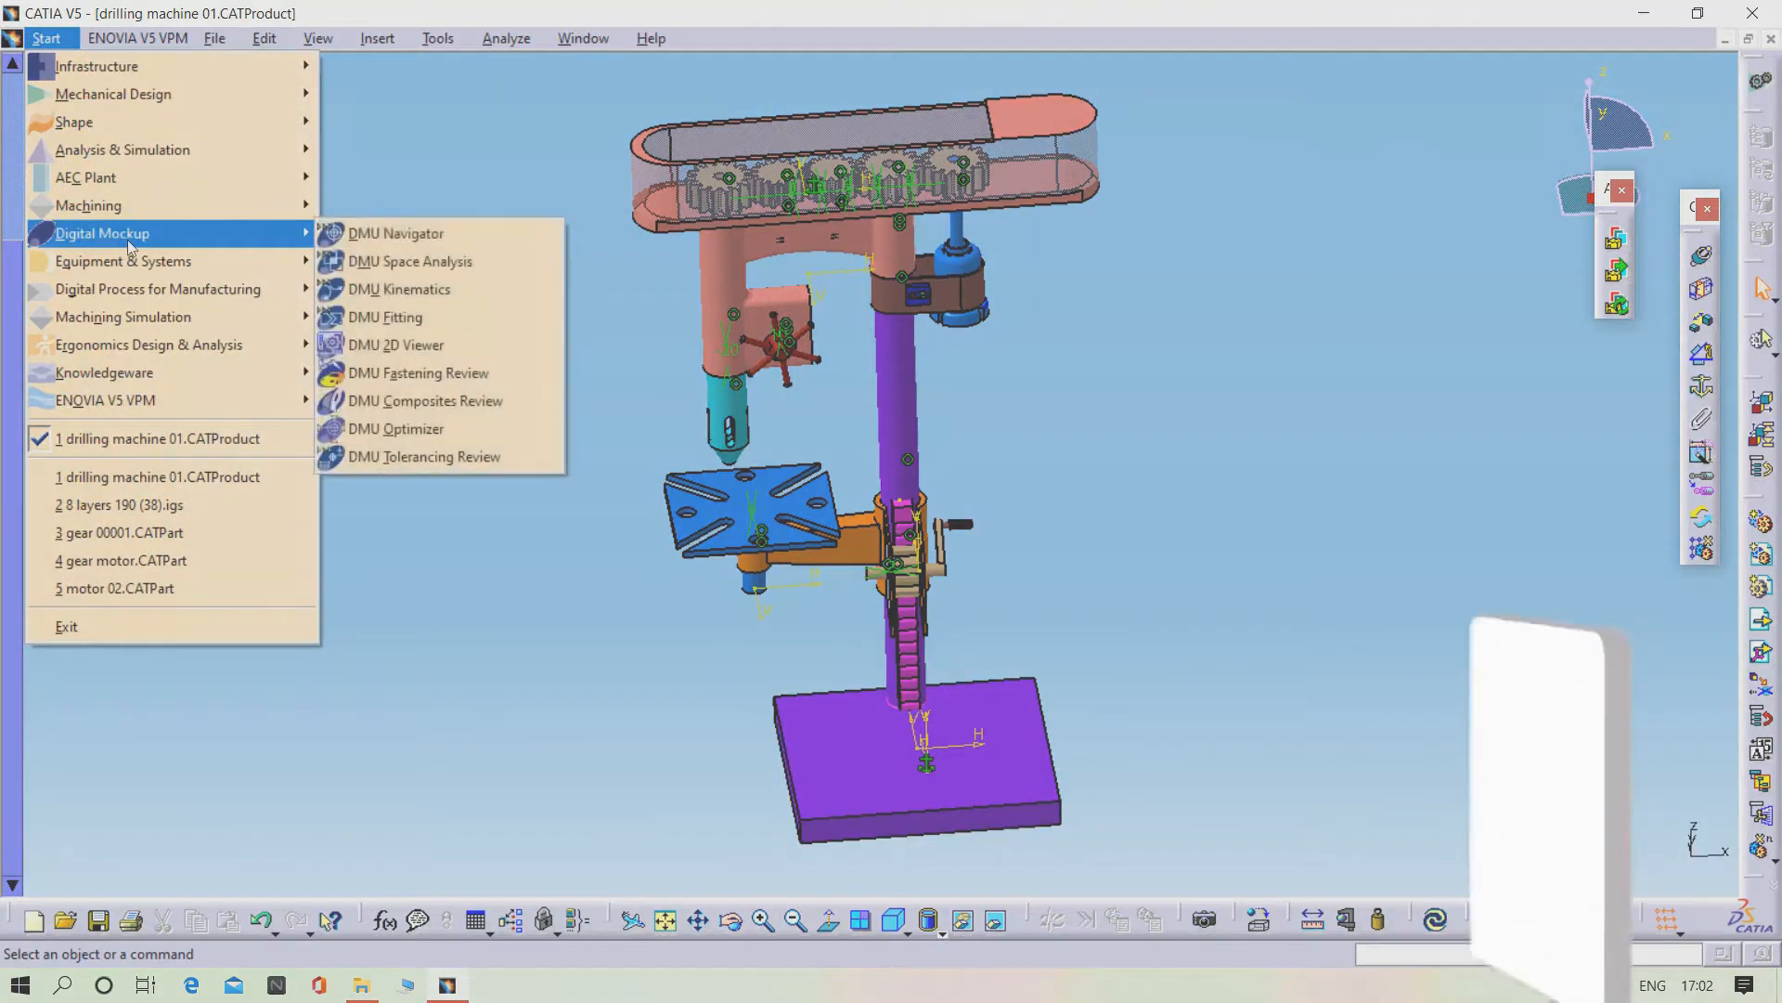
pyautogui.click(376, 291)
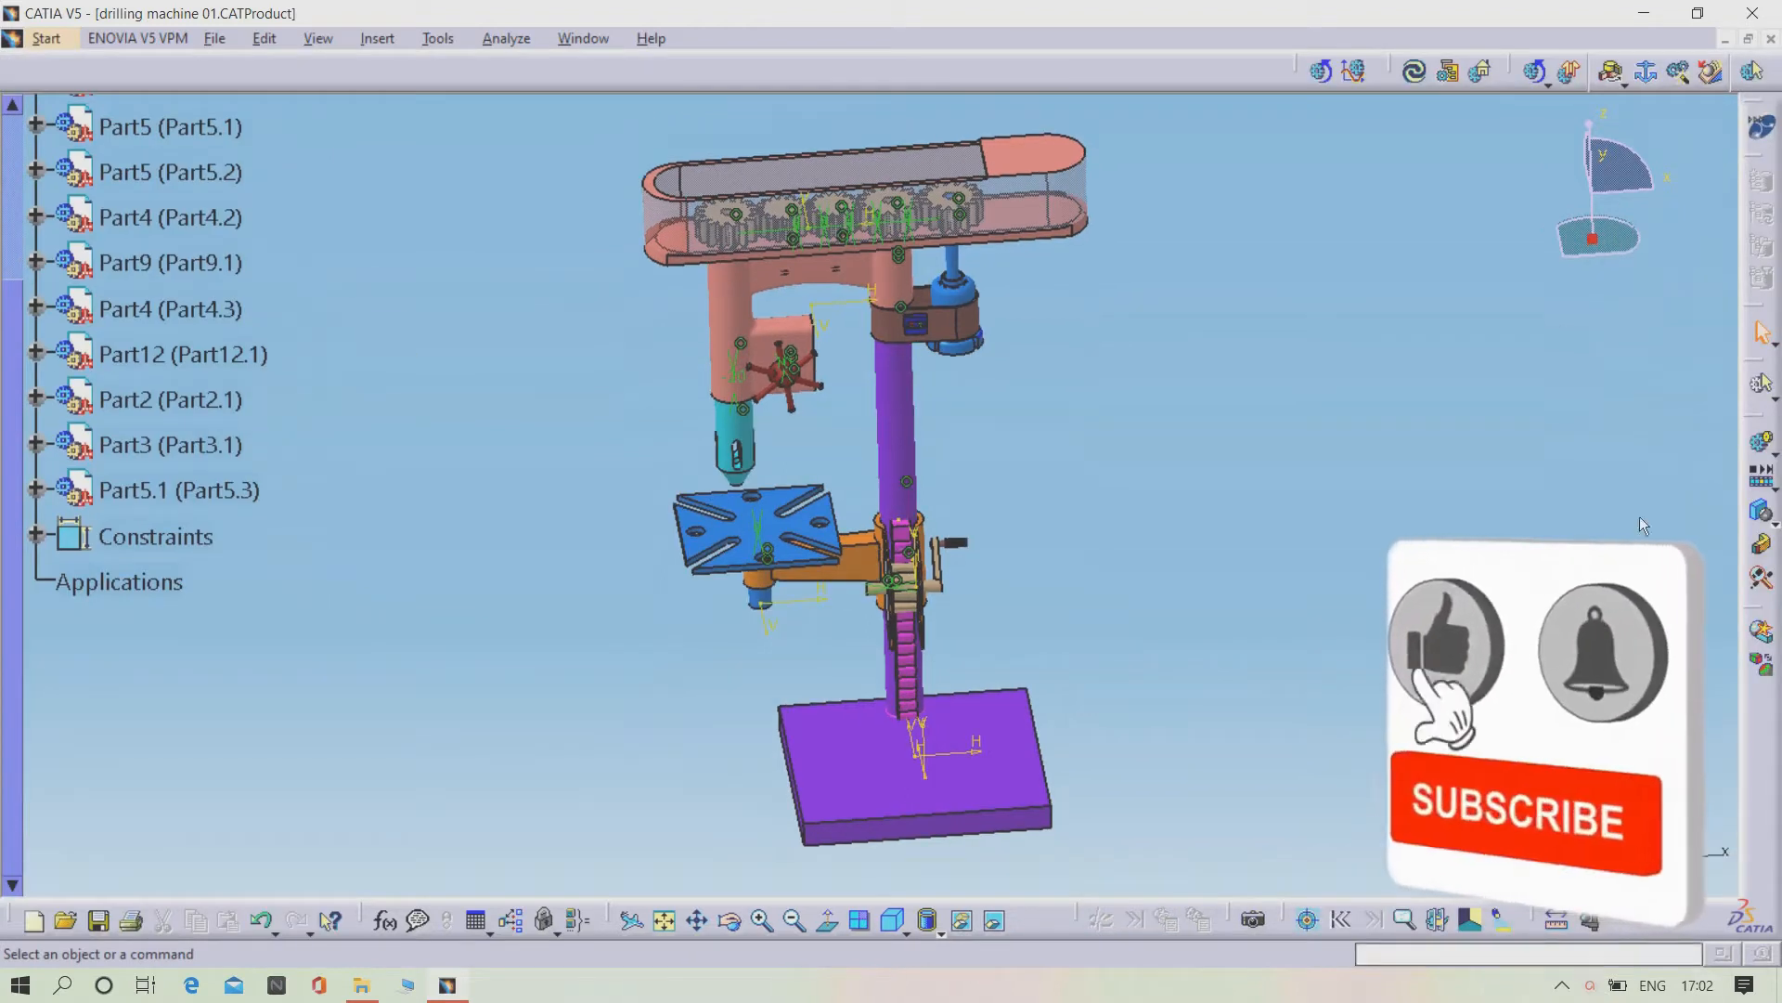
# - Start a revolute joint and create a new mechanism for it, keeping the default mechanism name
pyautogui.moveTo(1288, 421); pyautogui.dragTo(1230, 494, button='middle')
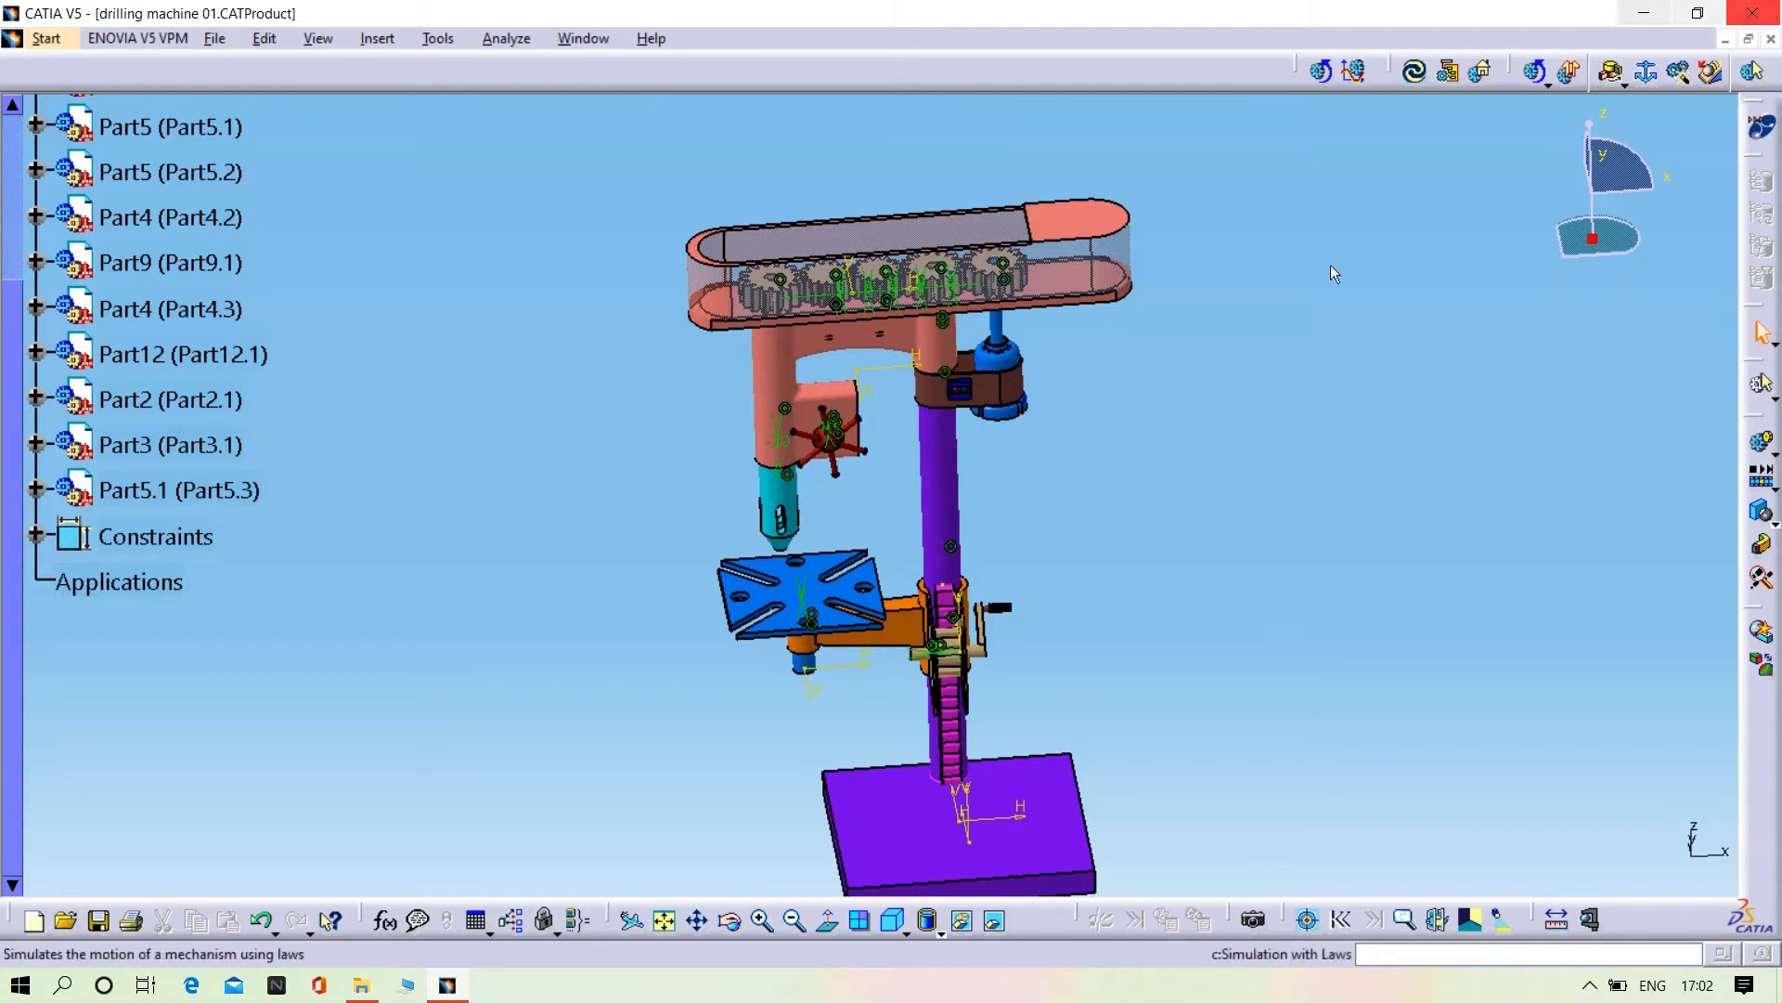
pyautogui.click(1613, 71)
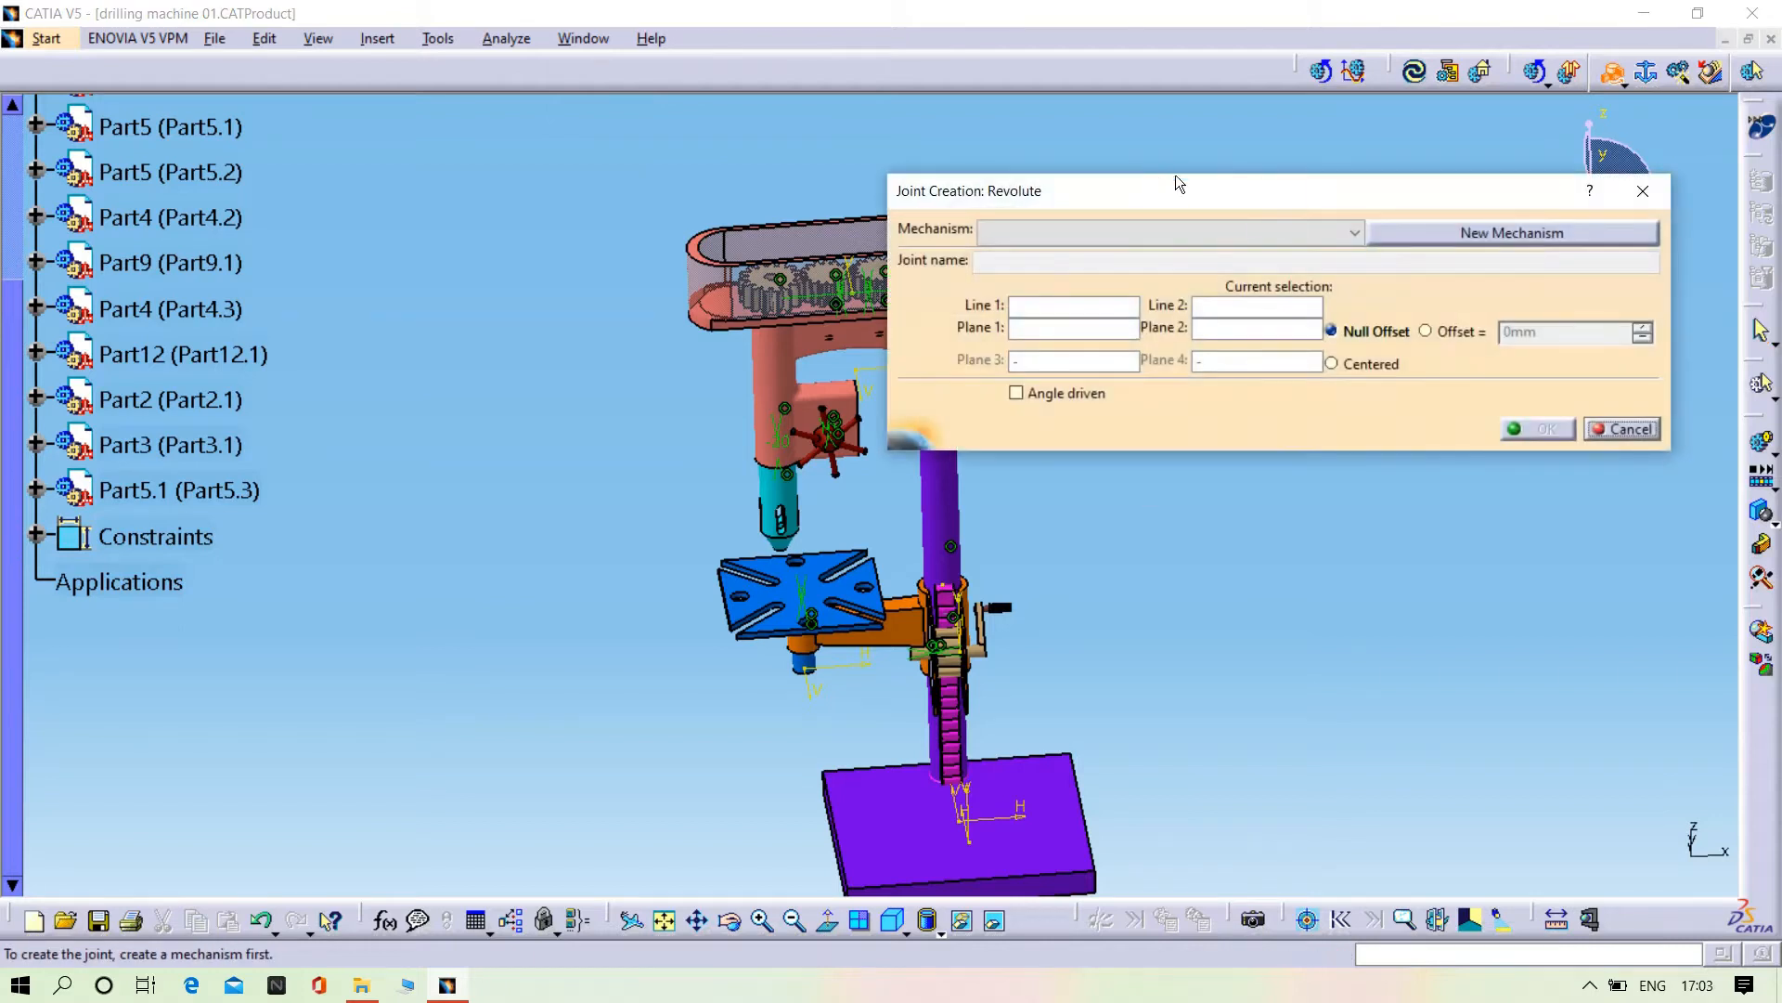
pyautogui.click(1501, 233)
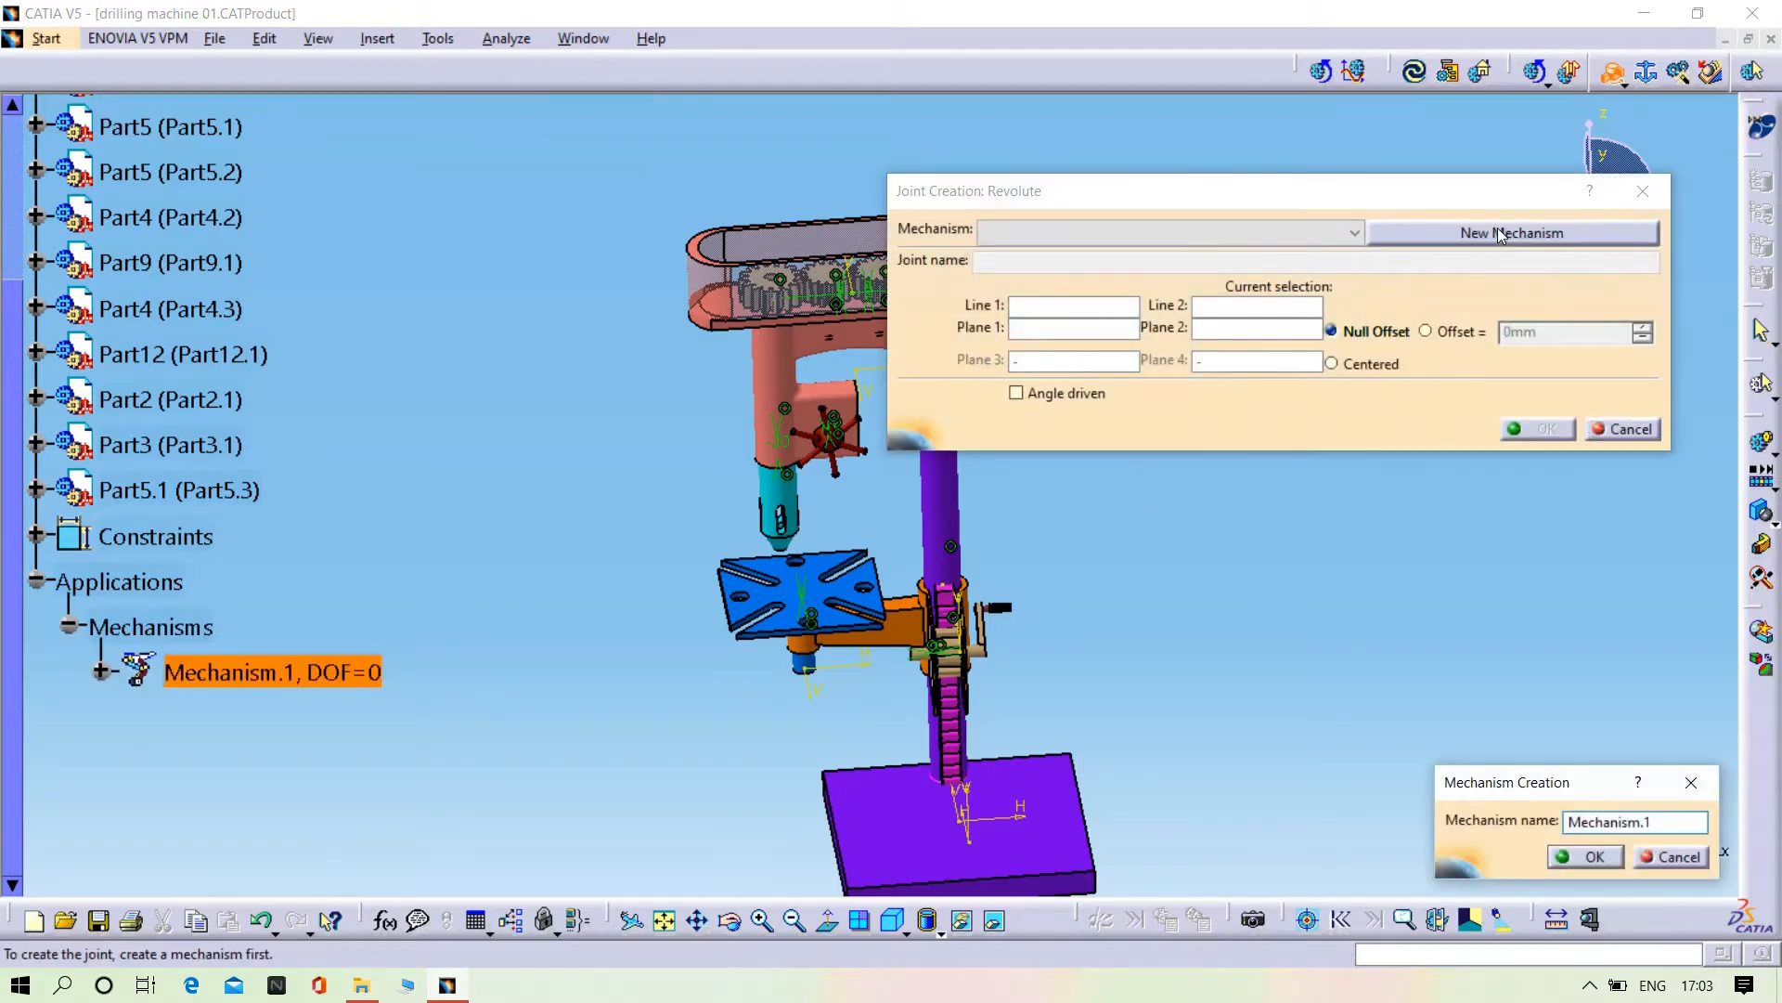
pyautogui.click(1595, 857)
# - Hide the gear housing Part6 (Part6.1) to expose the gear train
pyautogui.moveTo(1204, 617); pyautogui.dragTo(1044, 625, button='middle')
pyautogui.click(1052, 667)
pyautogui.scroll(3, 64, 226)
pyautogui.scroll(3, 64, 226)
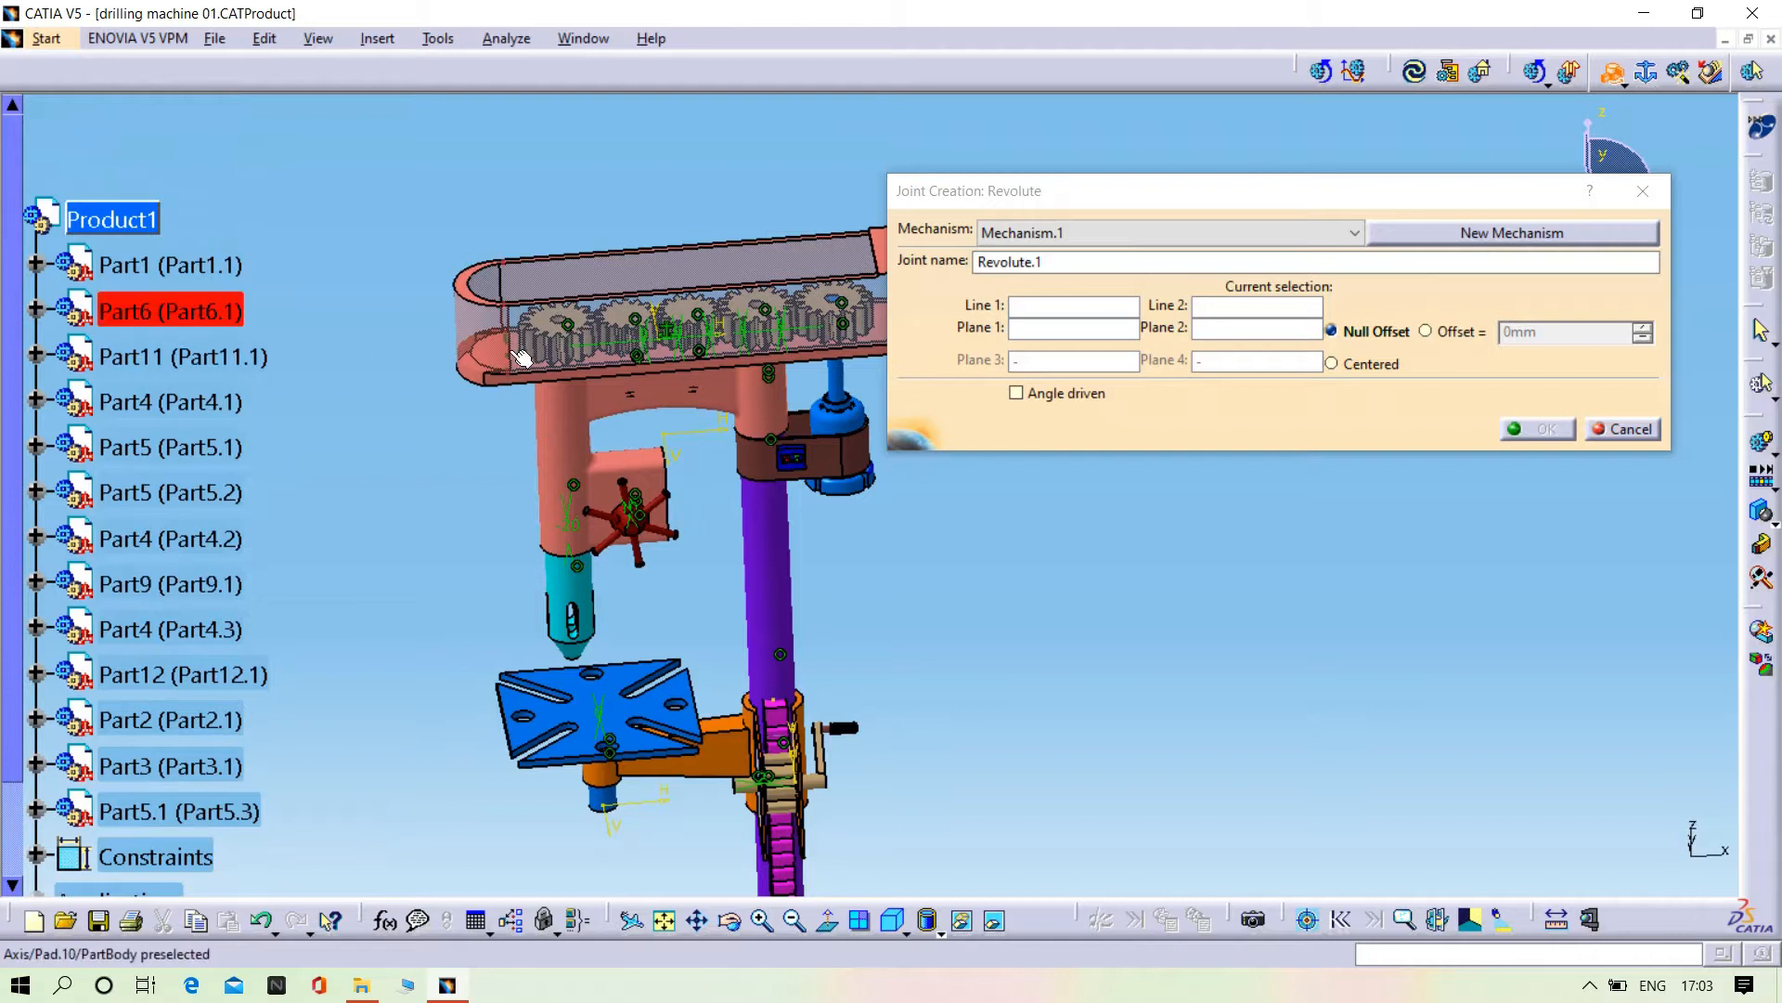
pyautogui.rightClick(141, 299)
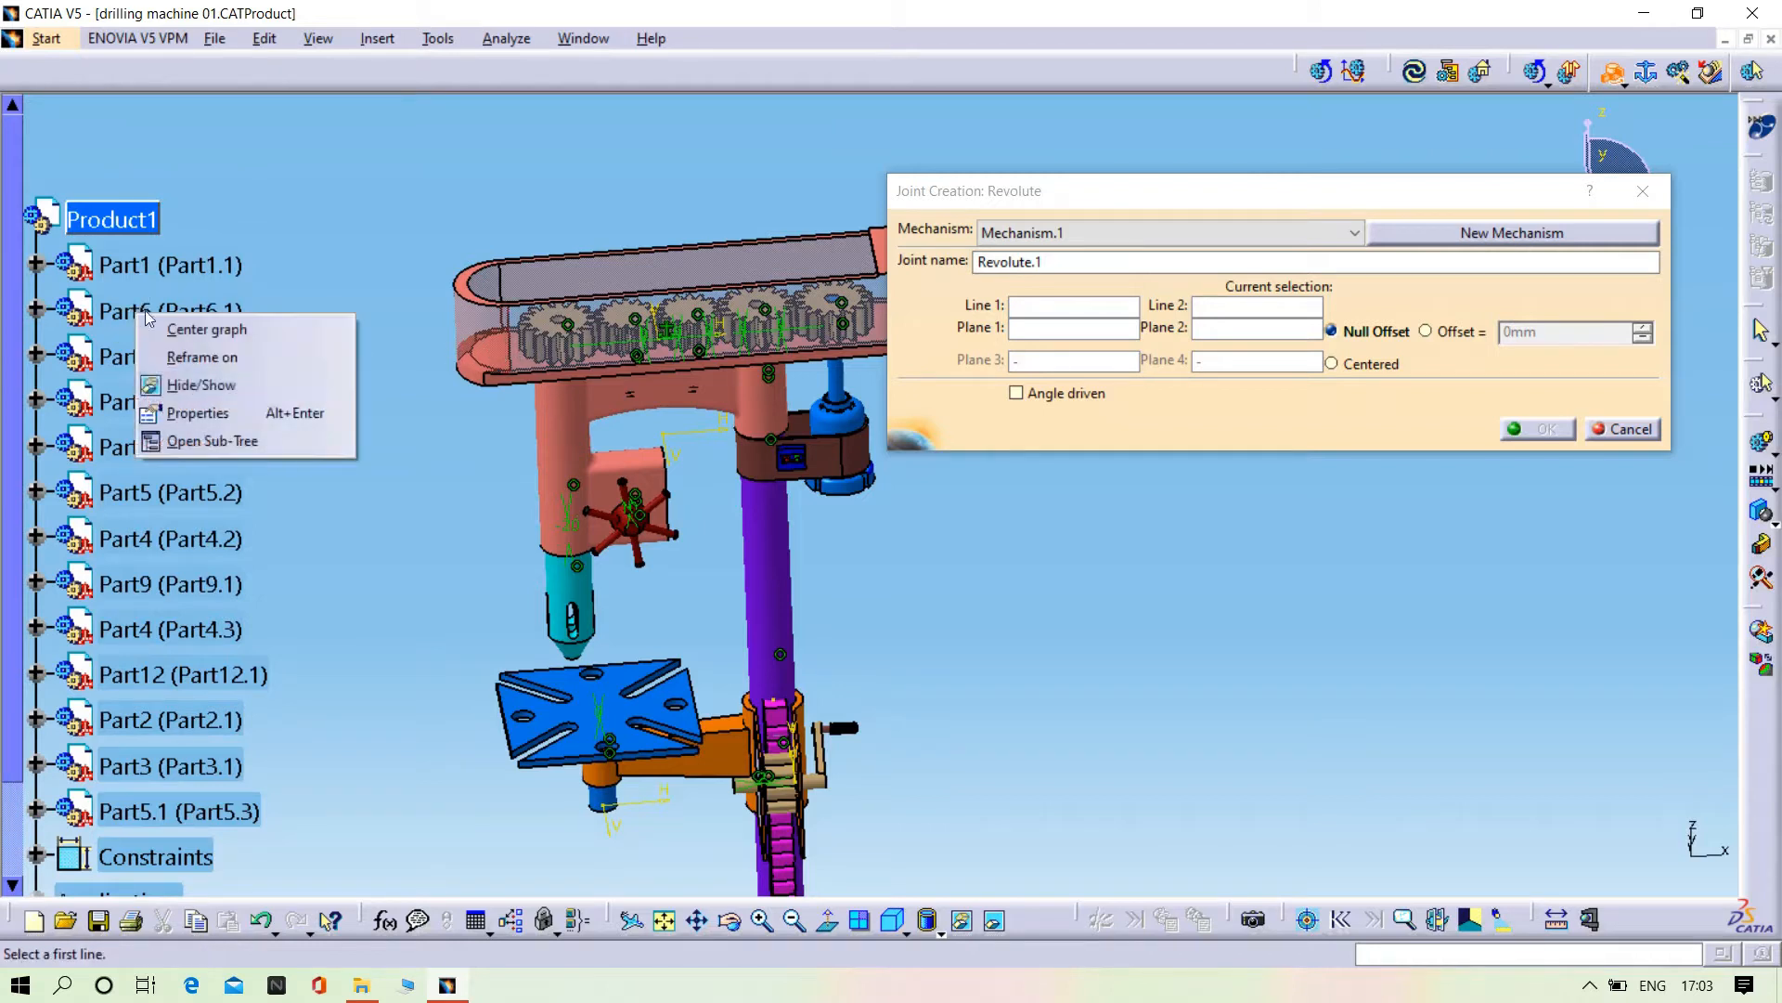
pyautogui.click(197, 386)
# - Create a revolute joint between gear Part4.1 and housing Part6.1 from their hole axes and matching flat faces, with null offset
pyautogui.moveTo(604, 401); pyautogui.dragTo(1075, 312, button='middle')
pyautogui.moveTo(609, 435); pyautogui.dragTo(637, 362, button='middle')
pyautogui.click(630, 443)
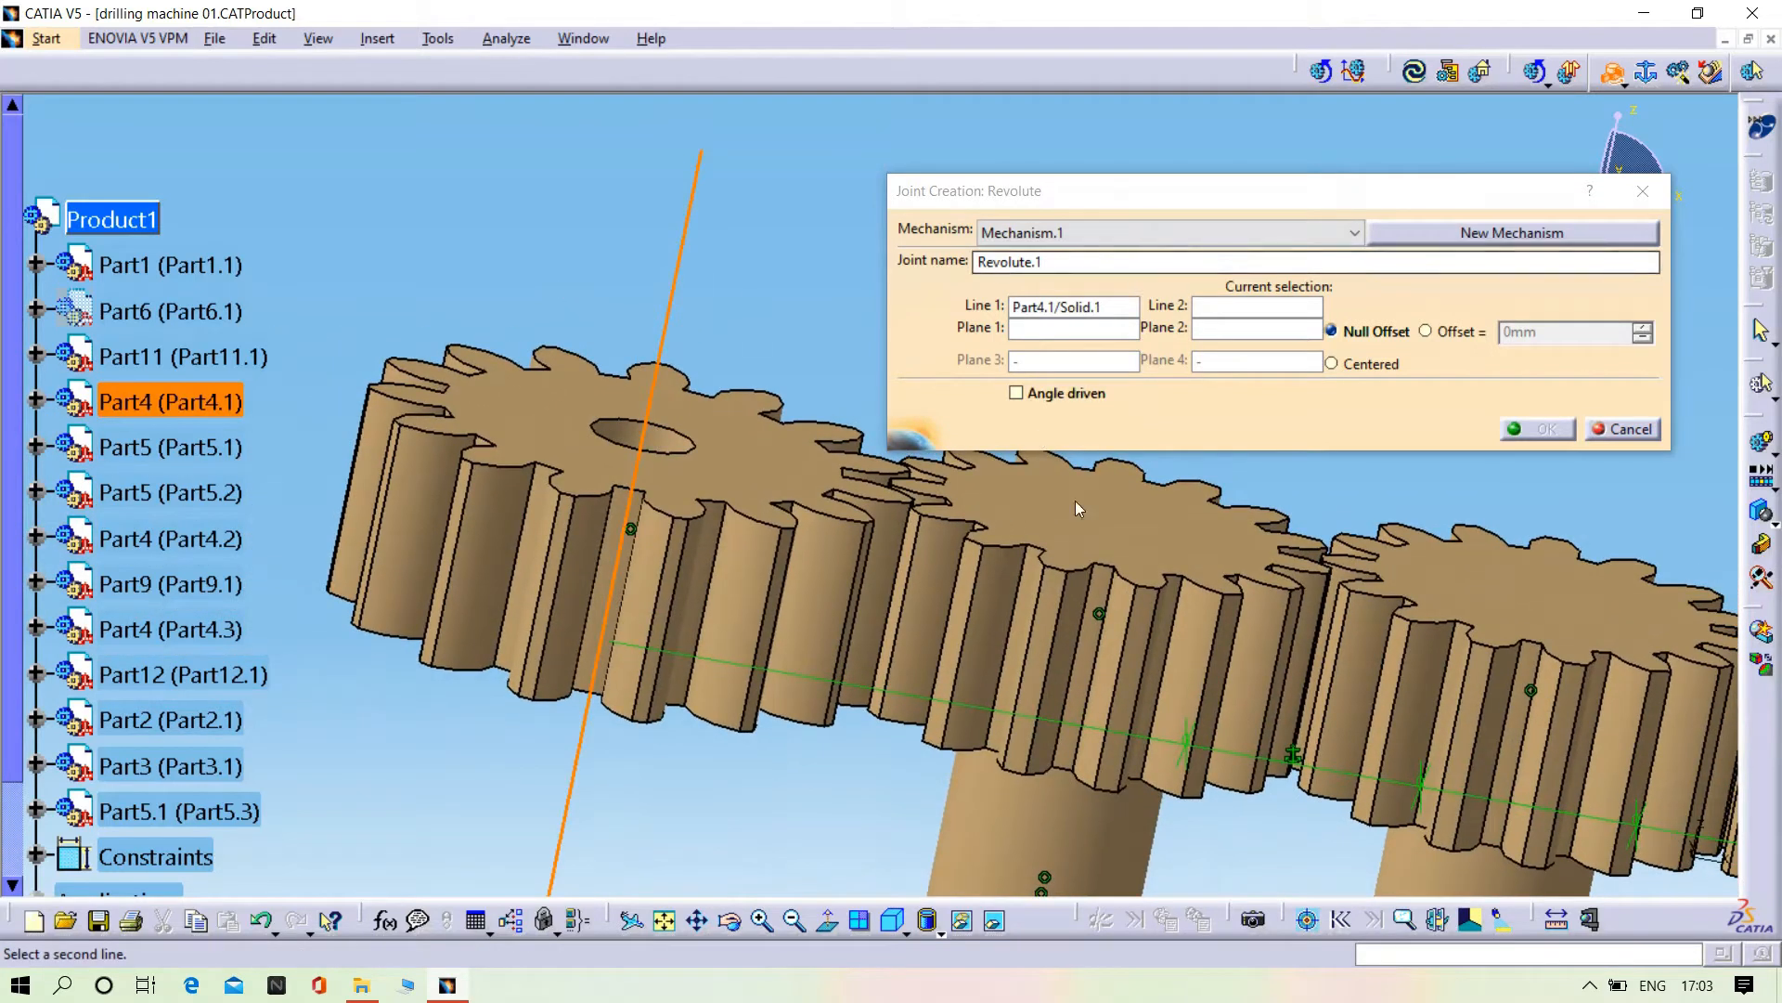
pyautogui.click(990, 928)
pyautogui.moveTo(674, 463); pyautogui.dragTo(650, 311, button='middle')
pyautogui.click(543, 341)
pyautogui.click(617, 127)
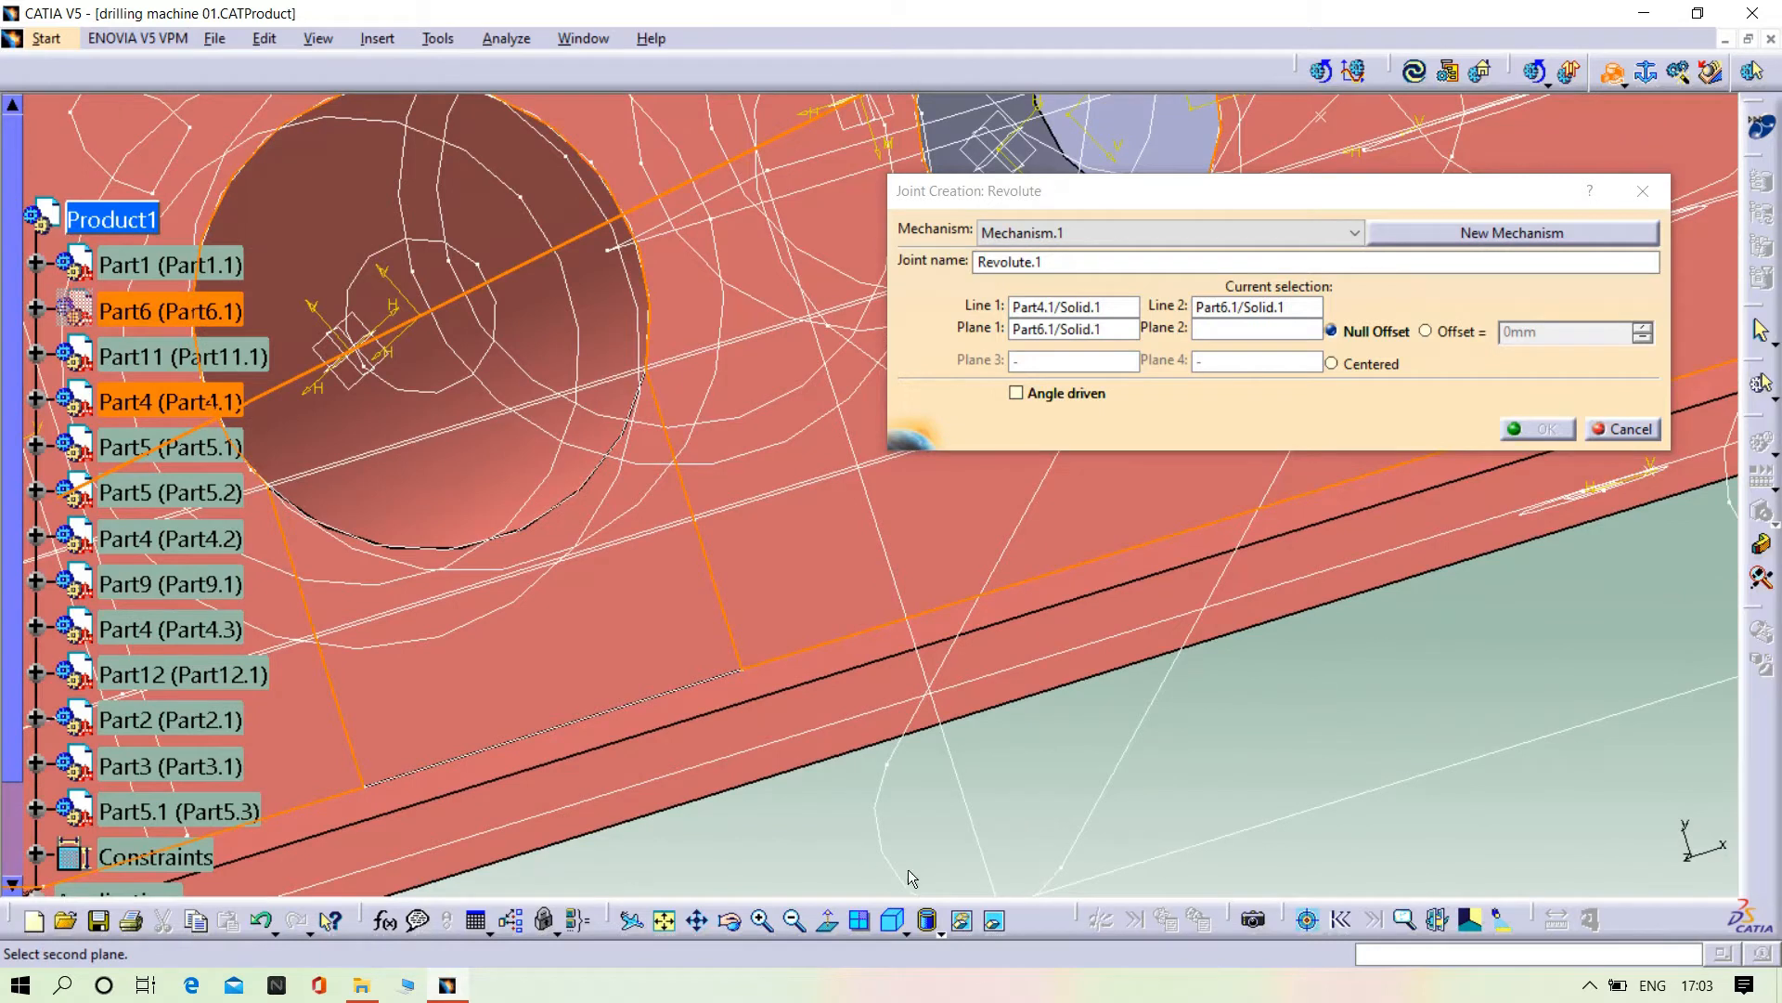
pyautogui.click(996, 926)
pyautogui.moveTo(871, 697); pyautogui.dragTo(942, 141, button='middle')
pyautogui.click(569, 544)
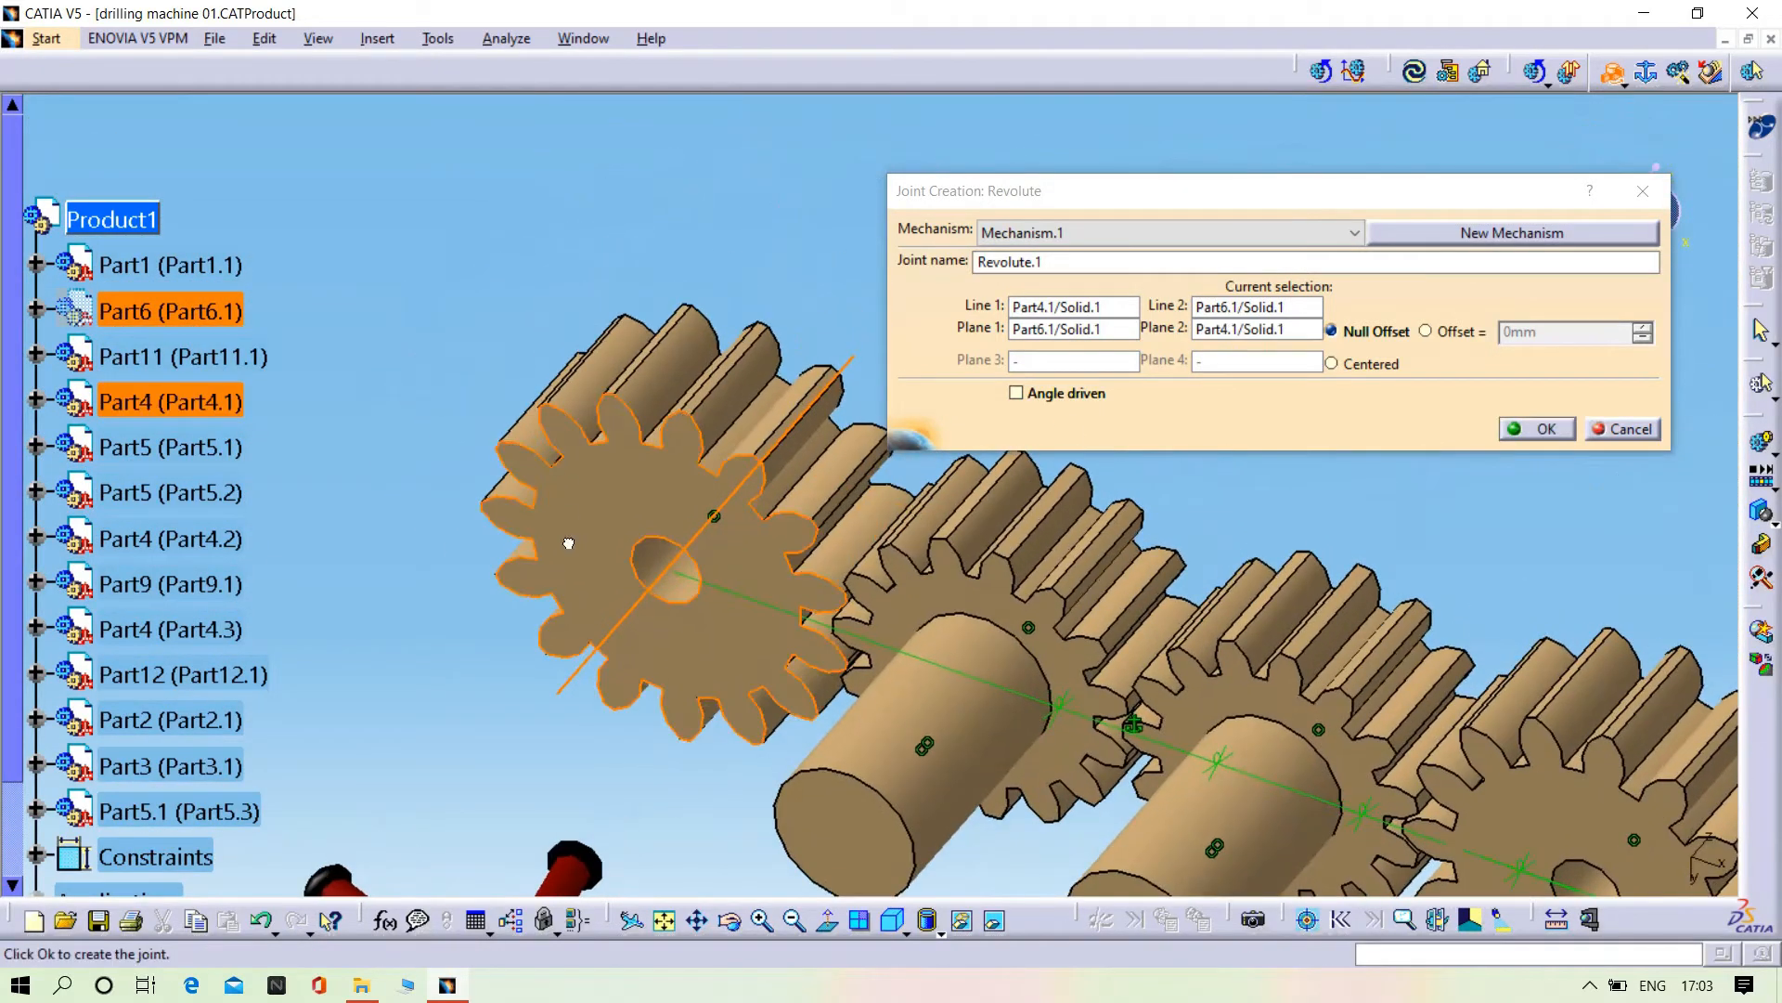
pyautogui.click(1513, 429)
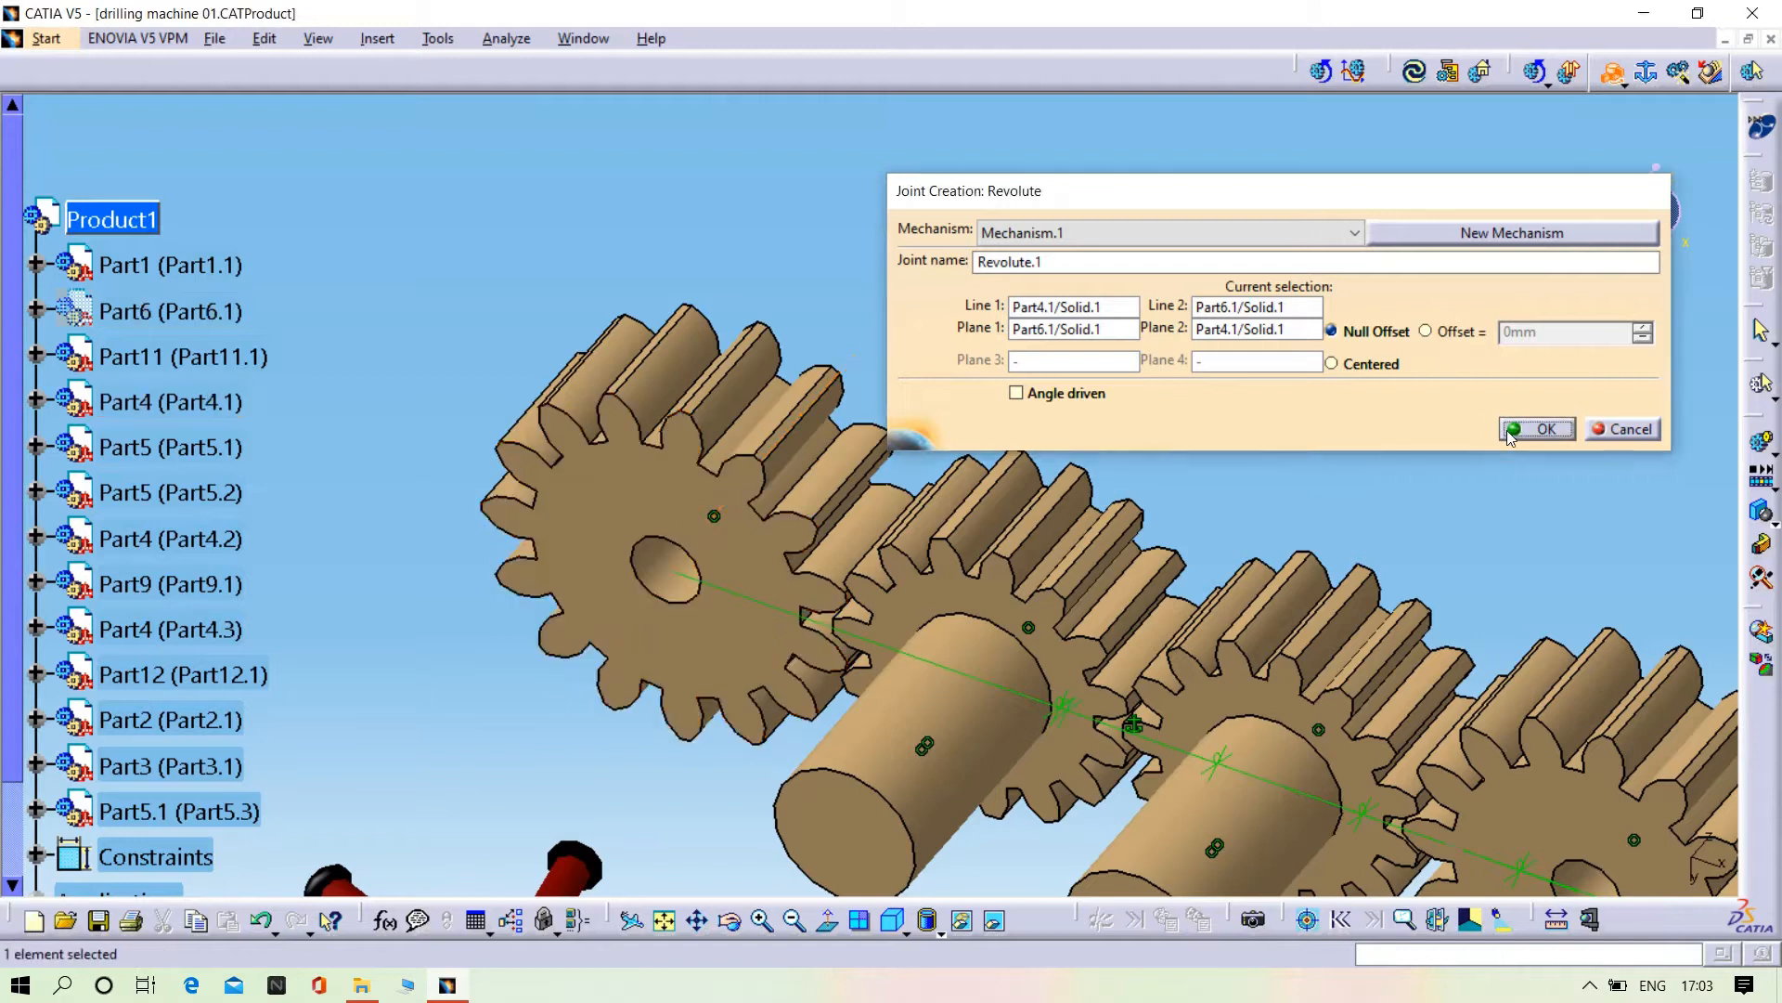
# - Create a revolute joint between shaft gear Part5.1 and housing Part6.1, using the shaft and hole axes and their flat faces, with null offset
pyautogui.click(1611, 74)
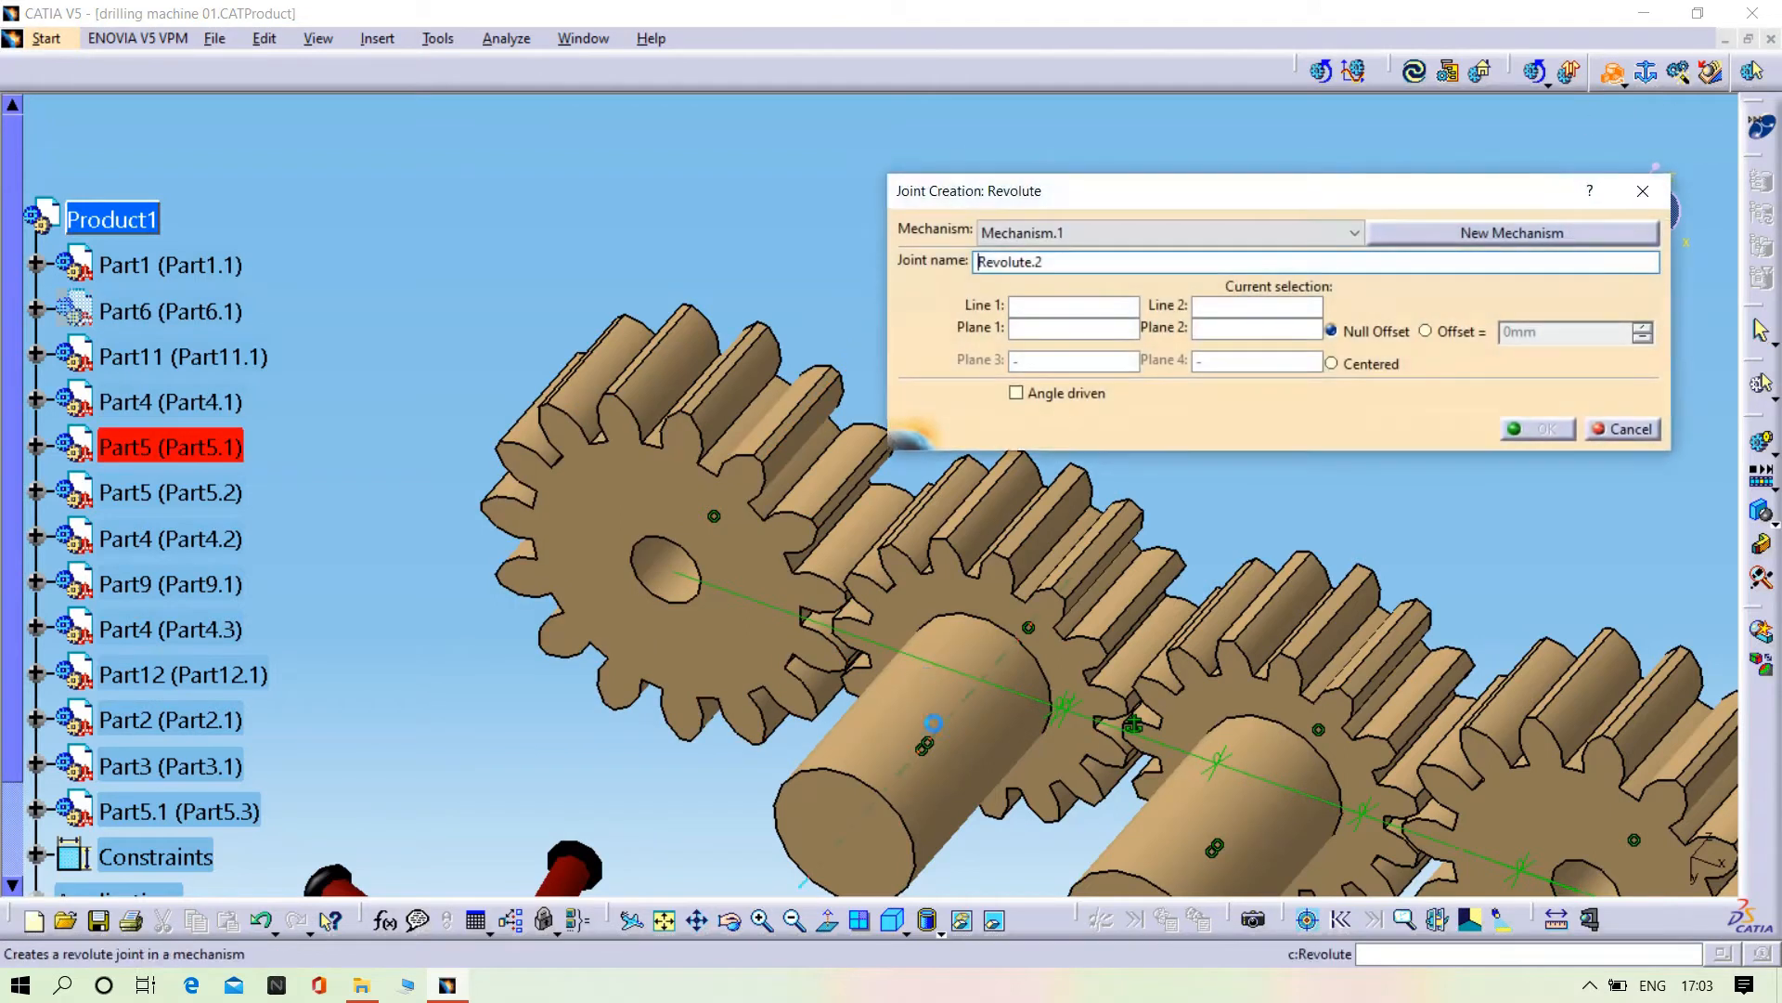
pyautogui.click(941, 719)
pyautogui.click(994, 920)
pyautogui.moveTo(799, 472); pyautogui.dragTo(1007, 713, button='middle')
pyautogui.click(1112, 498)
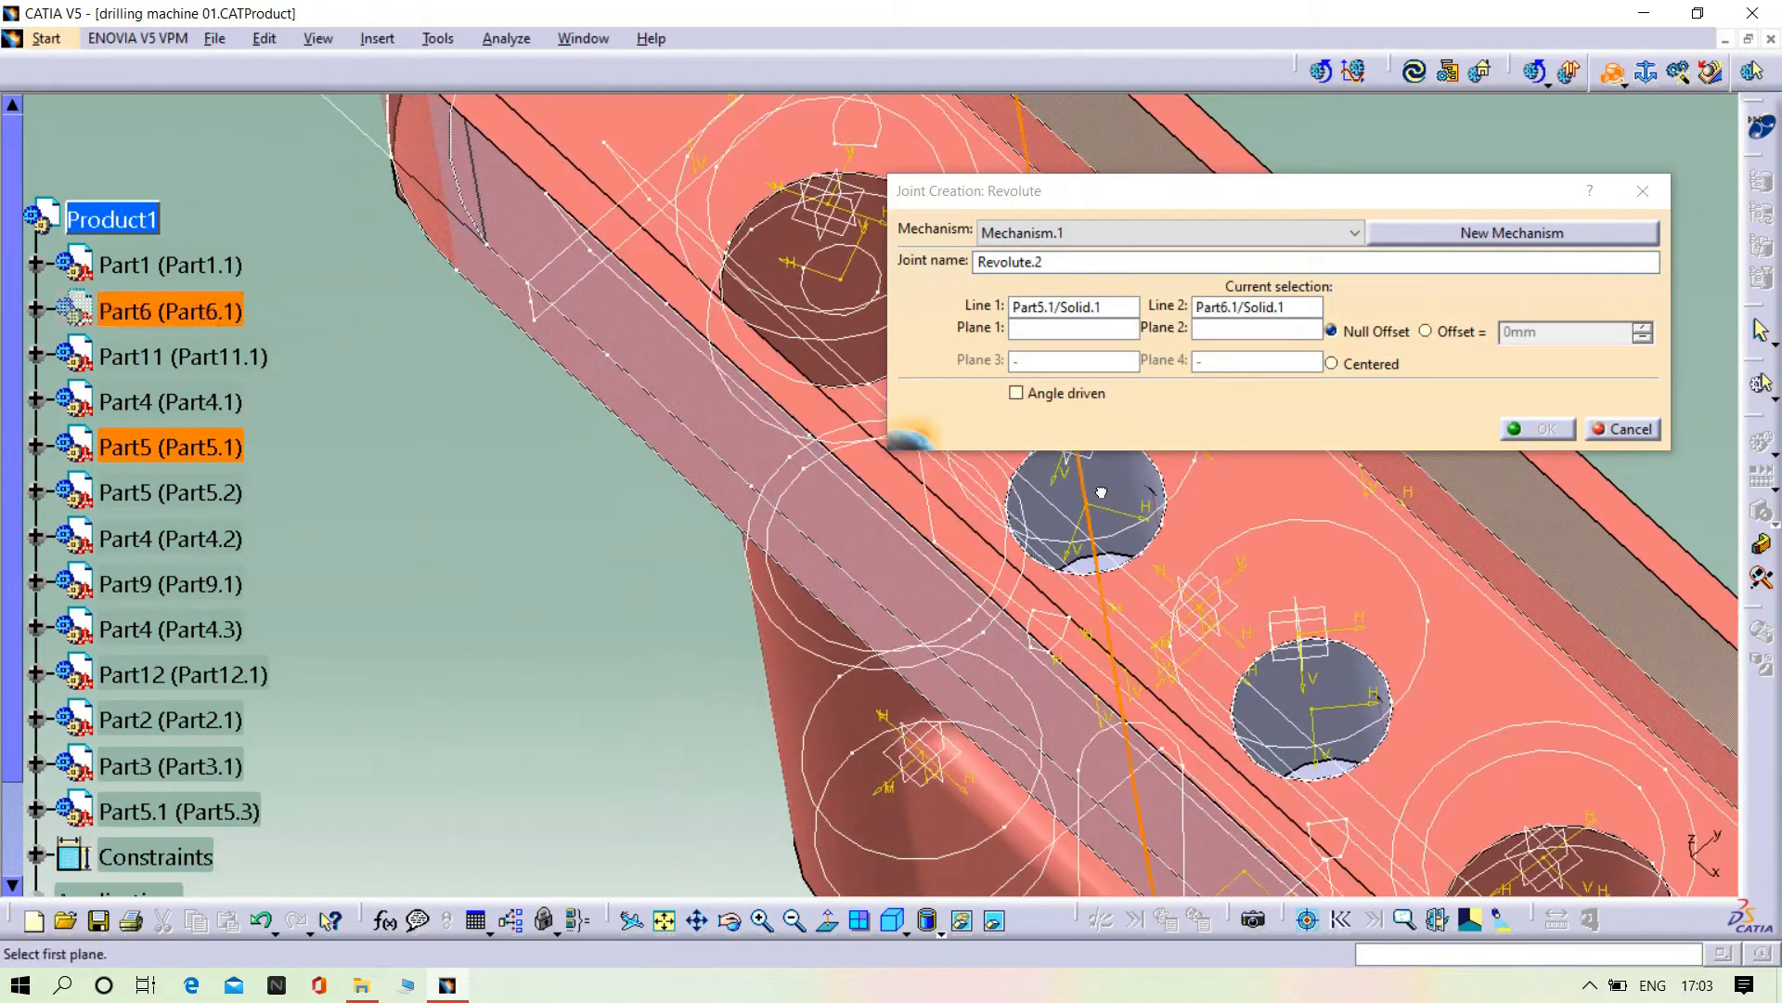
pyautogui.click(1286, 494)
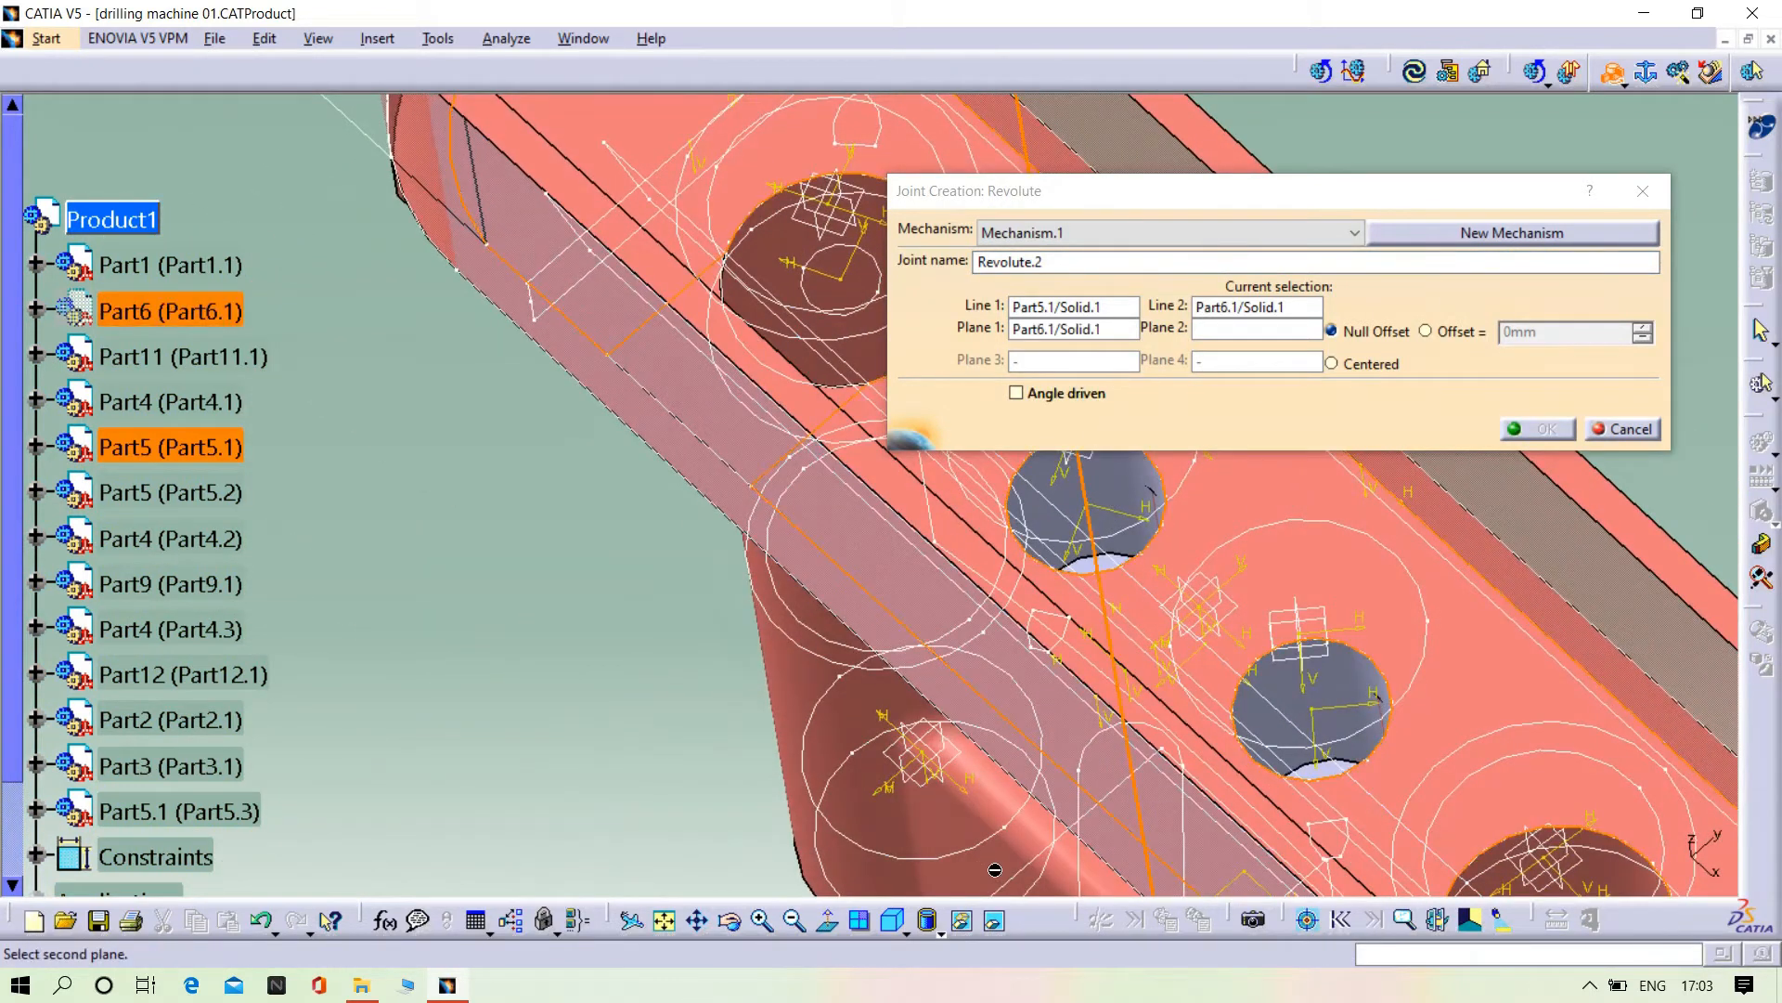
pyautogui.click(995, 920)
pyautogui.moveTo(1067, 594); pyautogui.dragTo(917, 620, button='middle')
pyautogui.click(919, 624)
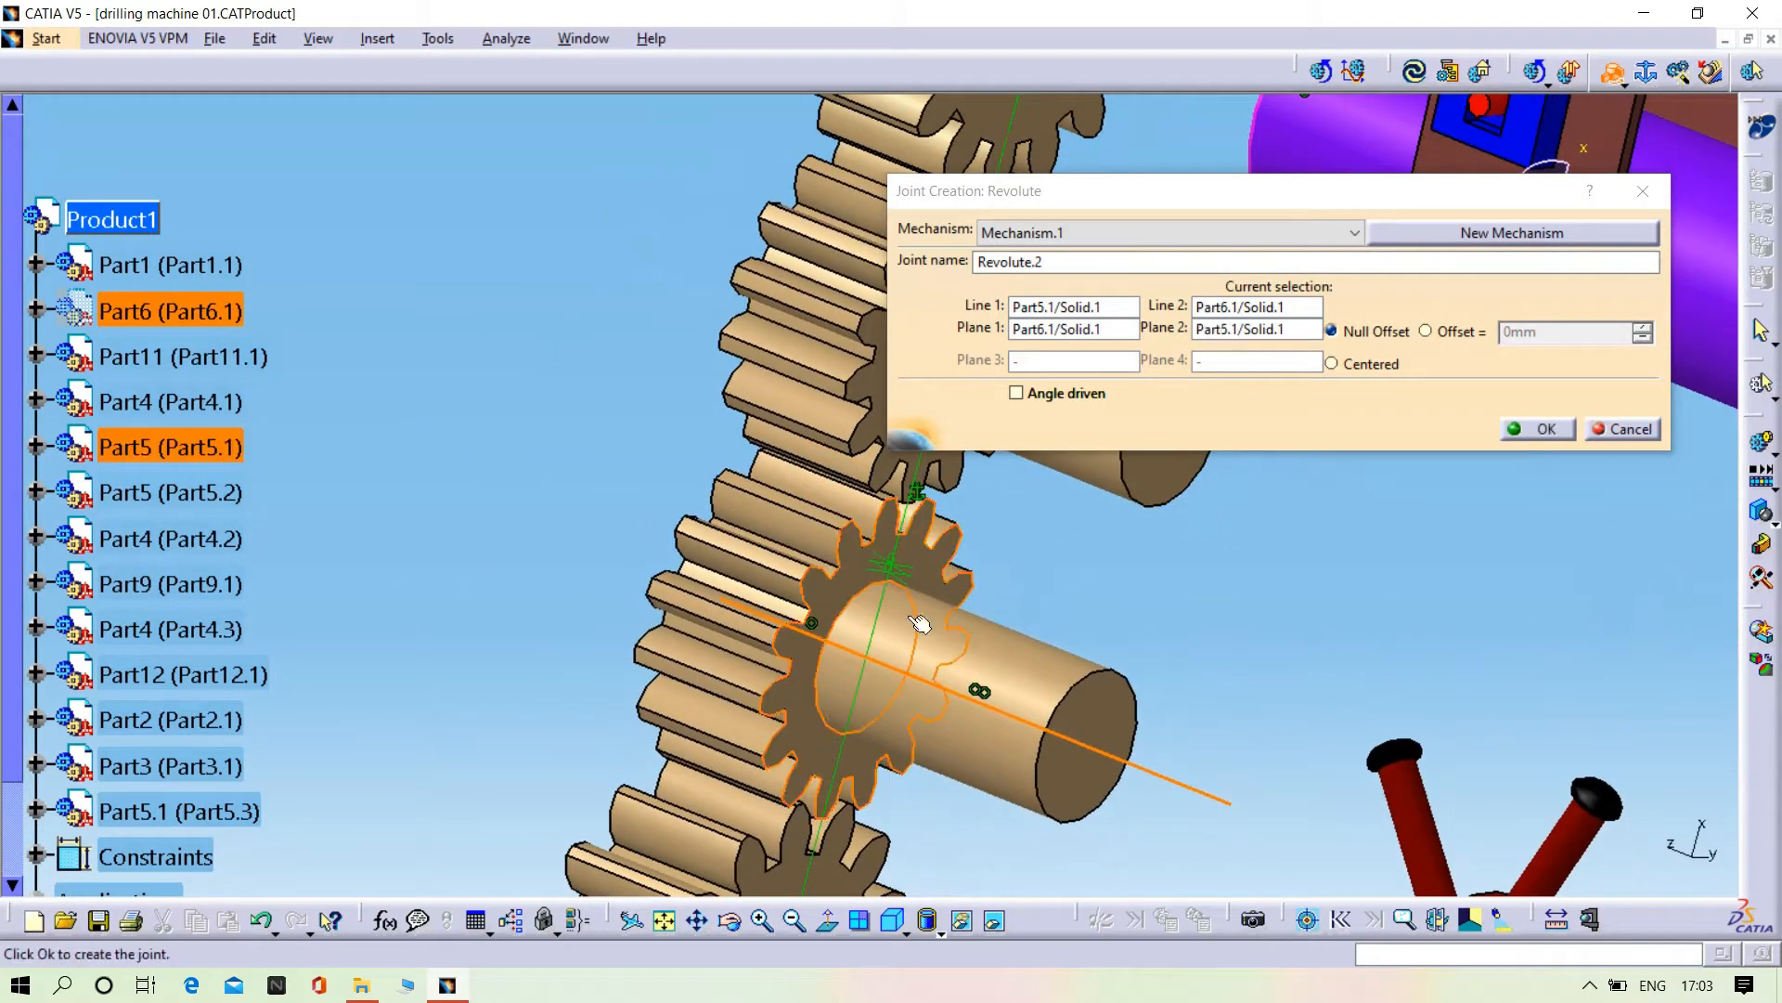
pyautogui.click(1503, 435)
# - Create a revolute joint between shaft gear Part5.2 and its hole in housing Part6.1, using their axes and flat faces, with null offset
pyautogui.moveTo(1346, 483); pyautogui.dragTo(1674, 121, button='middle')
pyautogui.click(1614, 72)
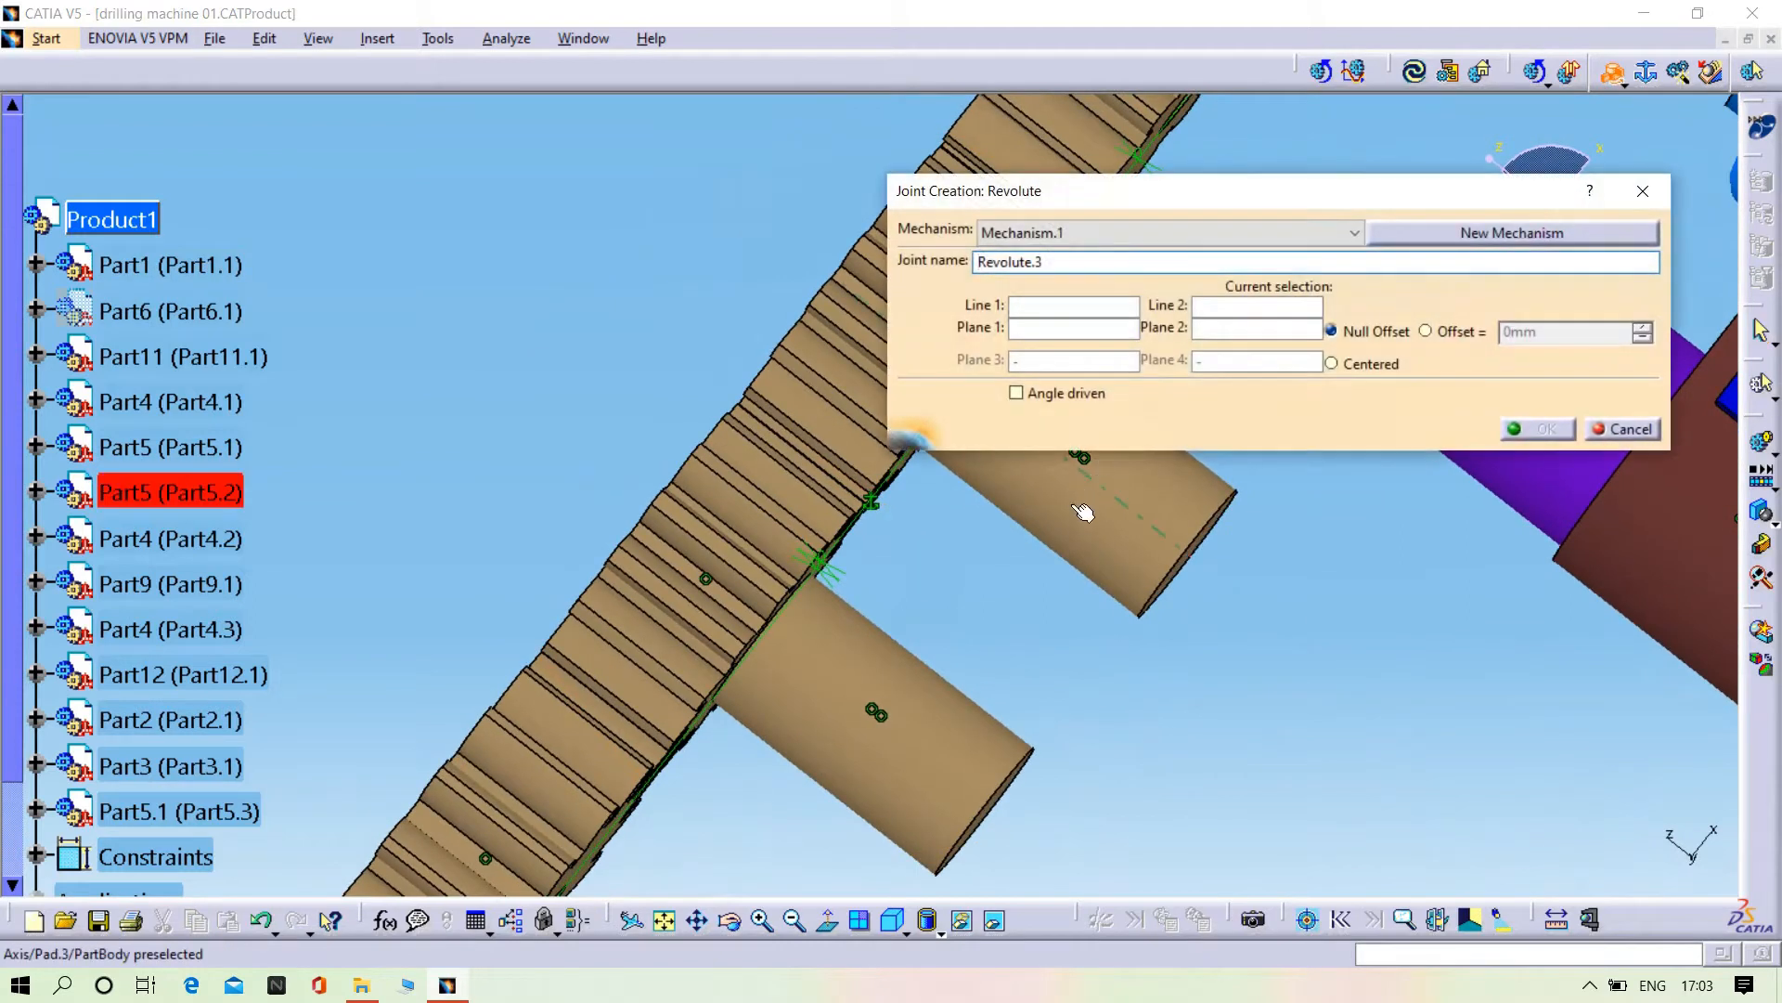
pyautogui.click(1165, 510)
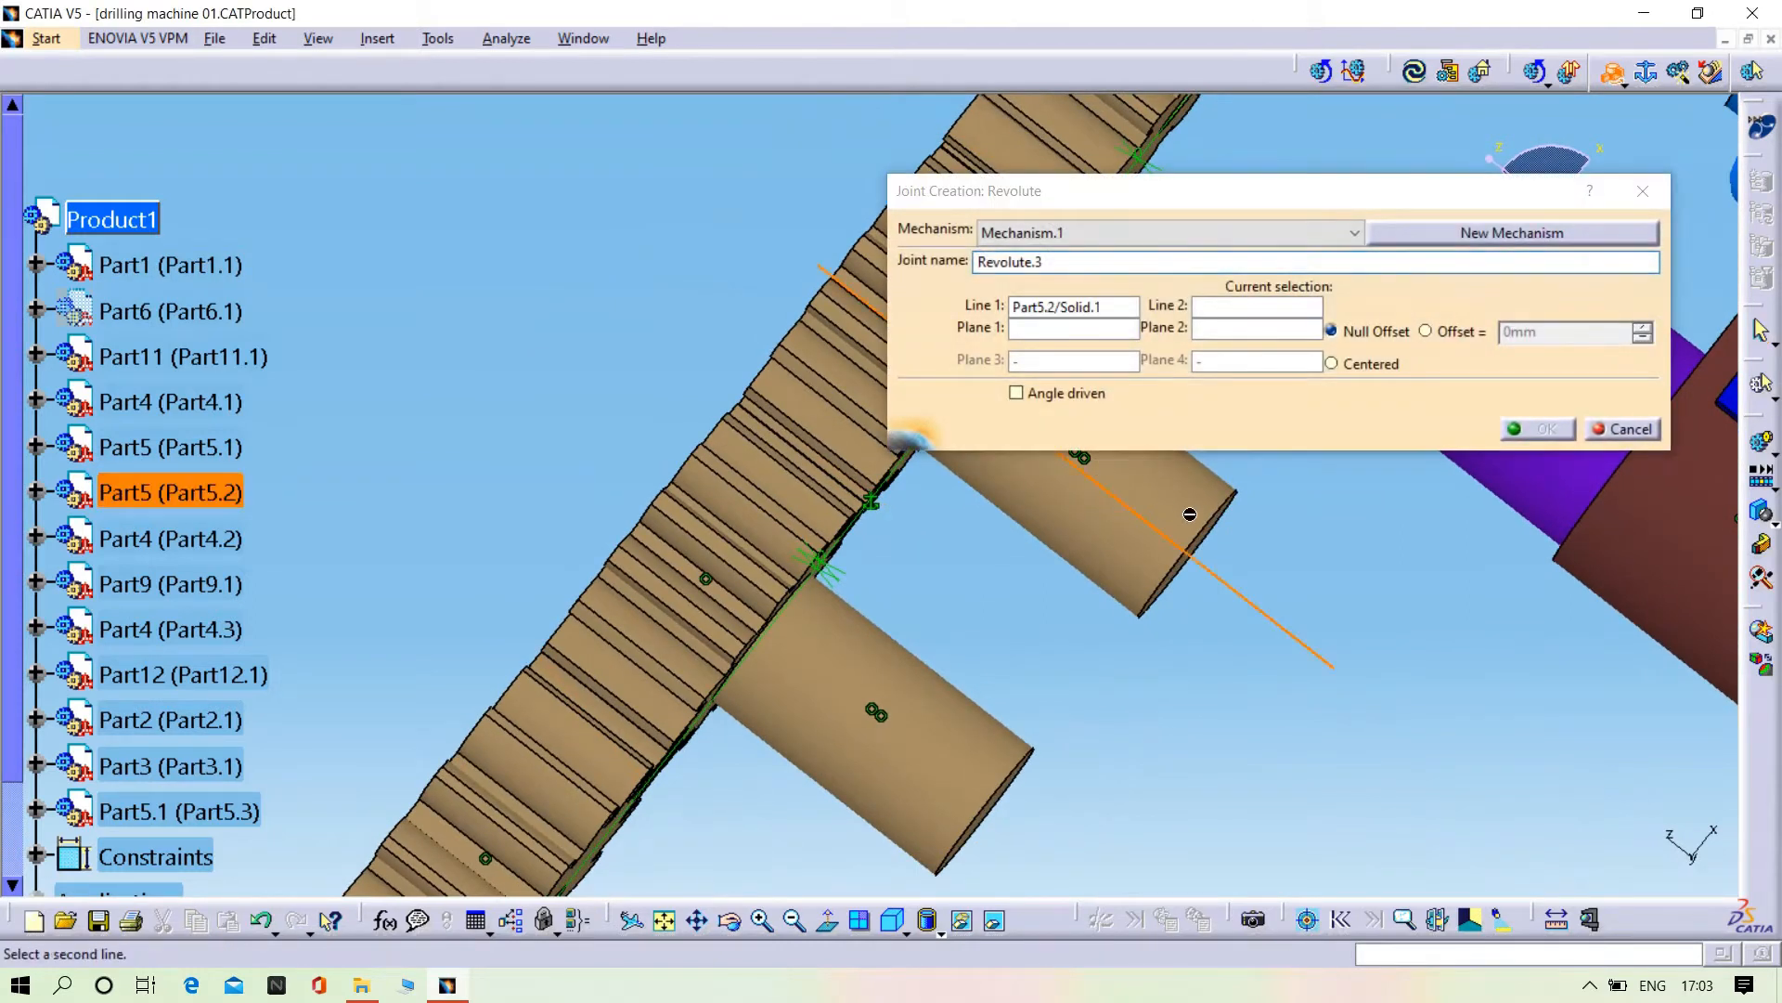
pyautogui.click(999, 921)
pyautogui.moveTo(965, 620); pyautogui.dragTo(736, 696, button='middle')
pyautogui.moveTo(755, 637); pyautogui.dragTo(404, 599, button='middle')
pyautogui.click(397, 593)
pyautogui.click(411, 587)
pyautogui.click(534, 601)
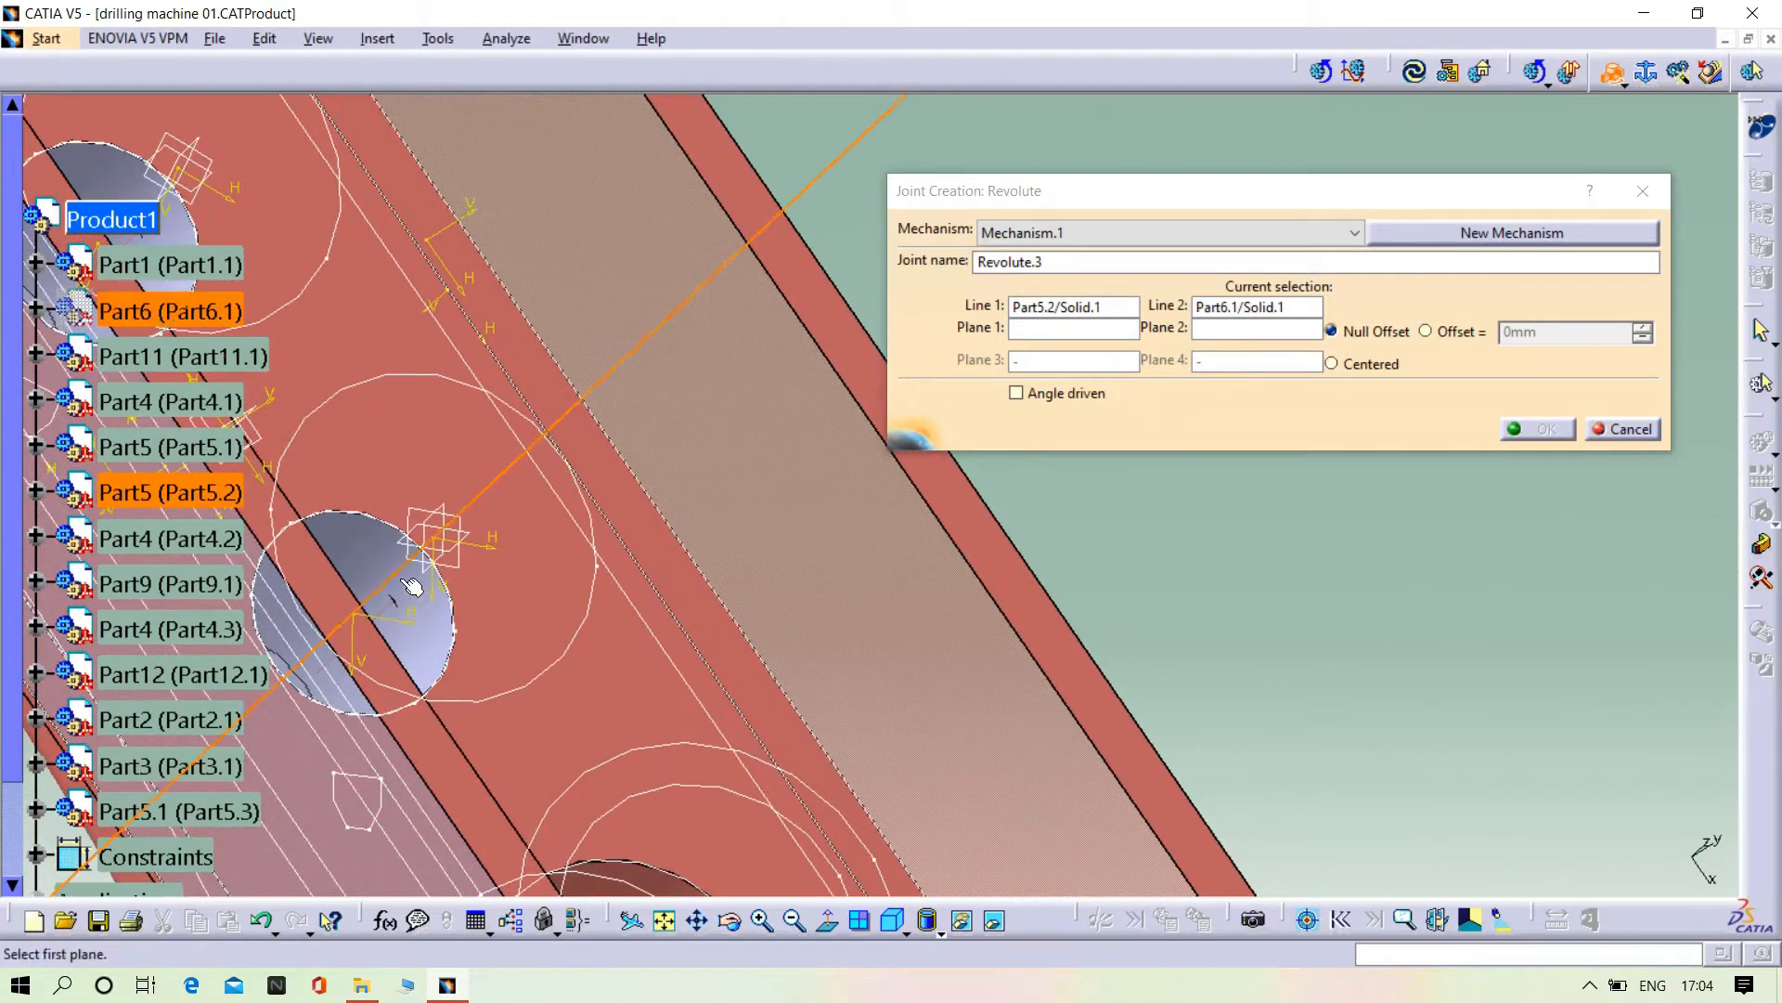
pyautogui.click(996, 922)
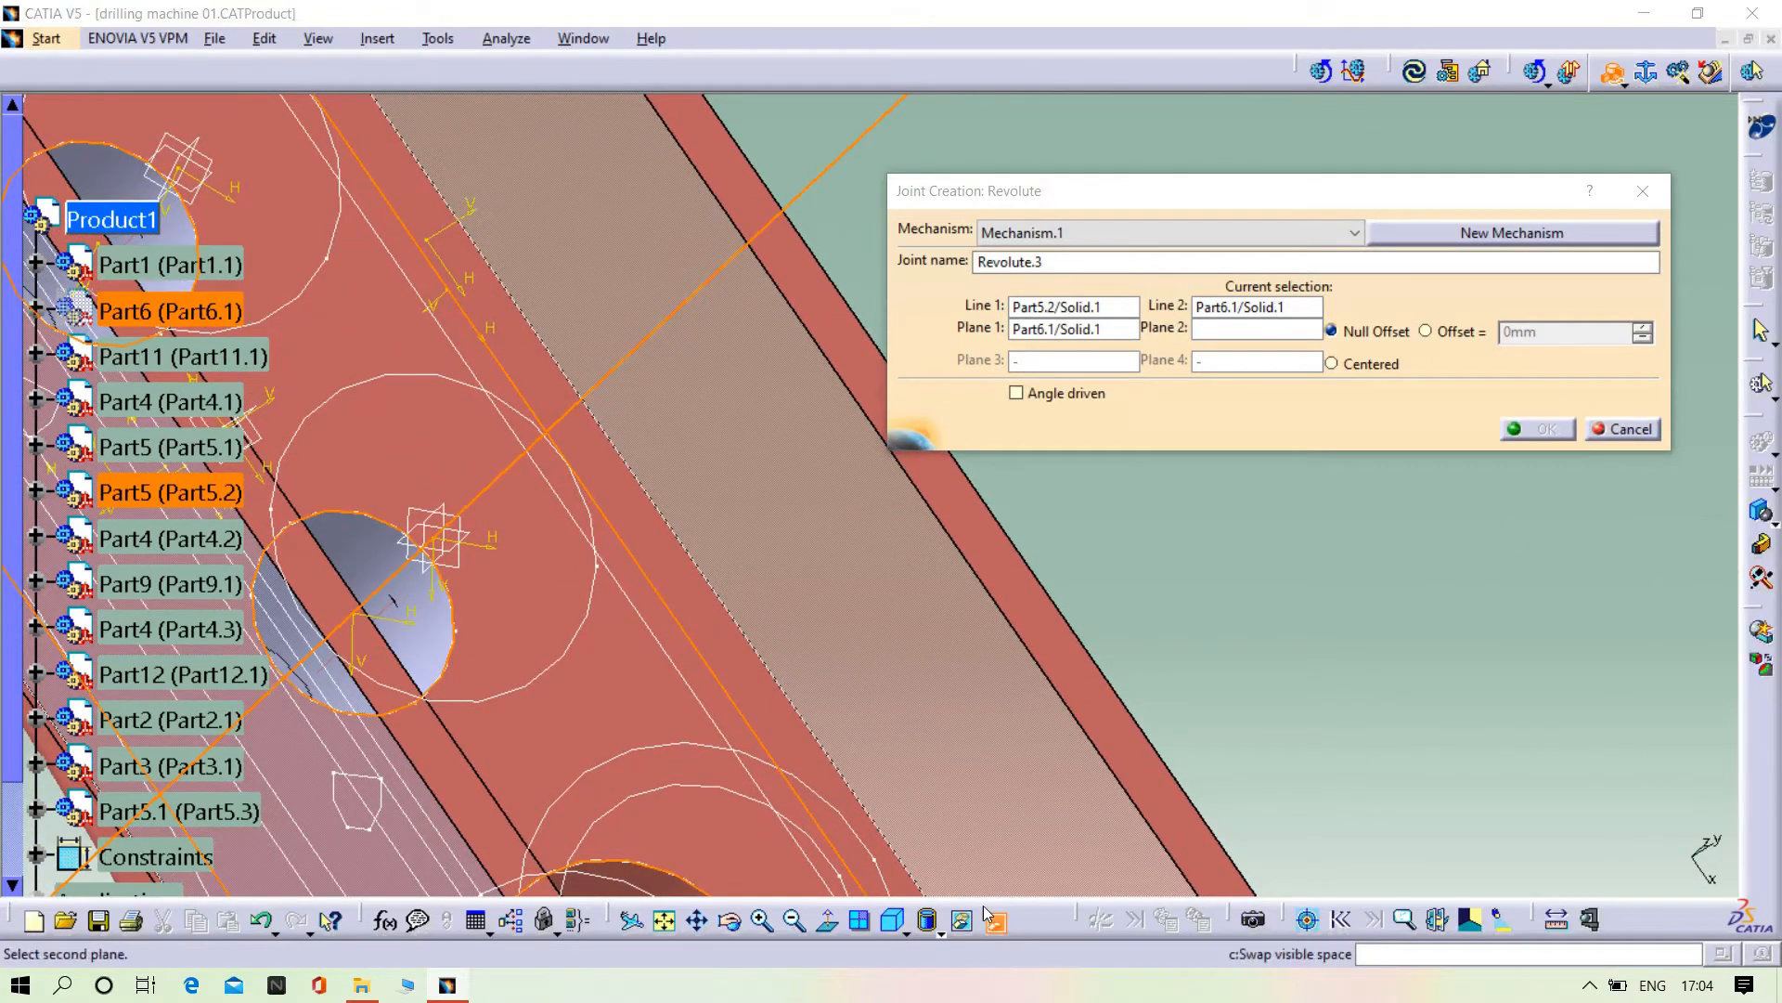
pyautogui.moveTo(816, 669); pyautogui.dragTo(804, 409, button='middle')
pyautogui.click(802, 406)
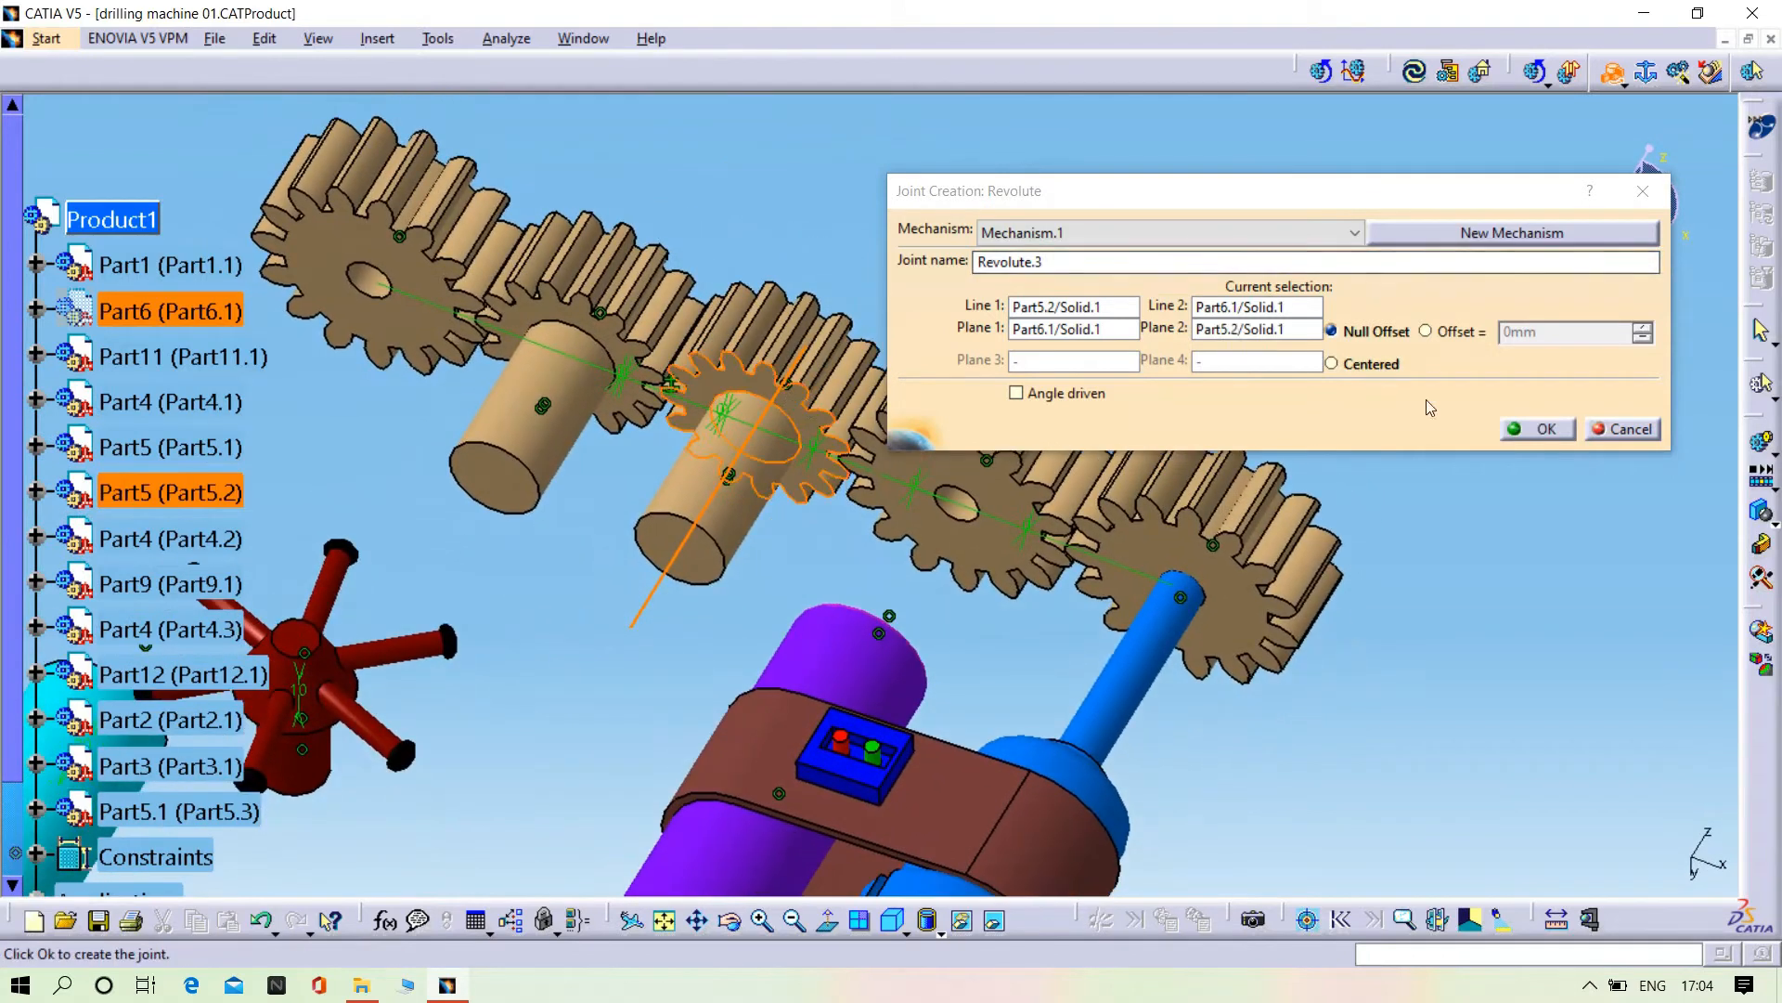
pyautogui.click(1537, 429)
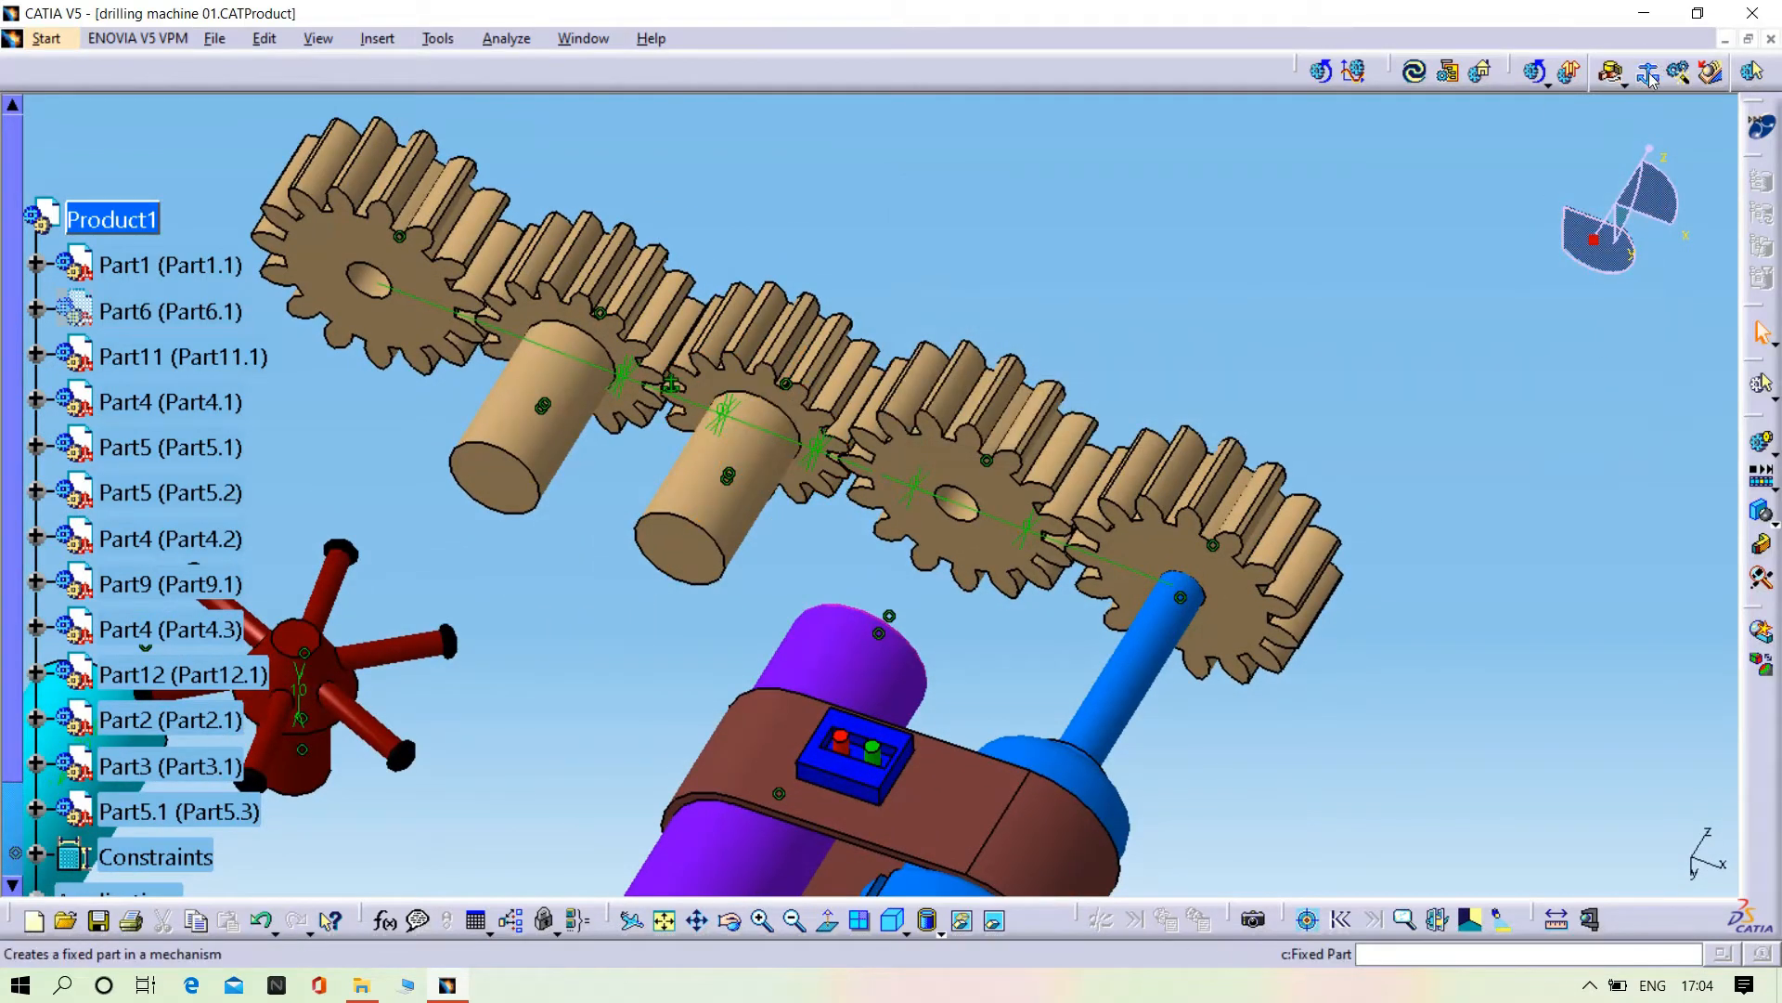
# - Create a revolute joint between gear Part4.2 and housing Part6.1, using the gear bore and housing hole axes plus their flat faces, with null offset
pyautogui.click(1611, 72)
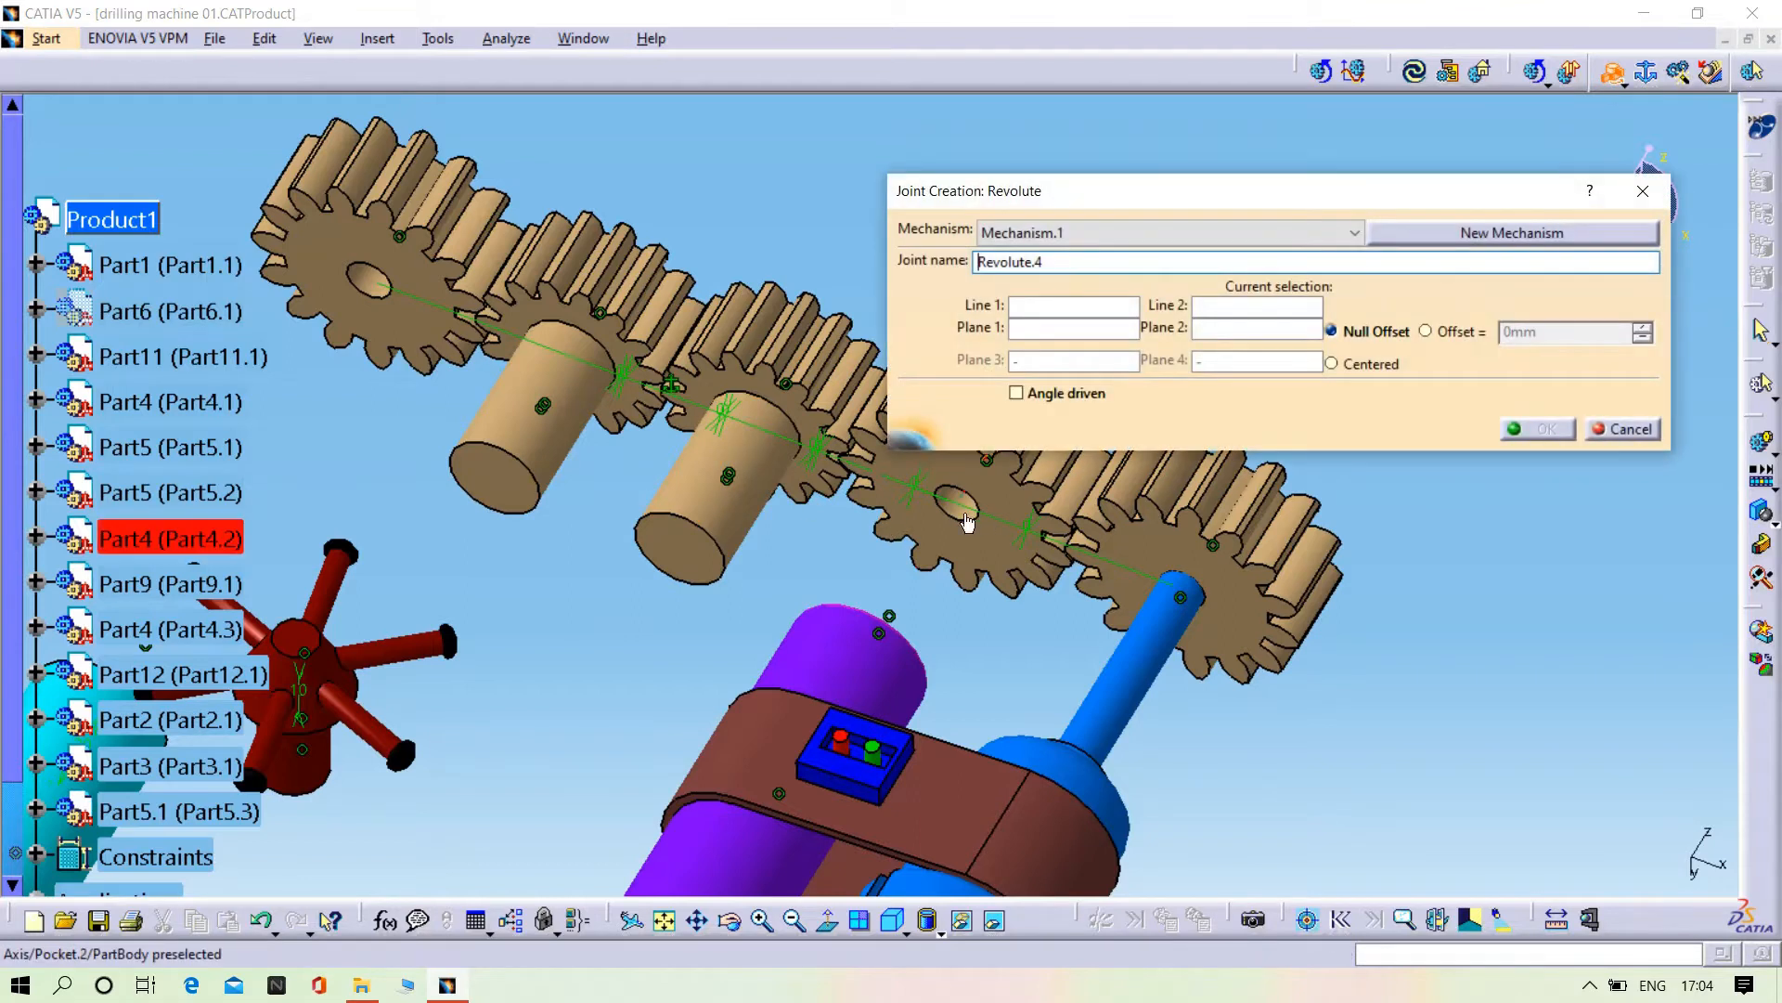
pyautogui.moveTo(955, 513); pyautogui.dragTo(973, 371, button='middle')
pyautogui.moveTo(1026, 683); pyautogui.dragTo(734, 742, button='middle')
pyautogui.click(720, 585)
pyautogui.click(966, 919)
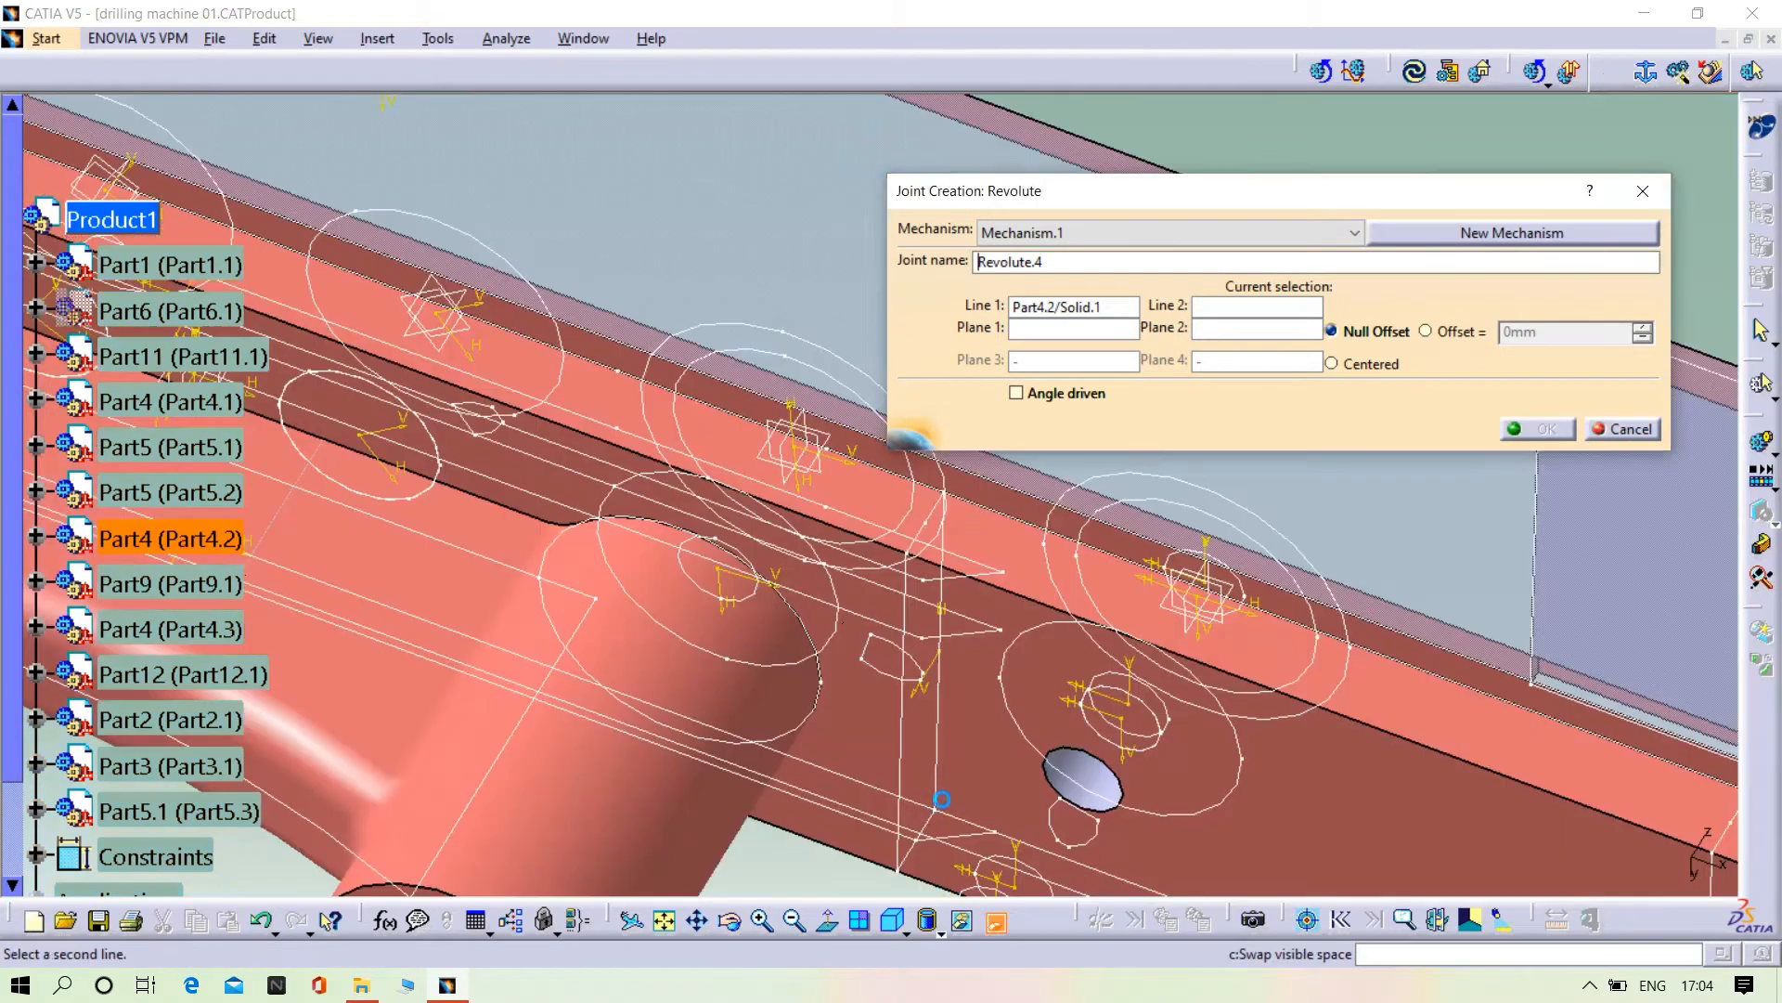
pyautogui.moveTo(1003, 946); pyautogui.dragTo(914, 409, button='middle')
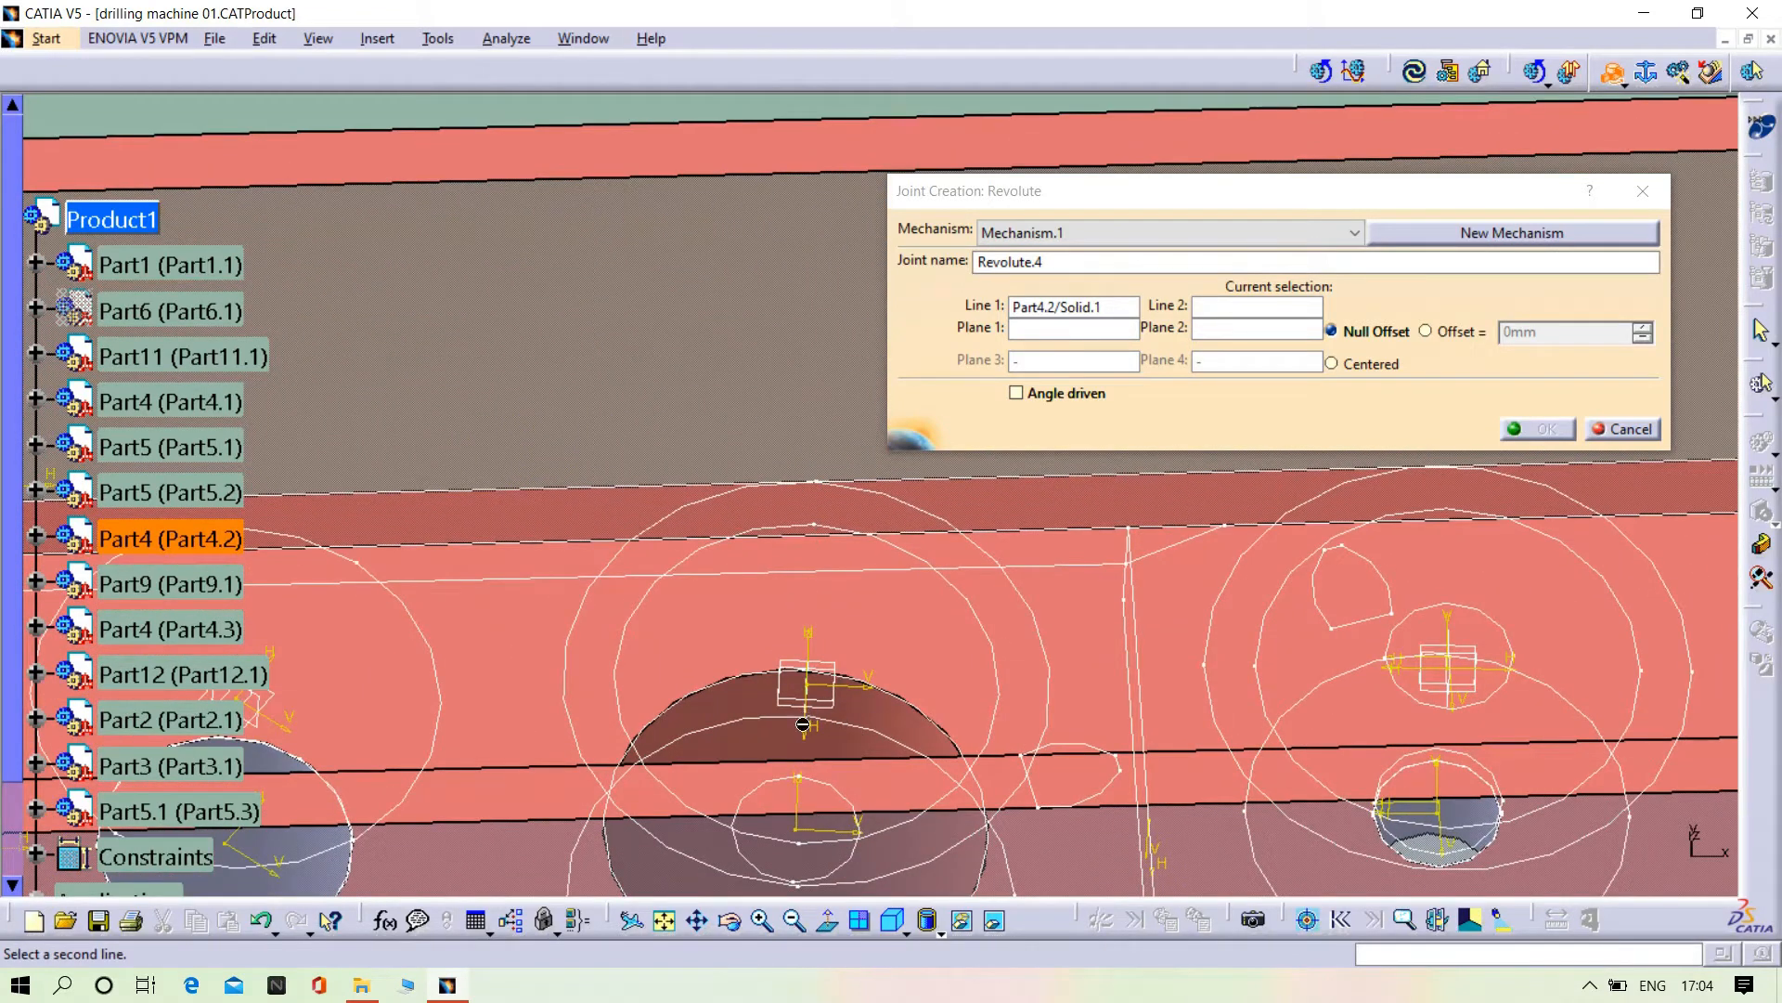
pyautogui.click(823, 701)
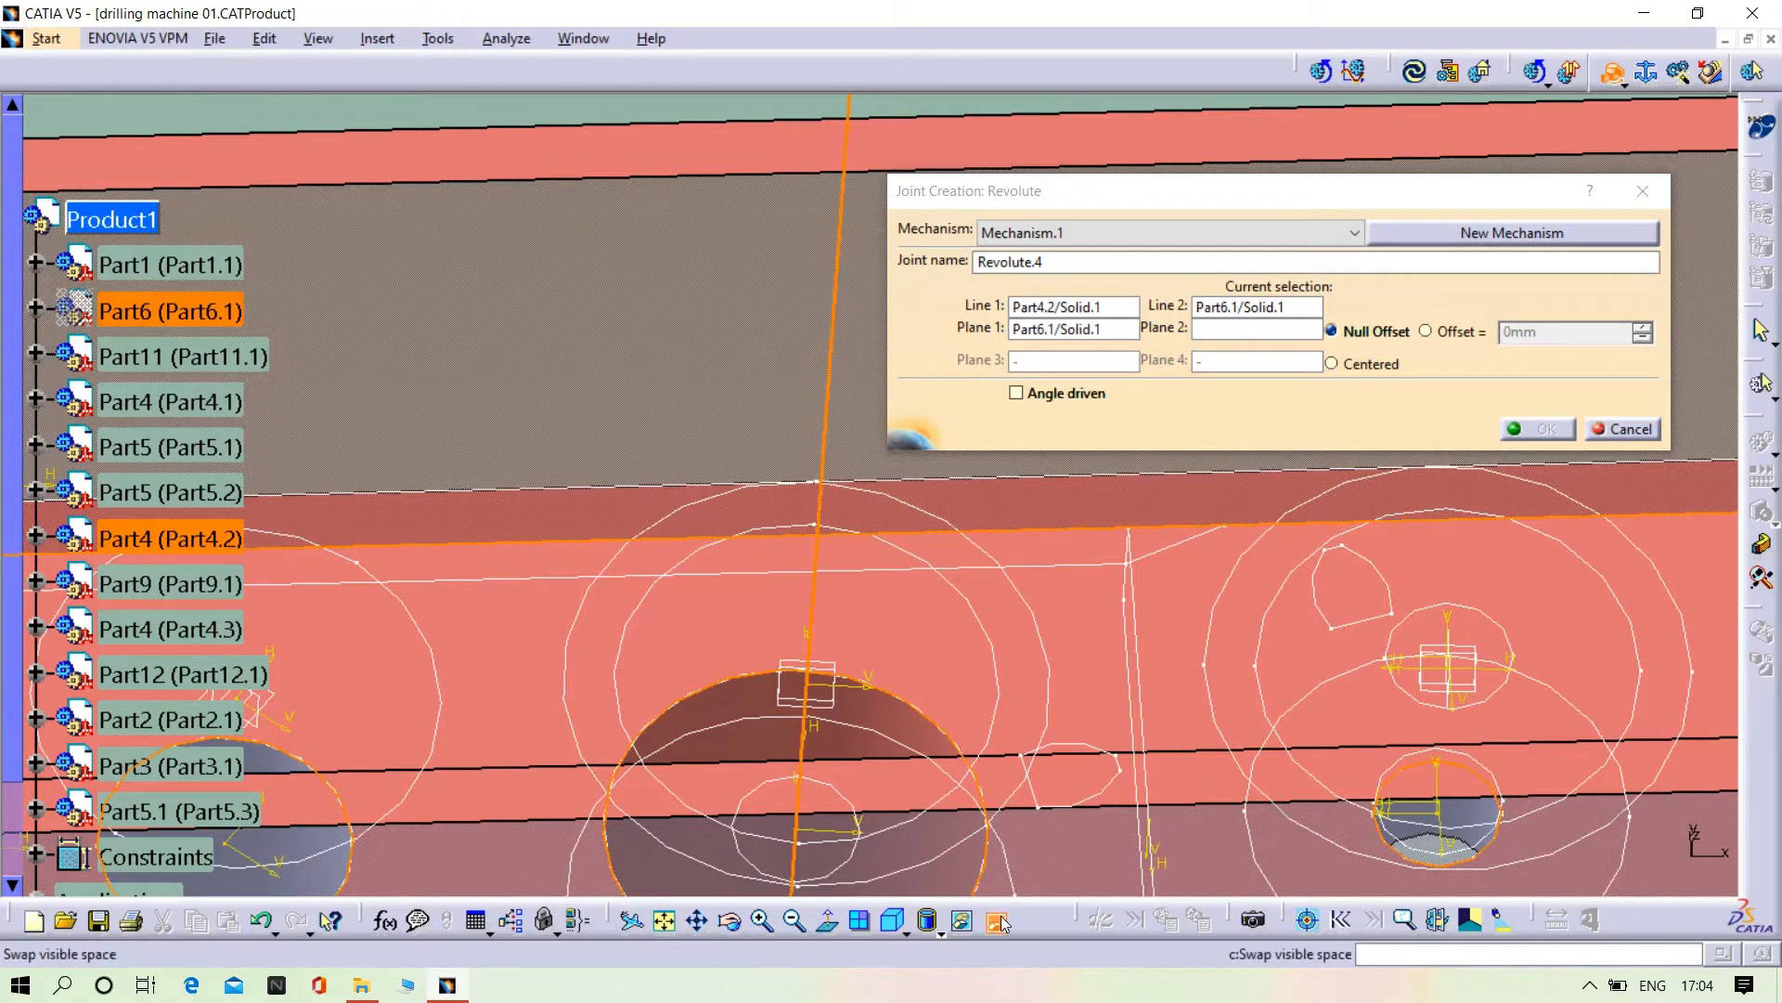
pyautogui.click(1002, 923)
pyautogui.moveTo(956, 720); pyautogui.dragTo(929, 269, button='middle')
pyautogui.click(908, 635)
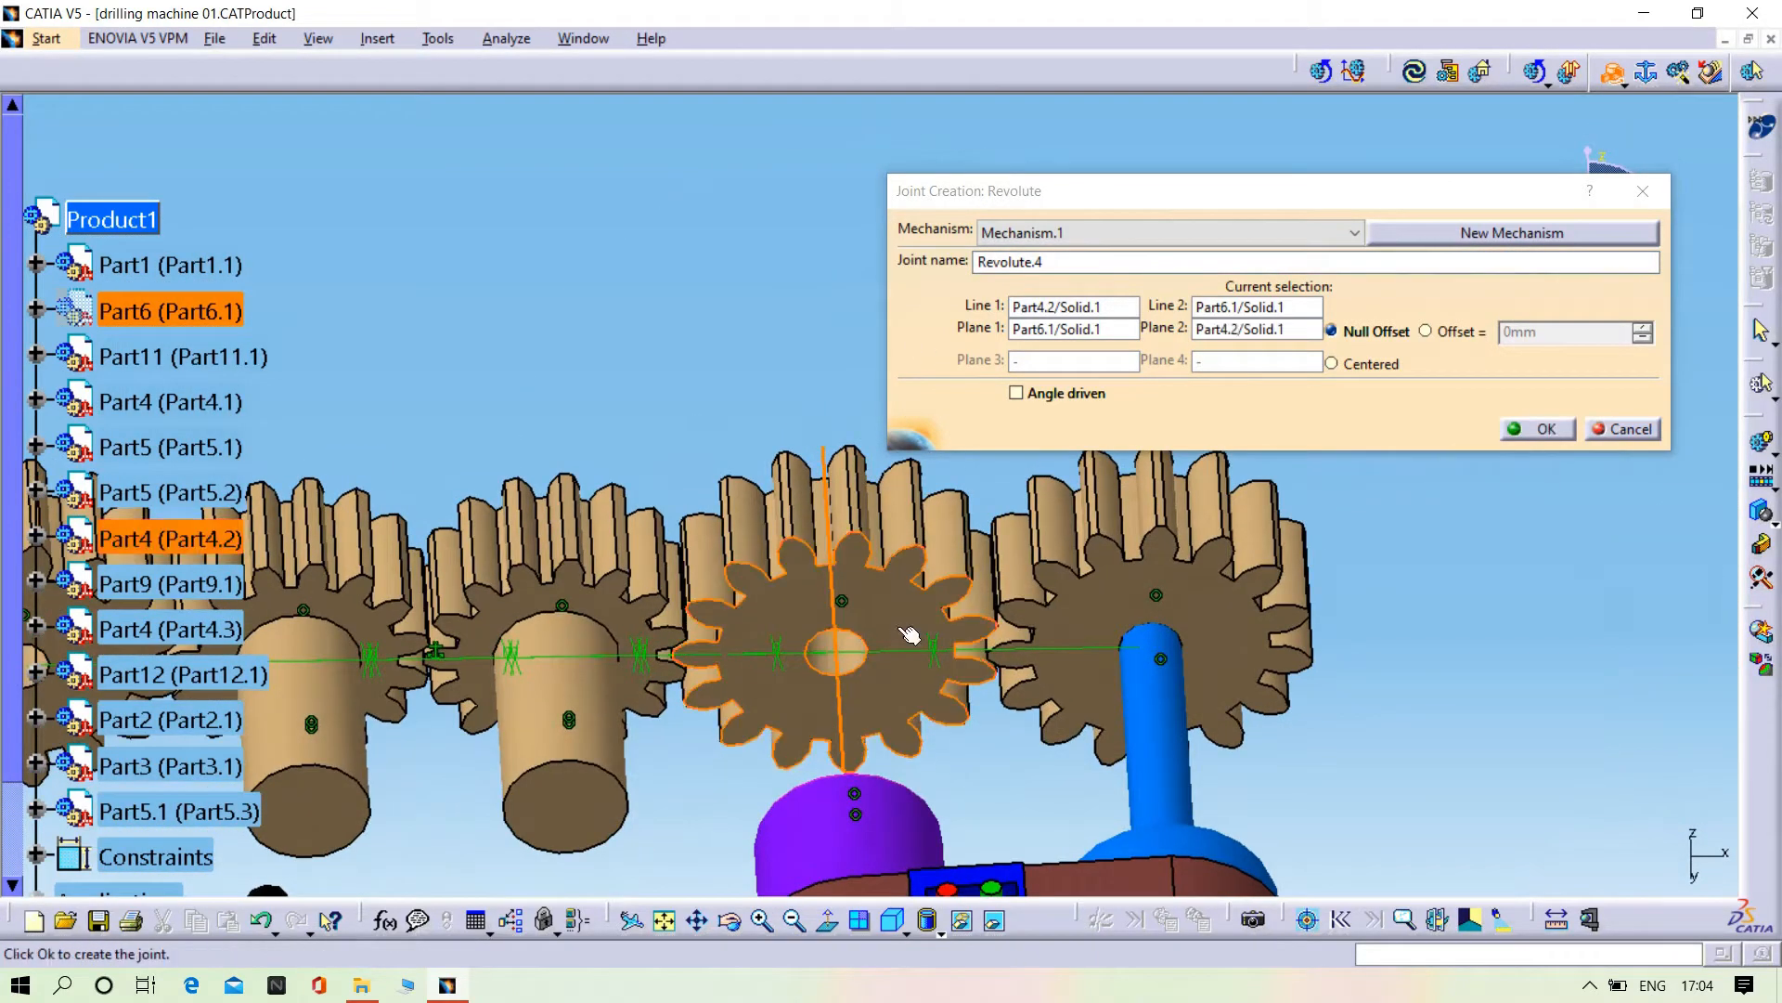
pyautogui.click(1537, 429)
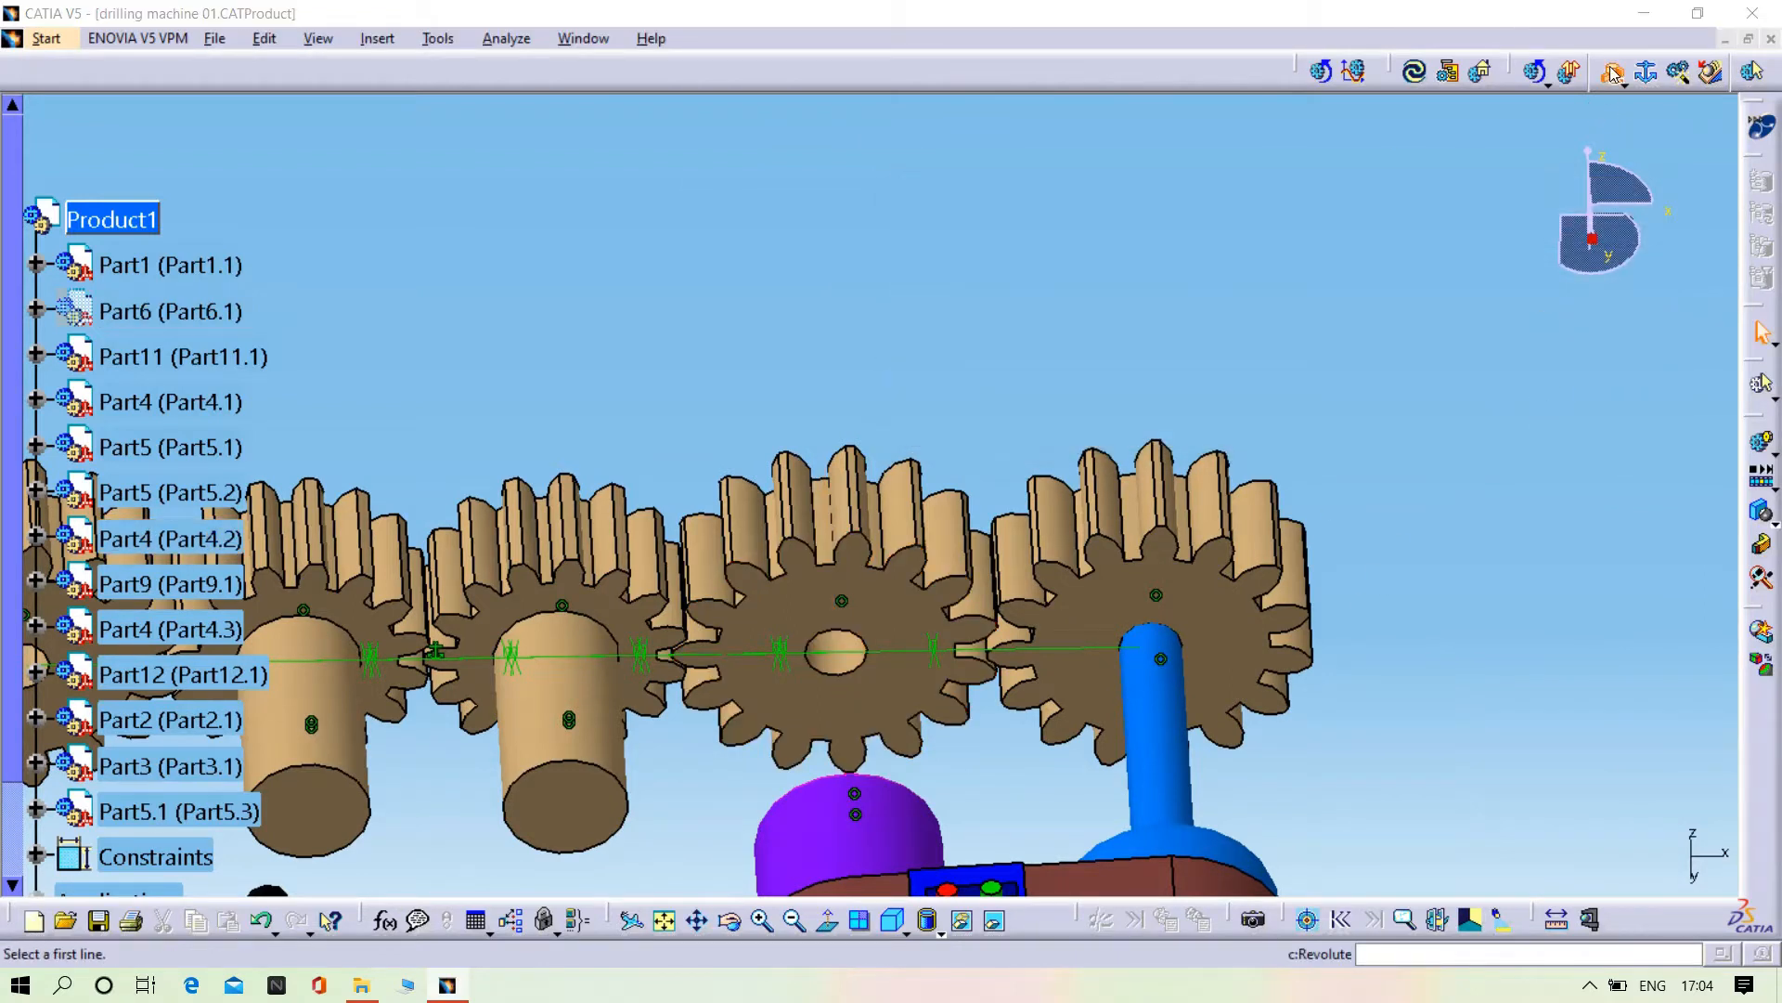
# - In a new revolute joint, hide the blue motor, select gear Part4.3's bore axis as the first line, and display the hidden space
pyautogui.rightClick(1240, 886)
pyautogui.click(1285, 784)
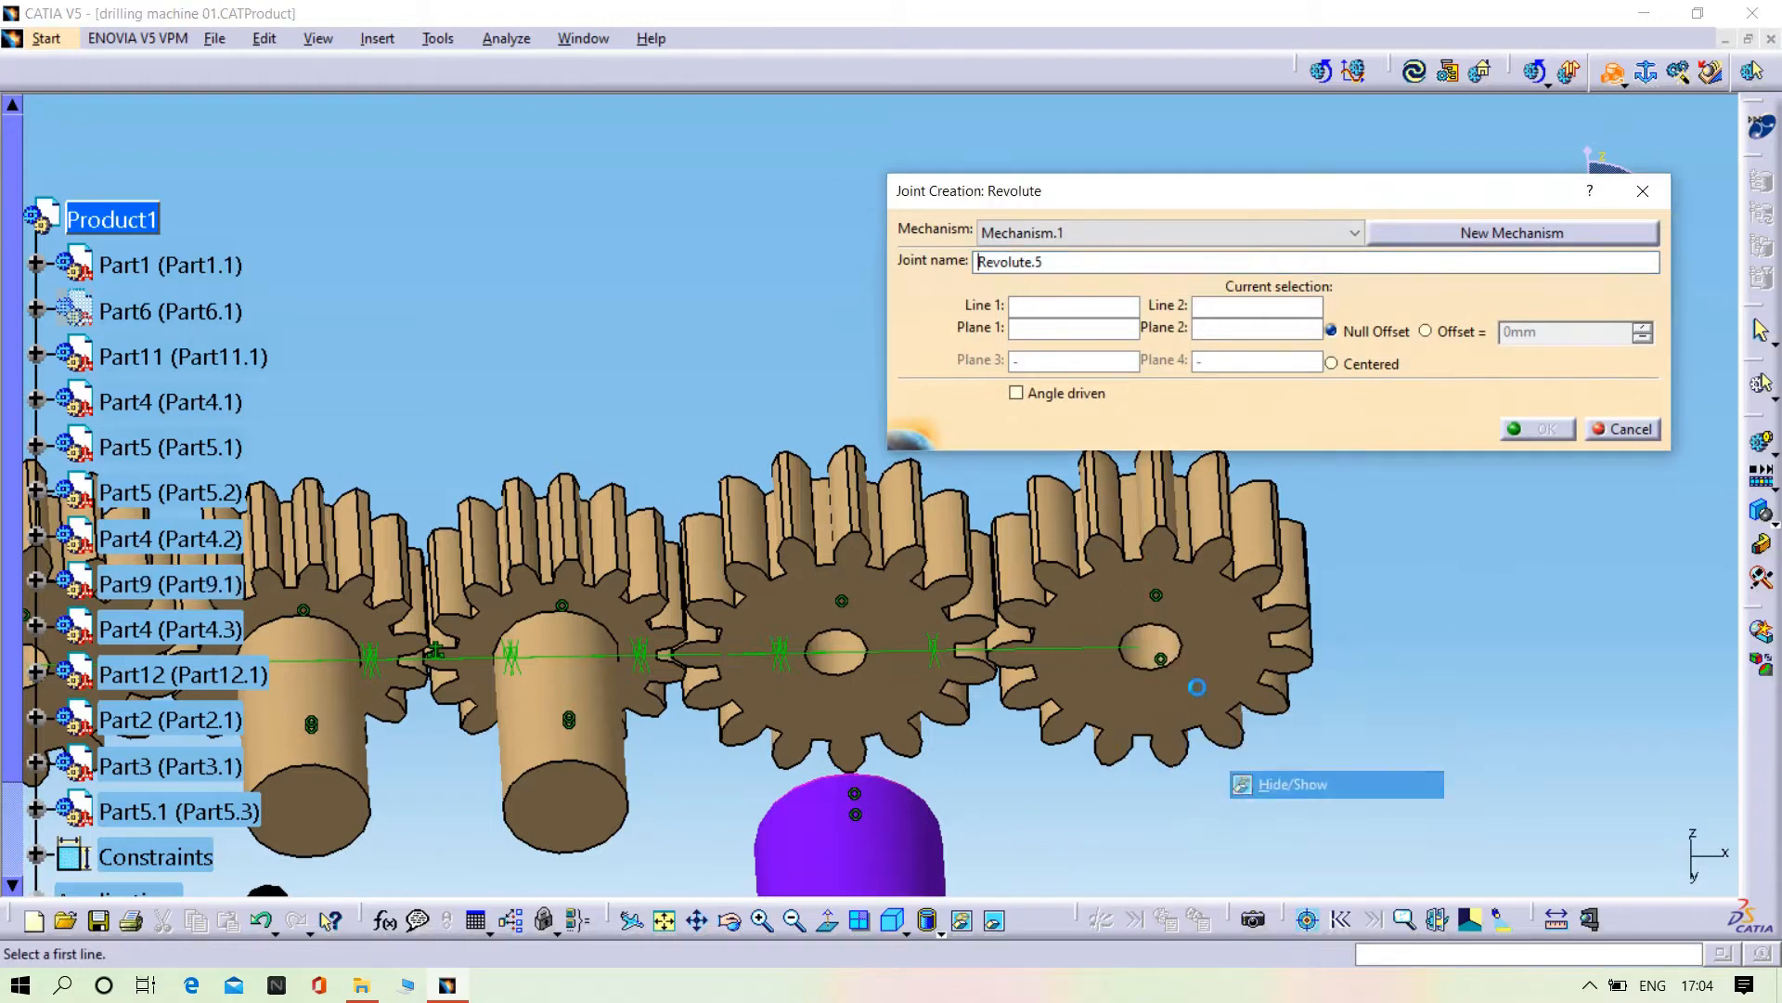
pyautogui.click(1160, 656)
pyautogui.click(998, 924)
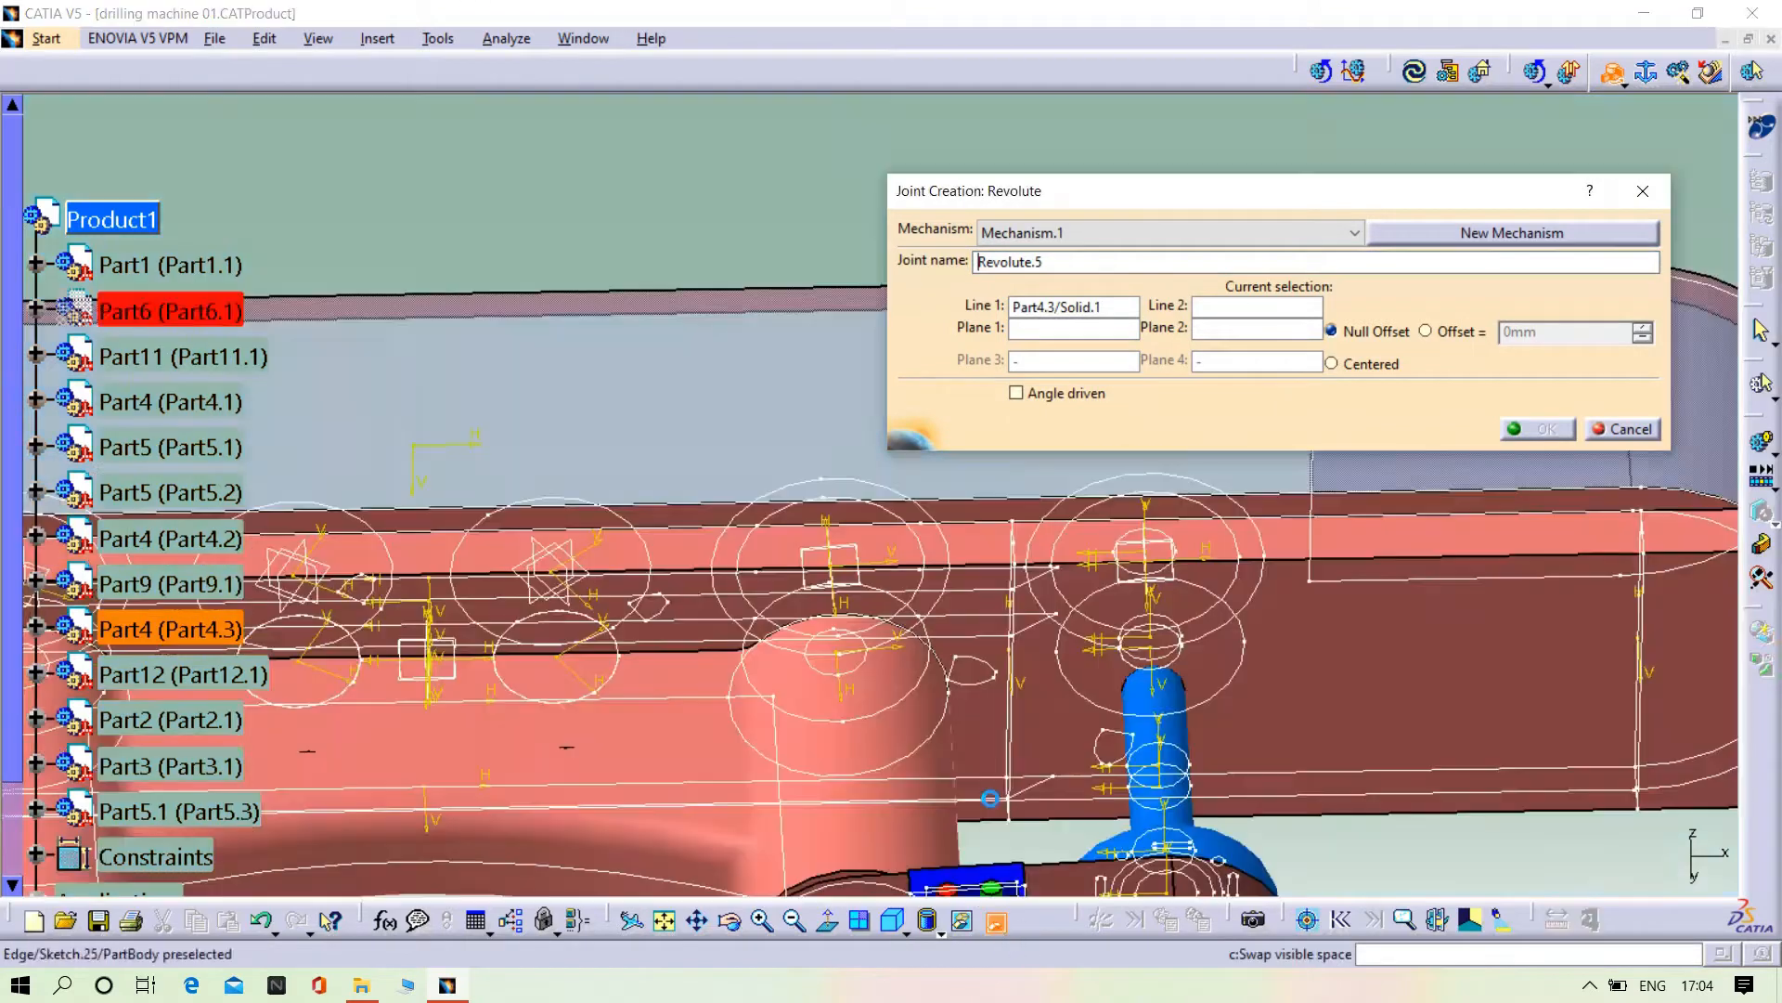
# - Take the blue motor Part9.1 out of the hidden space so it no longer covers the housing hole
pyautogui.rightClick(1171, 731)
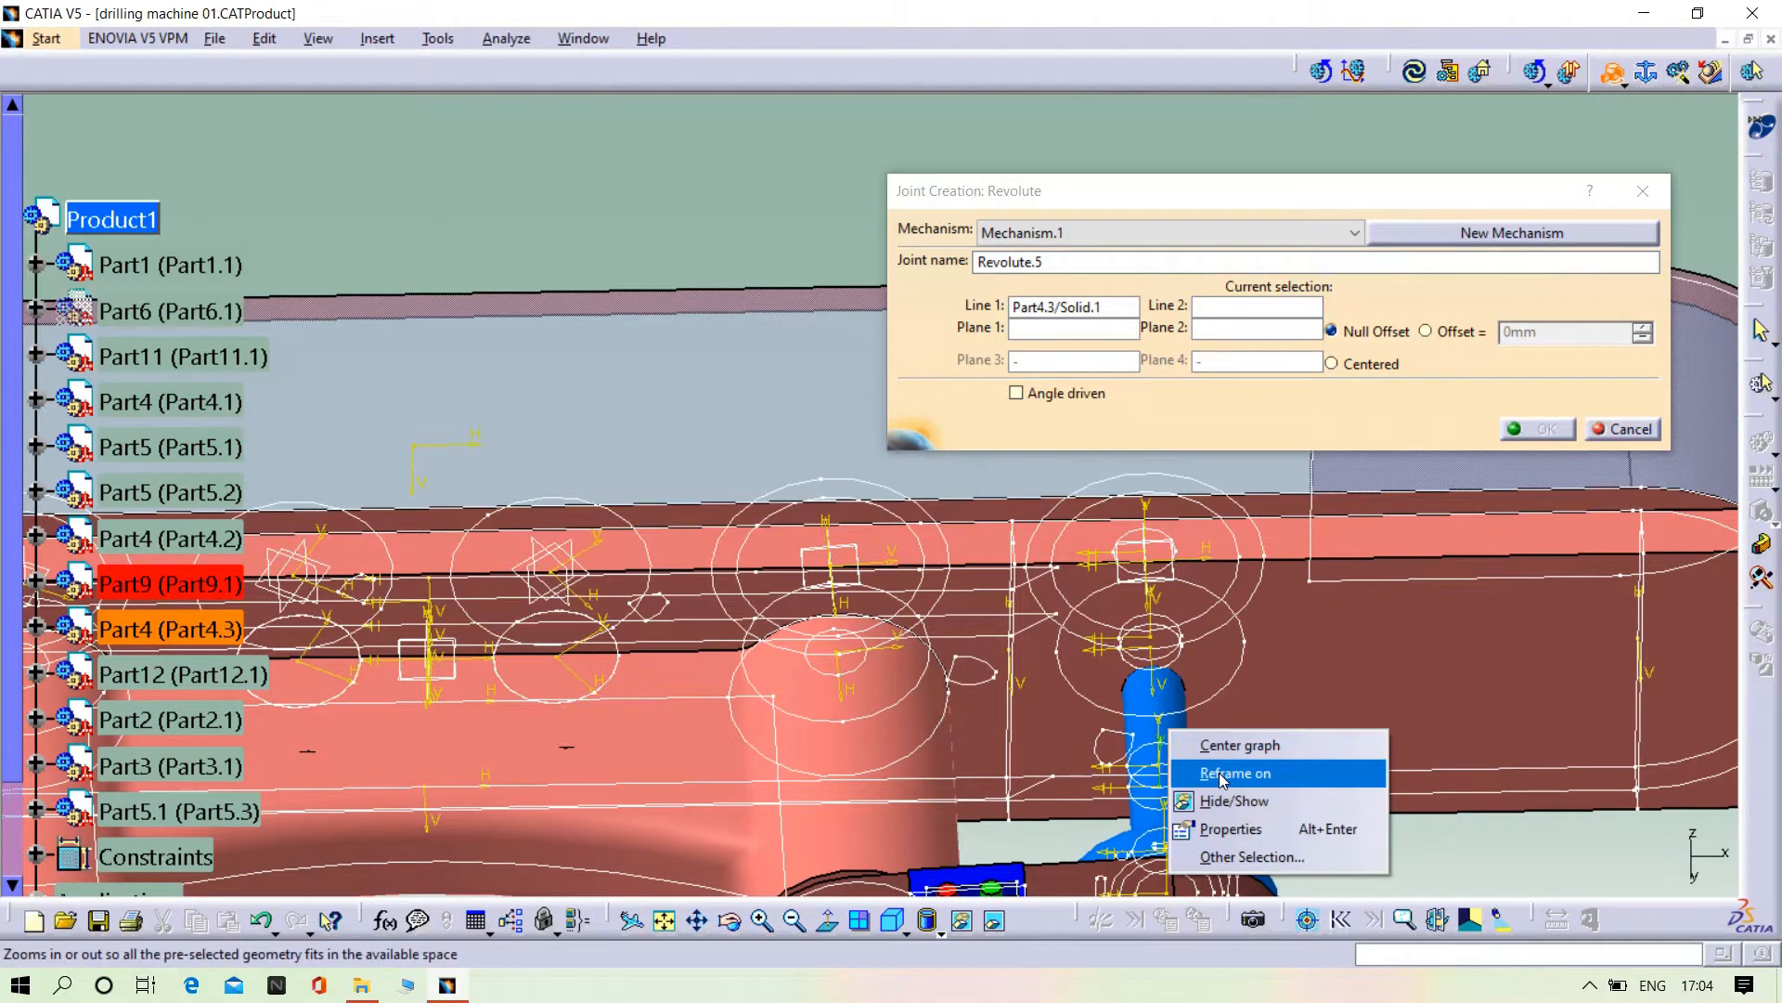
pyautogui.click(1227, 800)
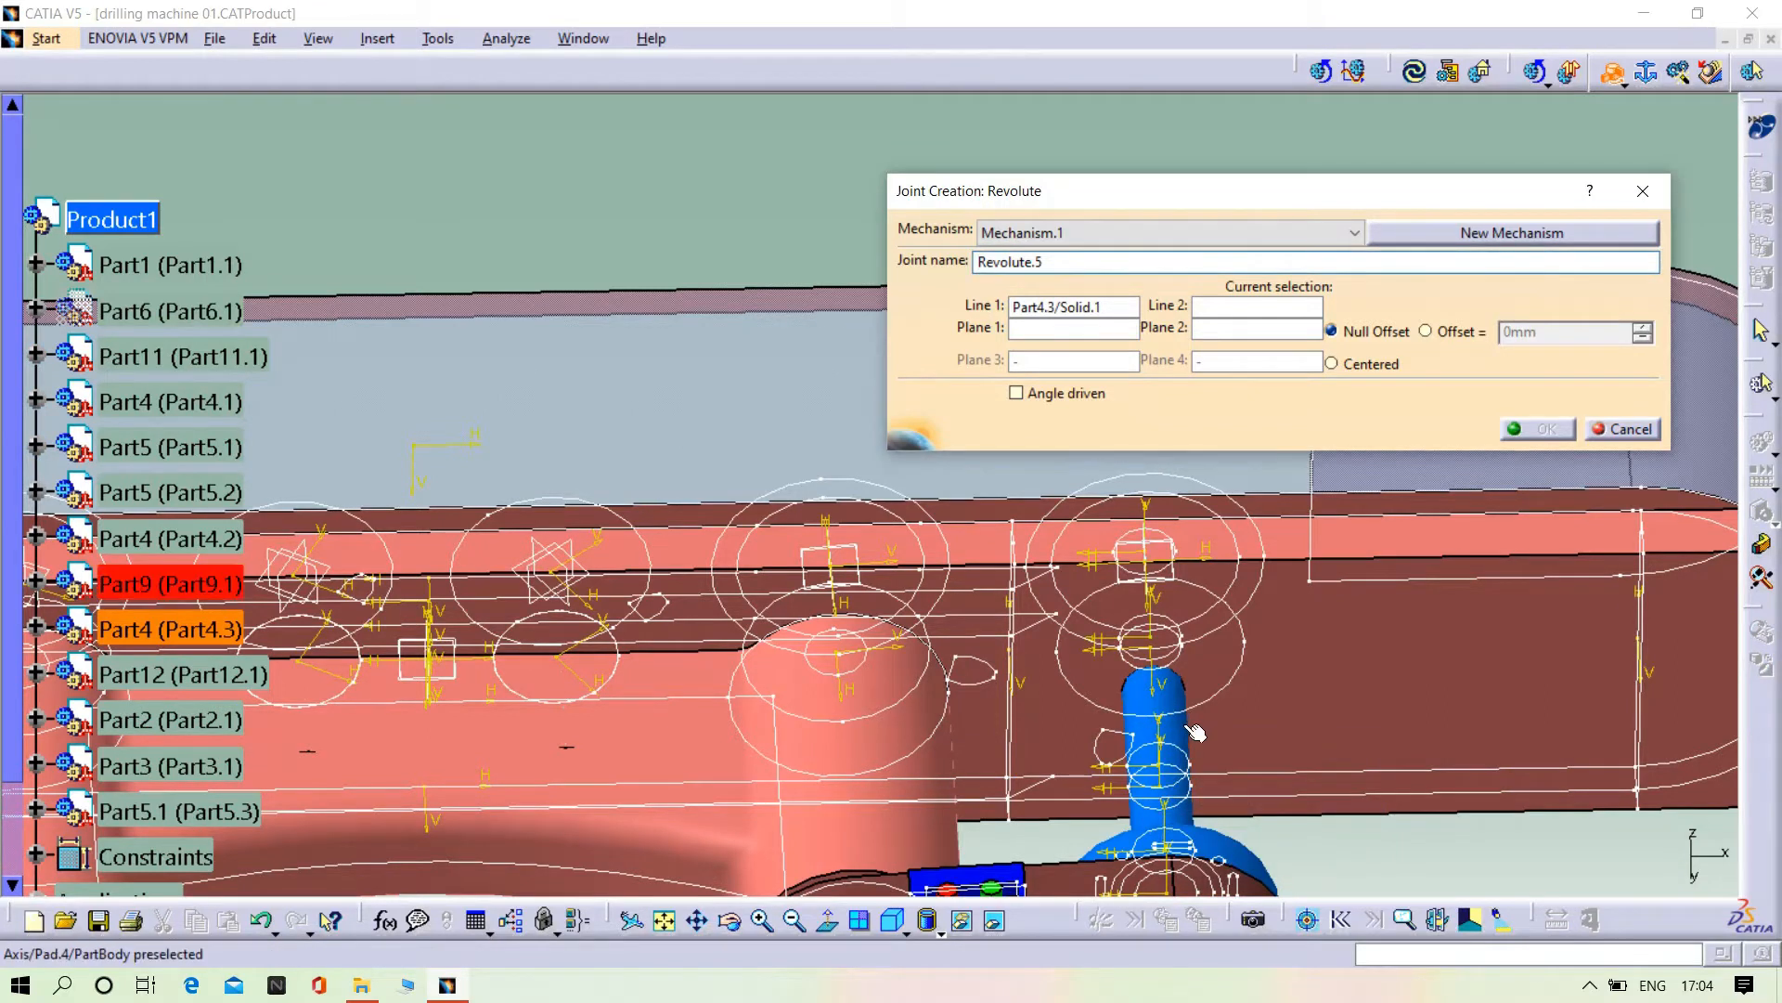
pyautogui.rightClick(1196, 732)
pyautogui.click(1229, 799)
# - Complete the revolute joint between gear Part4.3 and housing Part6.1 with the housing hole axis and both parts' flat faces, using null offset
pyautogui.moveTo(1223, 817); pyautogui.dragTo(1224, 719, button='middle')
pyautogui.click(1444, 875)
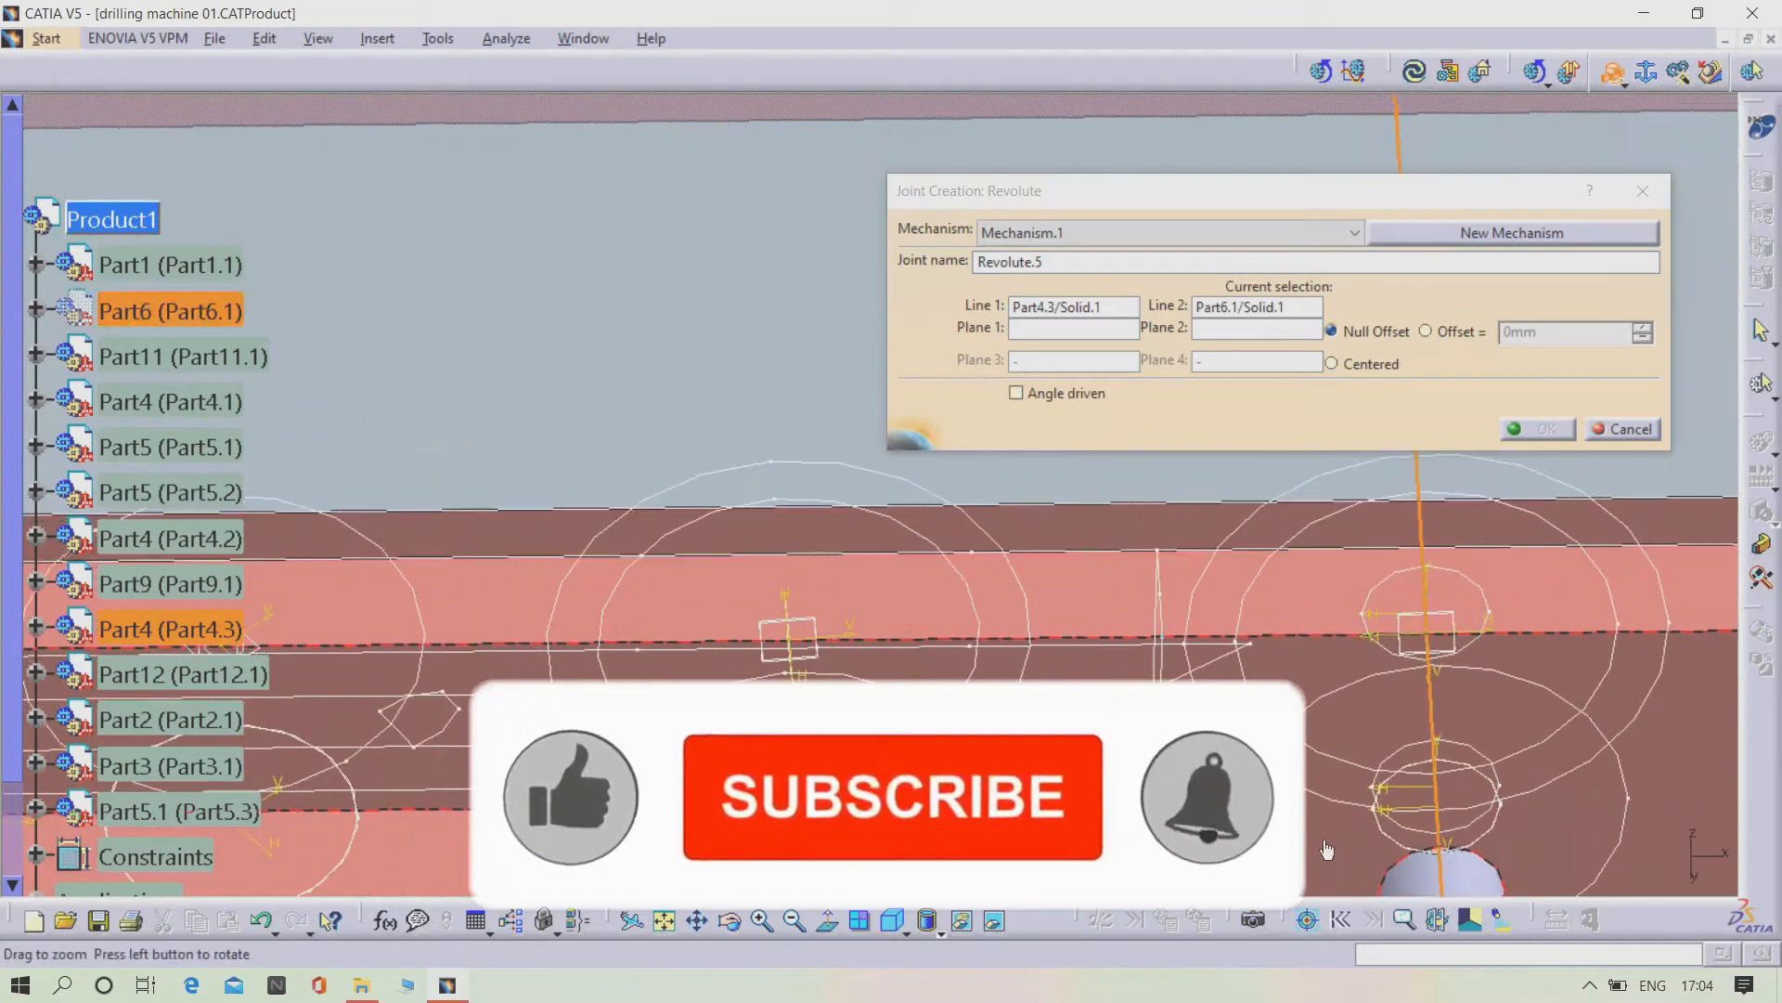
pyautogui.moveTo(1319, 829); pyautogui.dragTo(1290, 872, button='middle')
pyautogui.moveTo(1095, 687); pyautogui.dragTo(980, 891, button='middle')
pyautogui.click(644, 409)
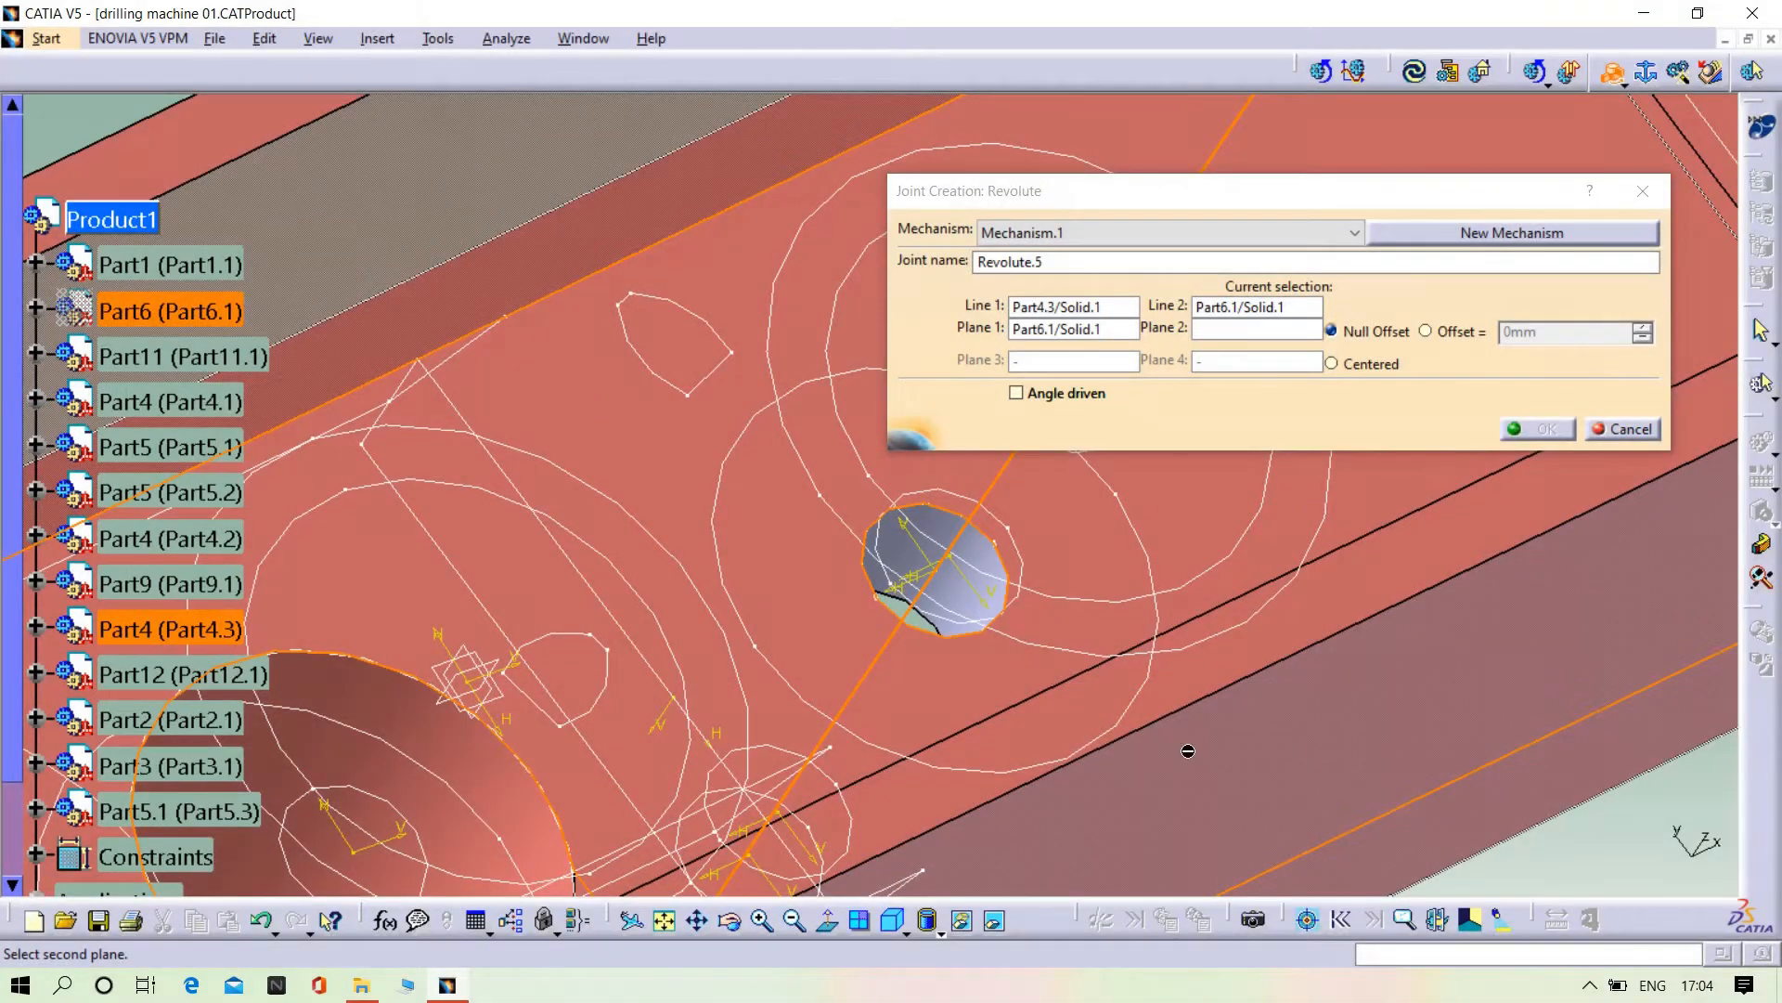
pyautogui.click(994, 919)
pyautogui.moveTo(1316, 863); pyautogui.dragTo(1405, 649, button='middle')
pyautogui.click(1271, 780)
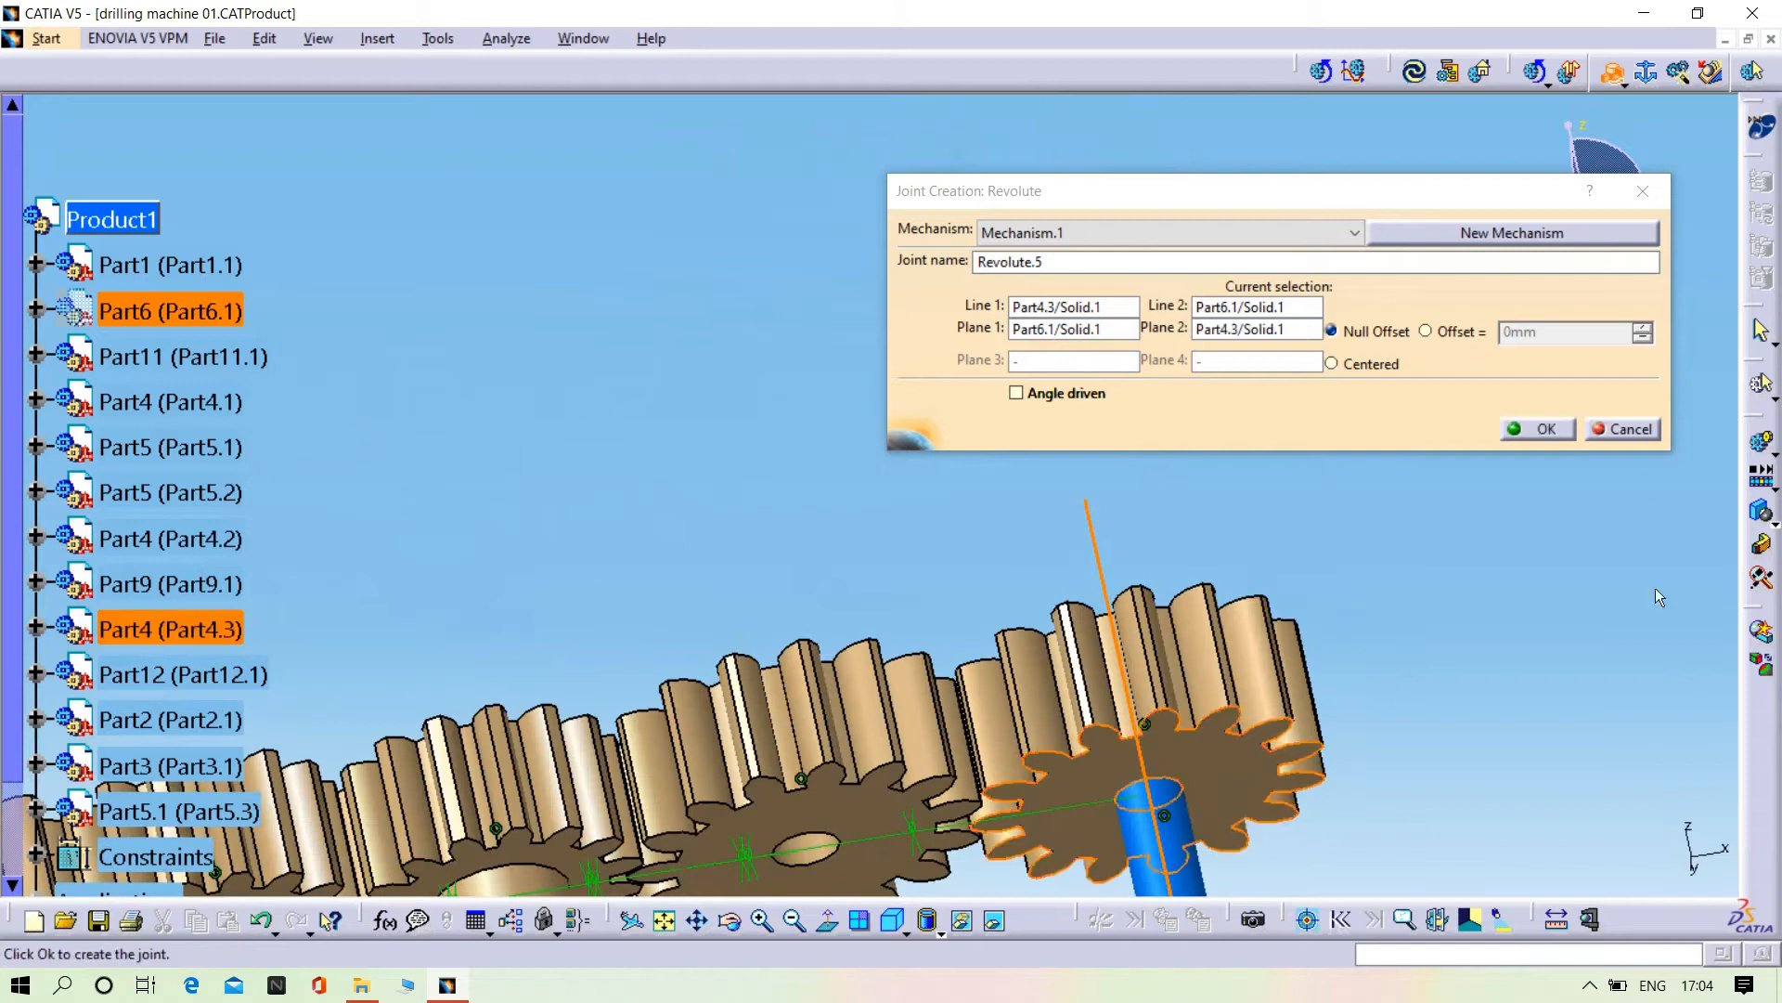
pyautogui.click(1517, 434)
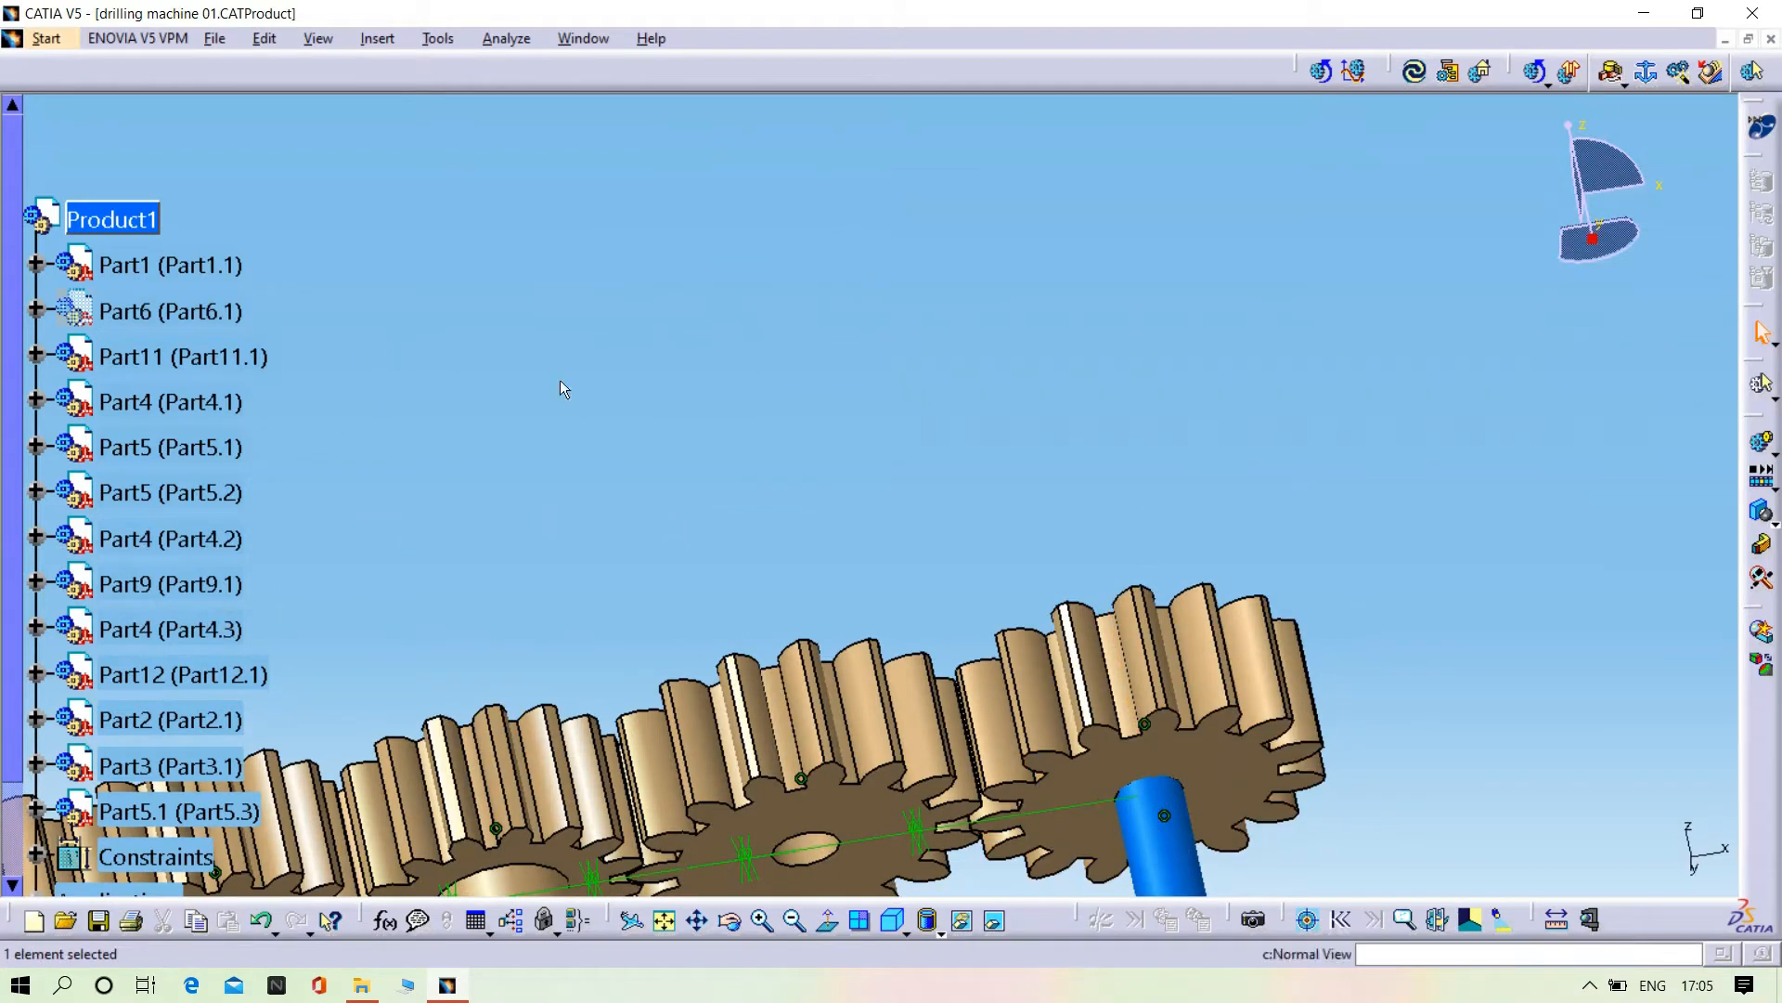
# - Show the hidden housing Part6.1 again and bring the whole drilling machine into view
pyautogui.rightClick(141, 315)
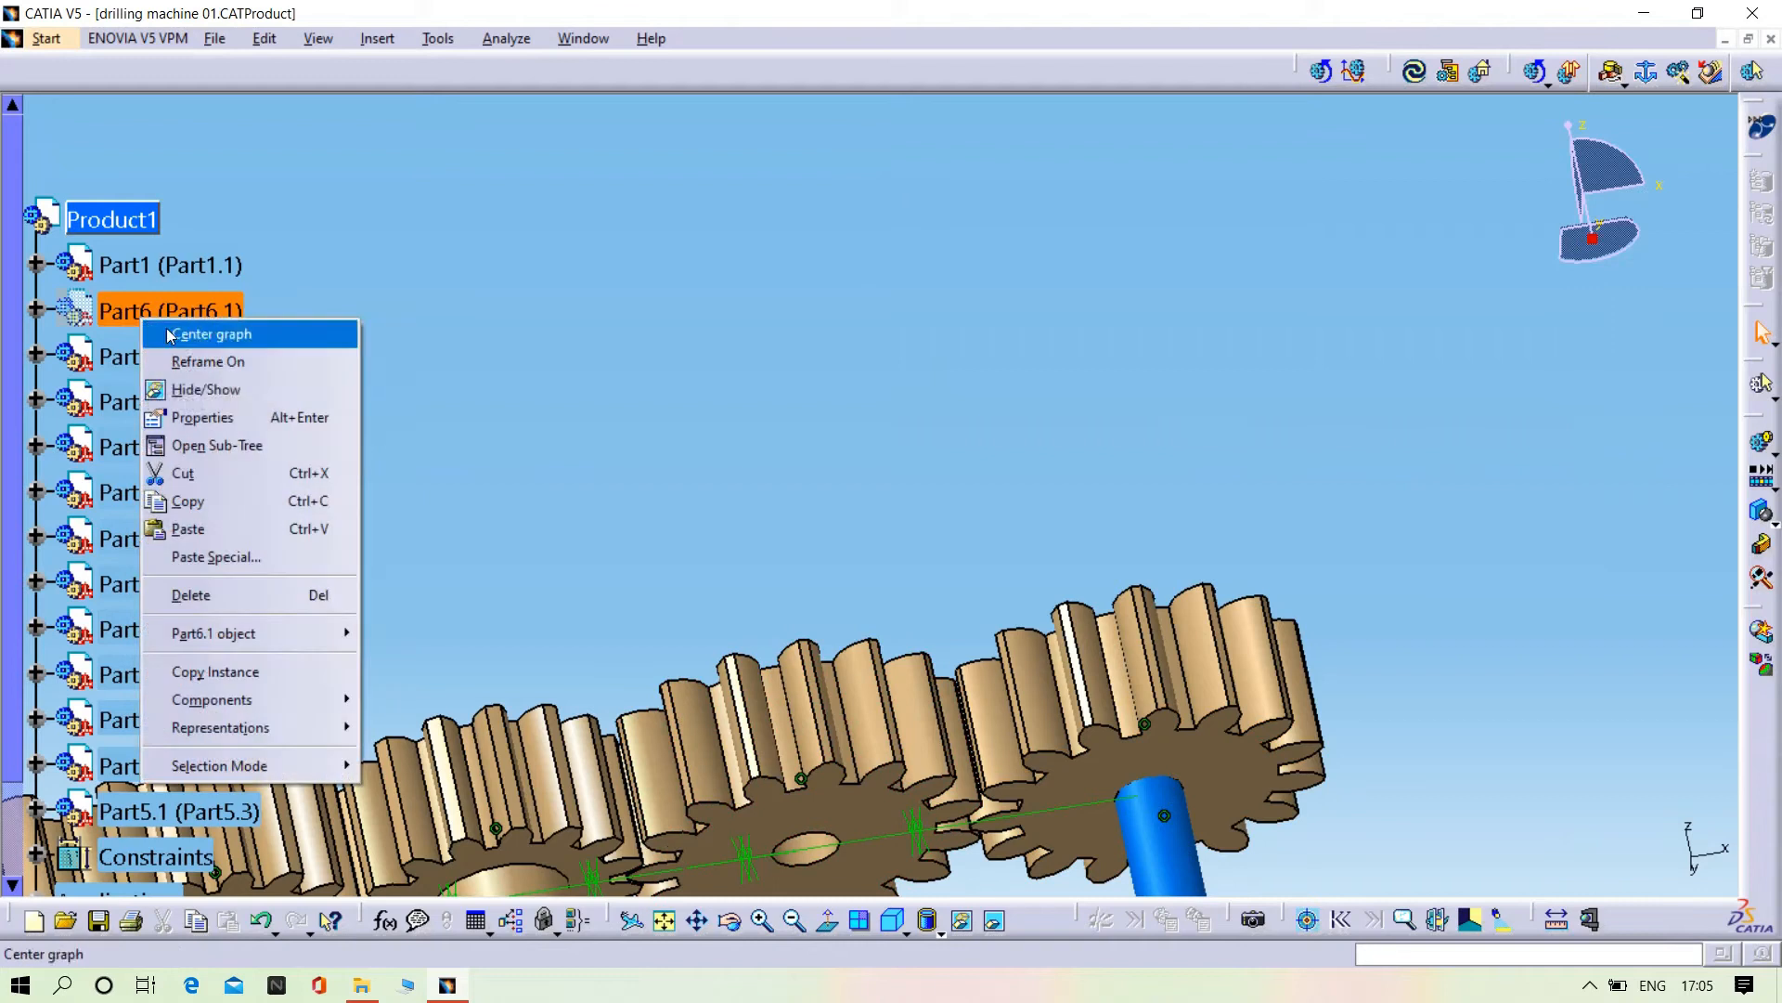
pyautogui.click(199, 389)
pyautogui.moveTo(671, 351); pyautogui.dragTo(1150, 680, button='middle')
pyautogui.scroll(-1, 1134, 748)
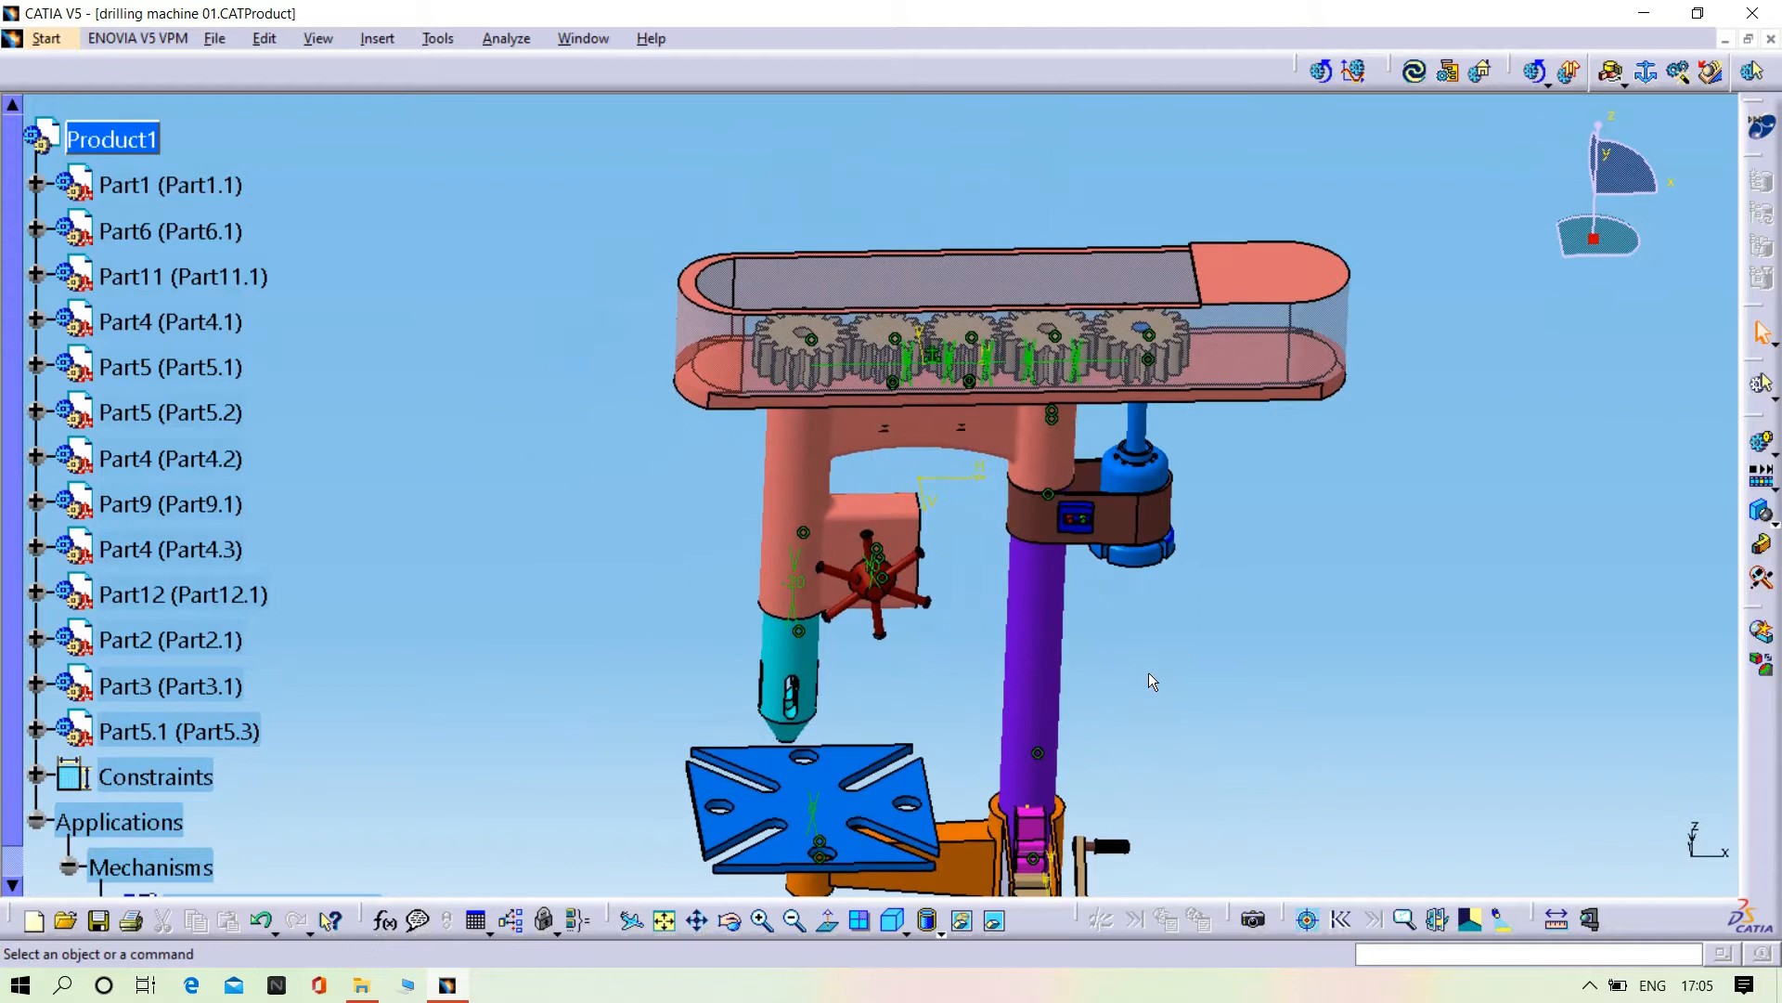
# - Create a length-driven cylindrical joint between the axis of the cyan spindle Part11.1 and the housing Part6.1 column axis
pyautogui.click(1622, 70)
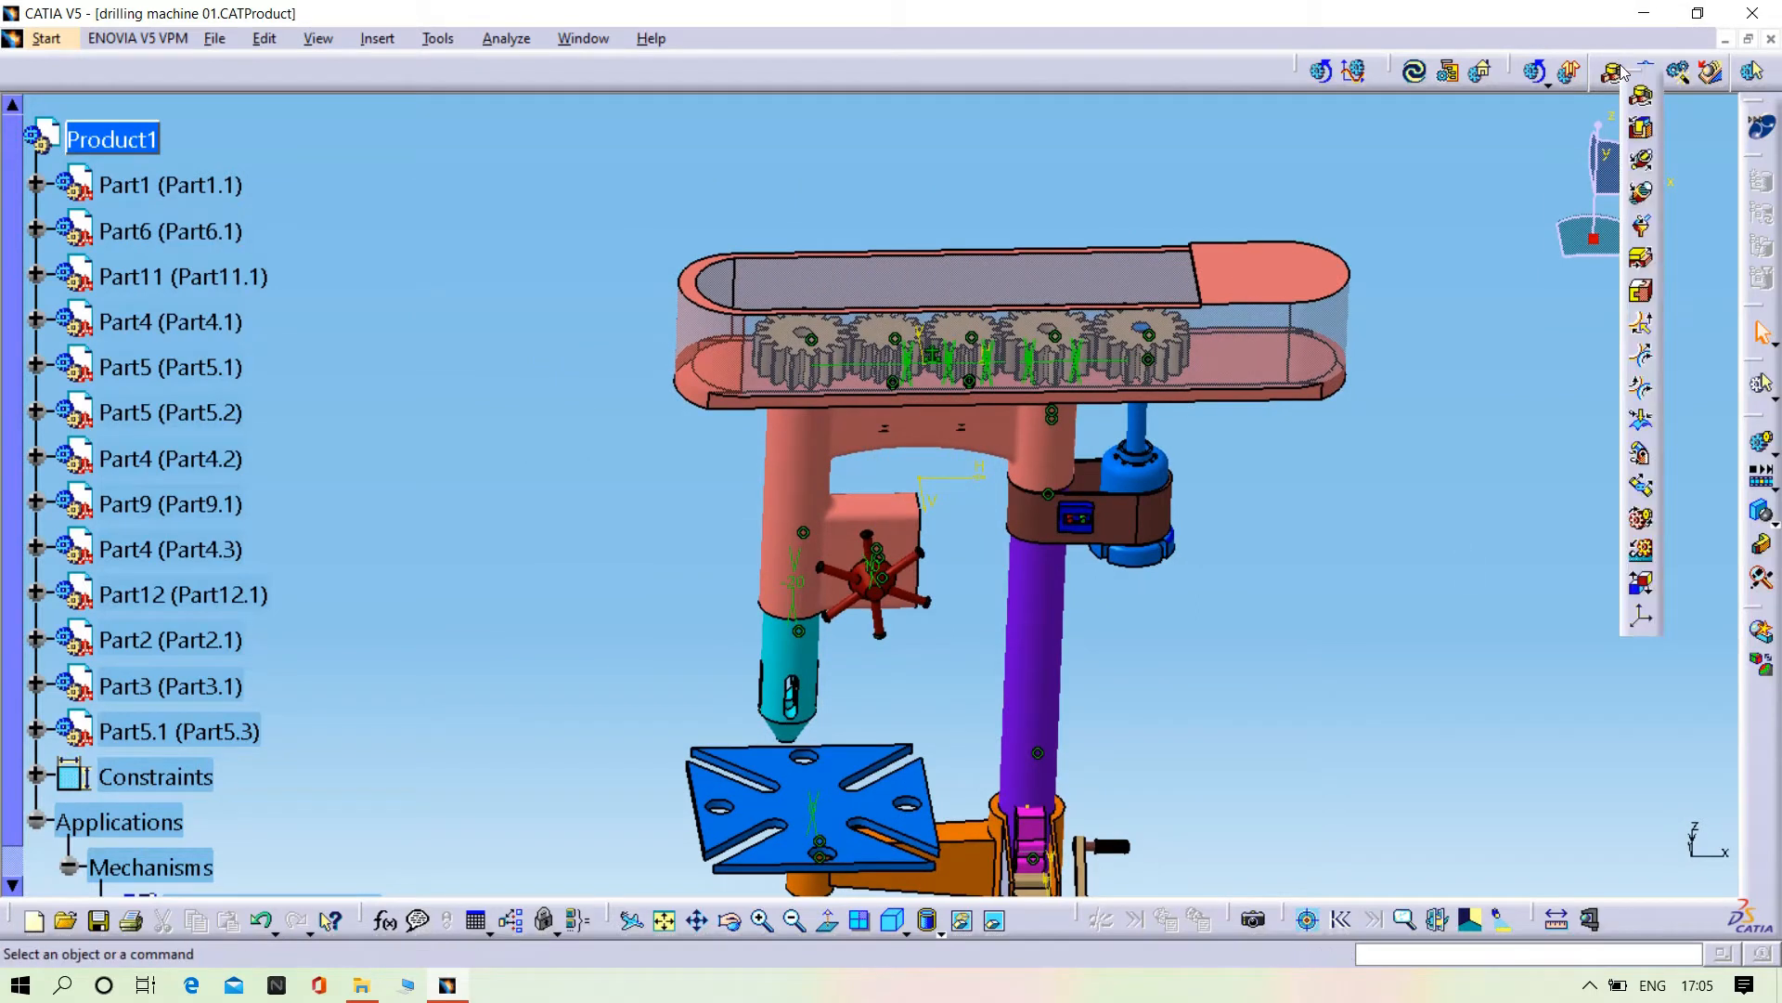
pyautogui.click(1643, 168)
pyautogui.click(804, 657)
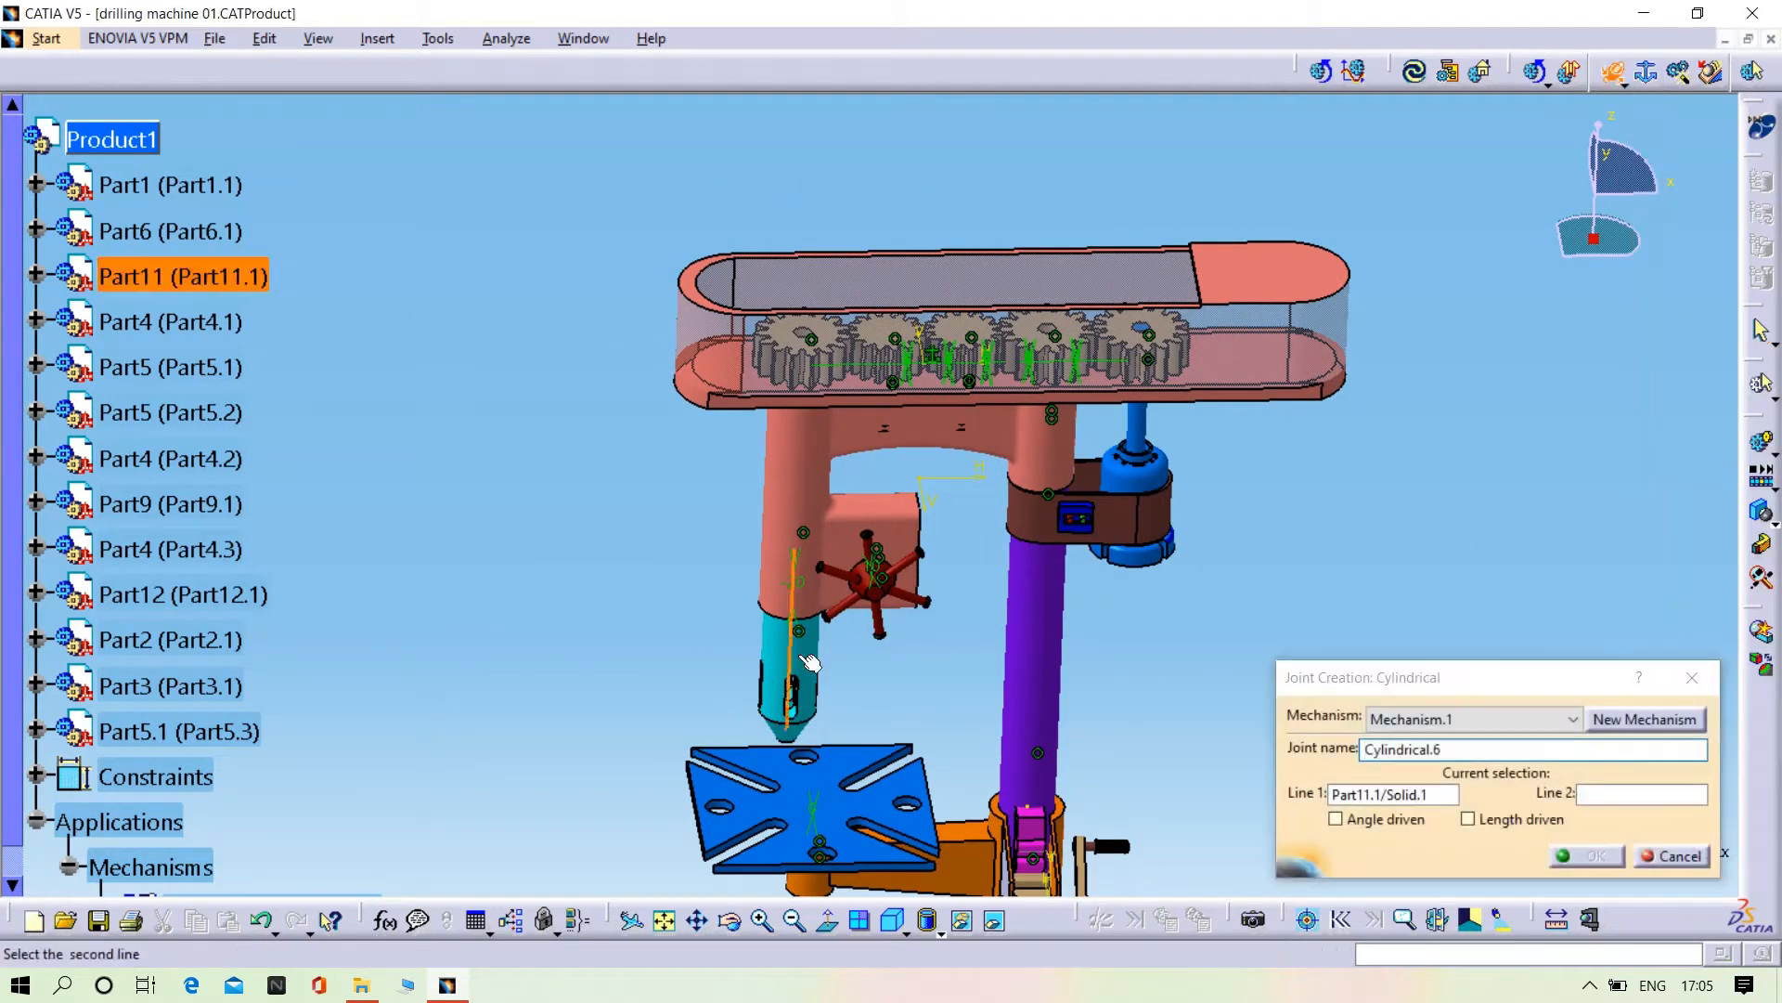
pyautogui.click(809, 492)
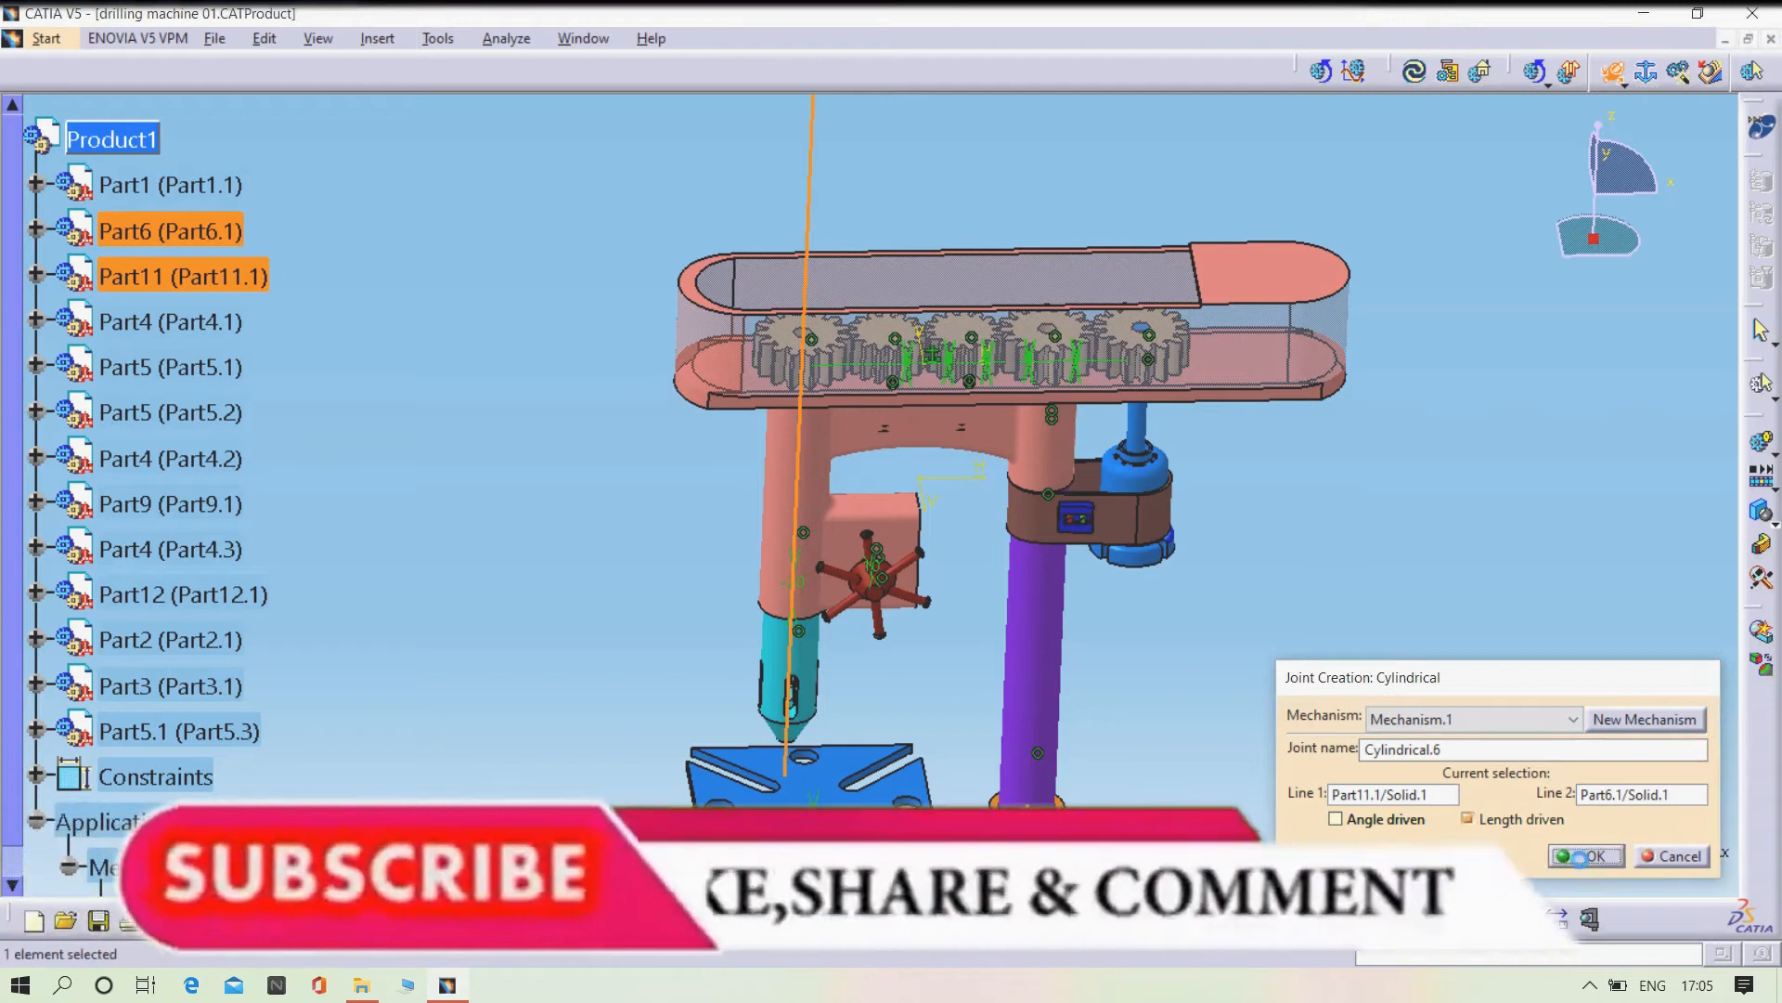
pyautogui.click(1571, 847)
# - In a new revolute joint, select handwheel Part12.1's axis, hide the handwheel, and select the housing Part6.1 hole axis and surrounding flat face
pyautogui.moveTo(1380, 776); pyautogui.dragTo(878, 594, button='middle')
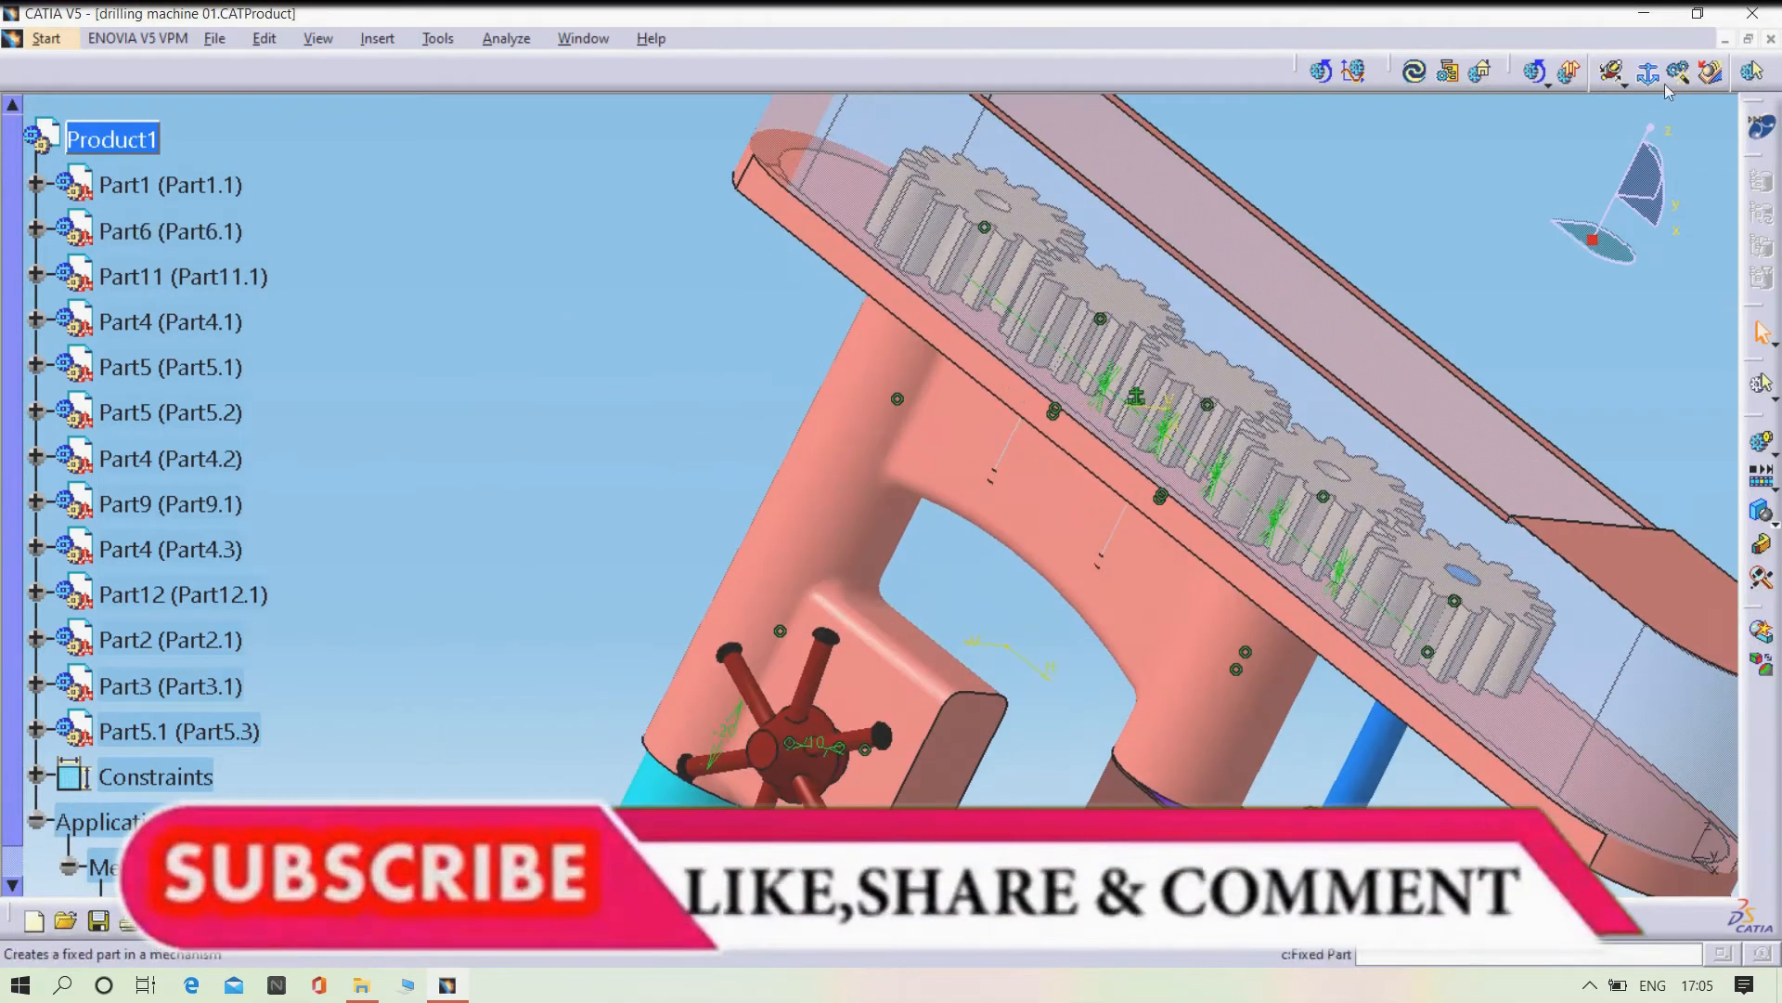
pyautogui.click(1624, 82)
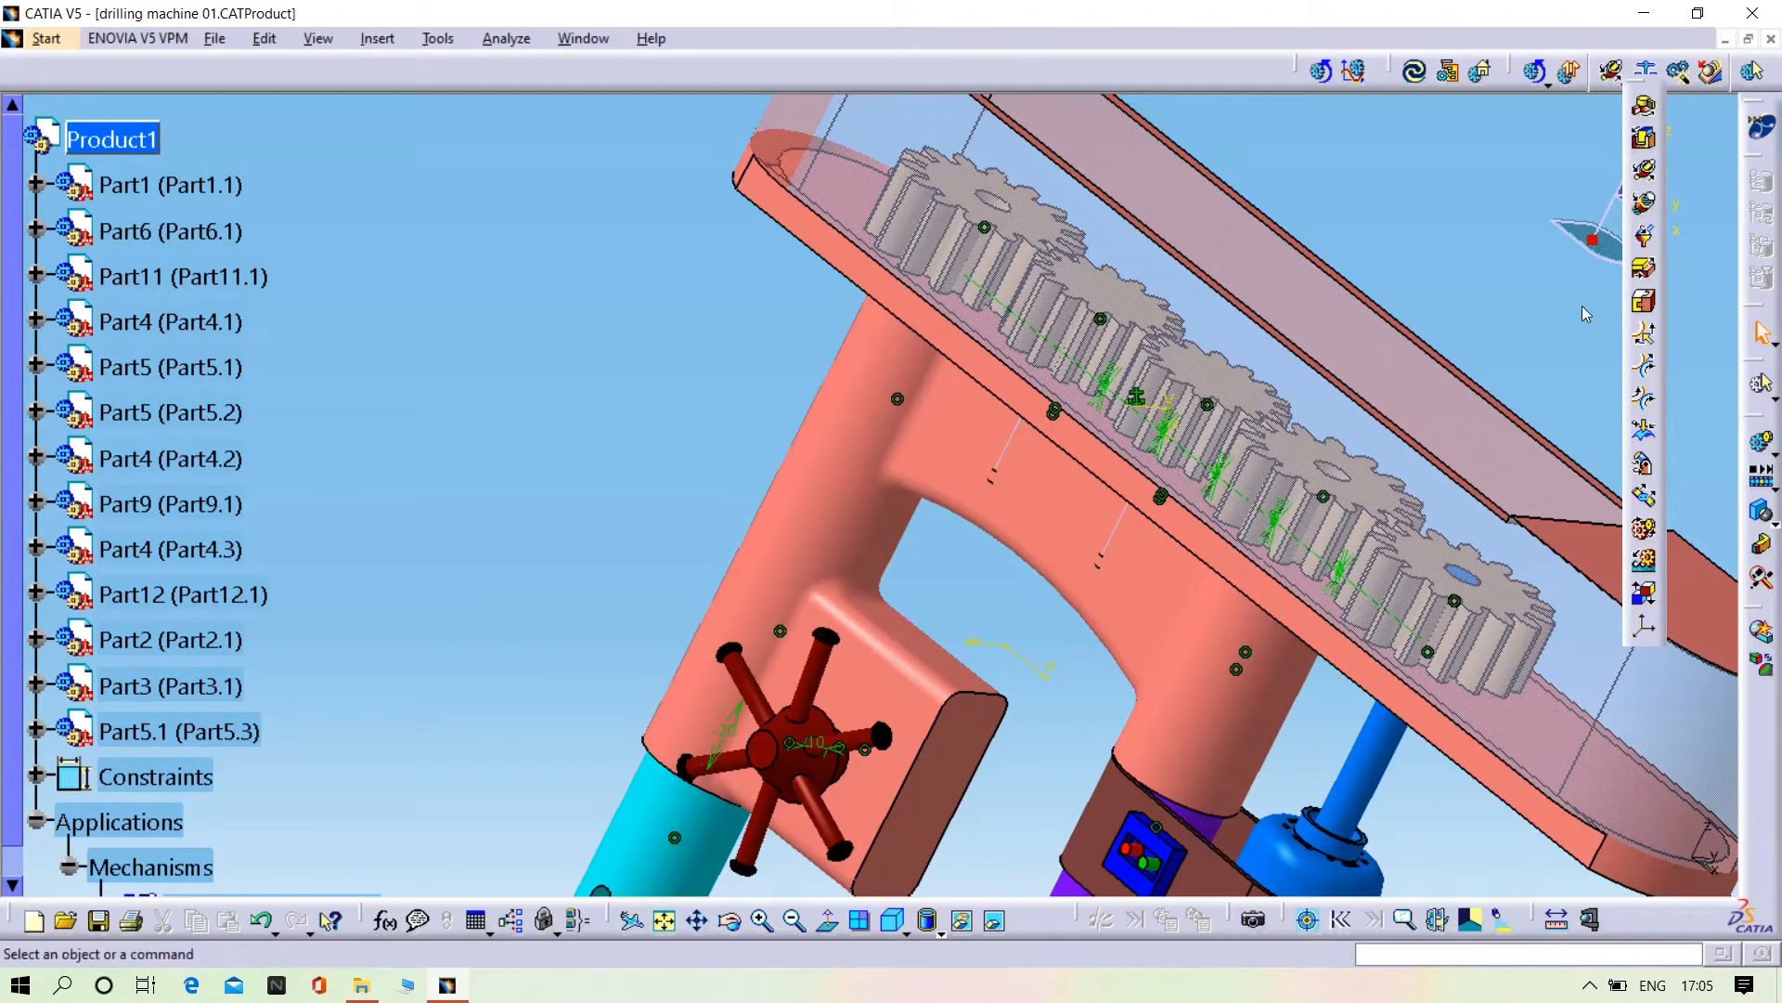
pyautogui.click(1643, 105)
pyautogui.click(816, 775)
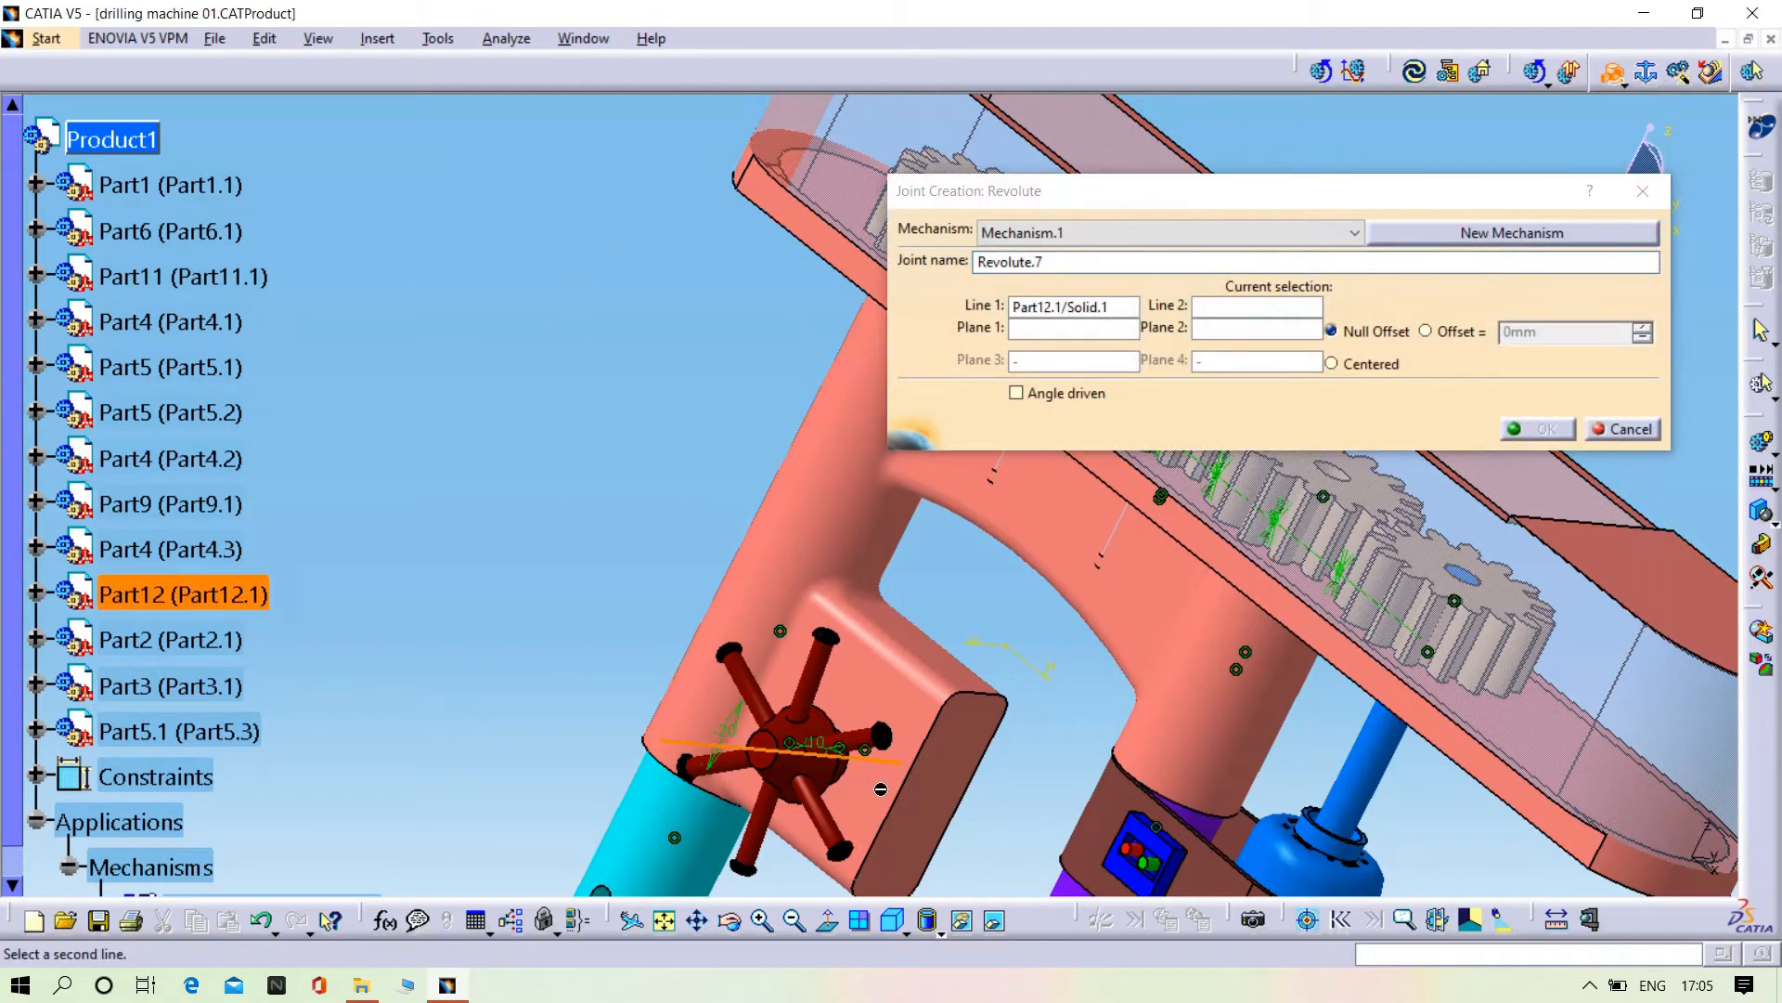
pyautogui.rightClick(810, 774)
pyautogui.click(757, 839)
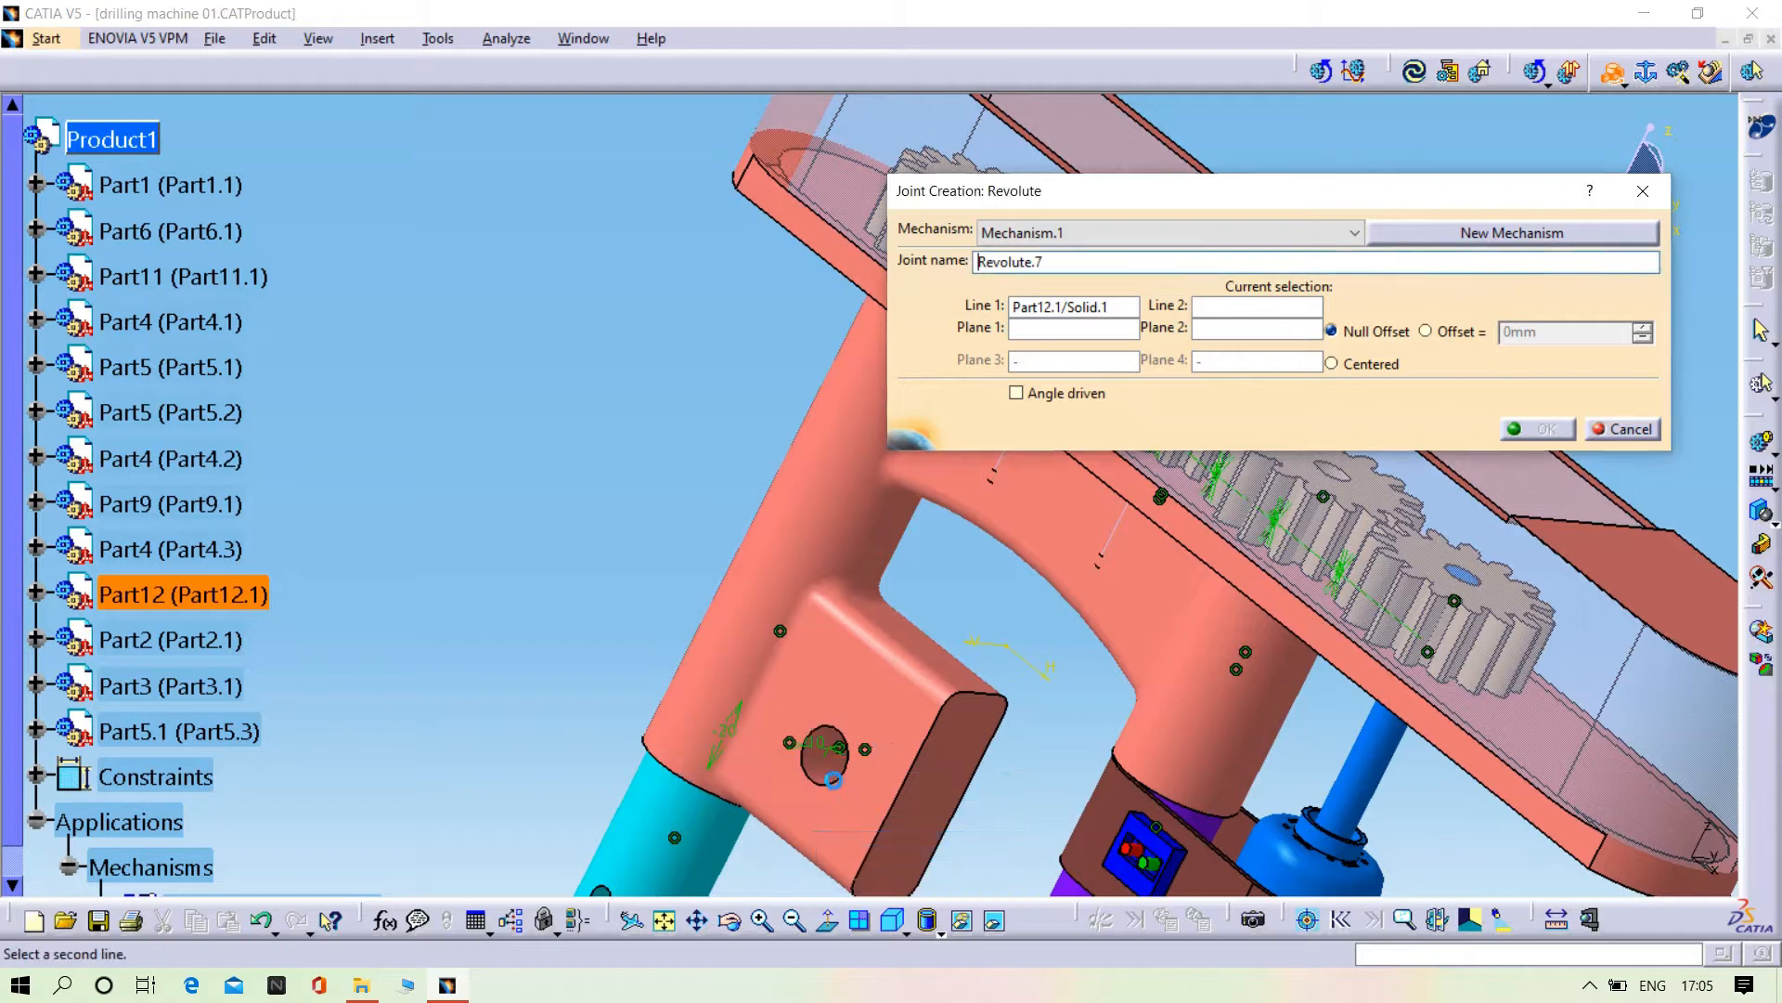
pyautogui.click(826, 764)
pyautogui.click(817, 738)
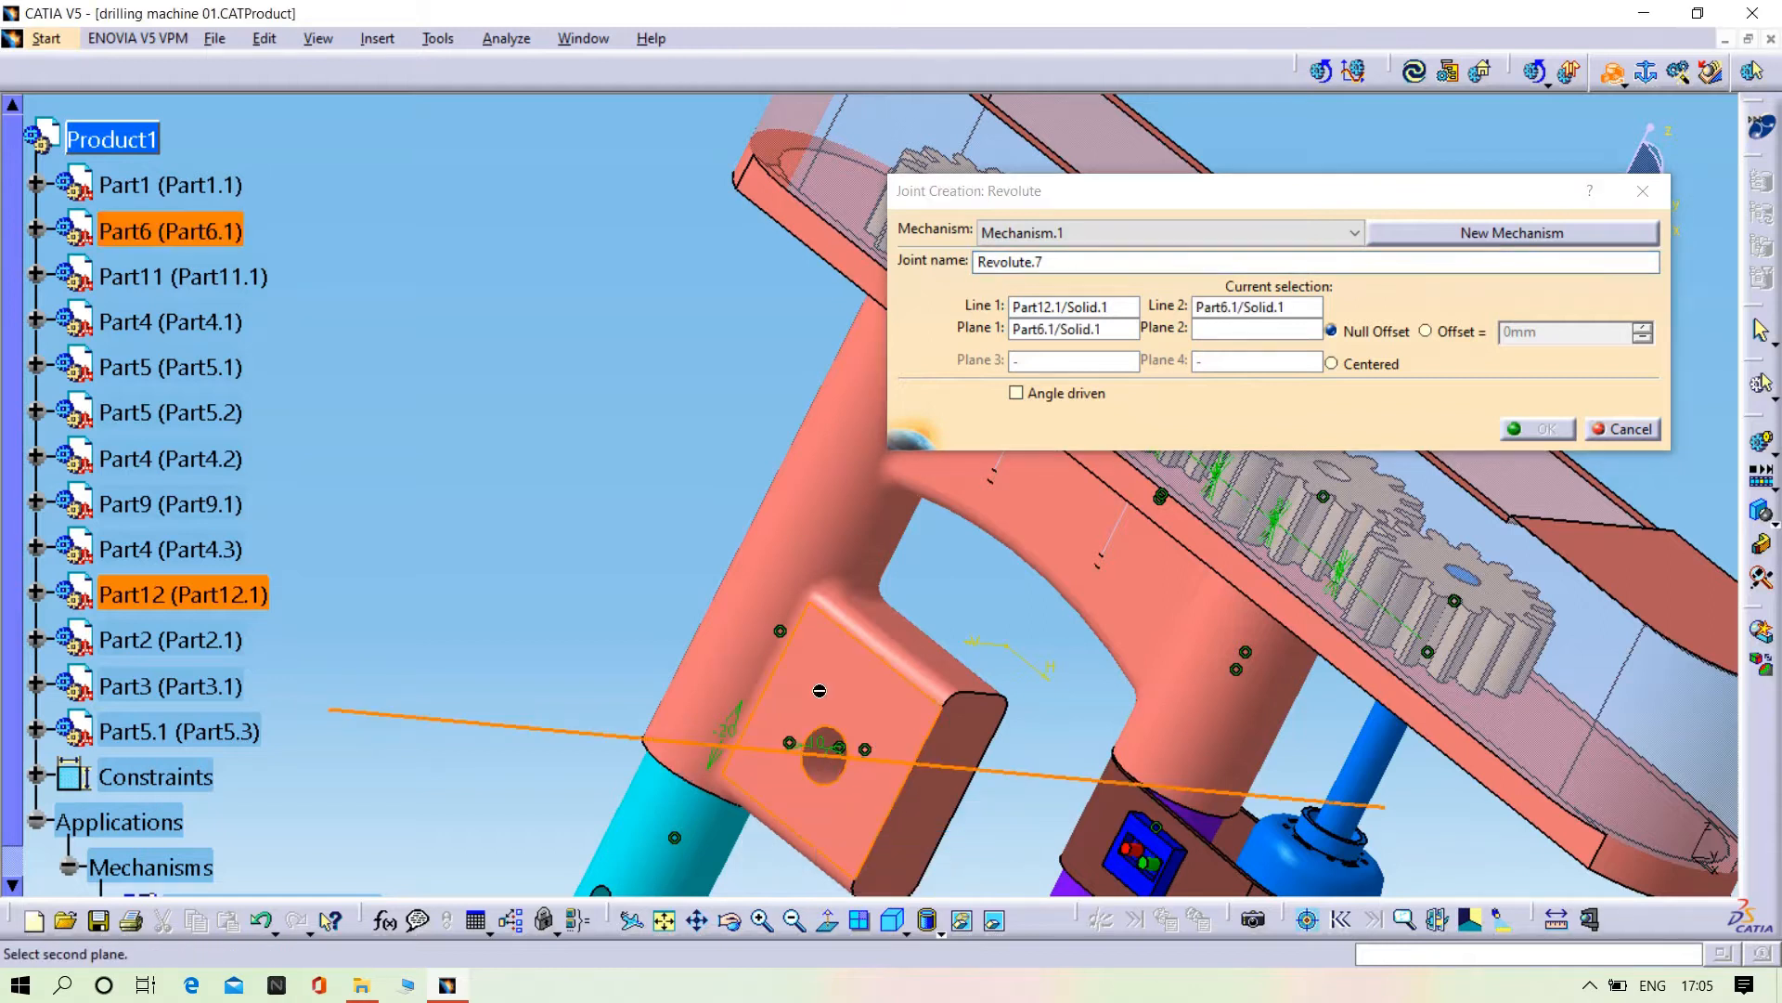
# - Display the hidden space, select handwheel Part12.1's flat face as the second plane, and create the revolute joint with a 10 mm offset
pyautogui.click(994, 919)
pyautogui.moveTo(968, 795); pyautogui.dragTo(620, 444, button='middle')
pyautogui.moveTo(750, 873); pyautogui.dragTo(754, 475, button='middle')
pyautogui.click(742, 502)
pyautogui.click(1453, 334)
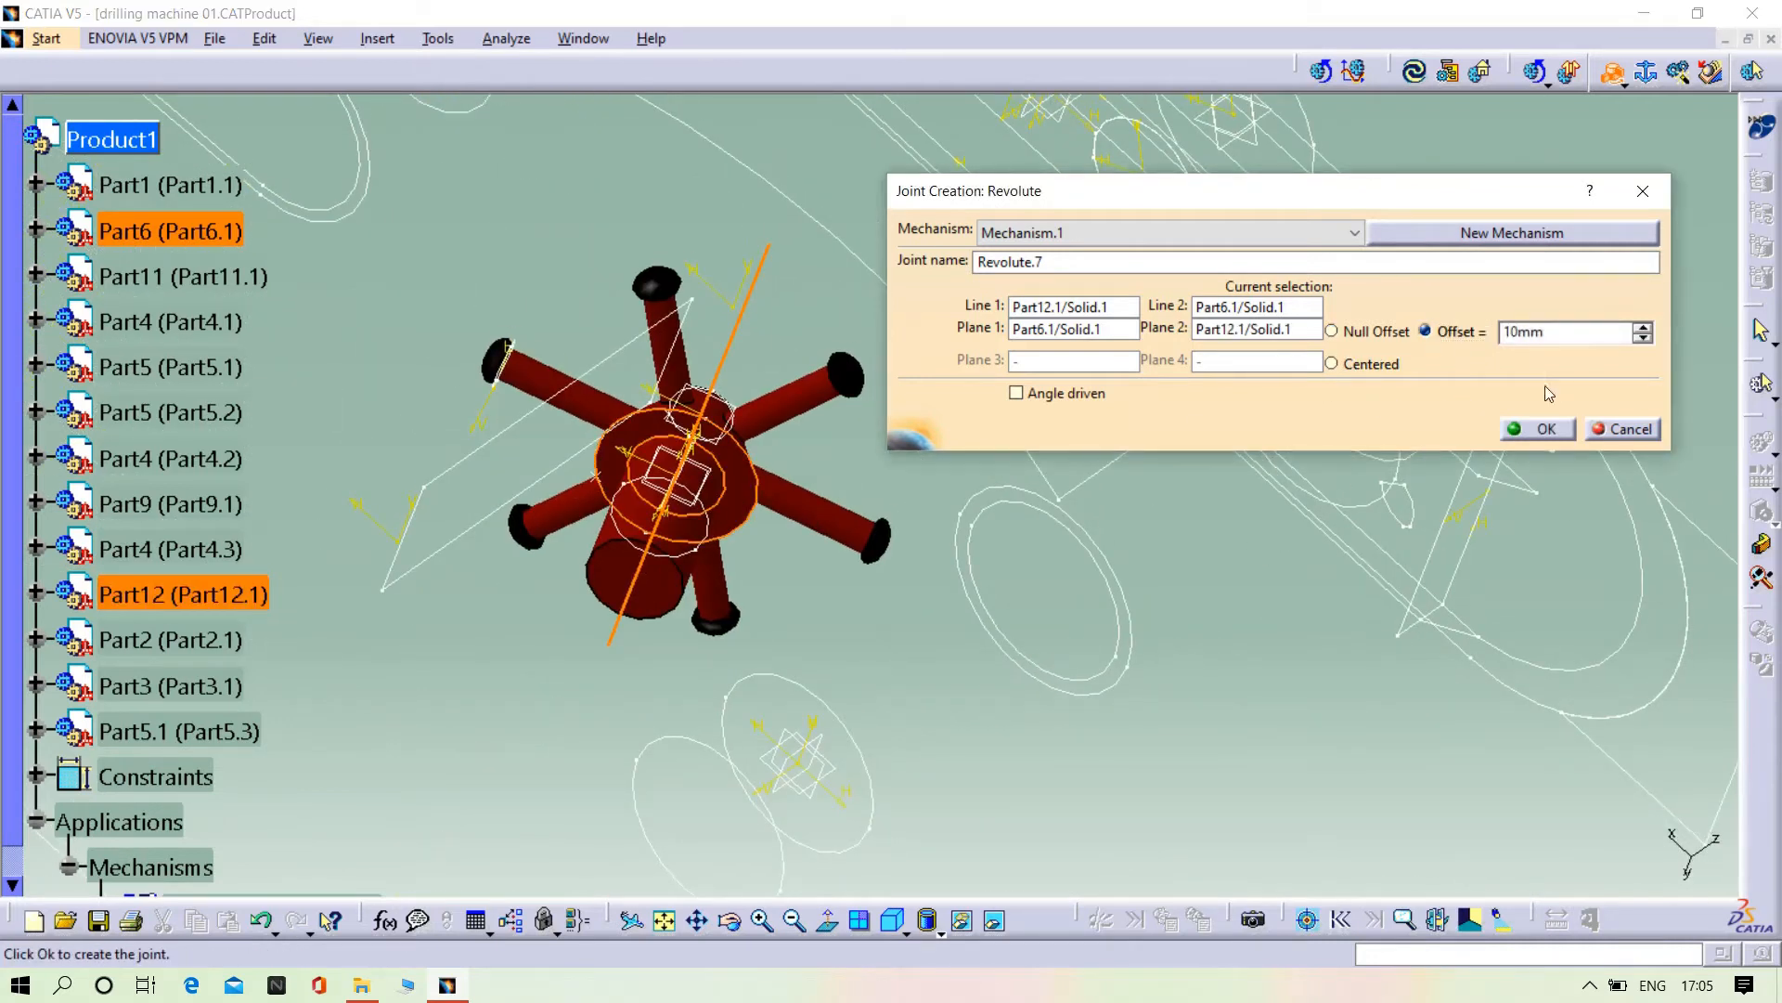
pyautogui.click(1513, 425)
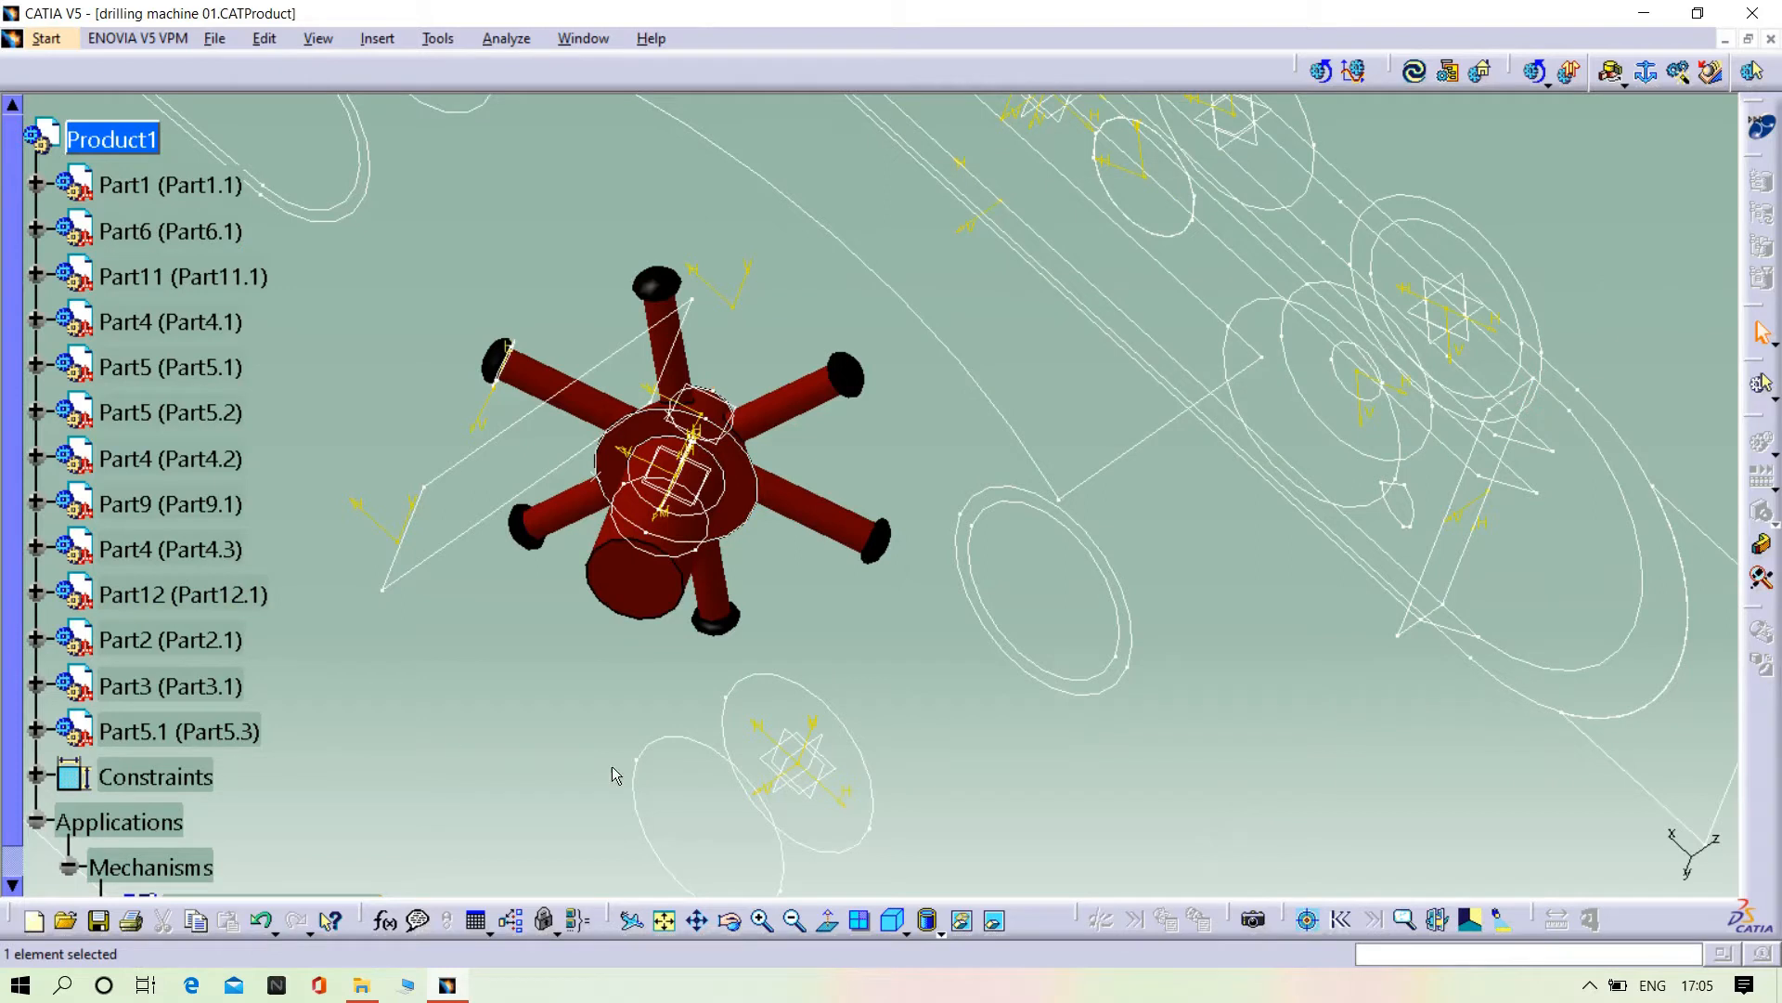
# - Take handwheel Part12.1 out of the hidden space and return to the visible space
pyautogui.rightClick(633, 594)
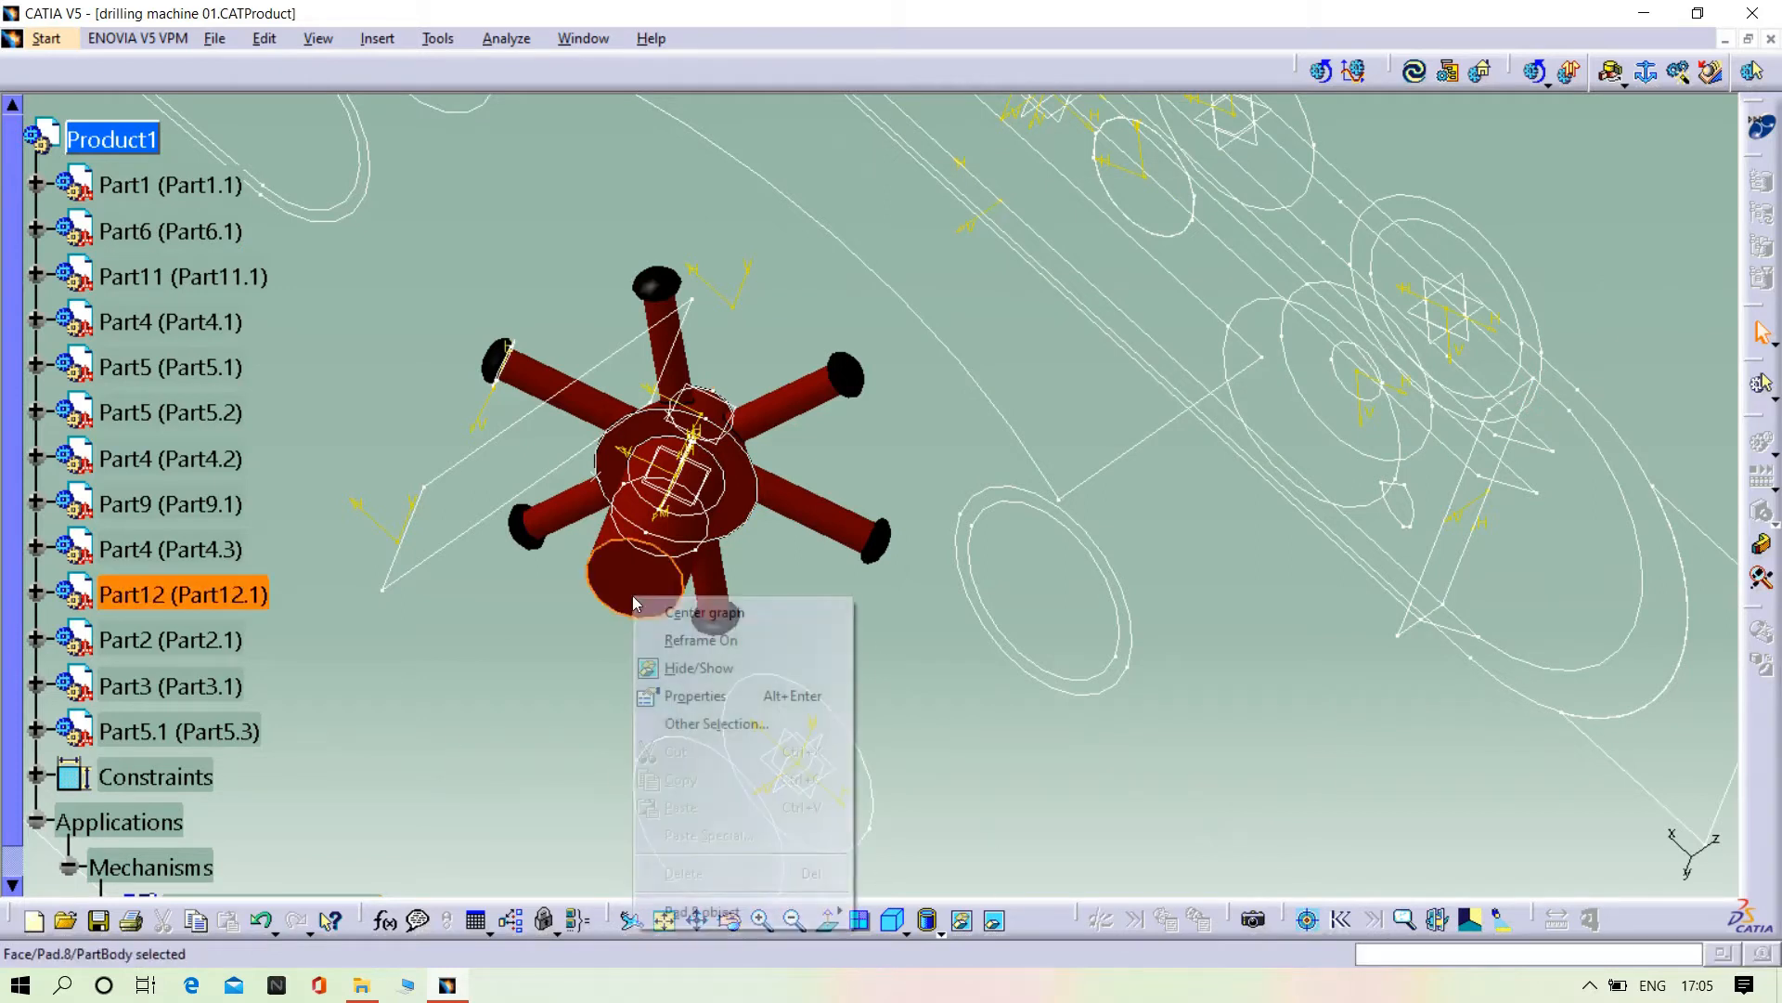
pyautogui.click(691, 667)
pyautogui.click(994, 920)
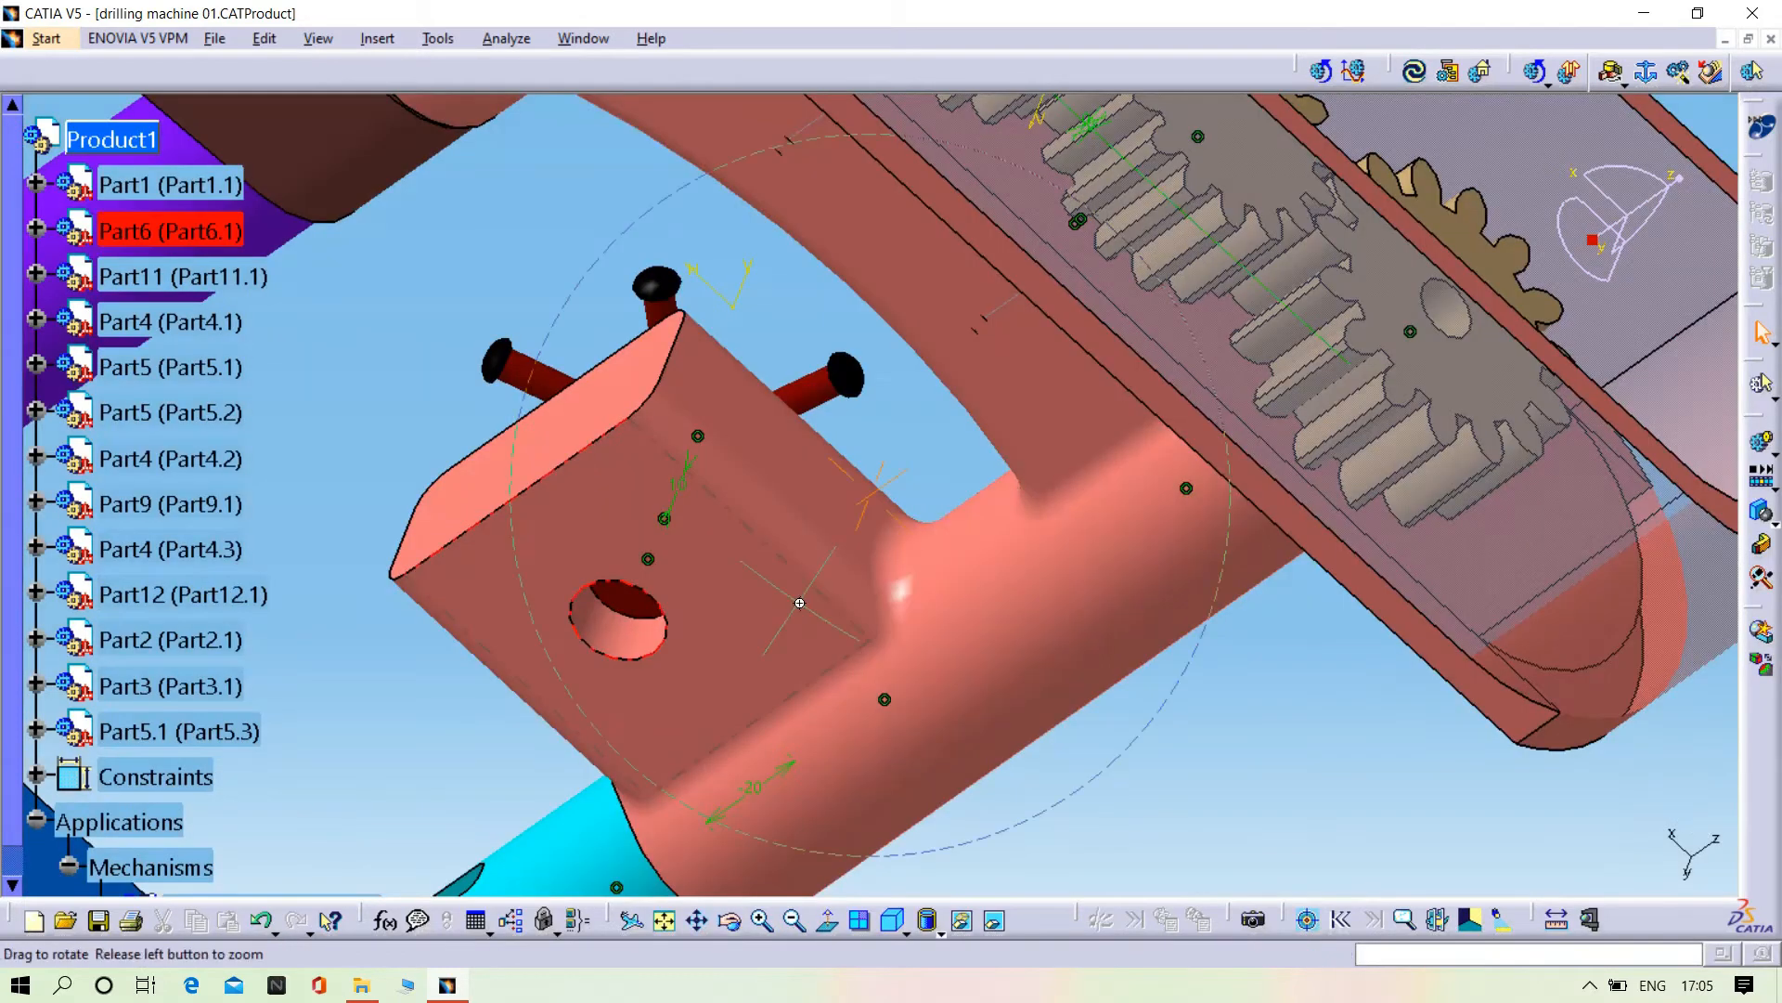
pyautogui.moveTo(719, 657); pyautogui.dragTo(1273, 684, button='middle')
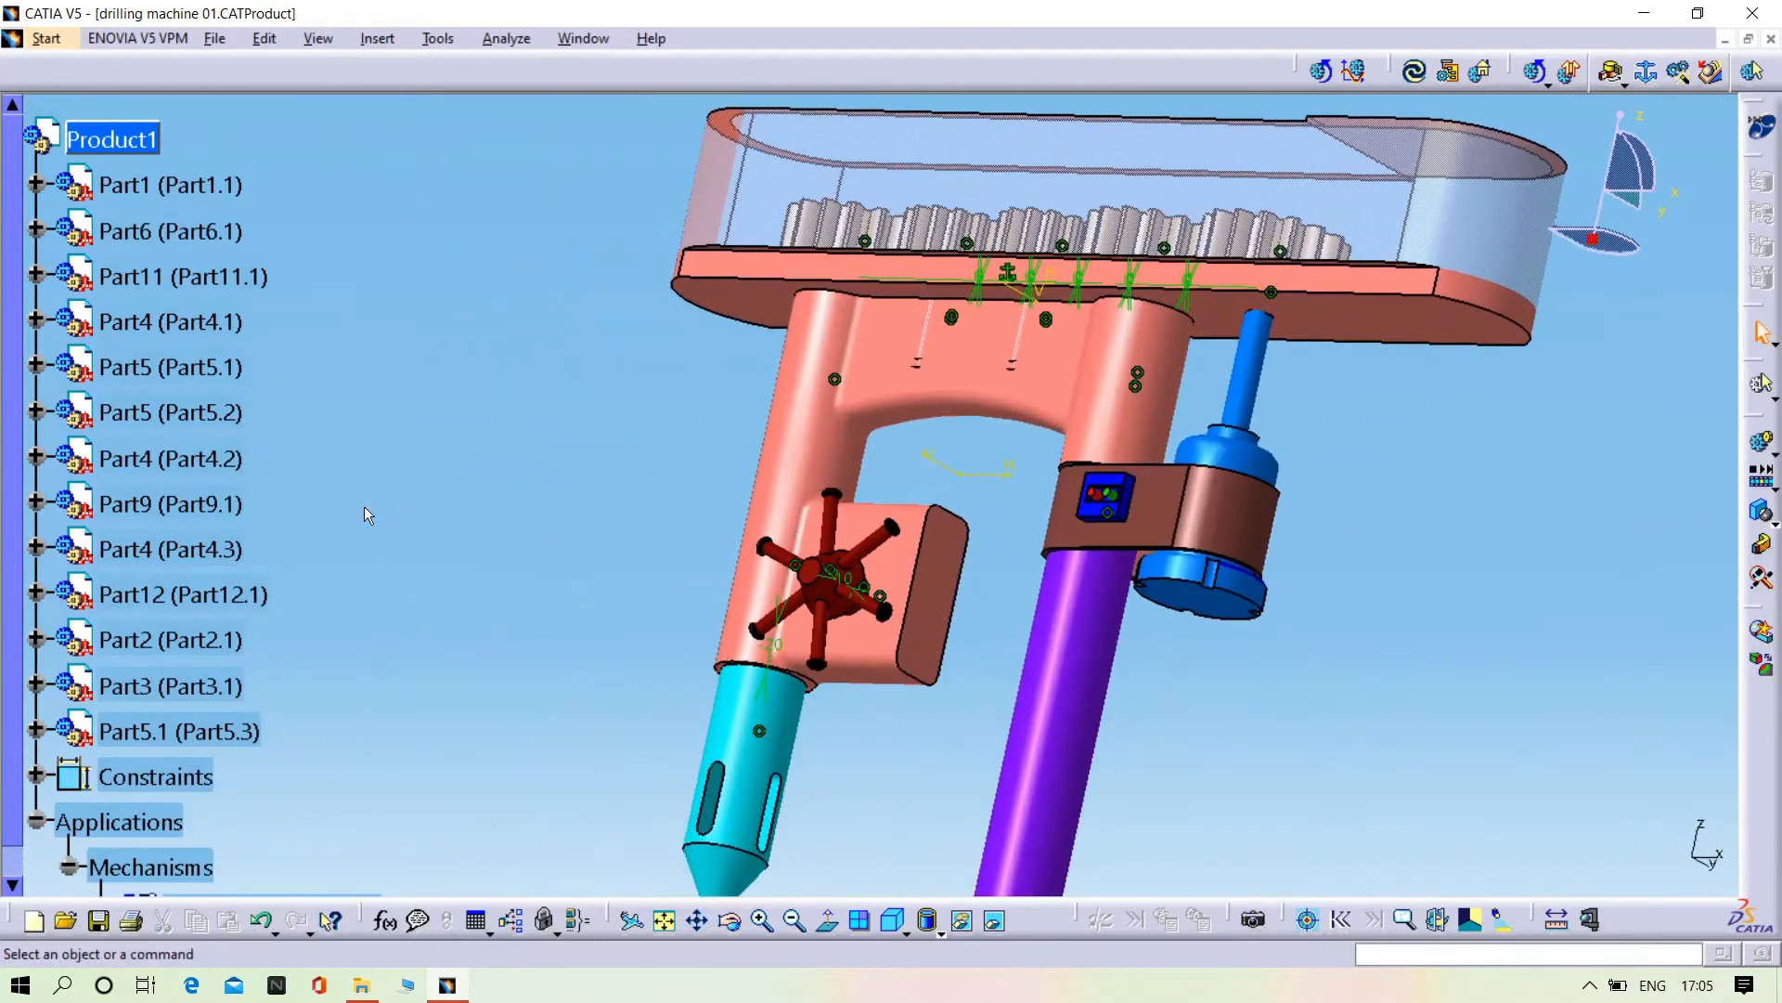
# - Expand the joints of Mechanism.1 and make Revolute.1 angle driven with a lower limit of 0
pyautogui.scroll(-2, 257, 621)
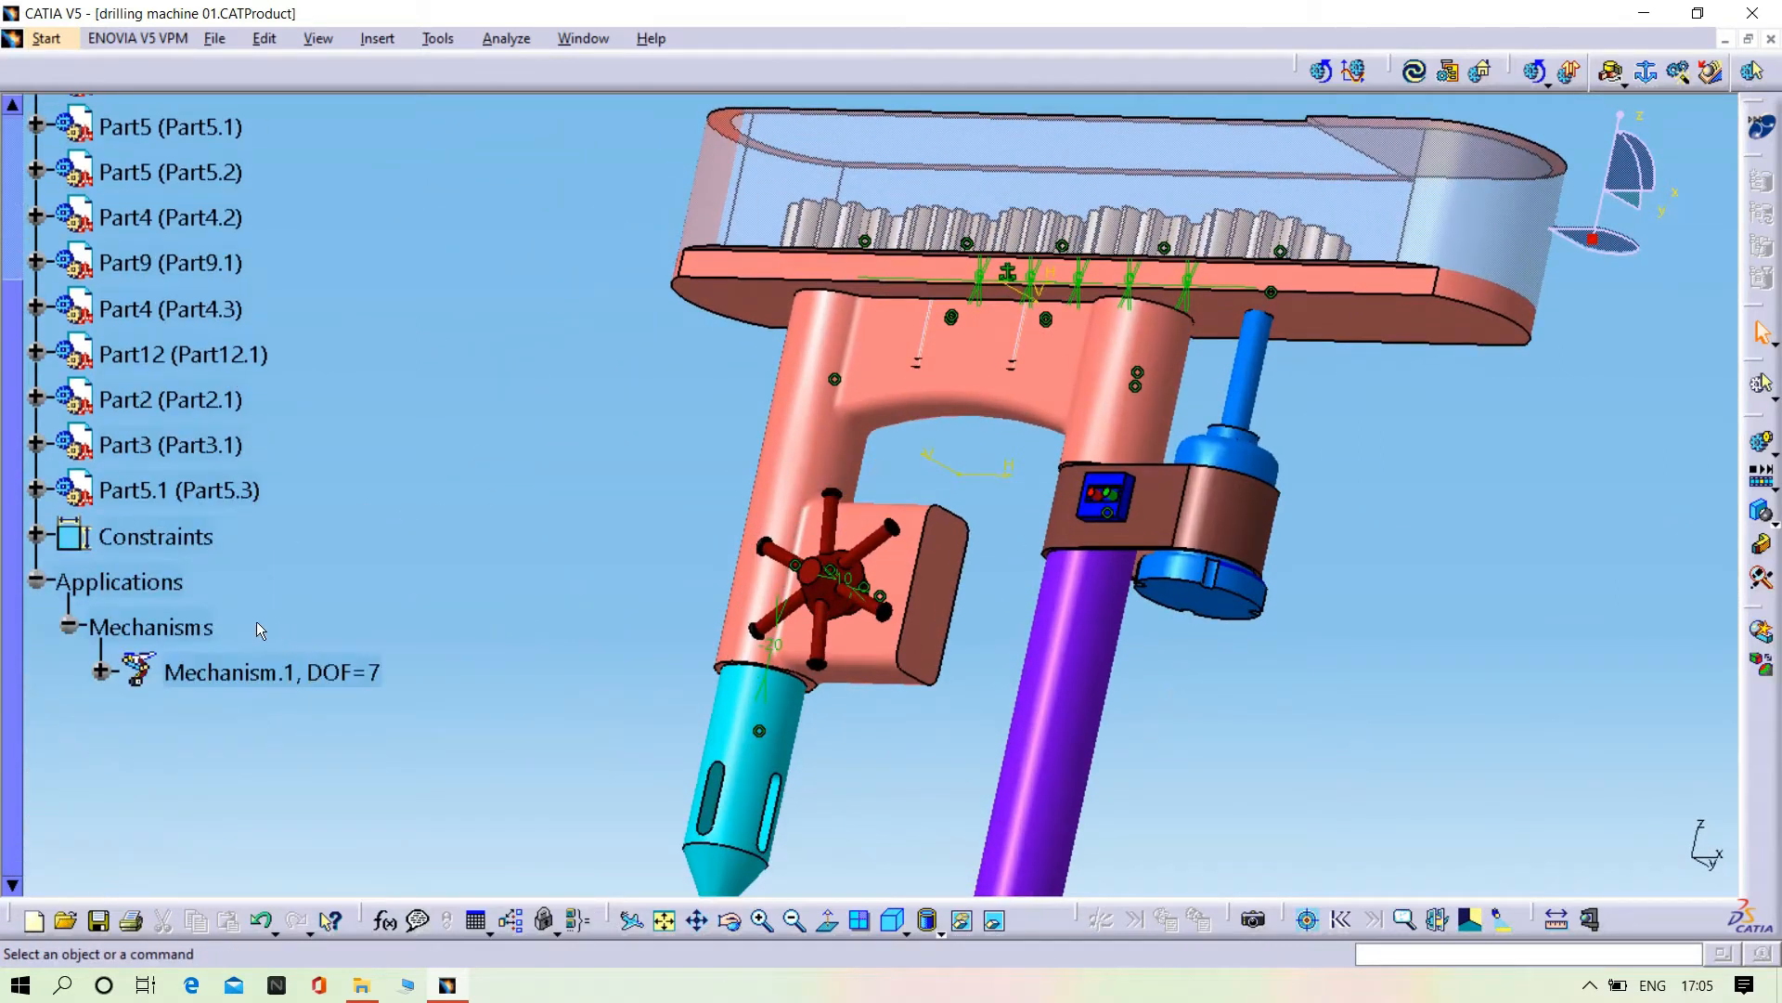
pyautogui.click(101, 672)
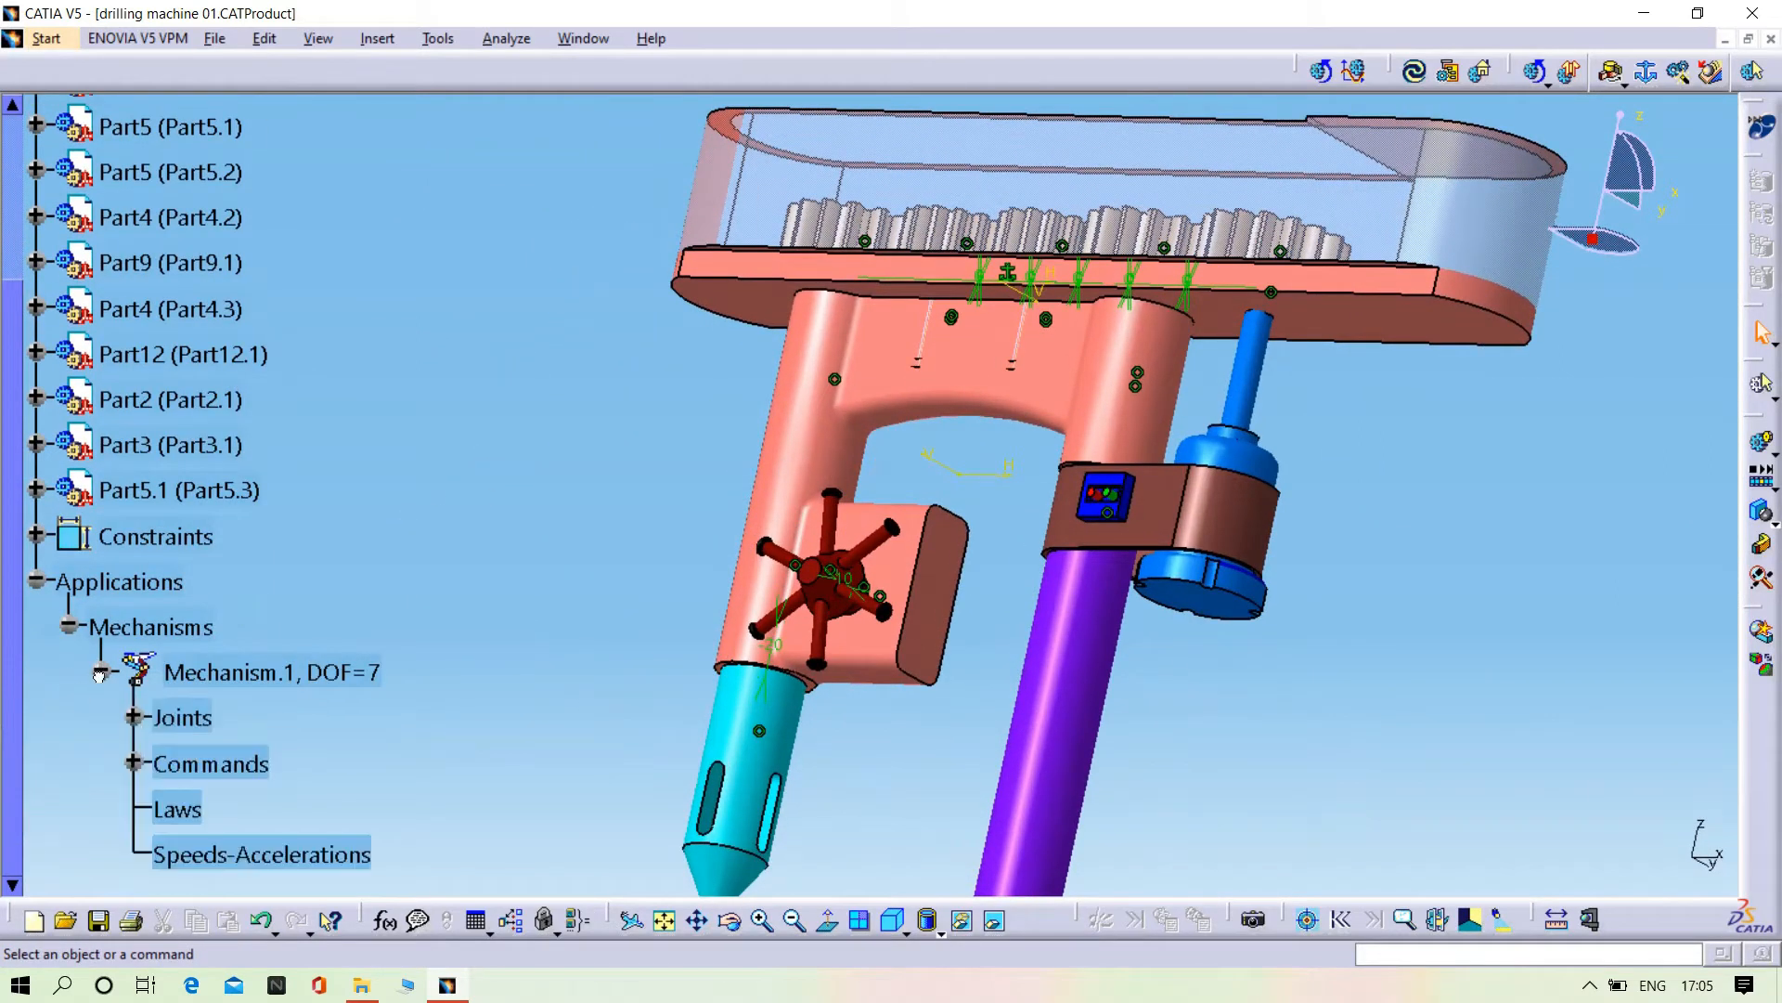
pyautogui.click(134, 718)
pyautogui.doubleClick(295, 562)
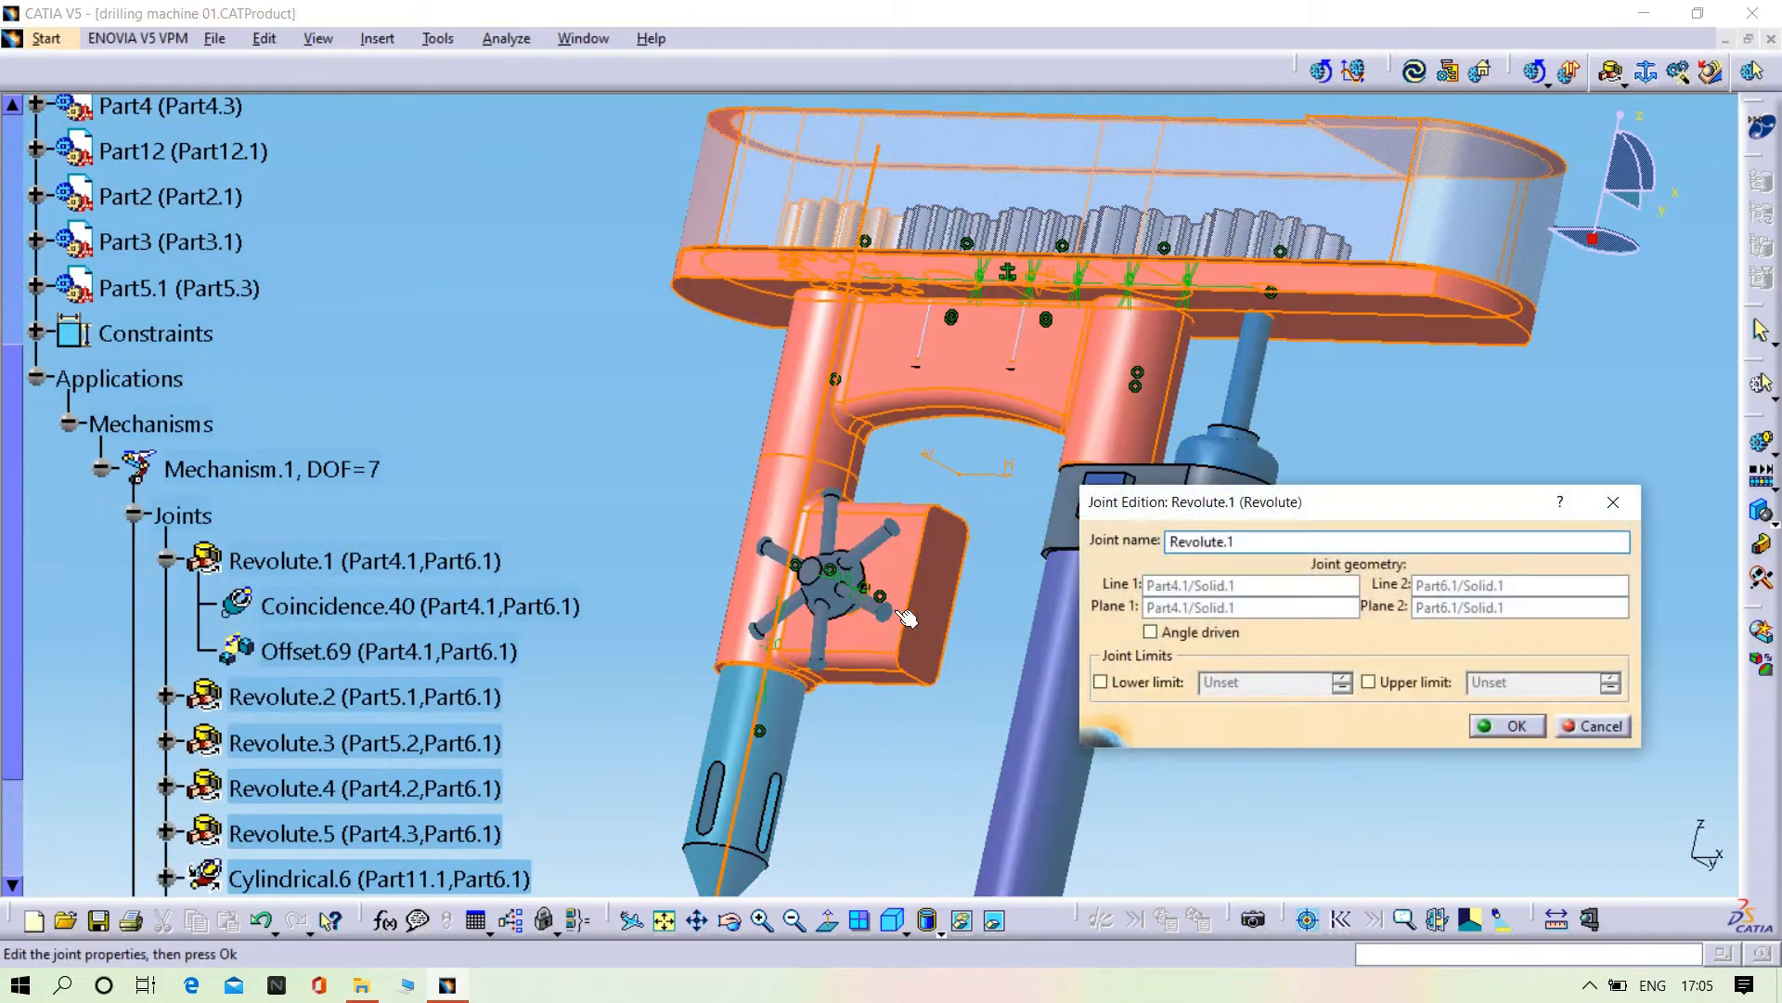
pyautogui.click(1151, 633)
pyautogui.moveTo(1253, 683); pyautogui.dragTo(1133, 672)
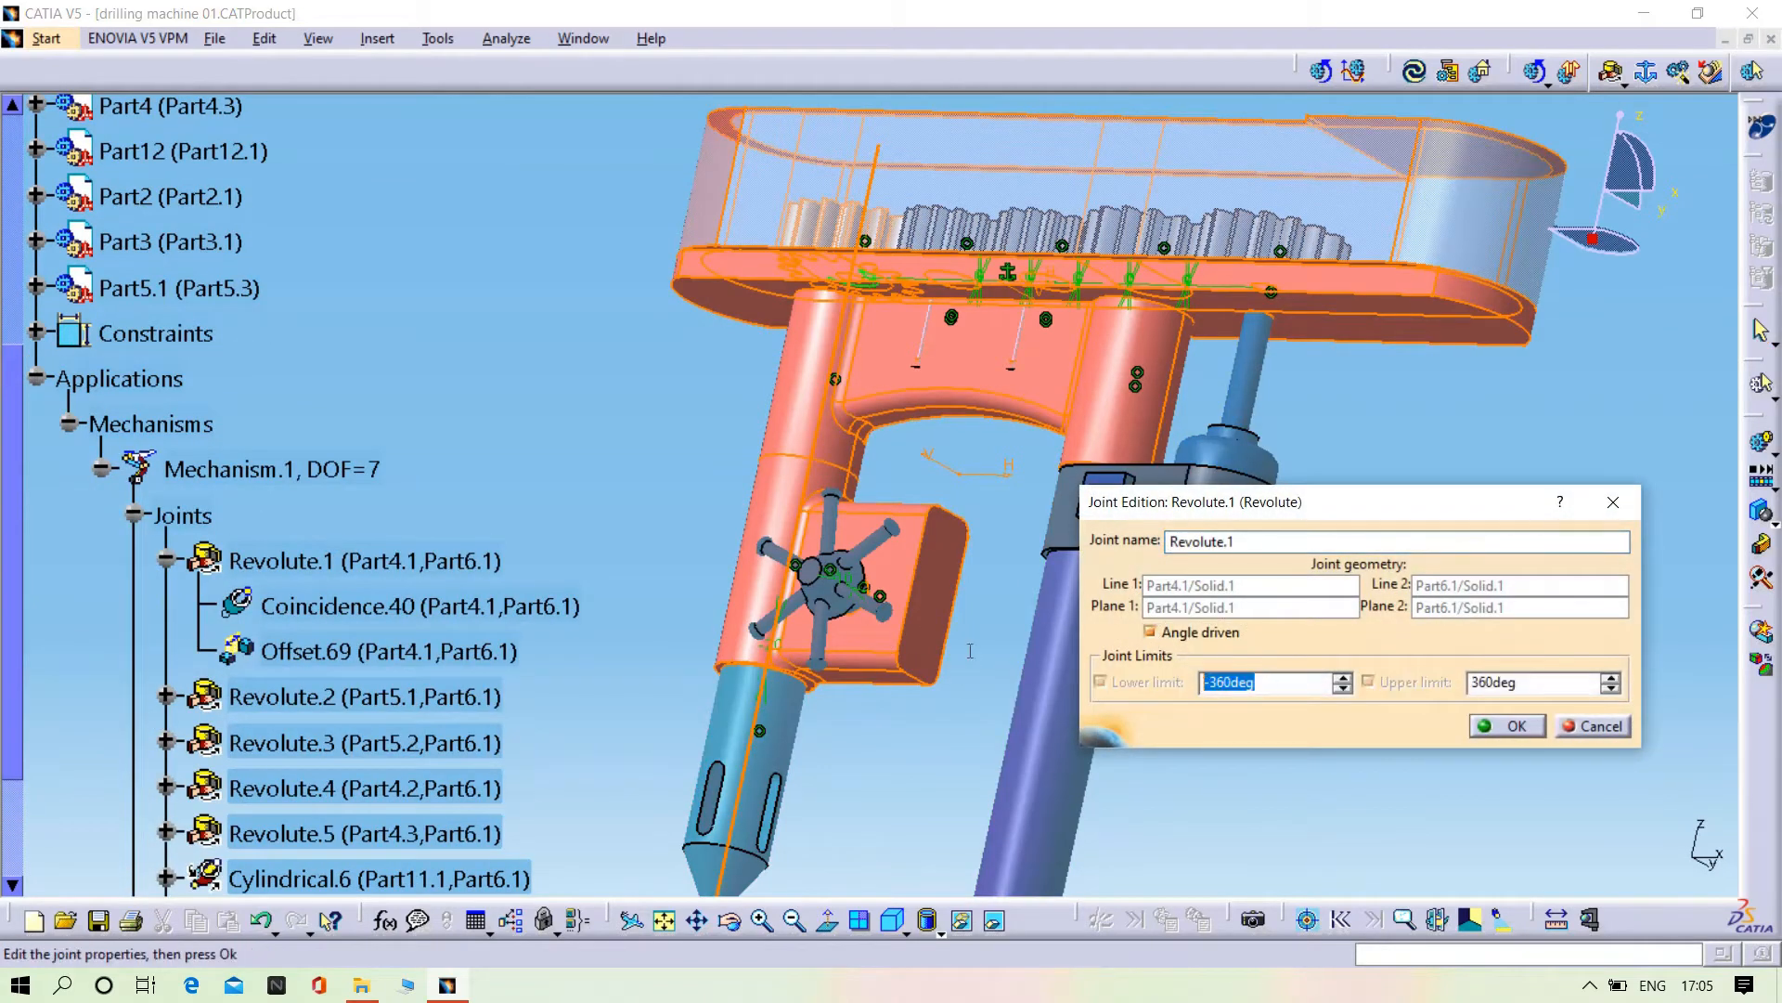
pyautogui.press('BackSpace')
pyautogui.write('0')
pyautogui.press('Return')
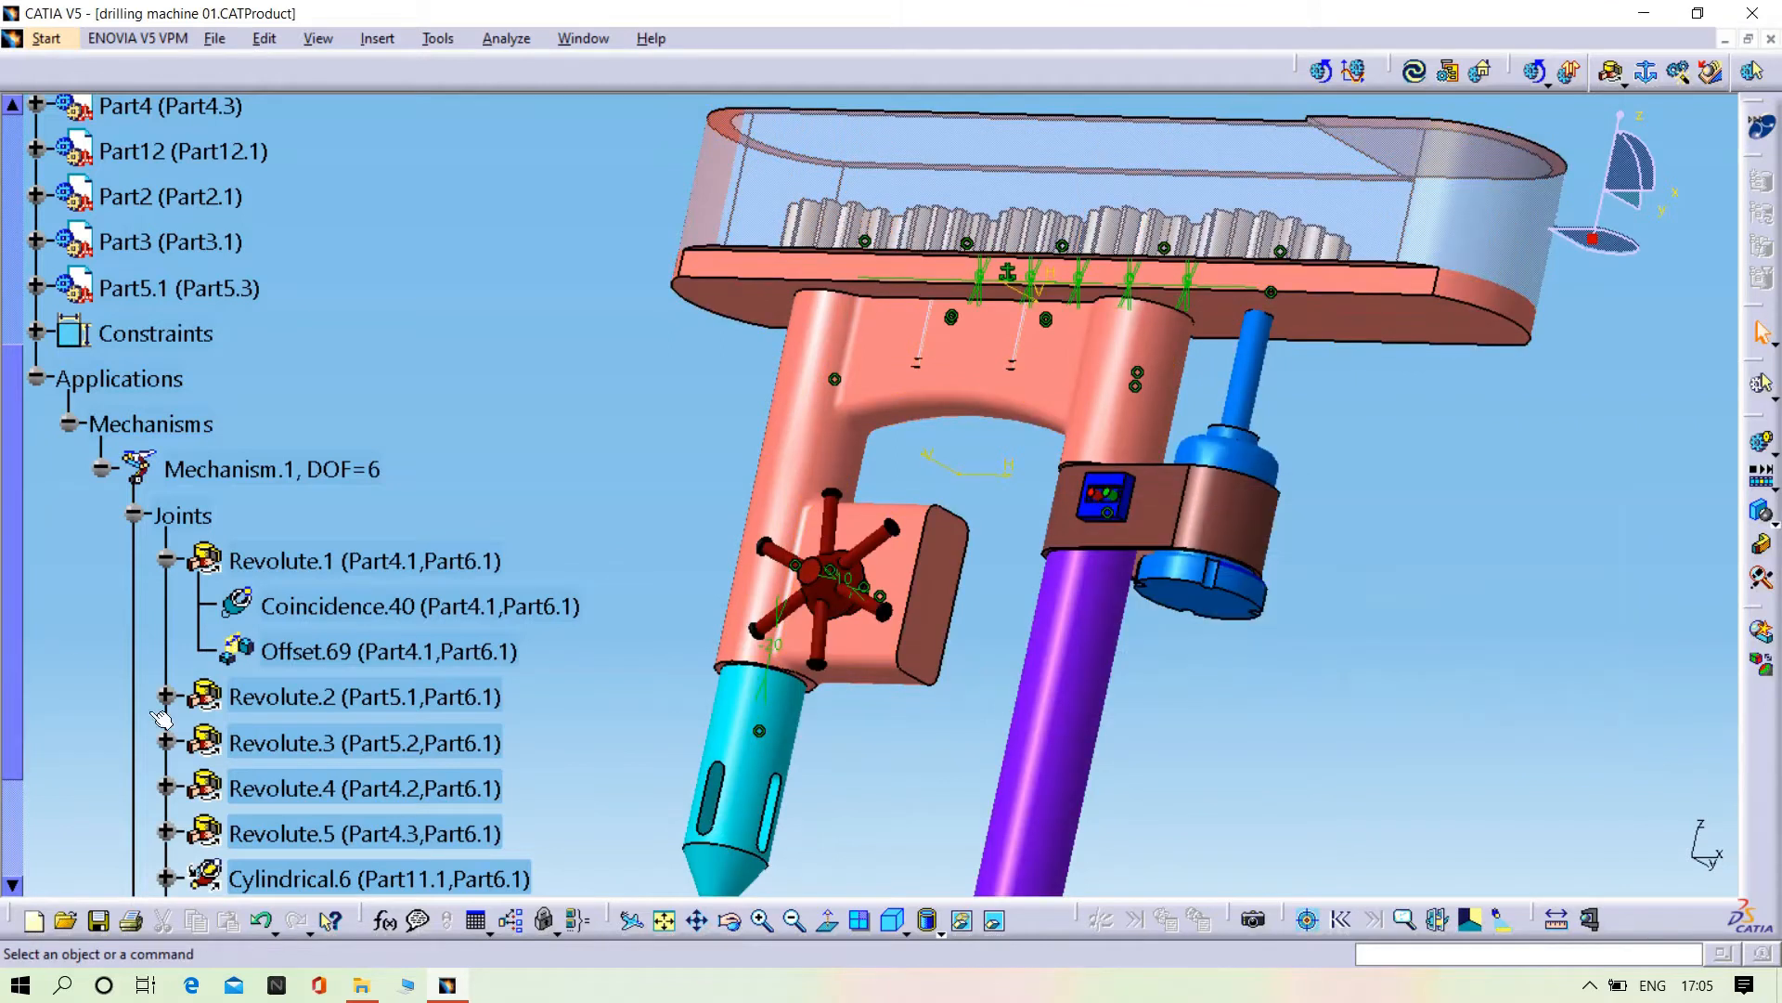
# - Make joint Revolute.2 angle driven and set its lower limit to 0
pyautogui.doubleClick(283, 696)
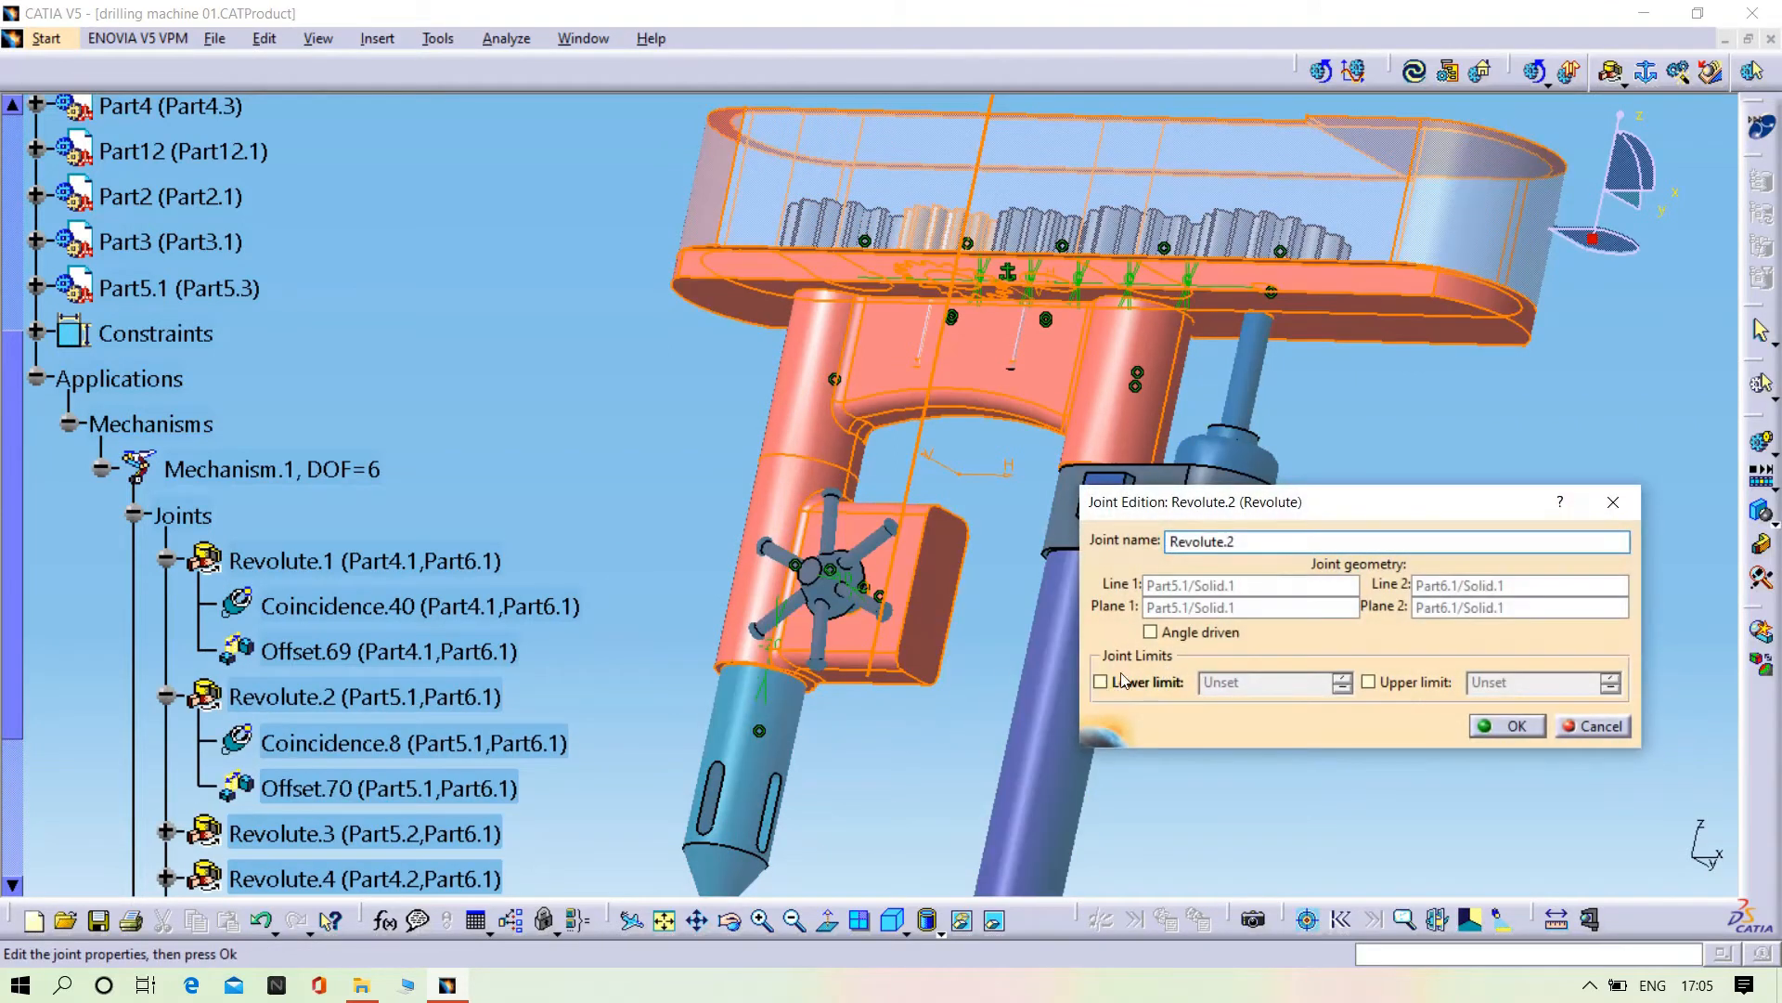
pyautogui.click(1151, 633)
pyautogui.doubleClick(1273, 684)
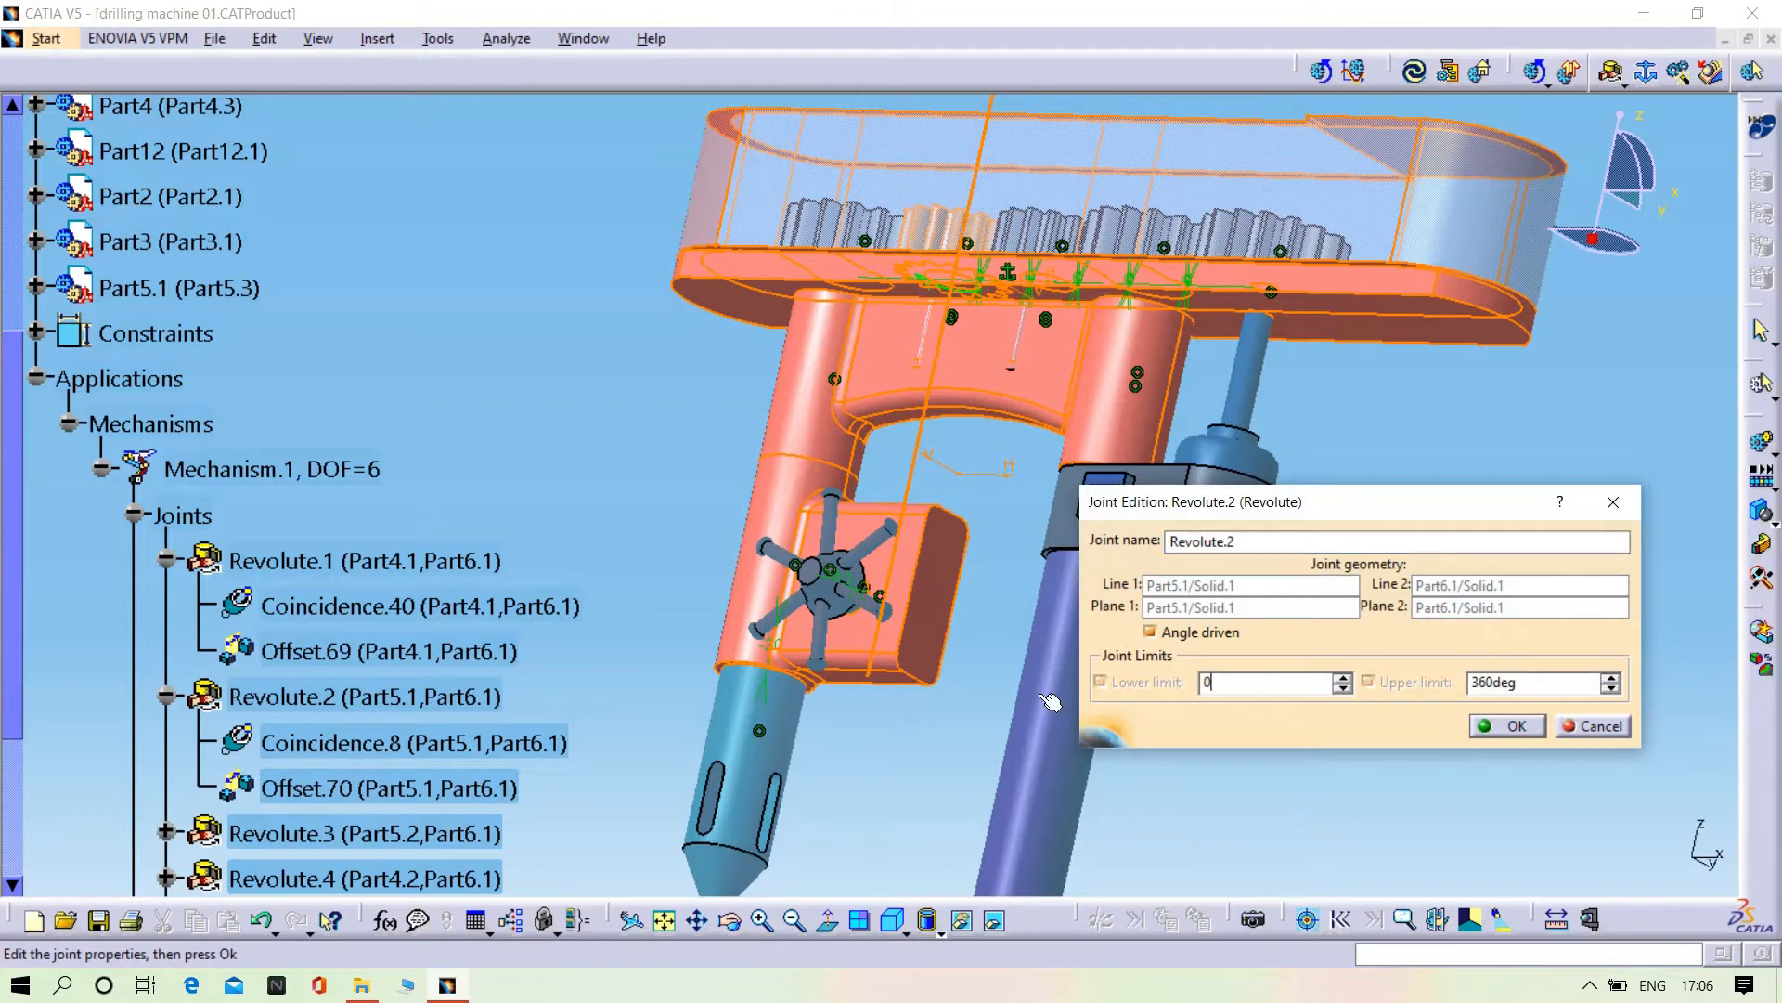
pyautogui.write('0')
pyautogui.press('Return')
# - Make joint Revolute.3 angle driven and set its lower limit to 0
pyautogui.scroll(-2, 278, 753)
pyautogui.doubleClick(279, 753)
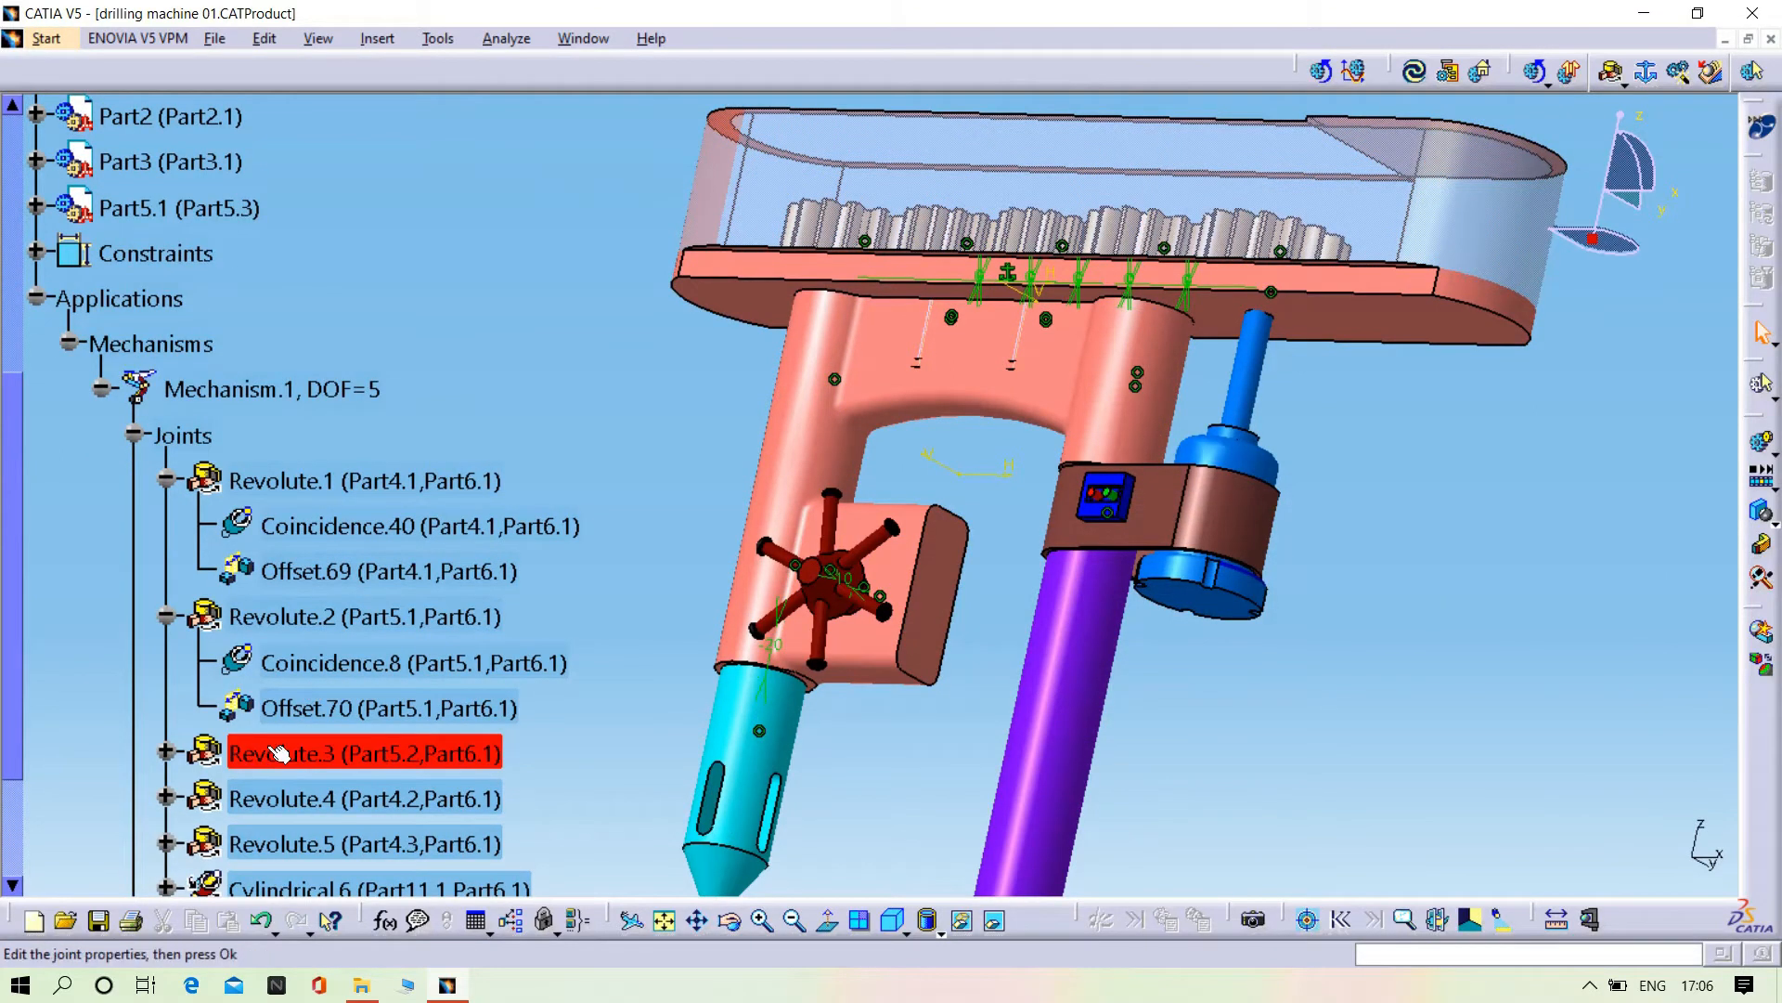
pyautogui.click(1151, 632)
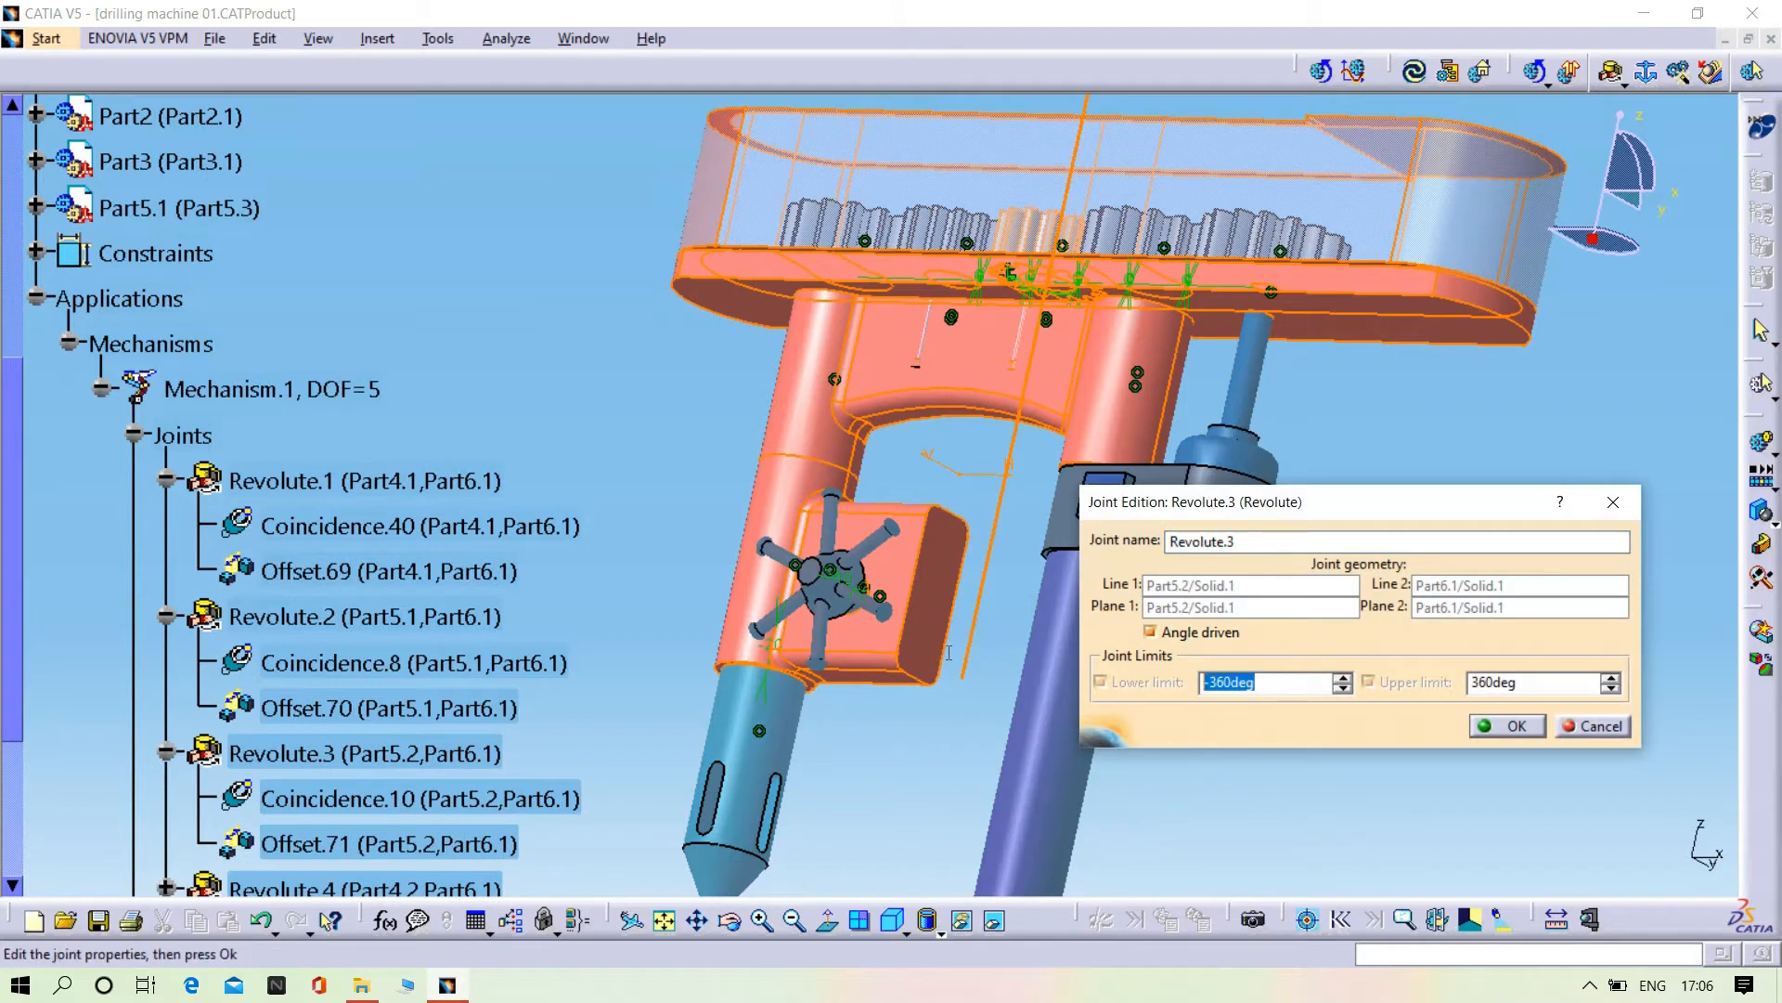
pyautogui.write('0')
pyautogui.press('Return')
# - Make joint Revolute.4 angle driven and set its lower limit to 0
pyautogui.scroll(-2, 260, 706)
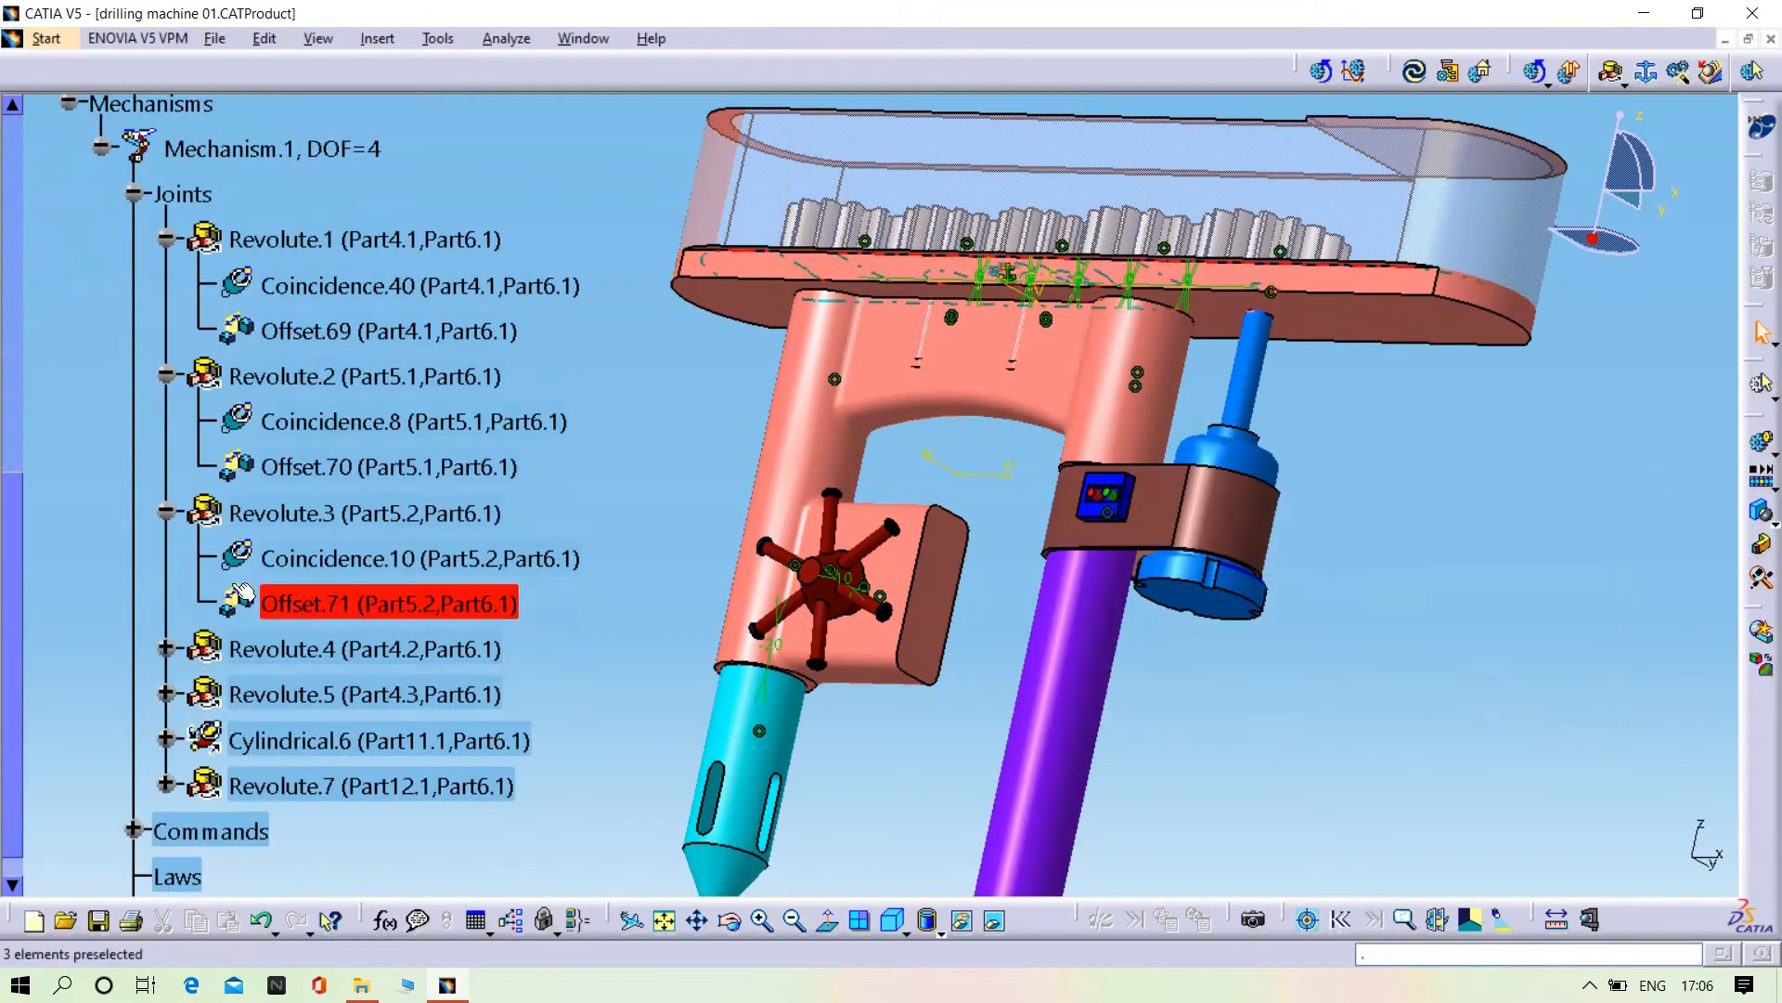
pyautogui.doubleClick(260, 657)
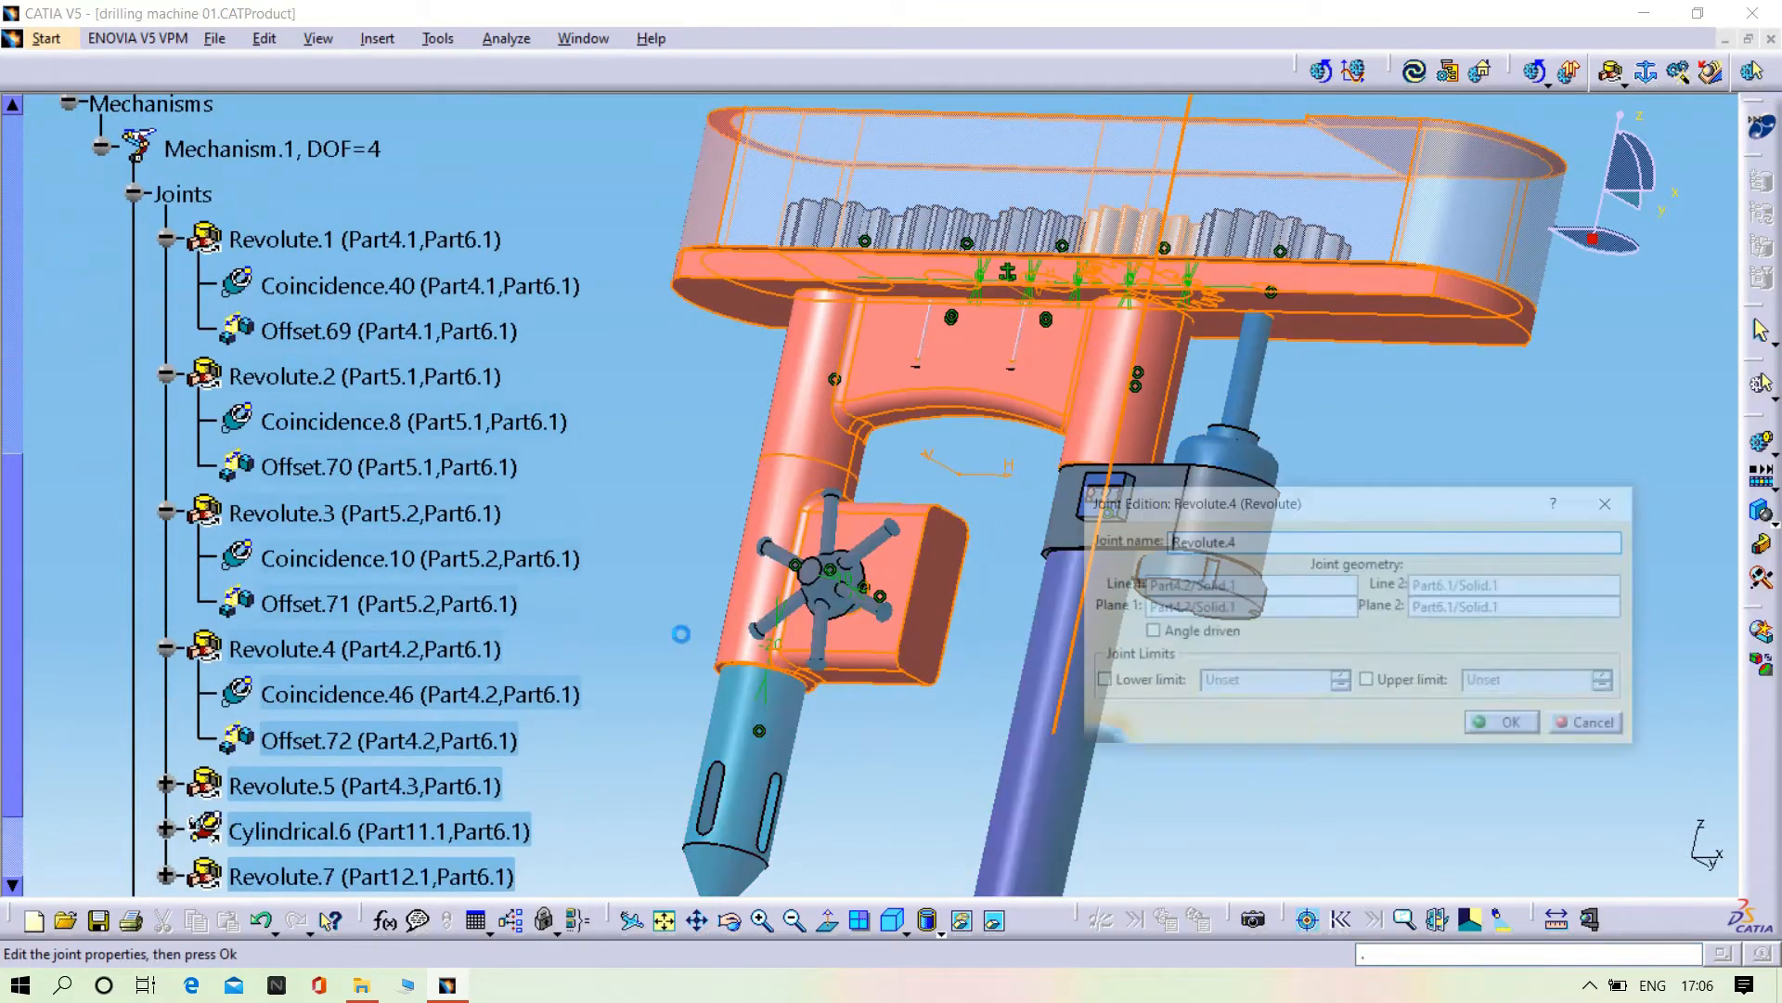
pyautogui.click(1151, 632)
pyautogui.write('0')
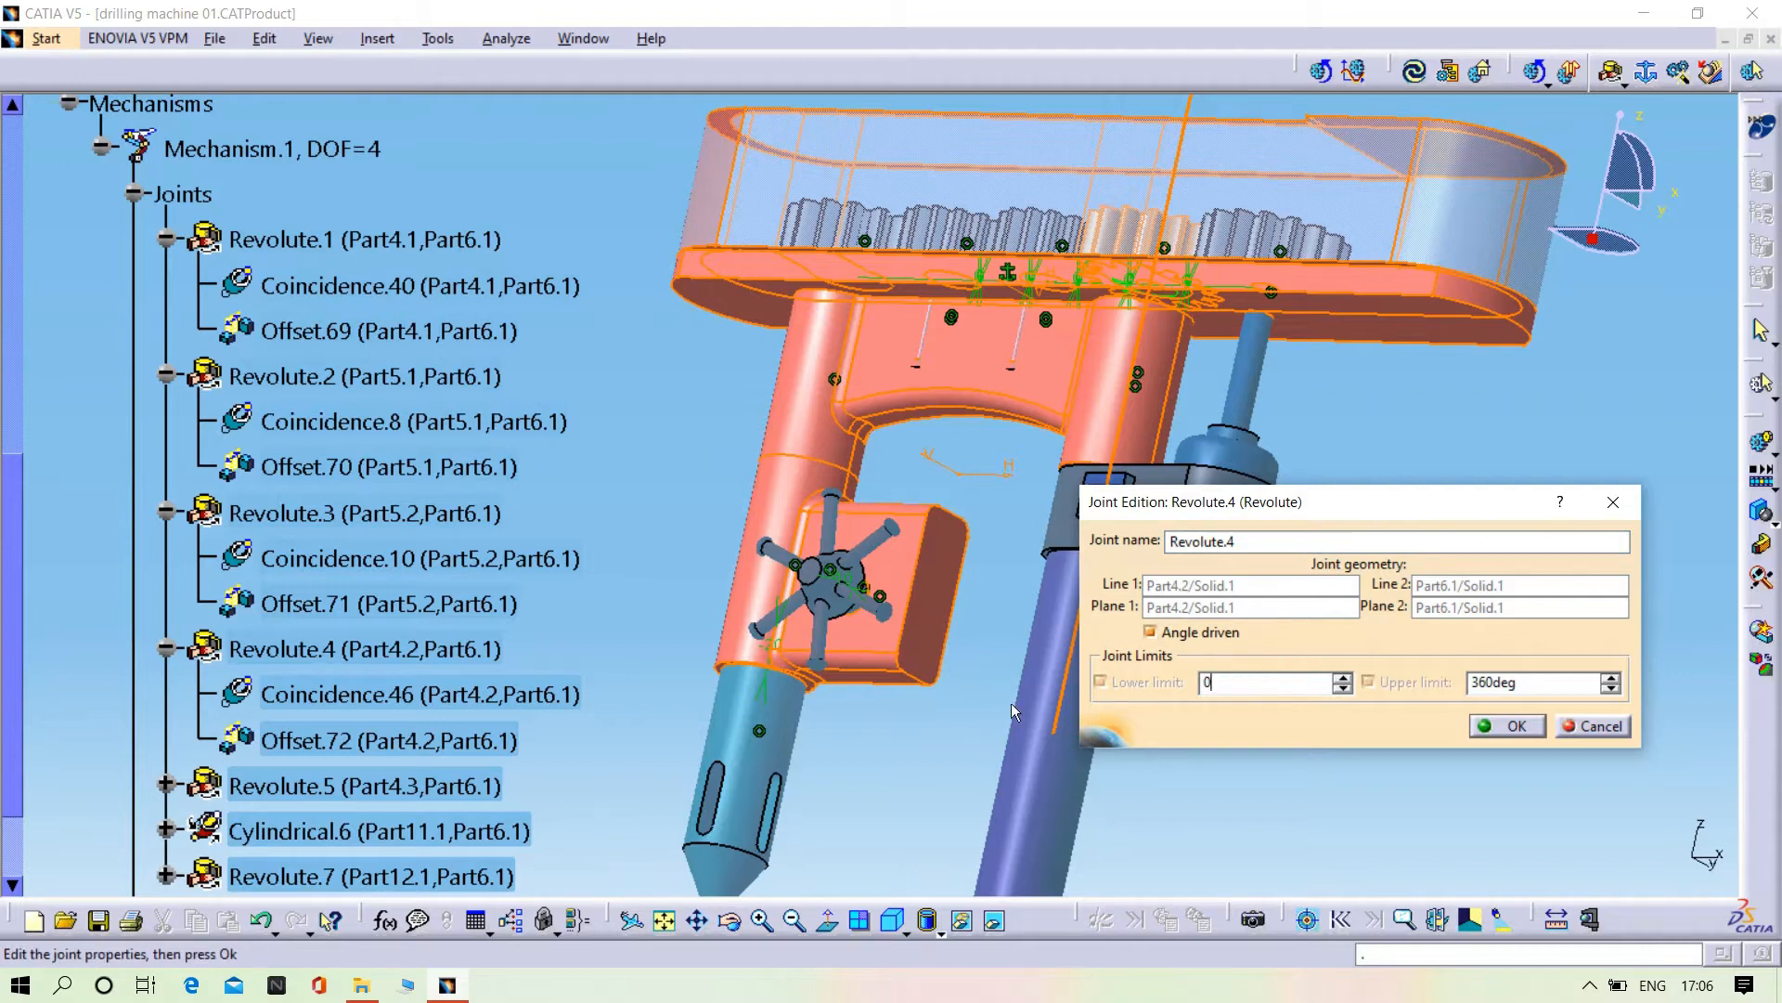
pyautogui.press('Return')
# - Make joint Revolute.5 angle driven and set its lower limit to 0
pyautogui.scroll(-2, 307, 705)
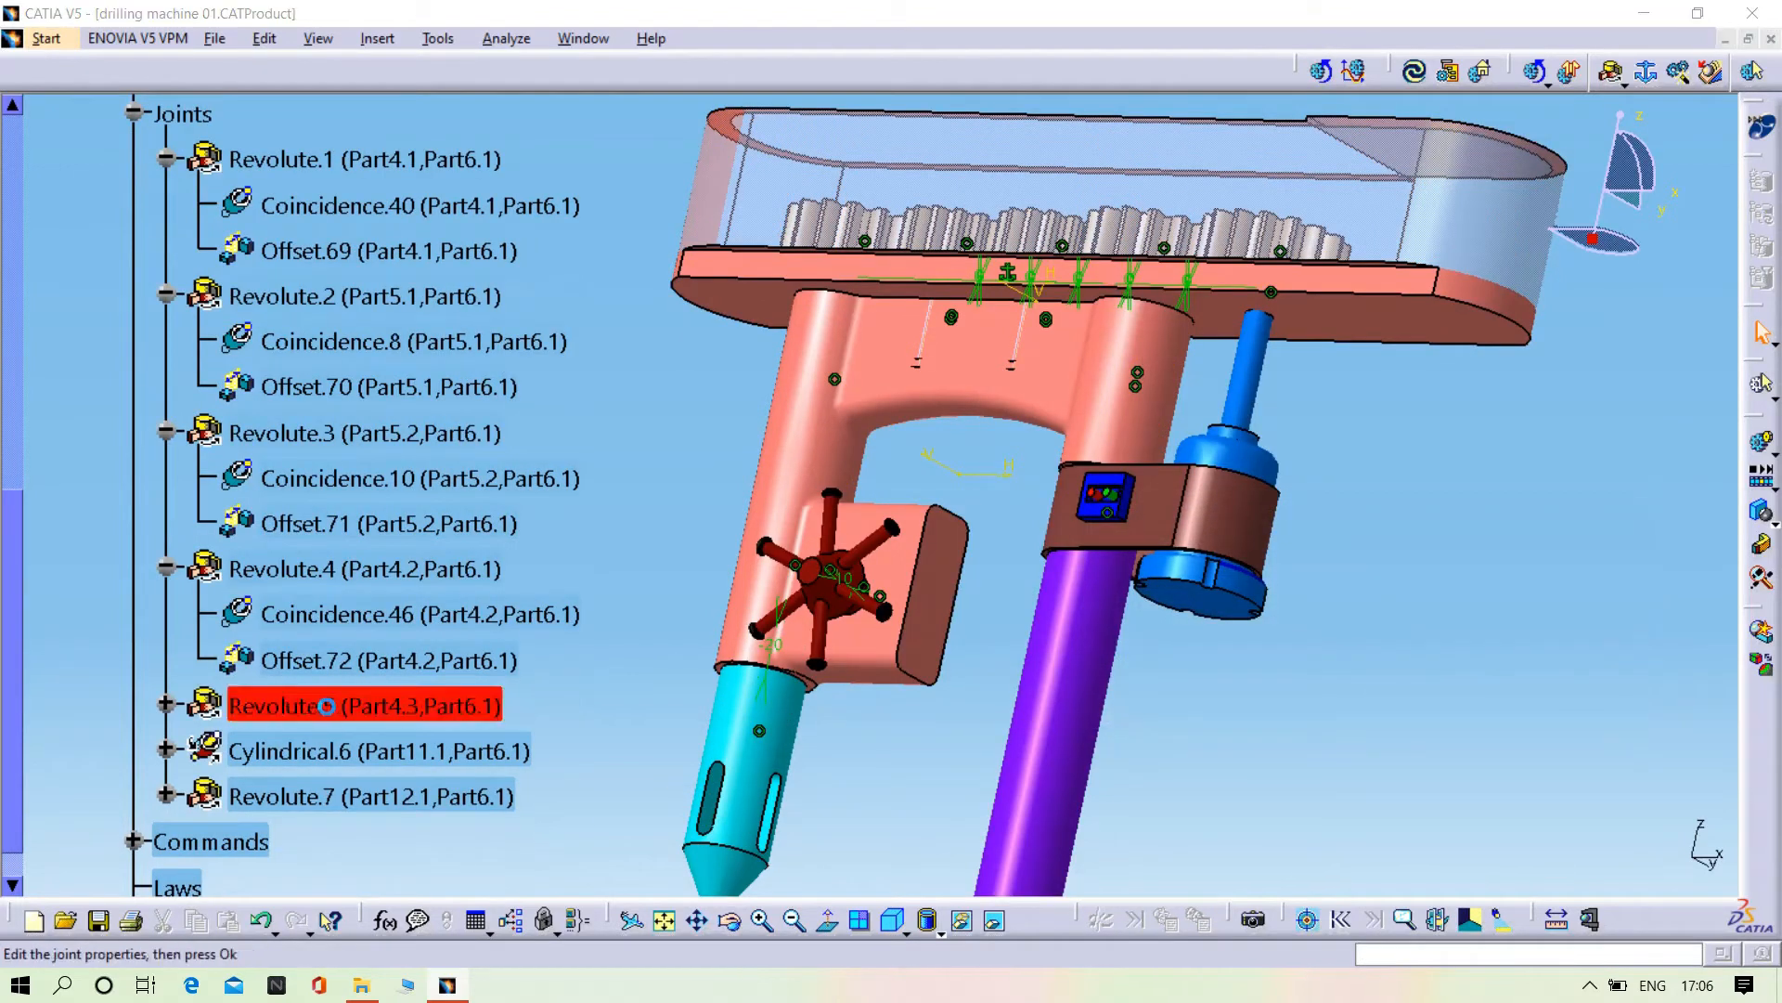
pyautogui.doubleClick(326, 707)
pyautogui.click(1151, 632)
pyautogui.moveTo(1255, 678); pyautogui.dragTo(1010, 678)
pyautogui.press('BackSpace')
pyautogui.write('0')
pyautogui.press('Return')
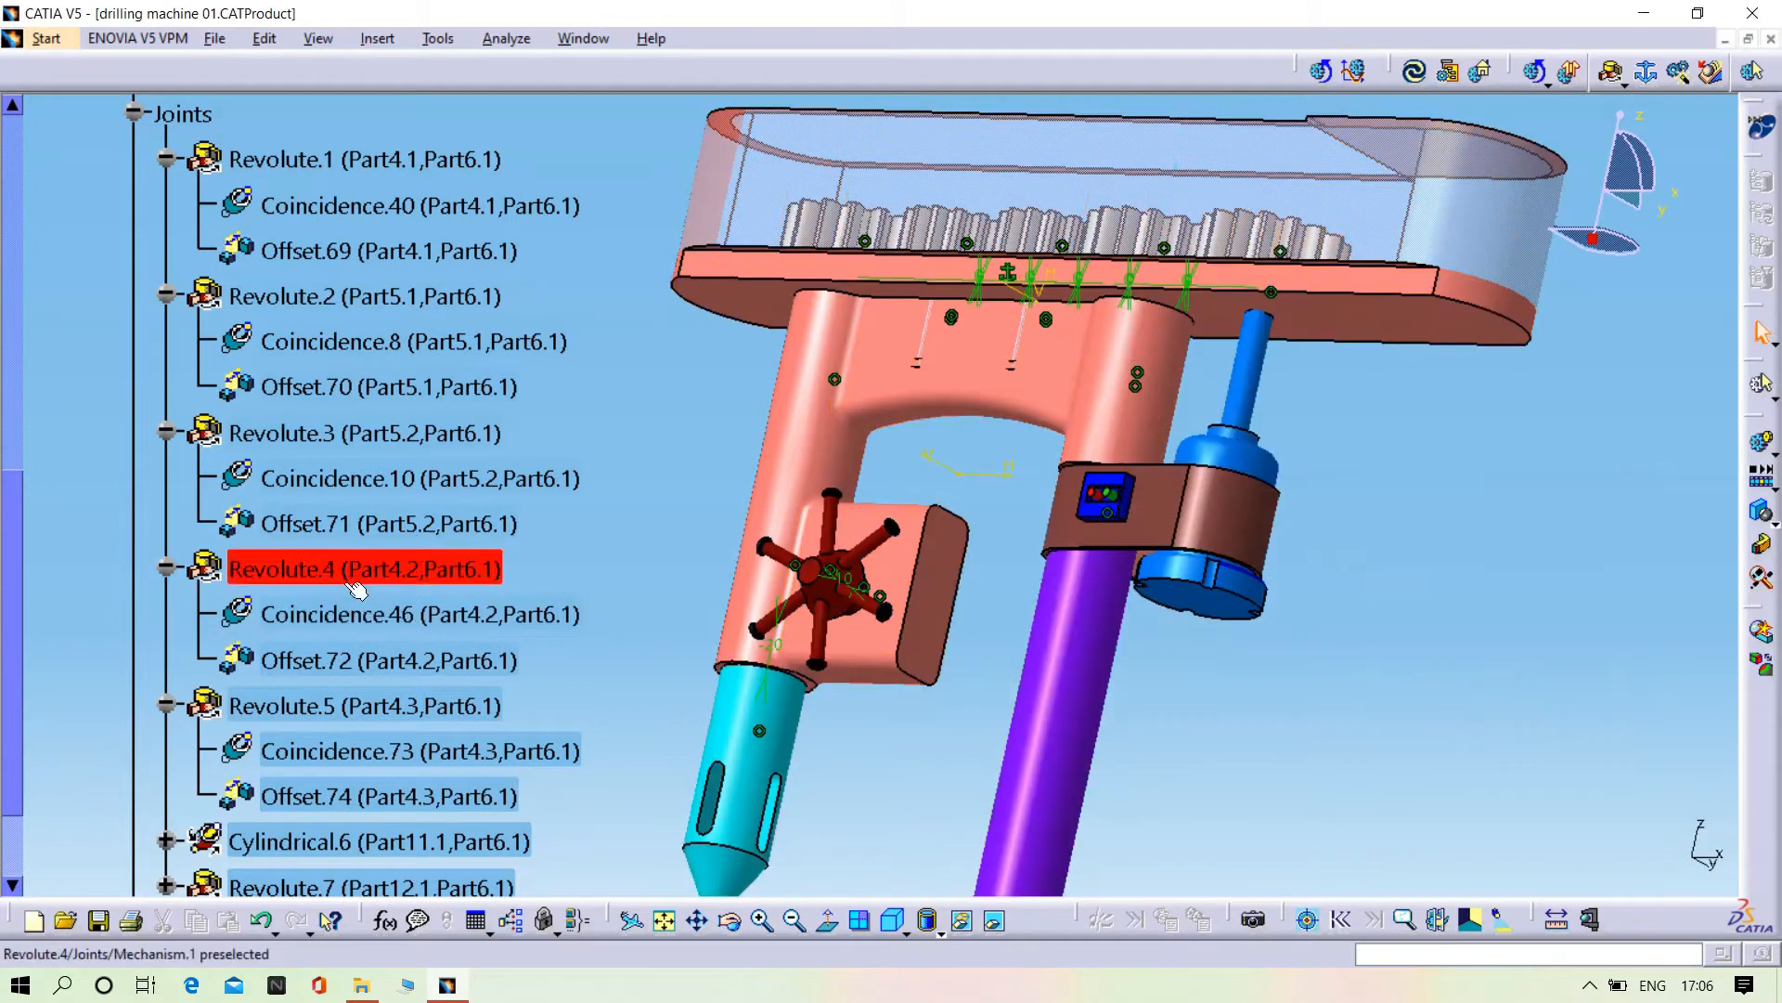
# - Make joint Cylindrical.6 angle driven as well and set its second lower limit to 0
pyautogui.scroll(-3, 355, 590)
pyautogui.doubleClick(311, 682)
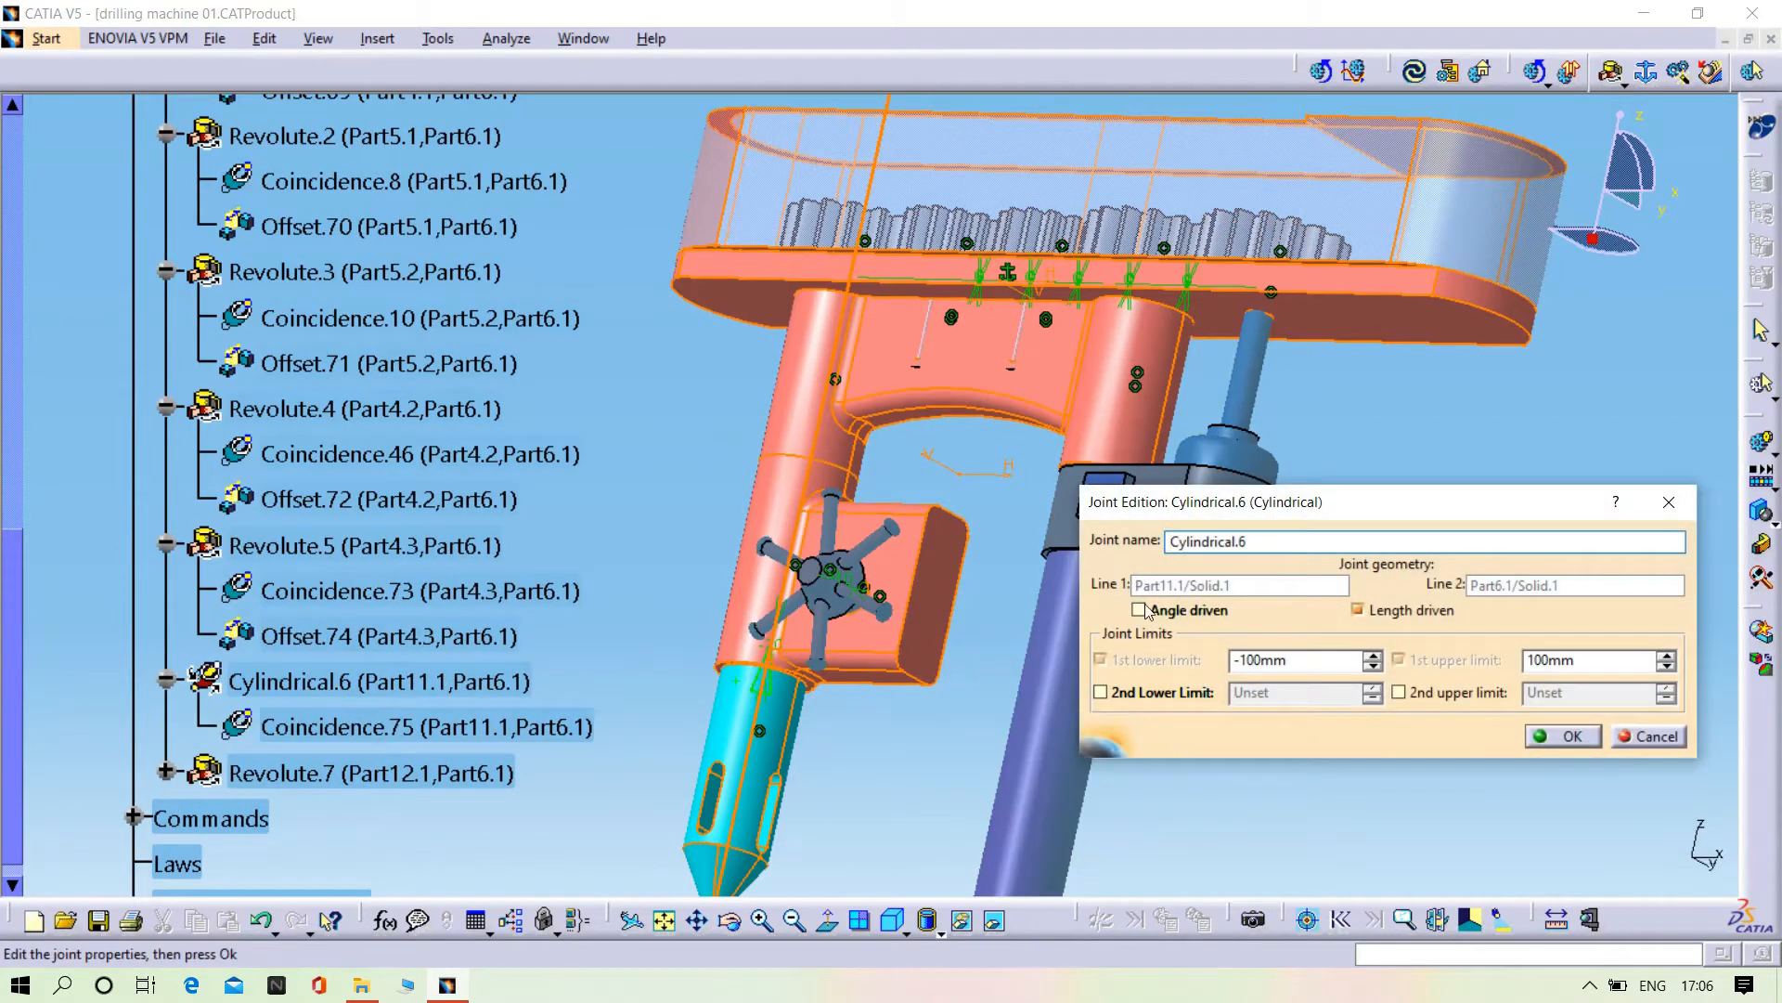
pyautogui.click(1140, 610)
pyautogui.moveTo(1295, 694); pyautogui.dragTo(744, 723)
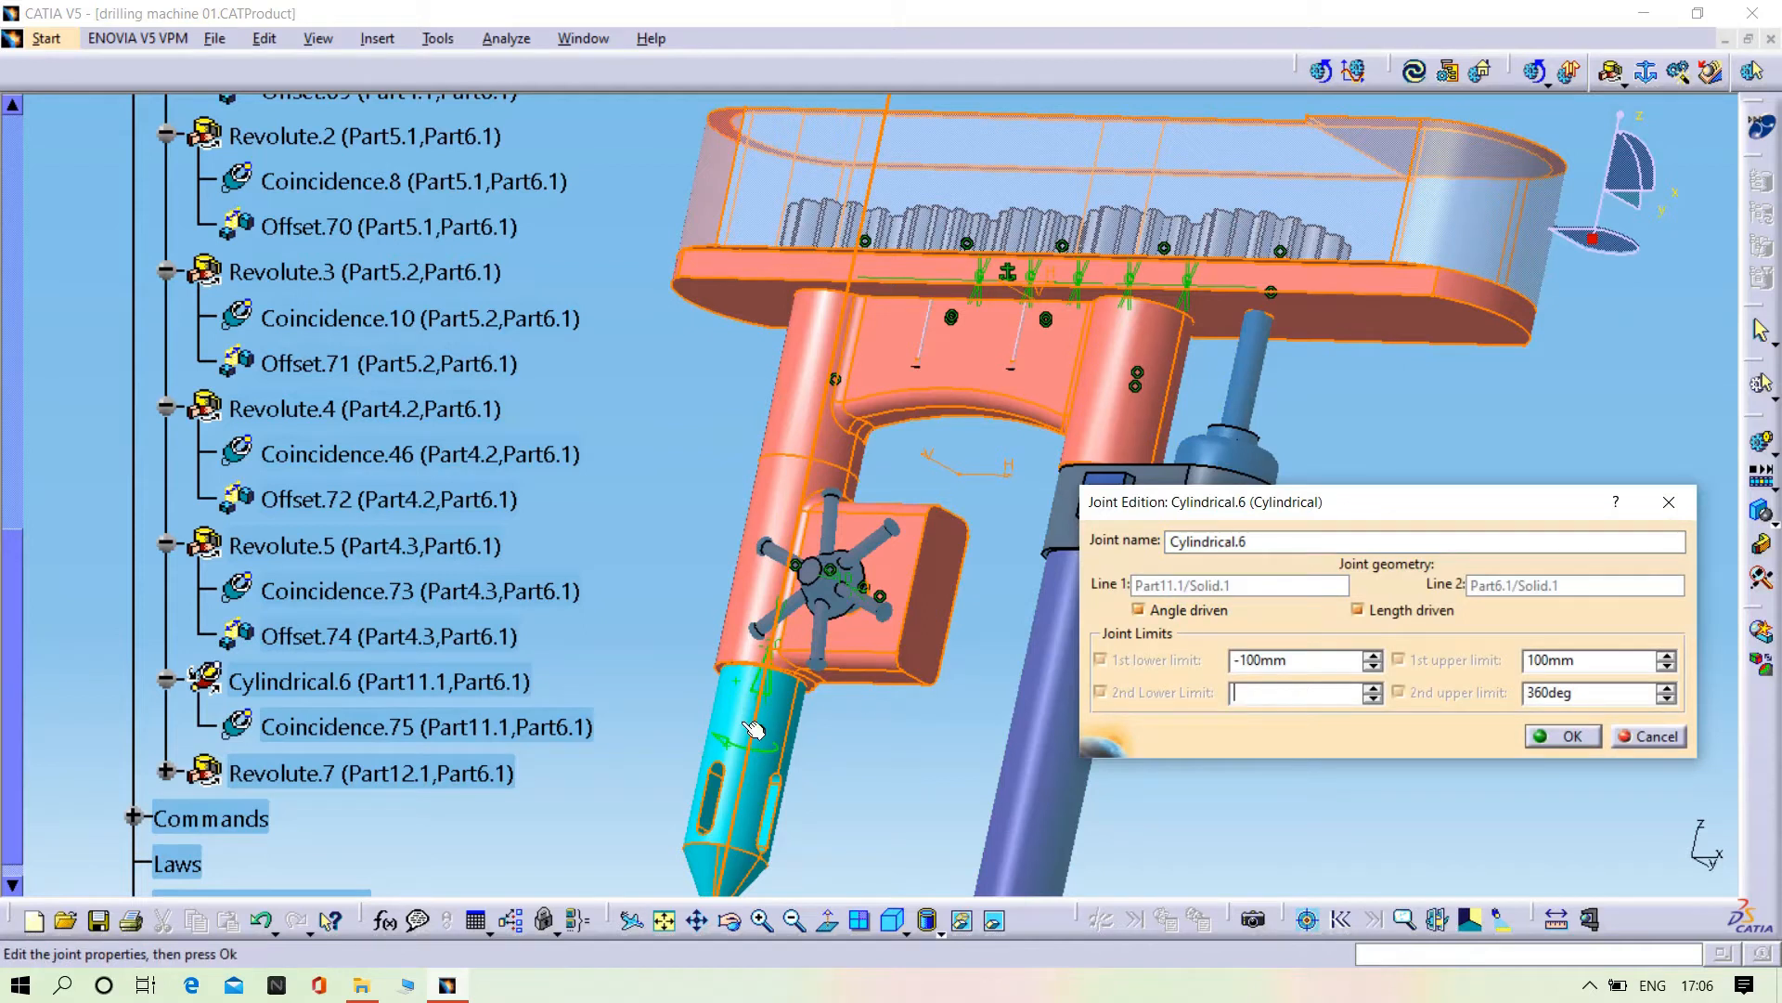
pyautogui.press('Return')
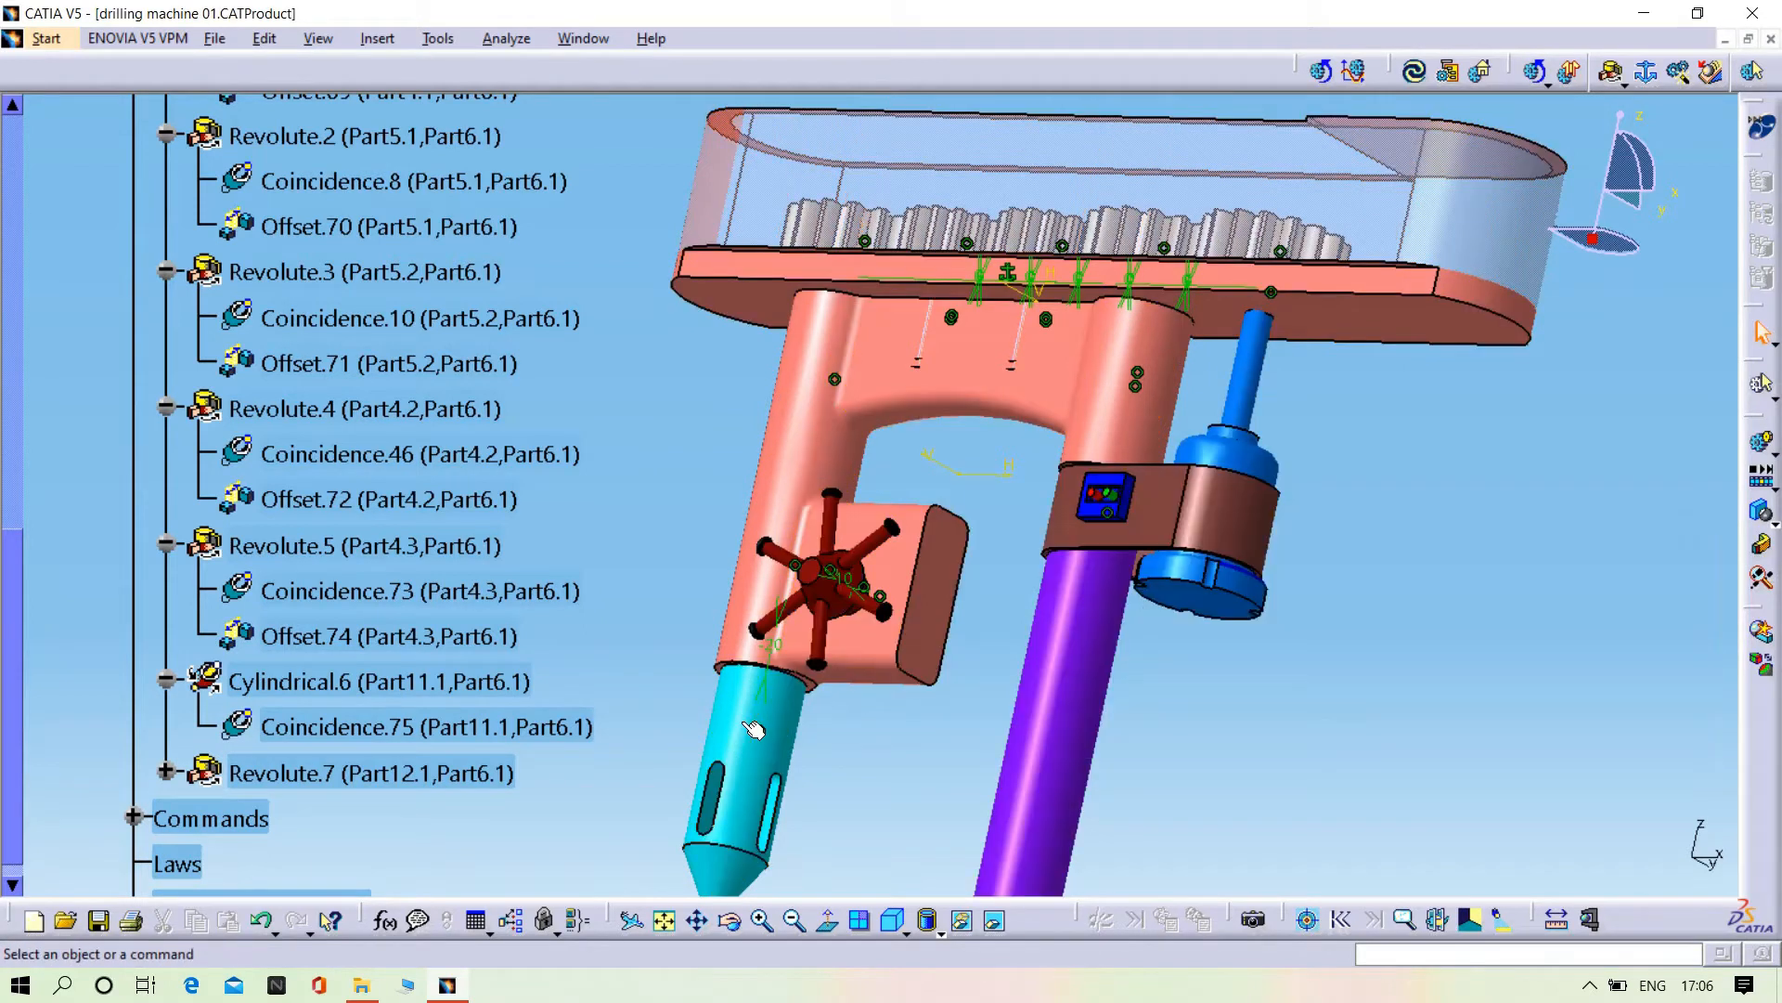
# - Make joint Revolute.7 angle driven and set its lower limit to 0
pyautogui.doubleClick(483, 770)
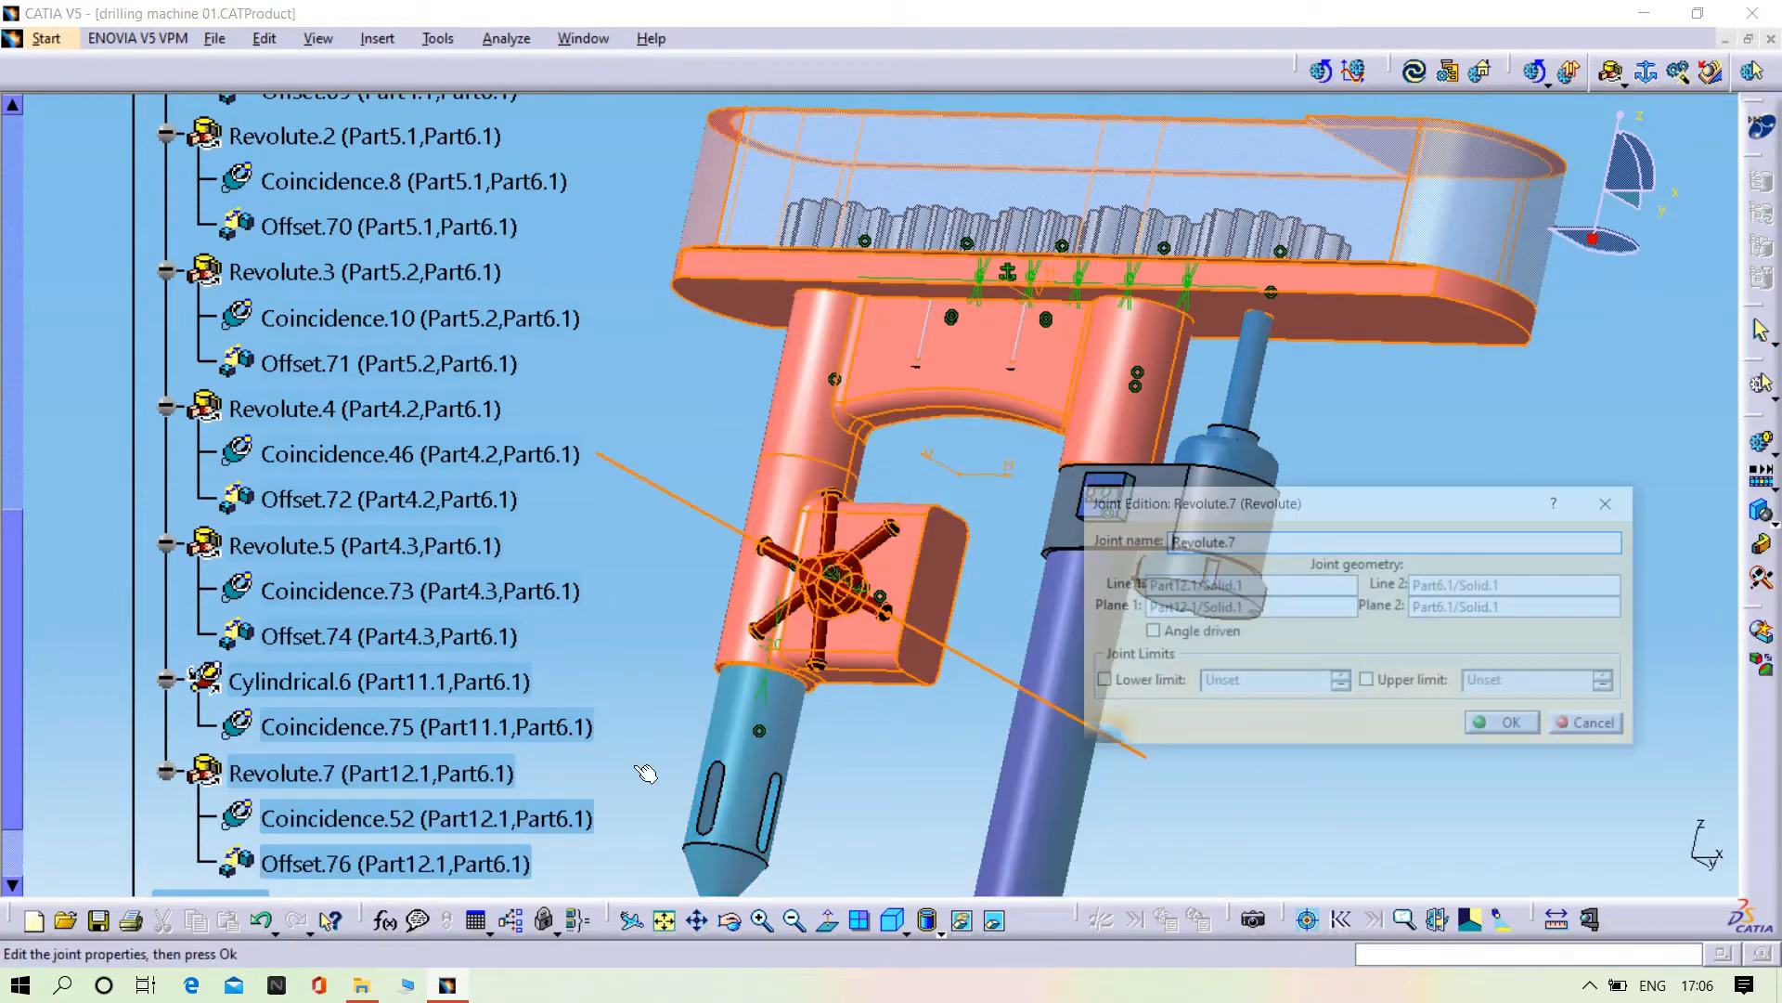
pyautogui.click(1151, 633)
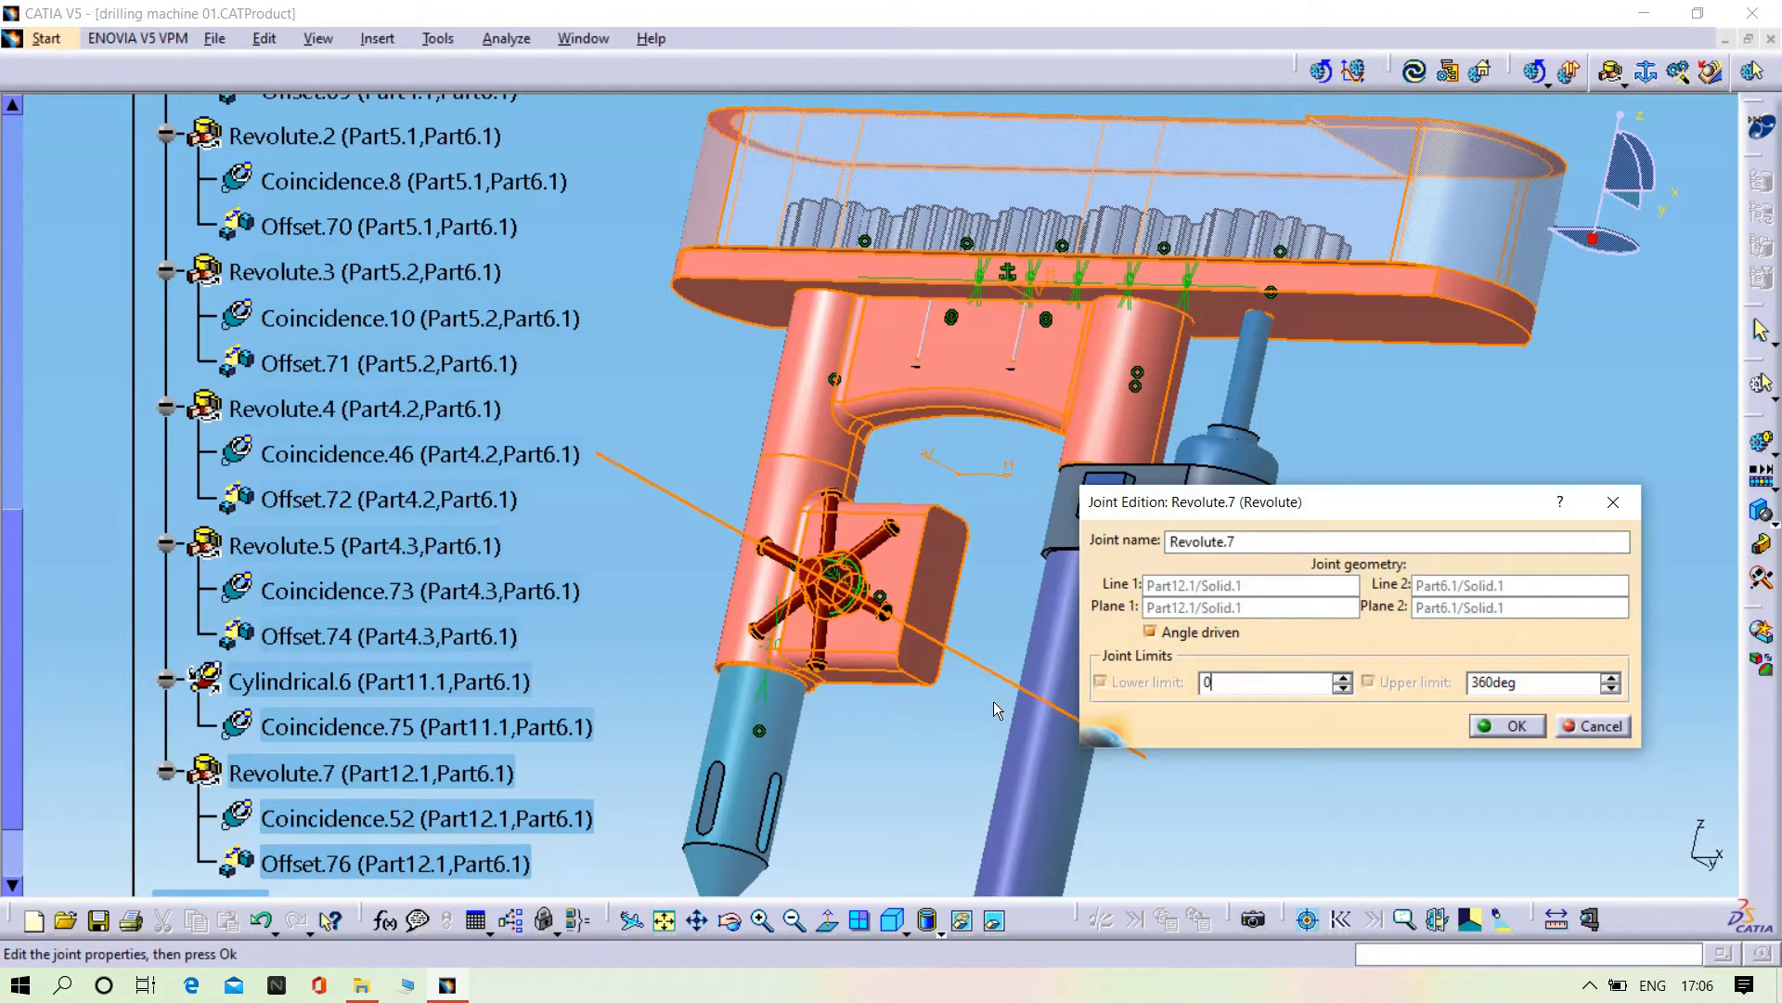
pyautogui.press('Return')
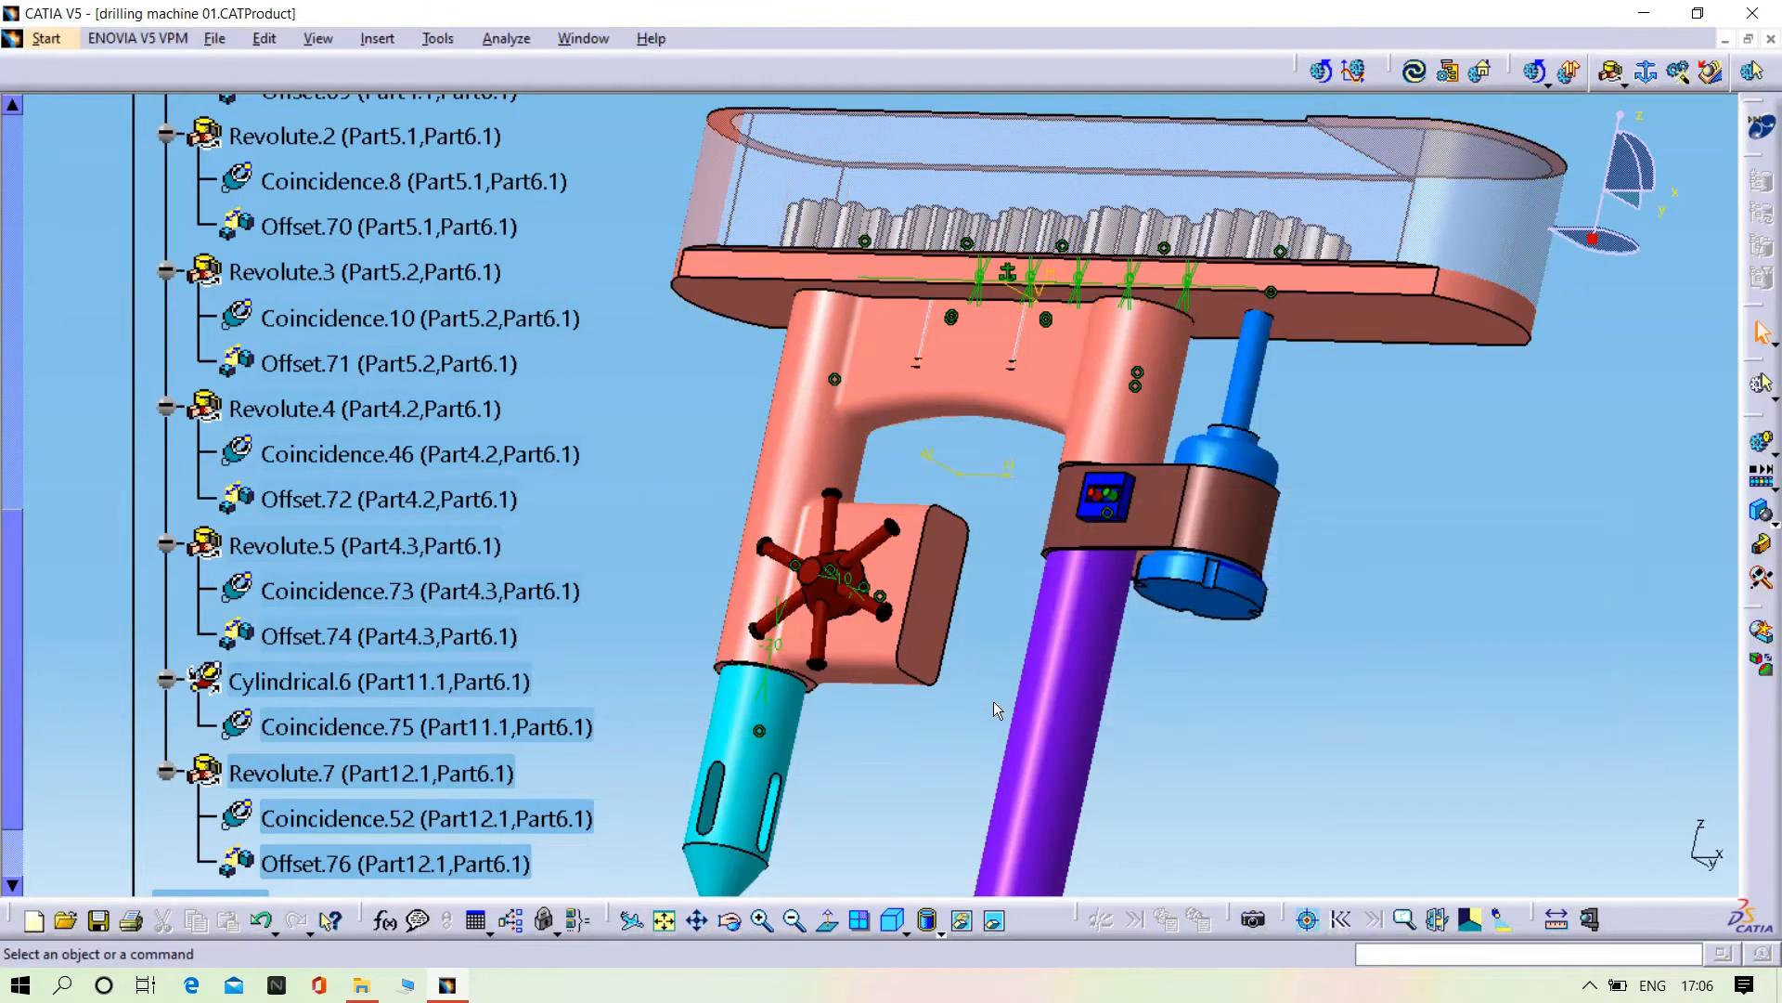
# - Define the machine head, Part6.1, as the fixed part of the mechanism
pyautogui.click(1646, 74)
pyautogui.click(838, 386)
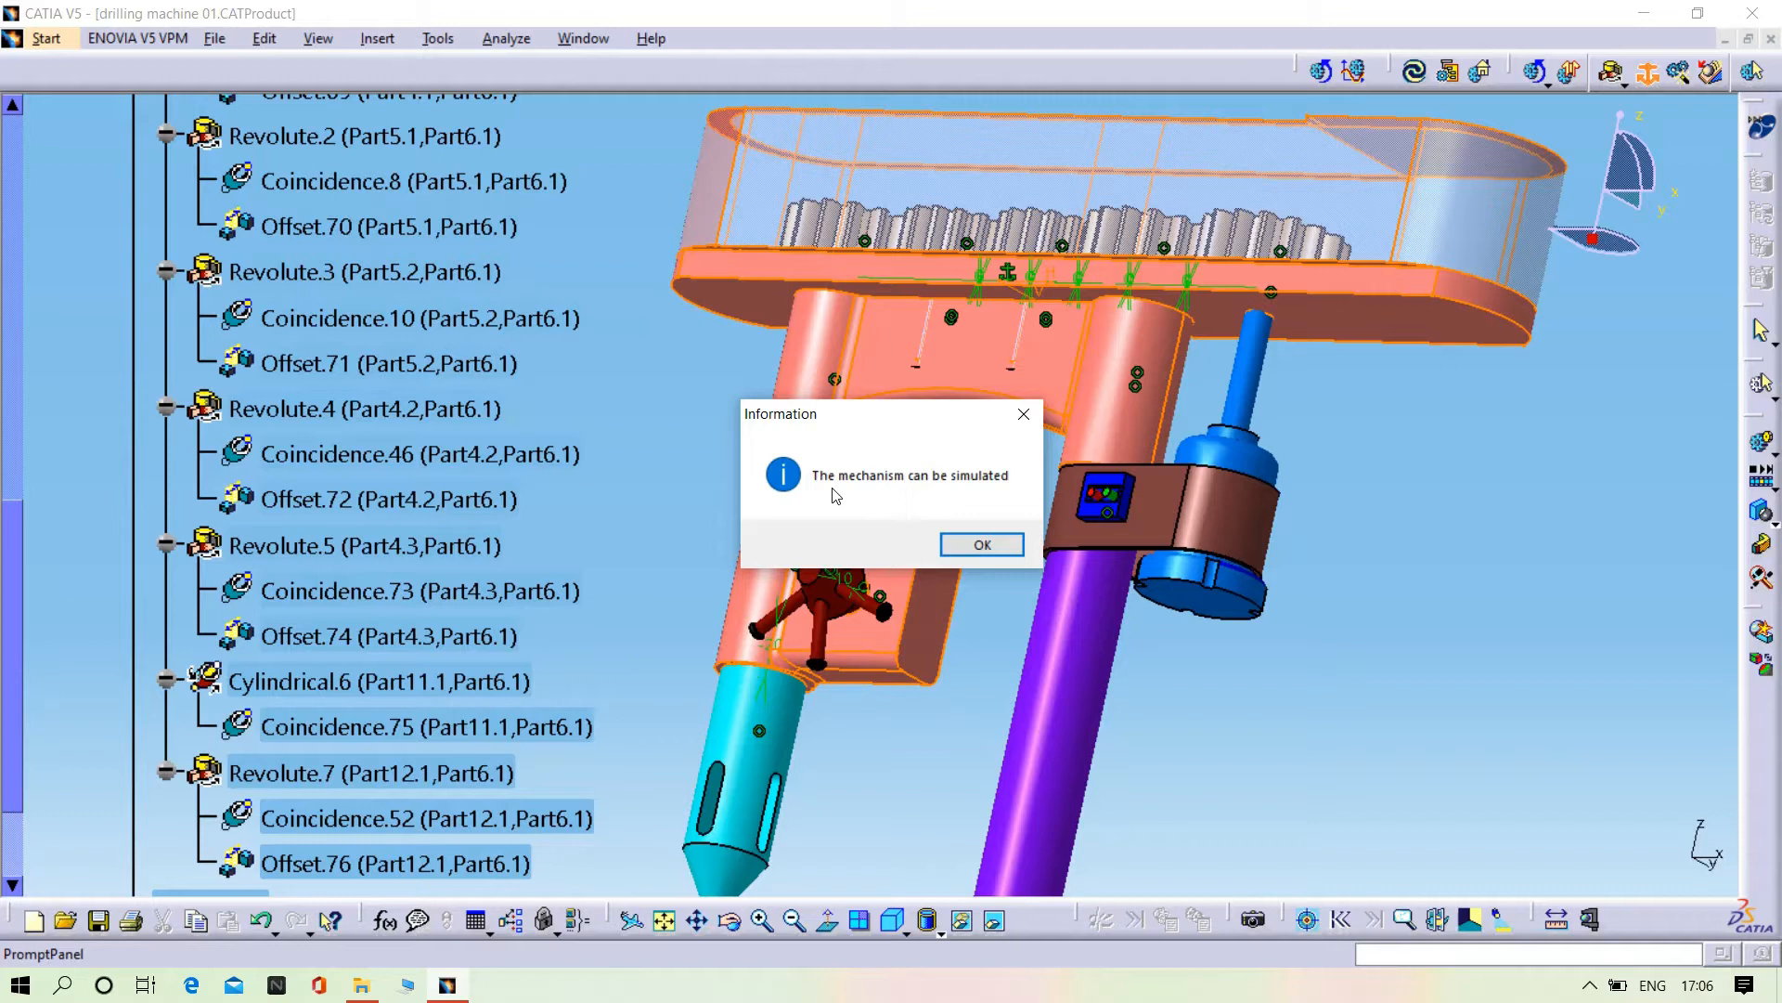
pyautogui.click(1001, 545)
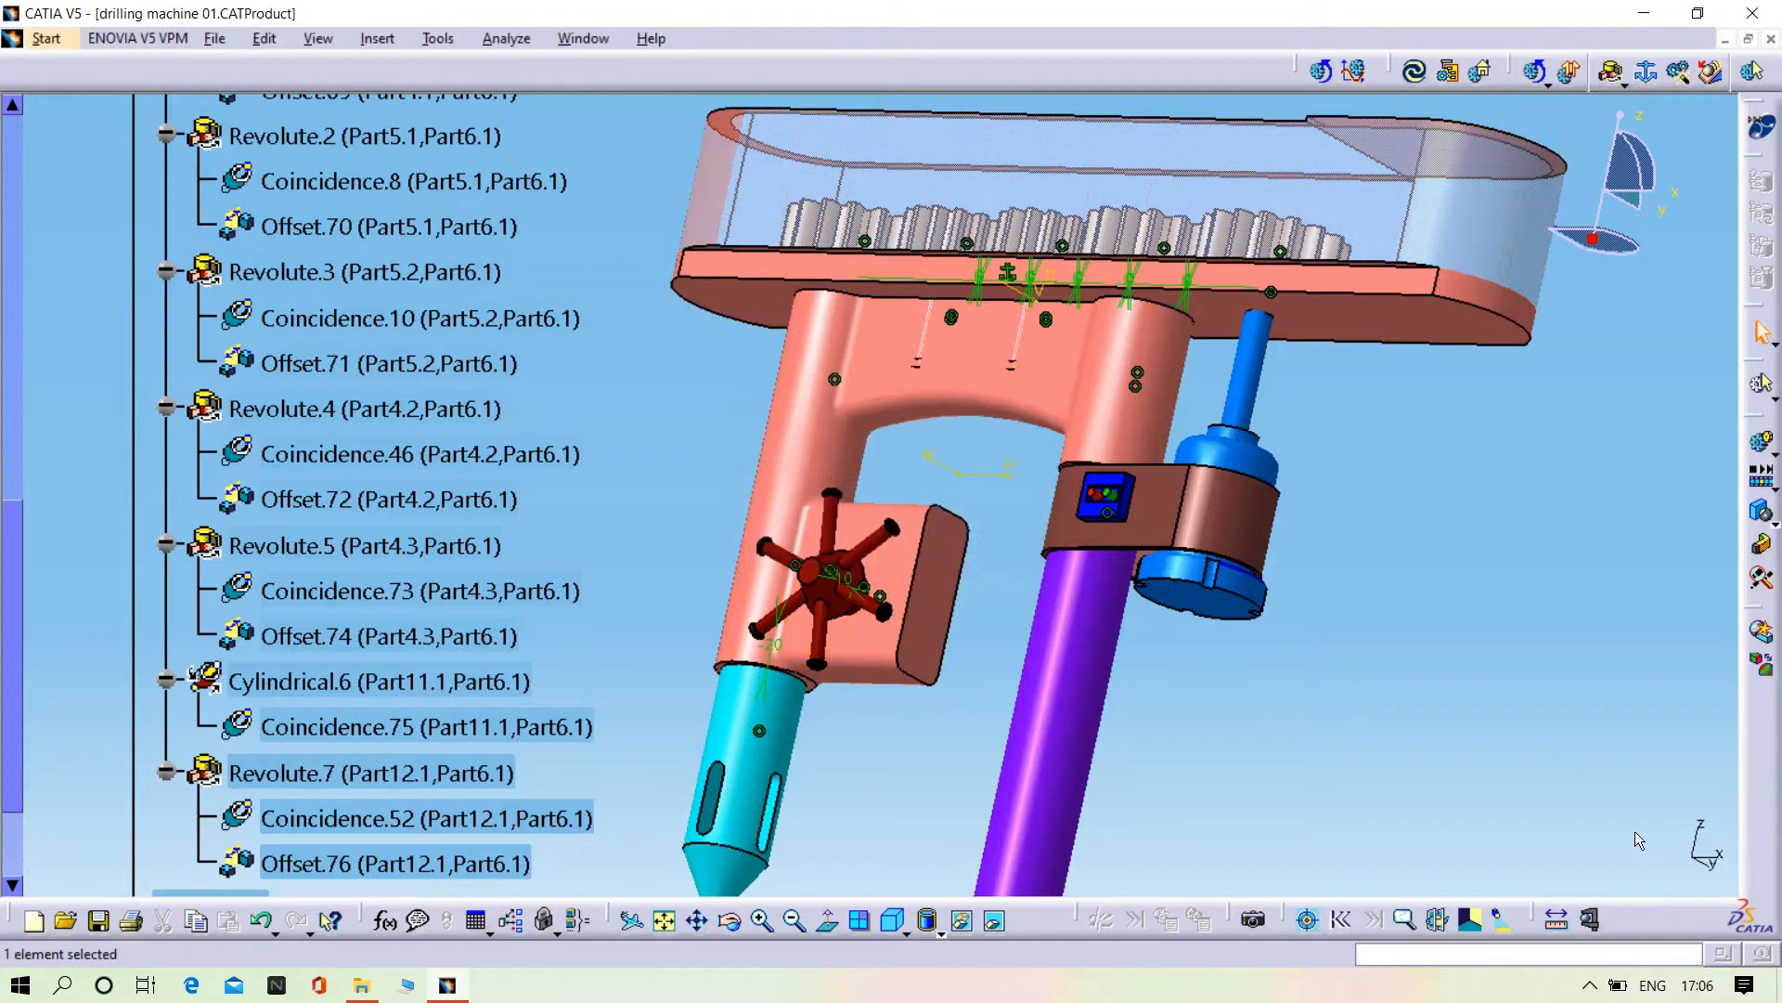
# - Create a simulation of Mechanism.1 and set Command.1 to 50 to move the drill spindle
pyautogui.moveTo(1335, 698); pyautogui.dragTo(538, 520, button='middle')
pyautogui.scroll(-5, 537, 469)
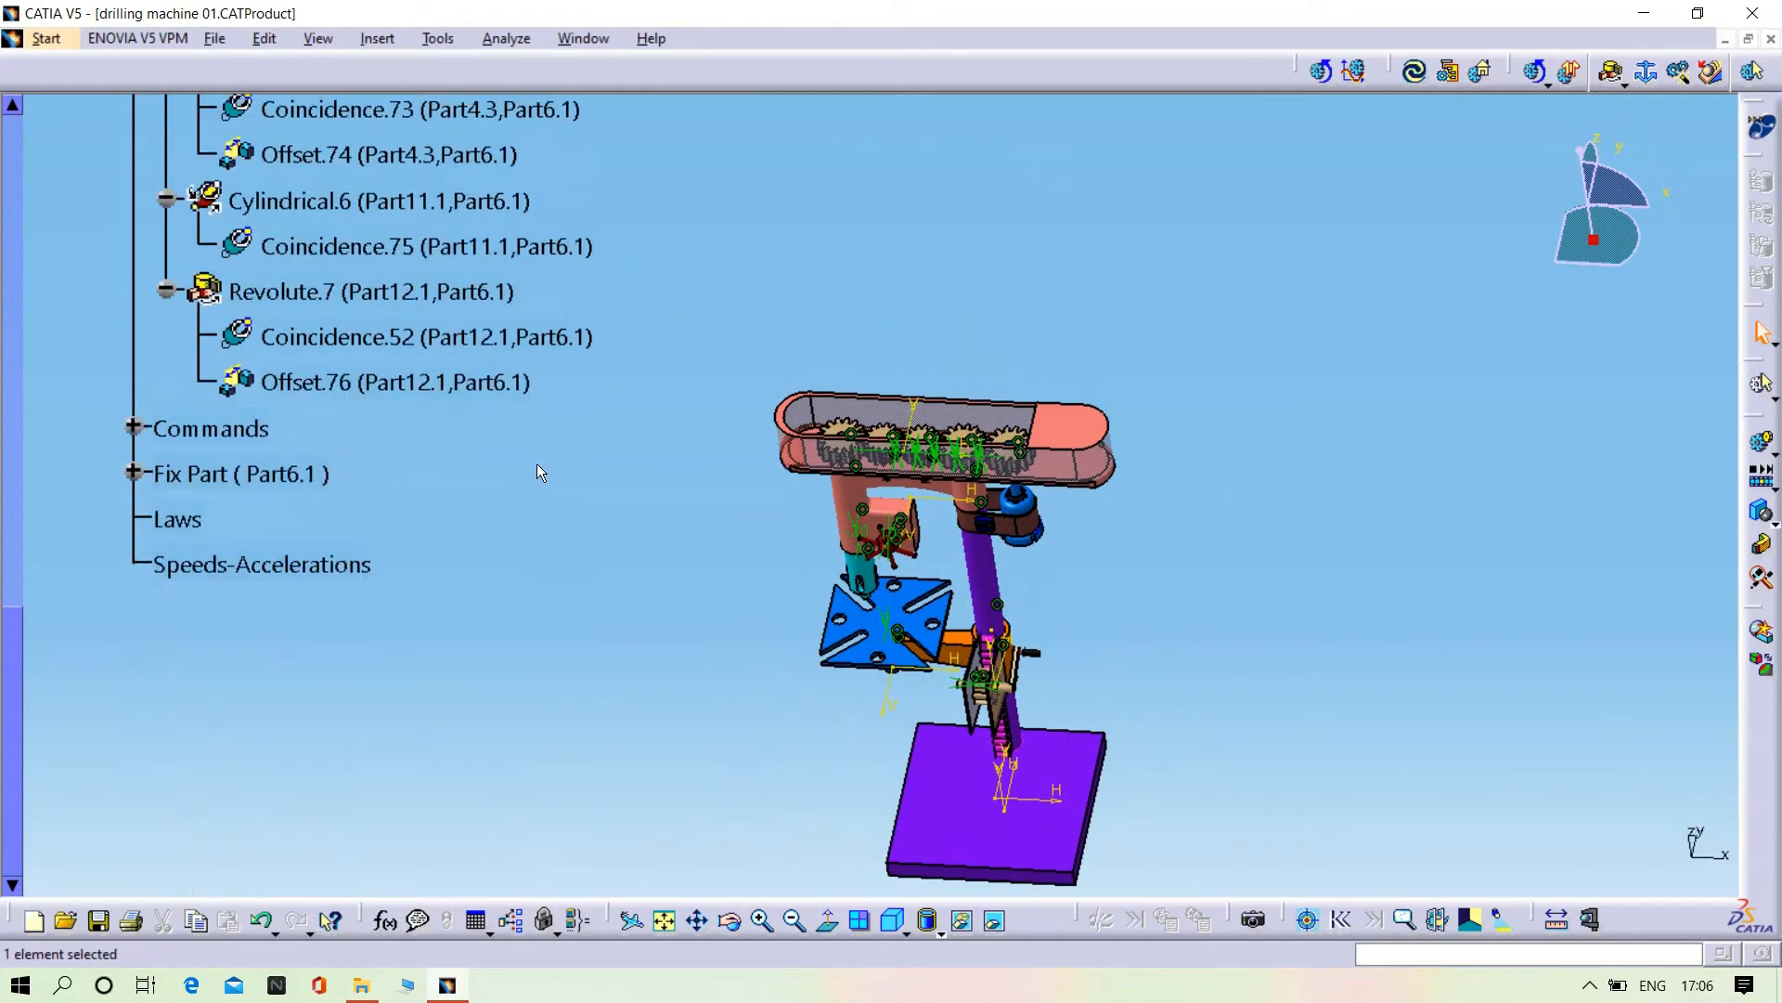
pyautogui.click(1745, 447)
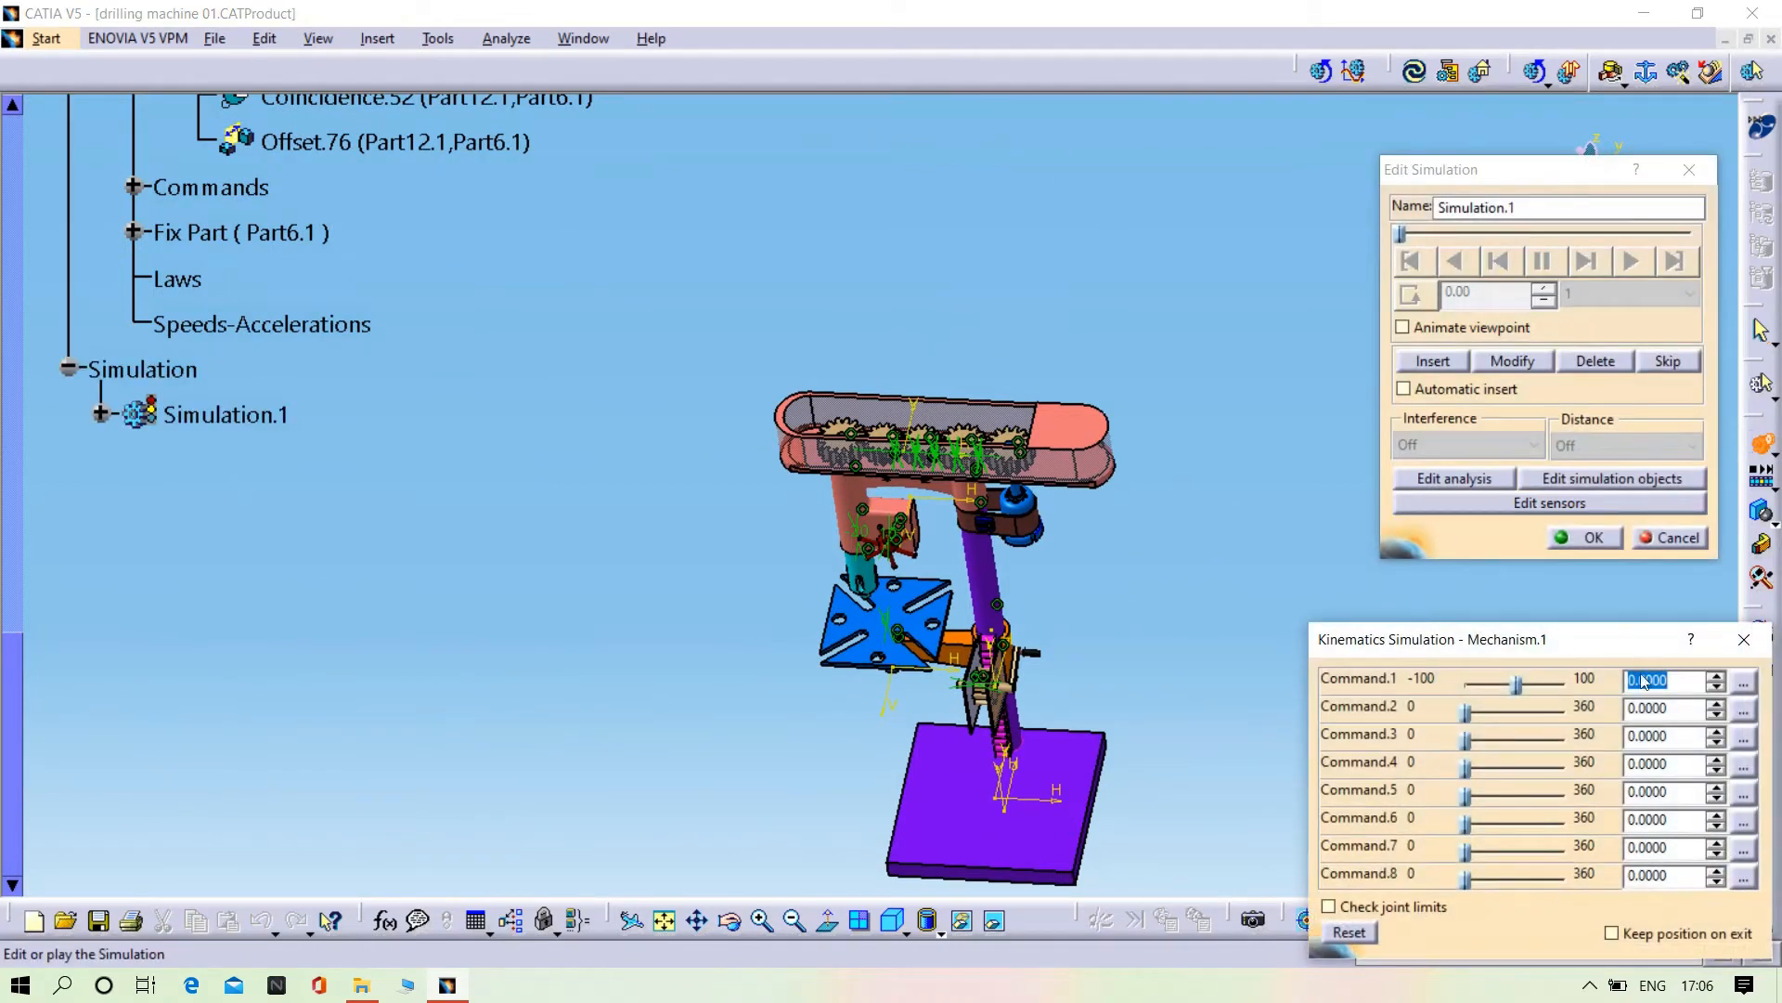
pyautogui.click(1722, 681)
pyautogui.scroll(-1, 998, 724)
pyautogui.moveTo(998, 724); pyautogui.dragTo(979, 385, button='middle')
pyautogui.moveTo(1121, 537); pyautogui.dragTo(1049, 555, button='middle')
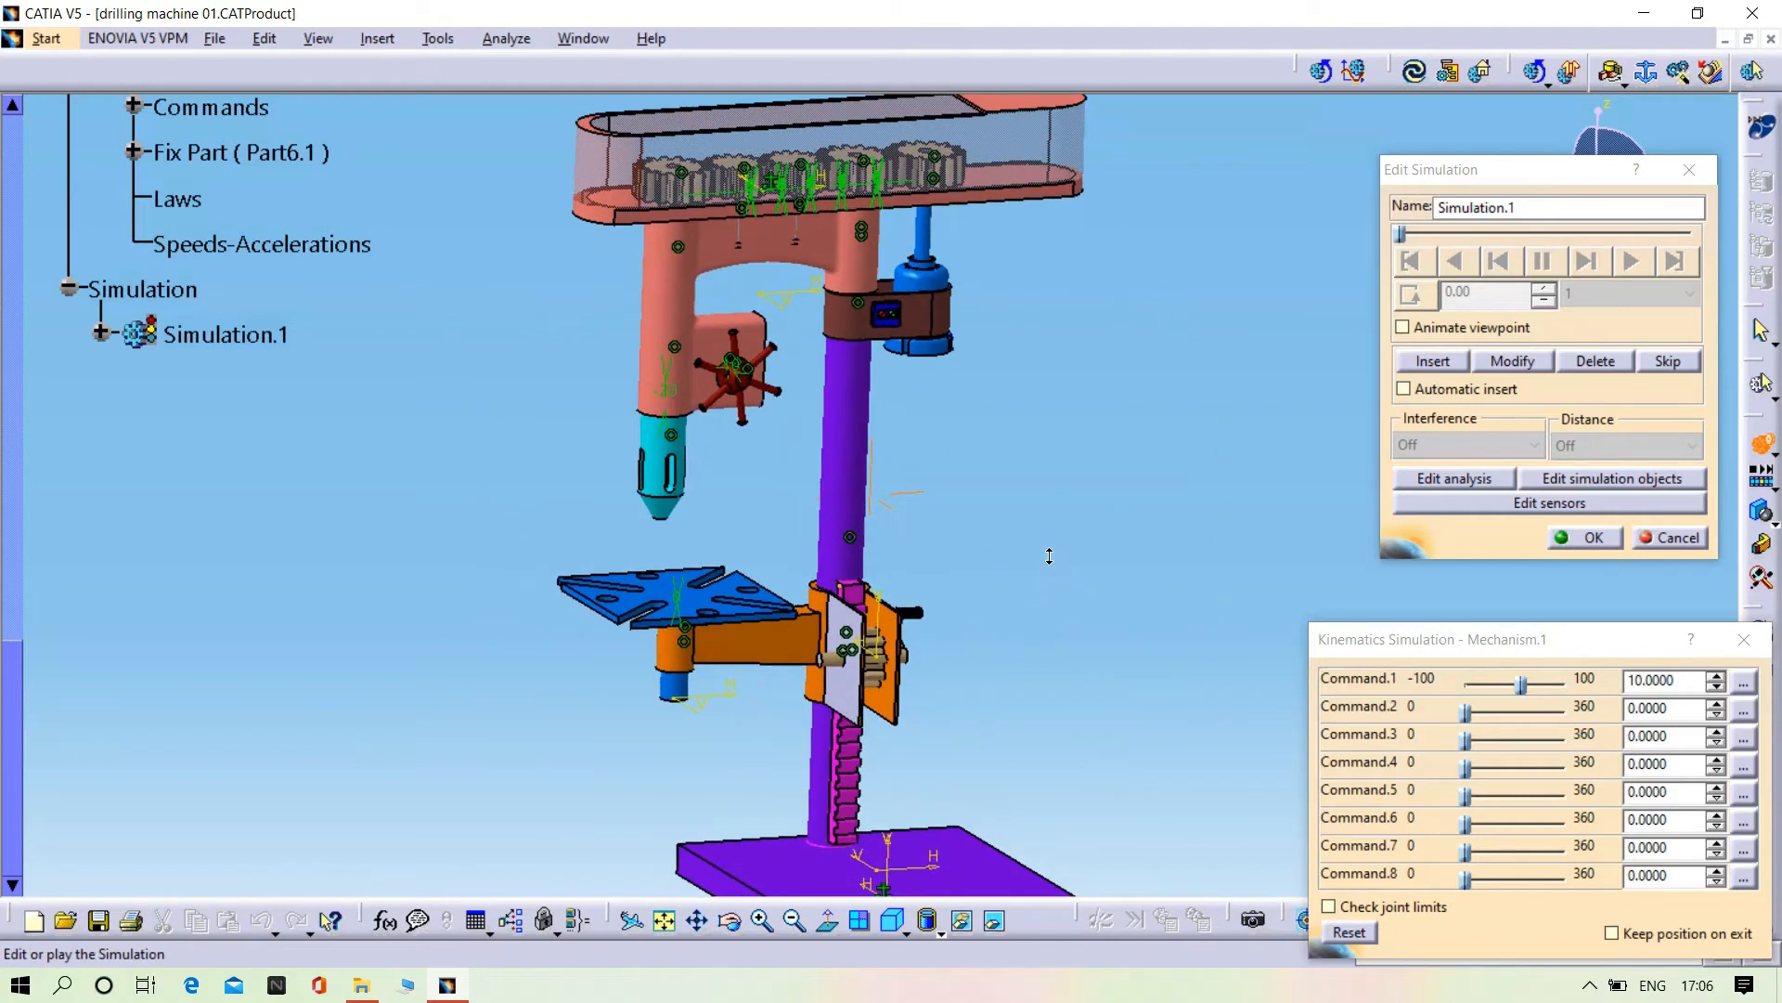
pyautogui.click(1718, 677)
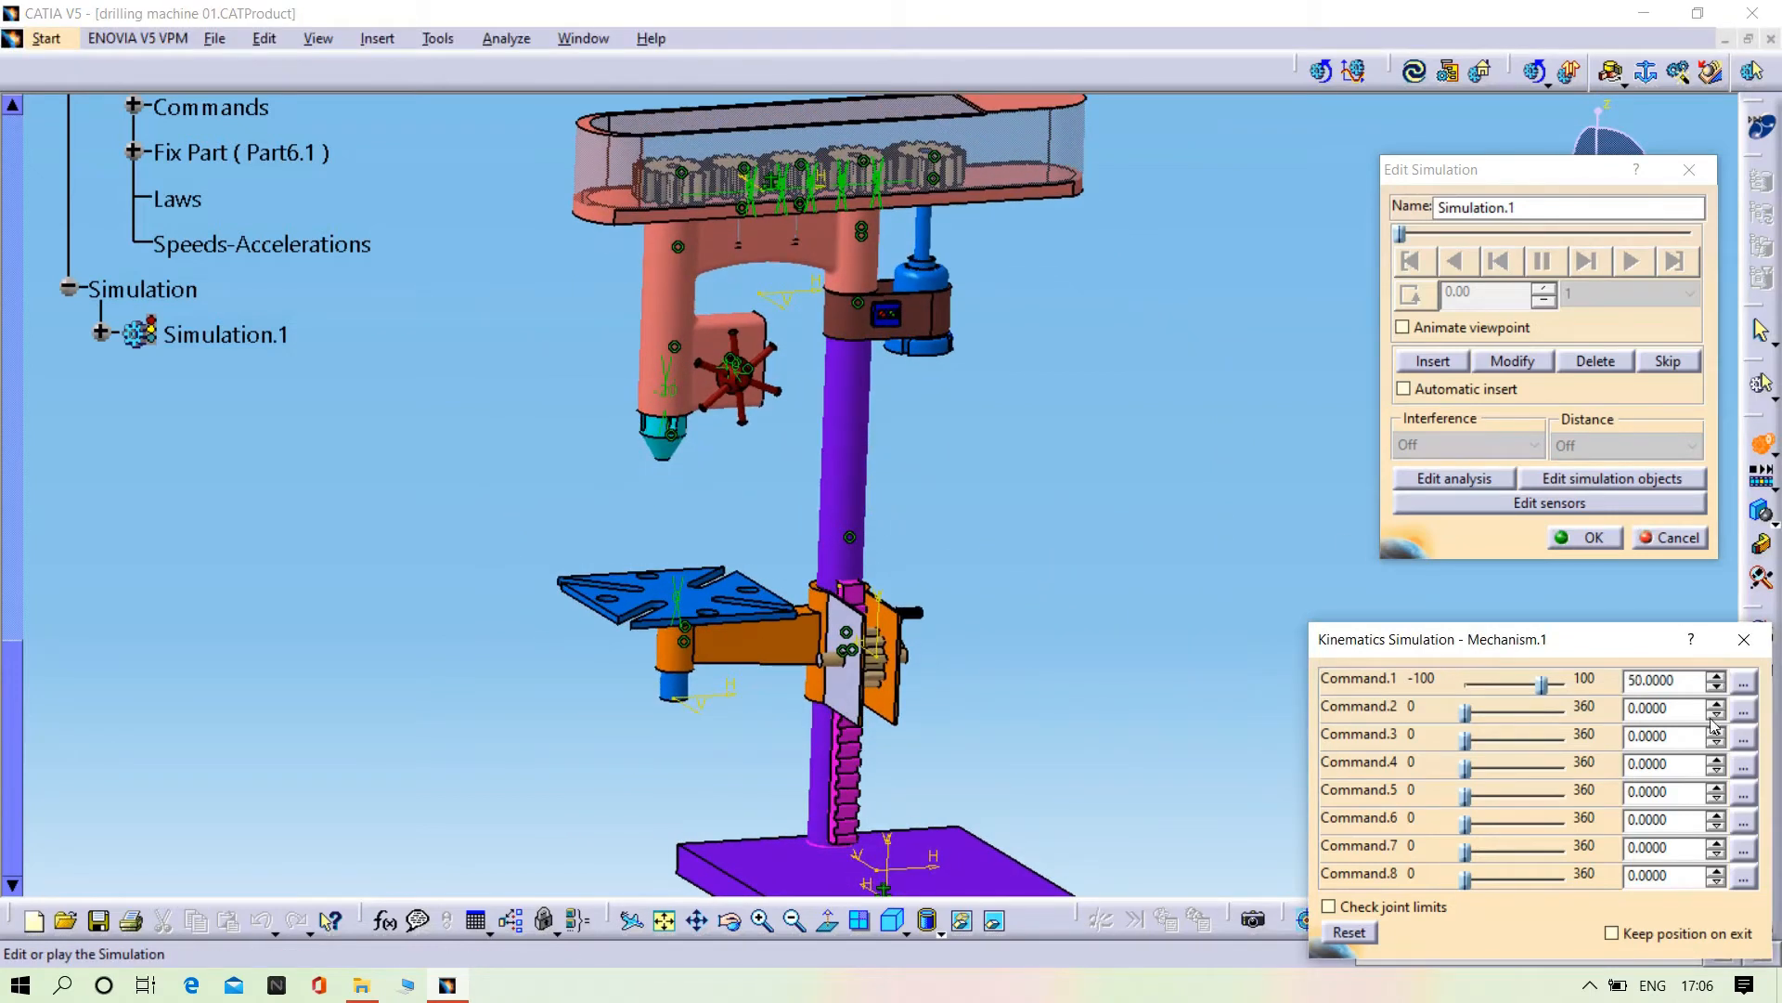
# - Set Command.2, Command.3 and Command.4 to 360 in the kinematics simulation
pyautogui.click(1718, 710)
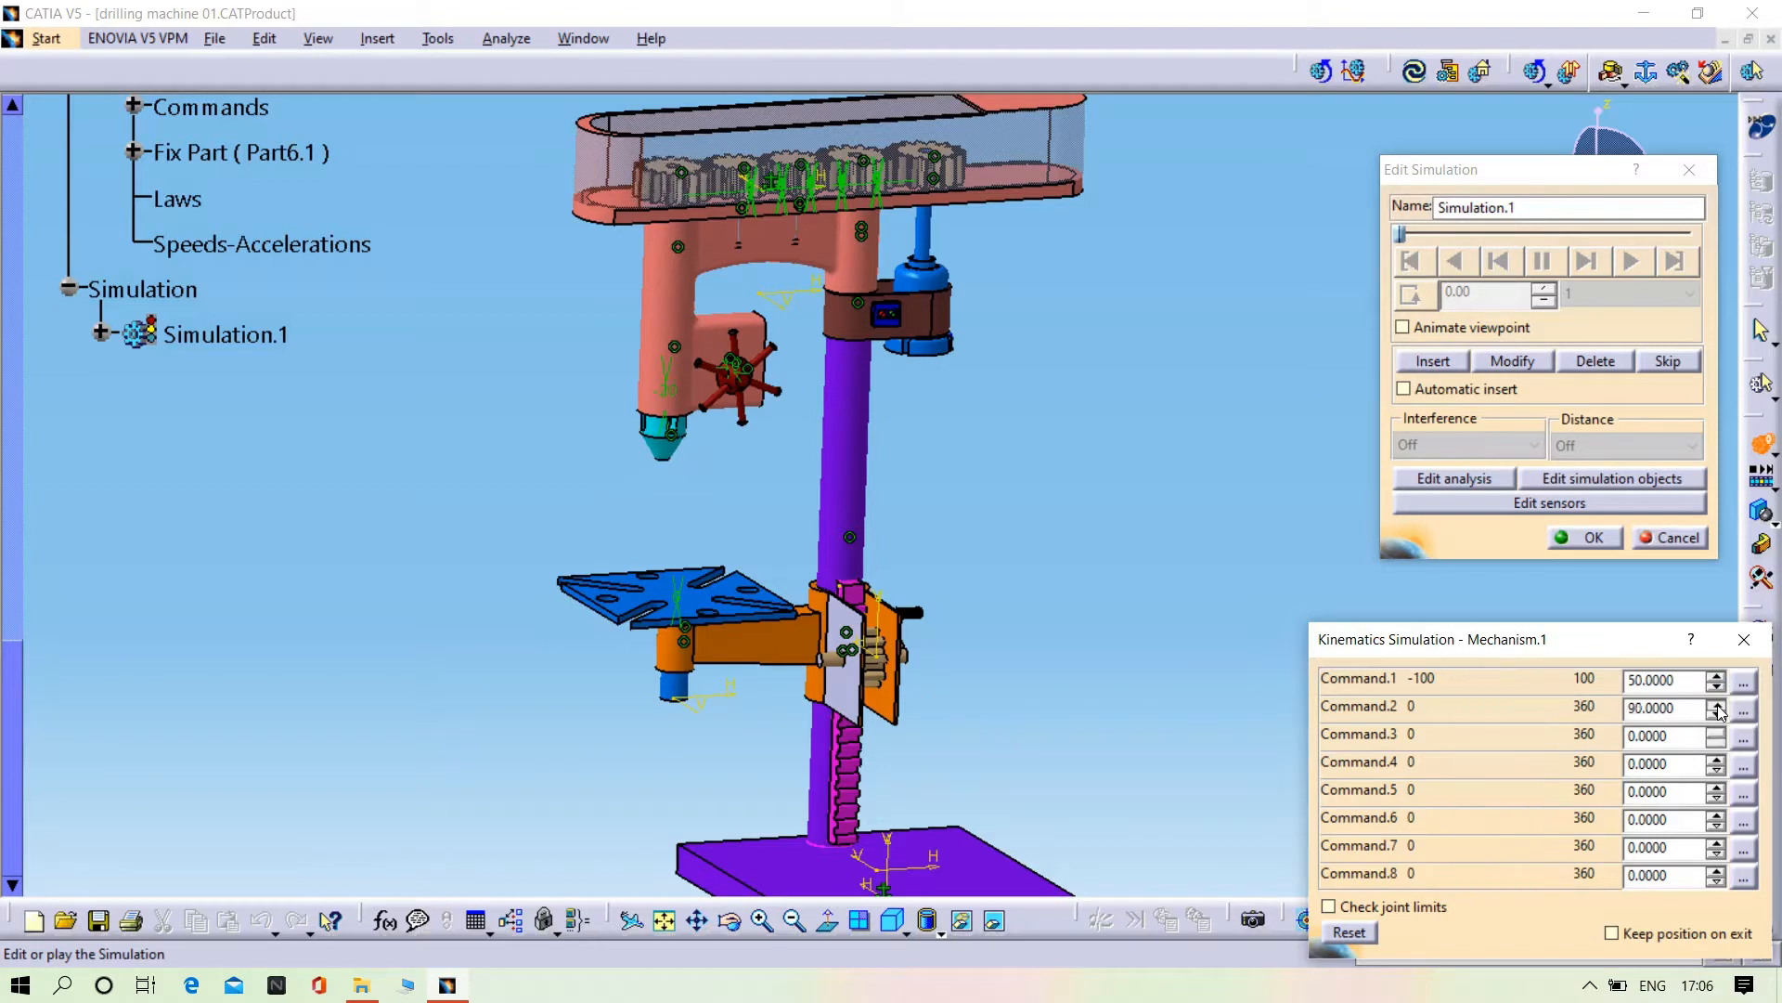
pyautogui.click(1719, 710)
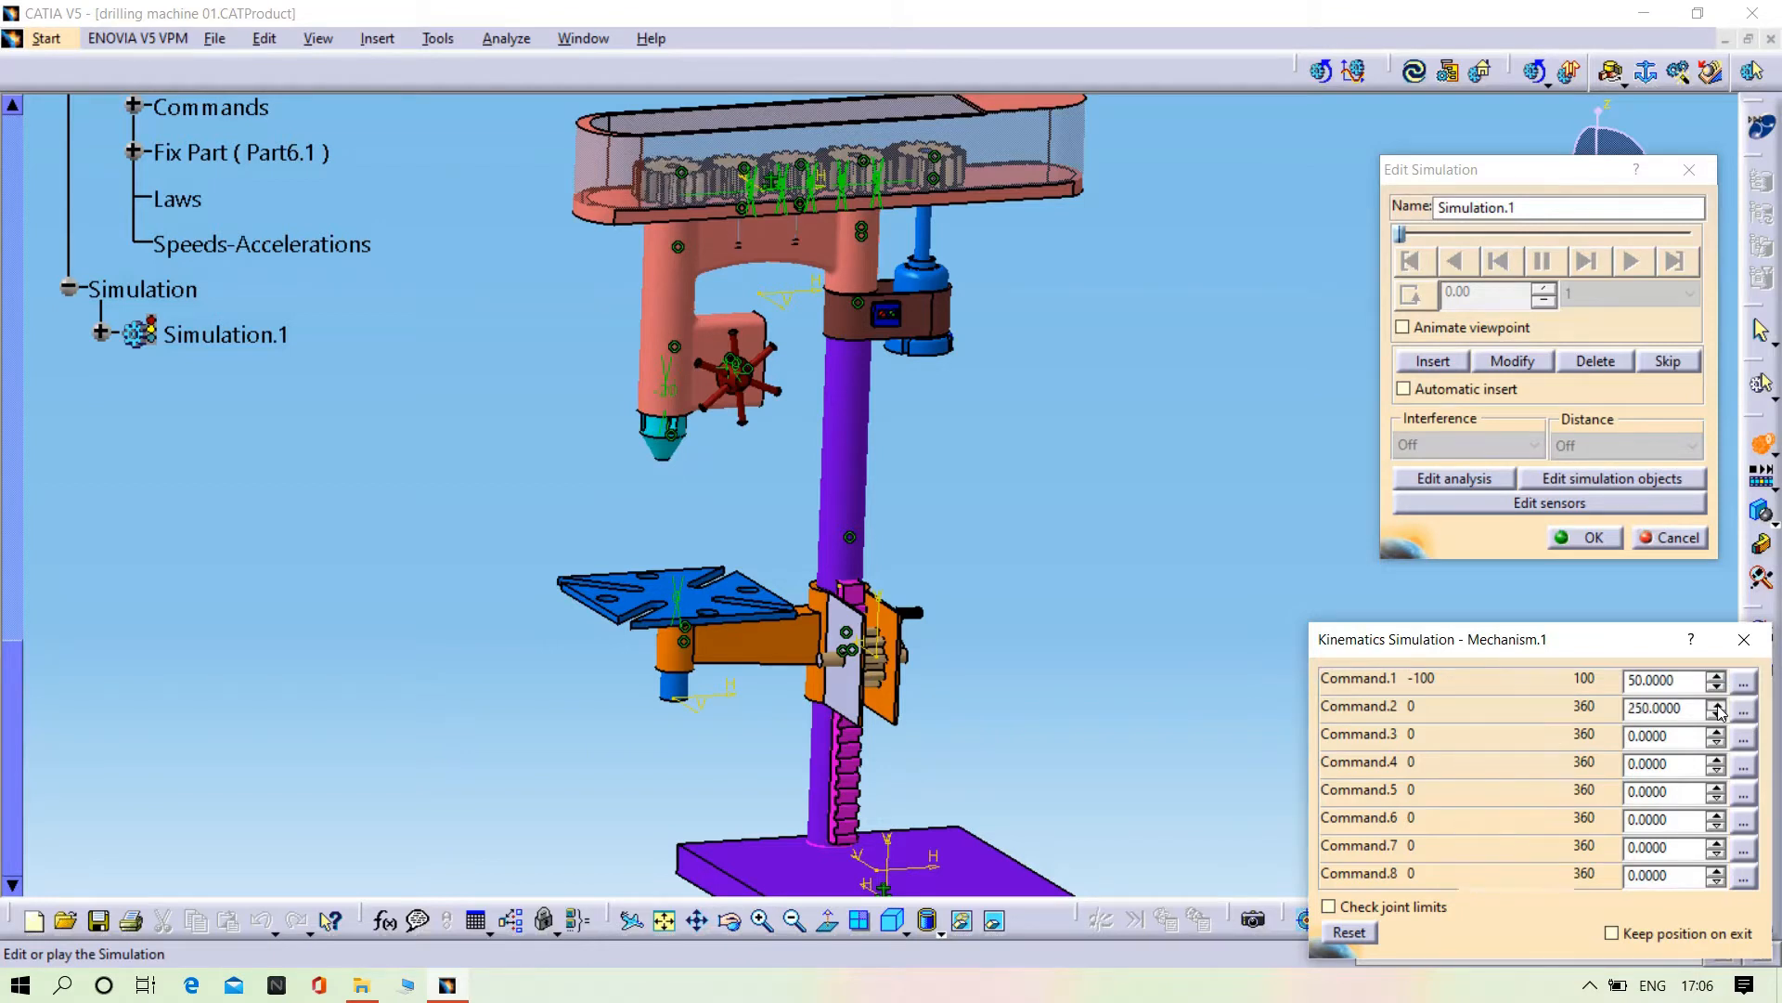
pyautogui.click(1718, 710)
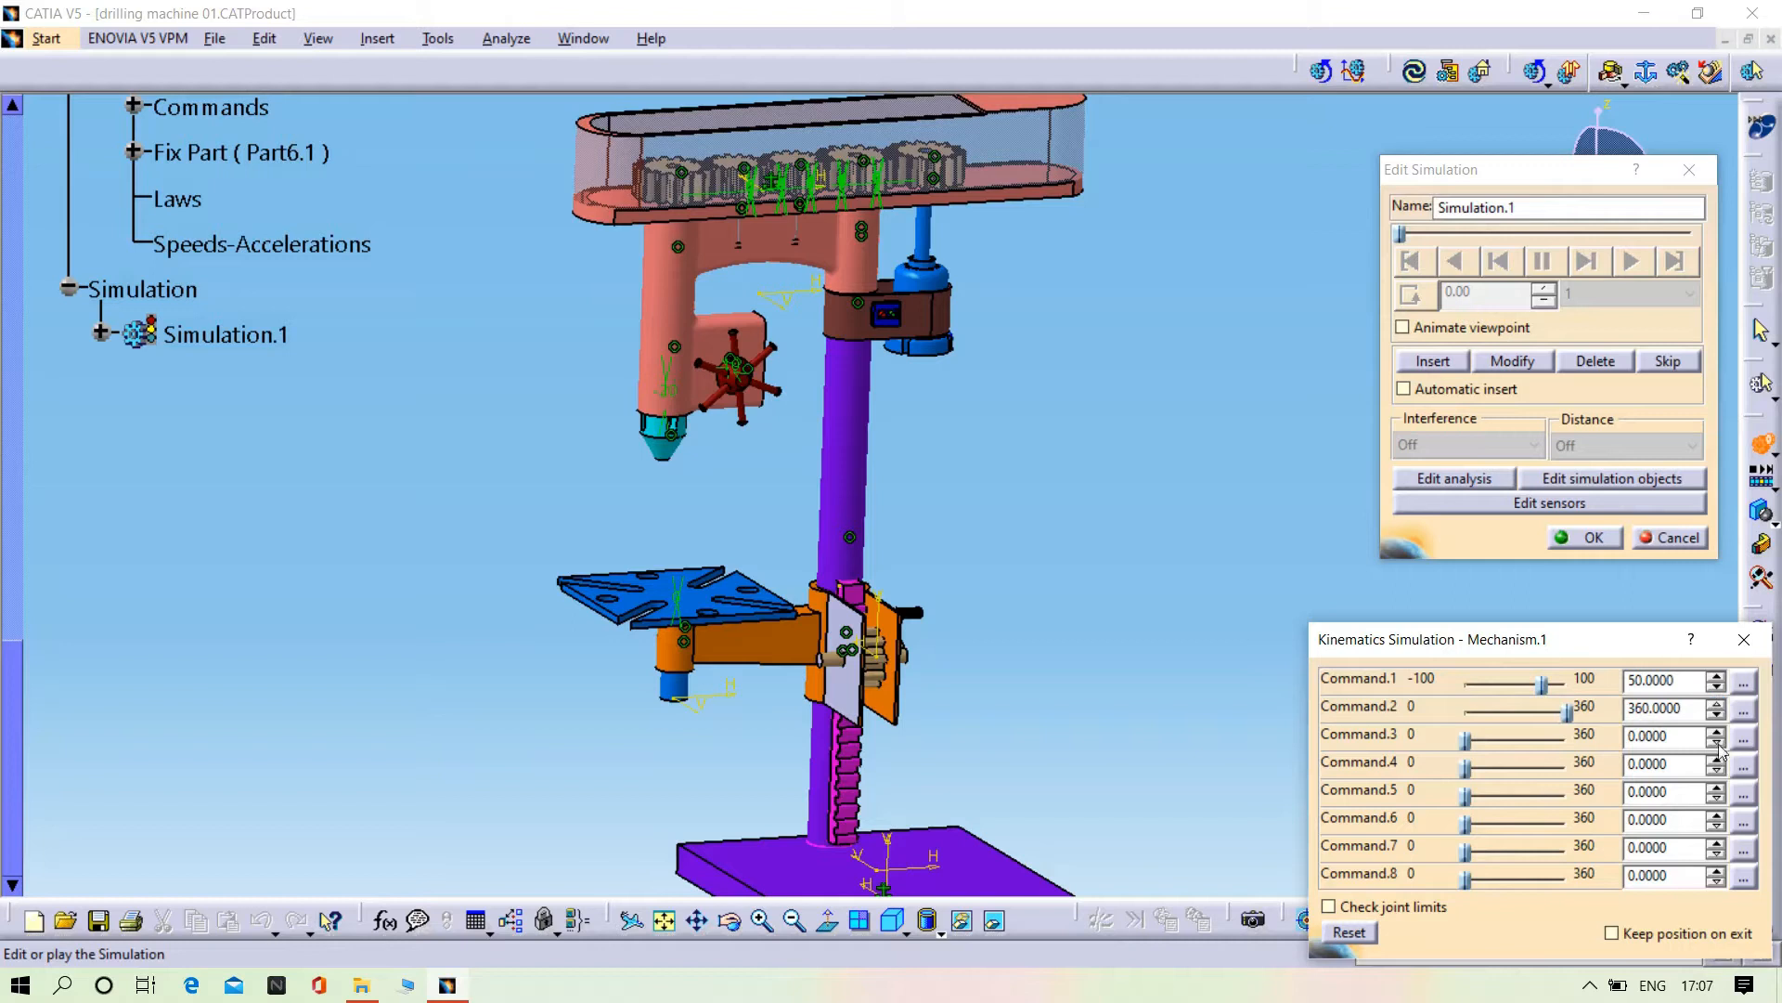
pyautogui.click(1718, 731)
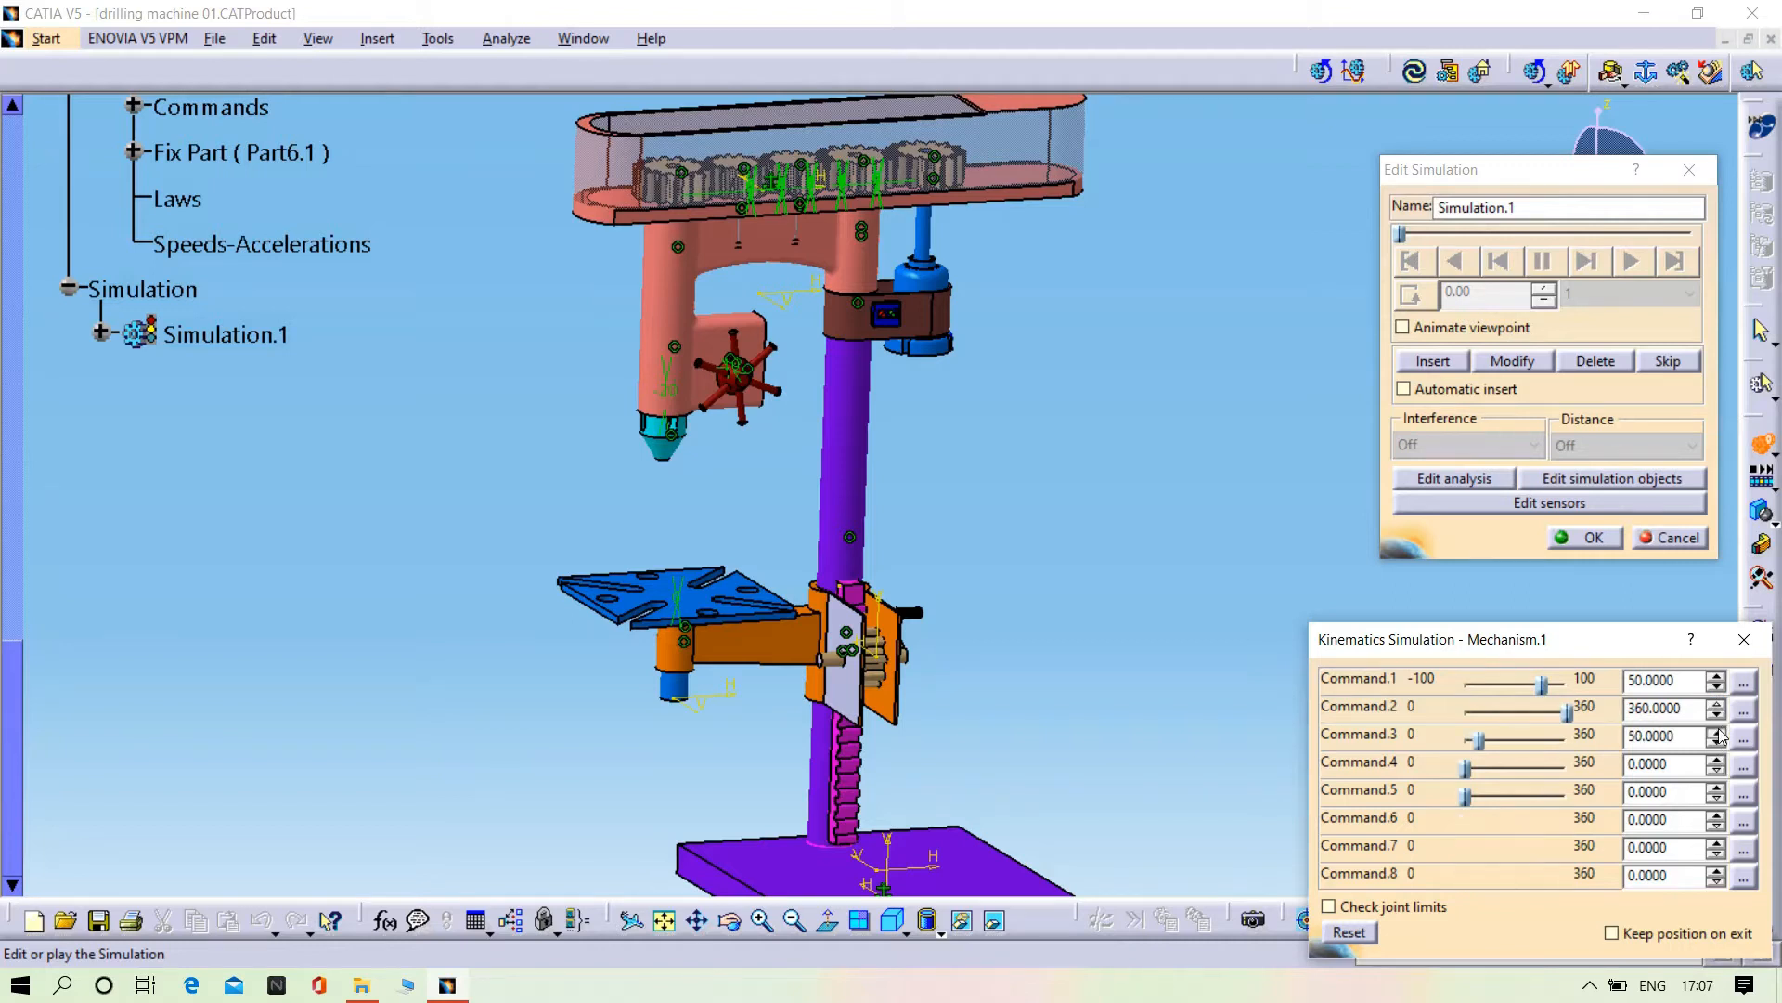
pyautogui.click(1718, 732)
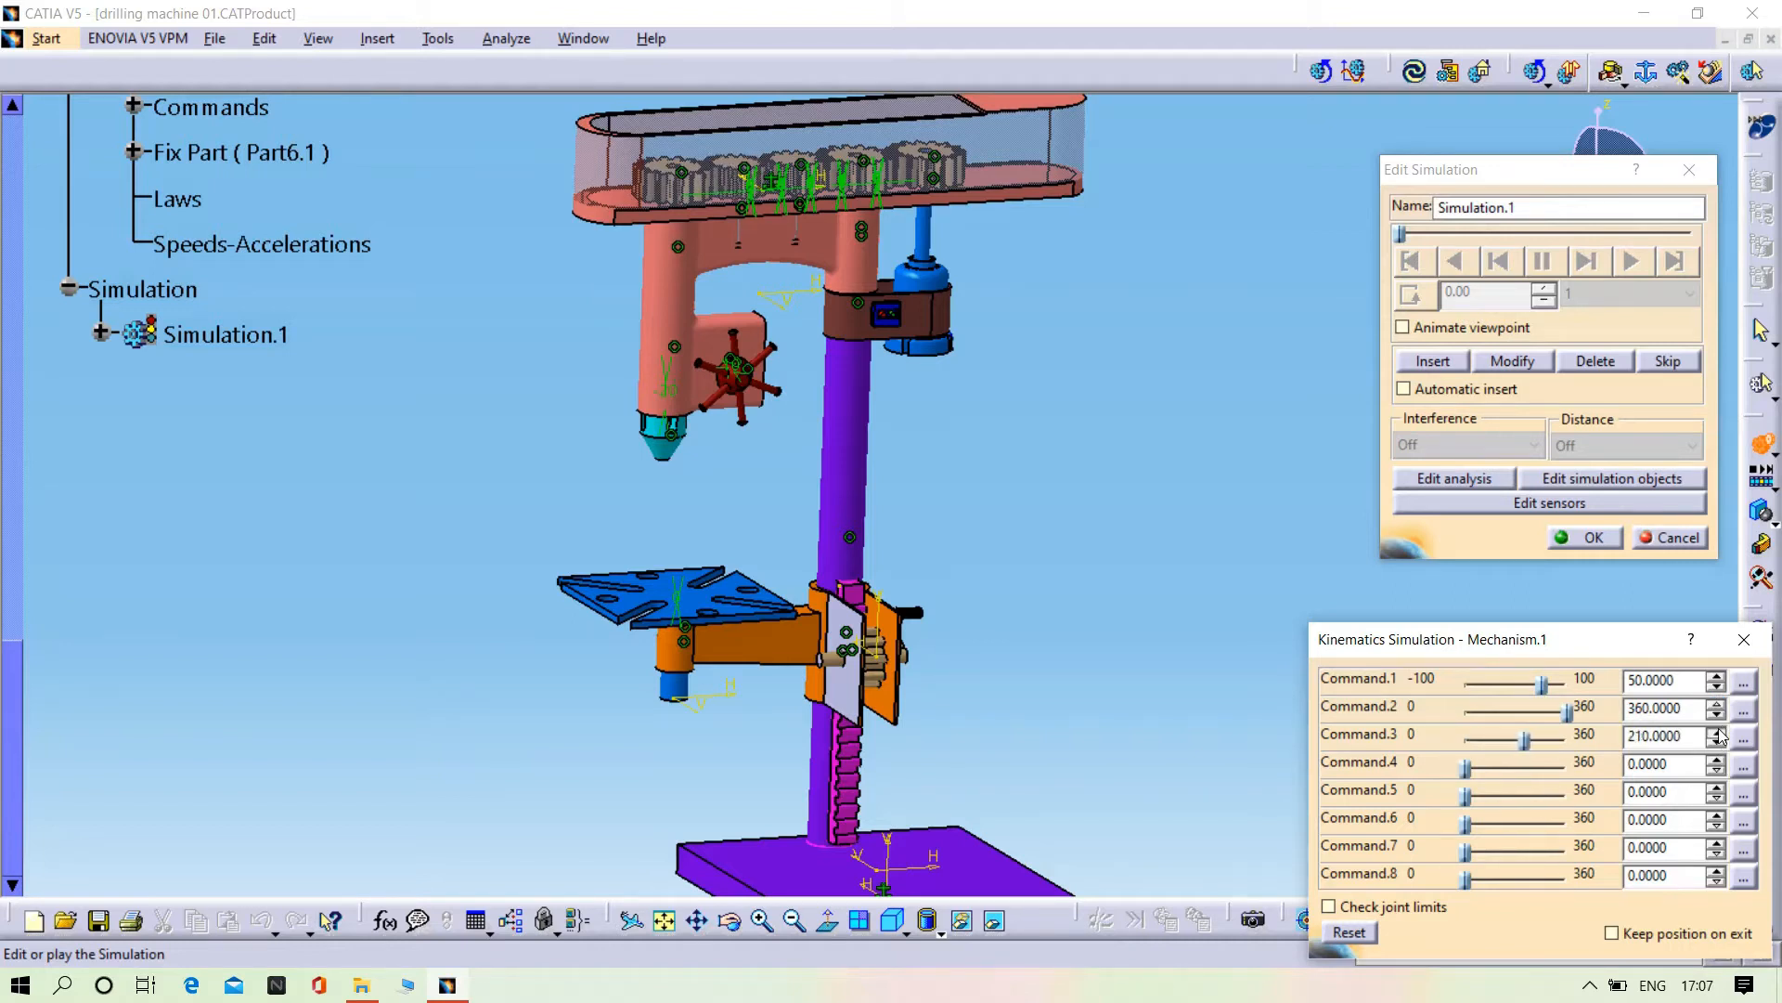
pyautogui.click(1718, 732)
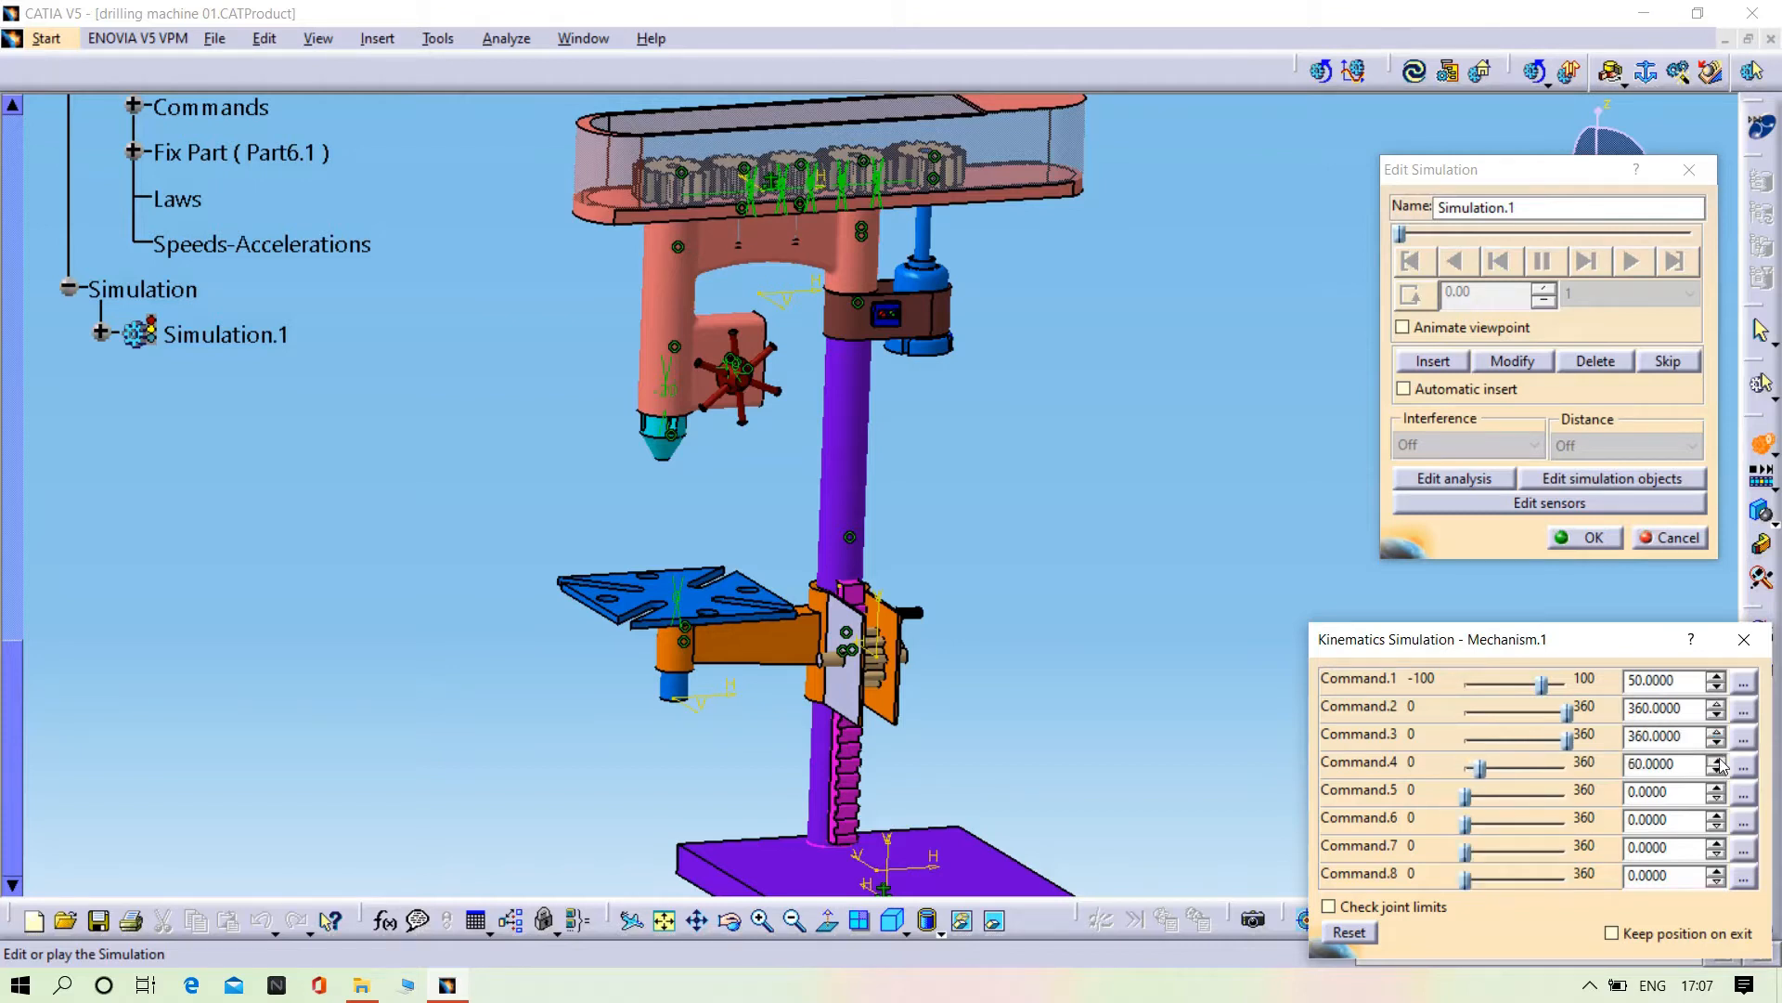
pyautogui.click(1718, 759)
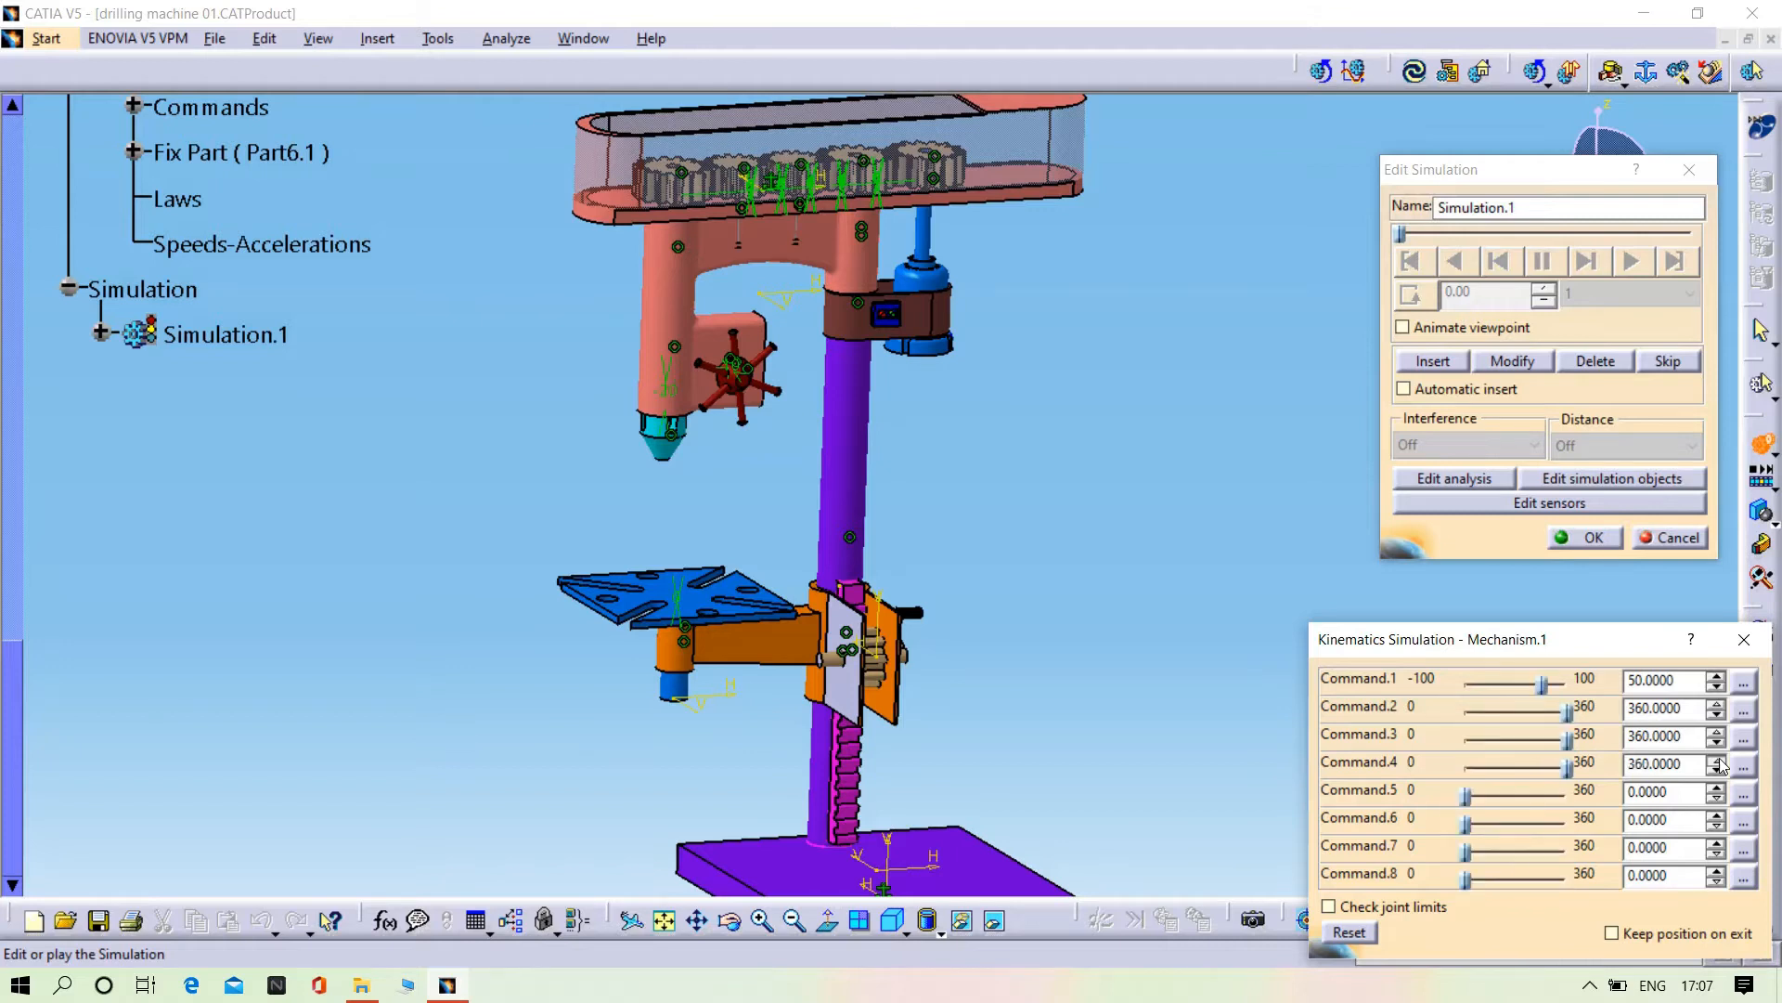
# - Set Command.5 and Command.6 to 360 in the kinematics simulation
pyautogui.click(1717, 787)
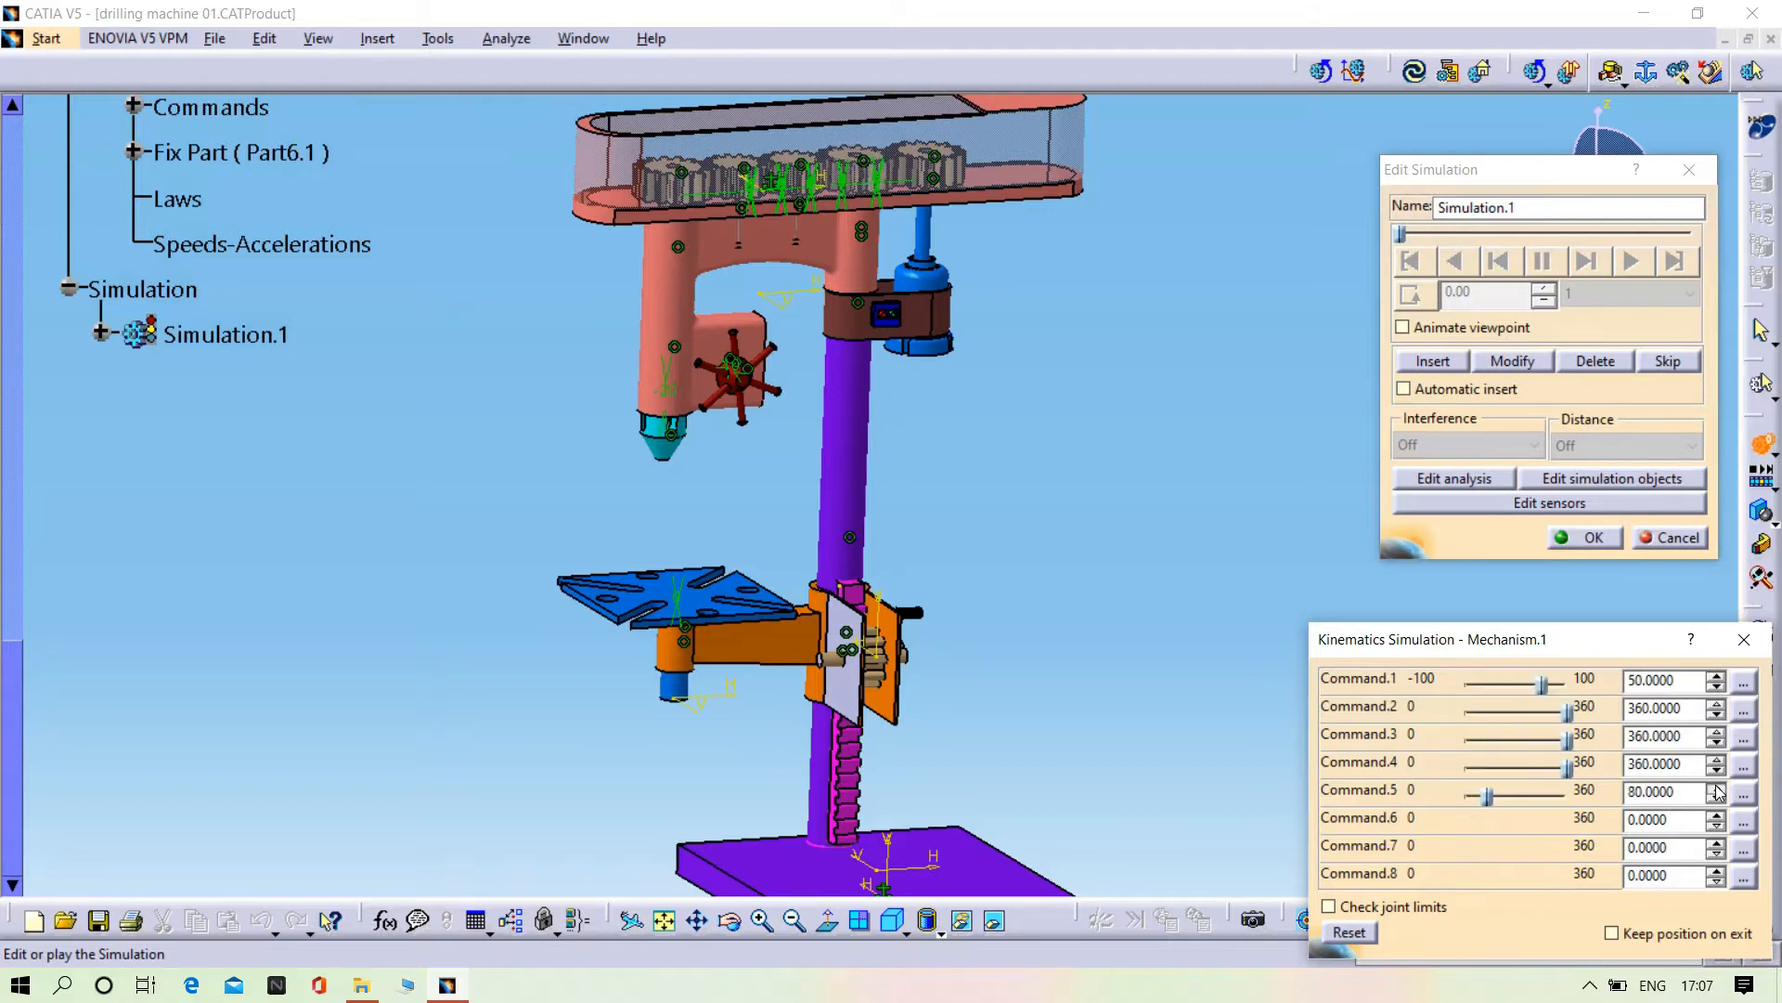
pyautogui.click(1716, 787)
pyautogui.click(1717, 787)
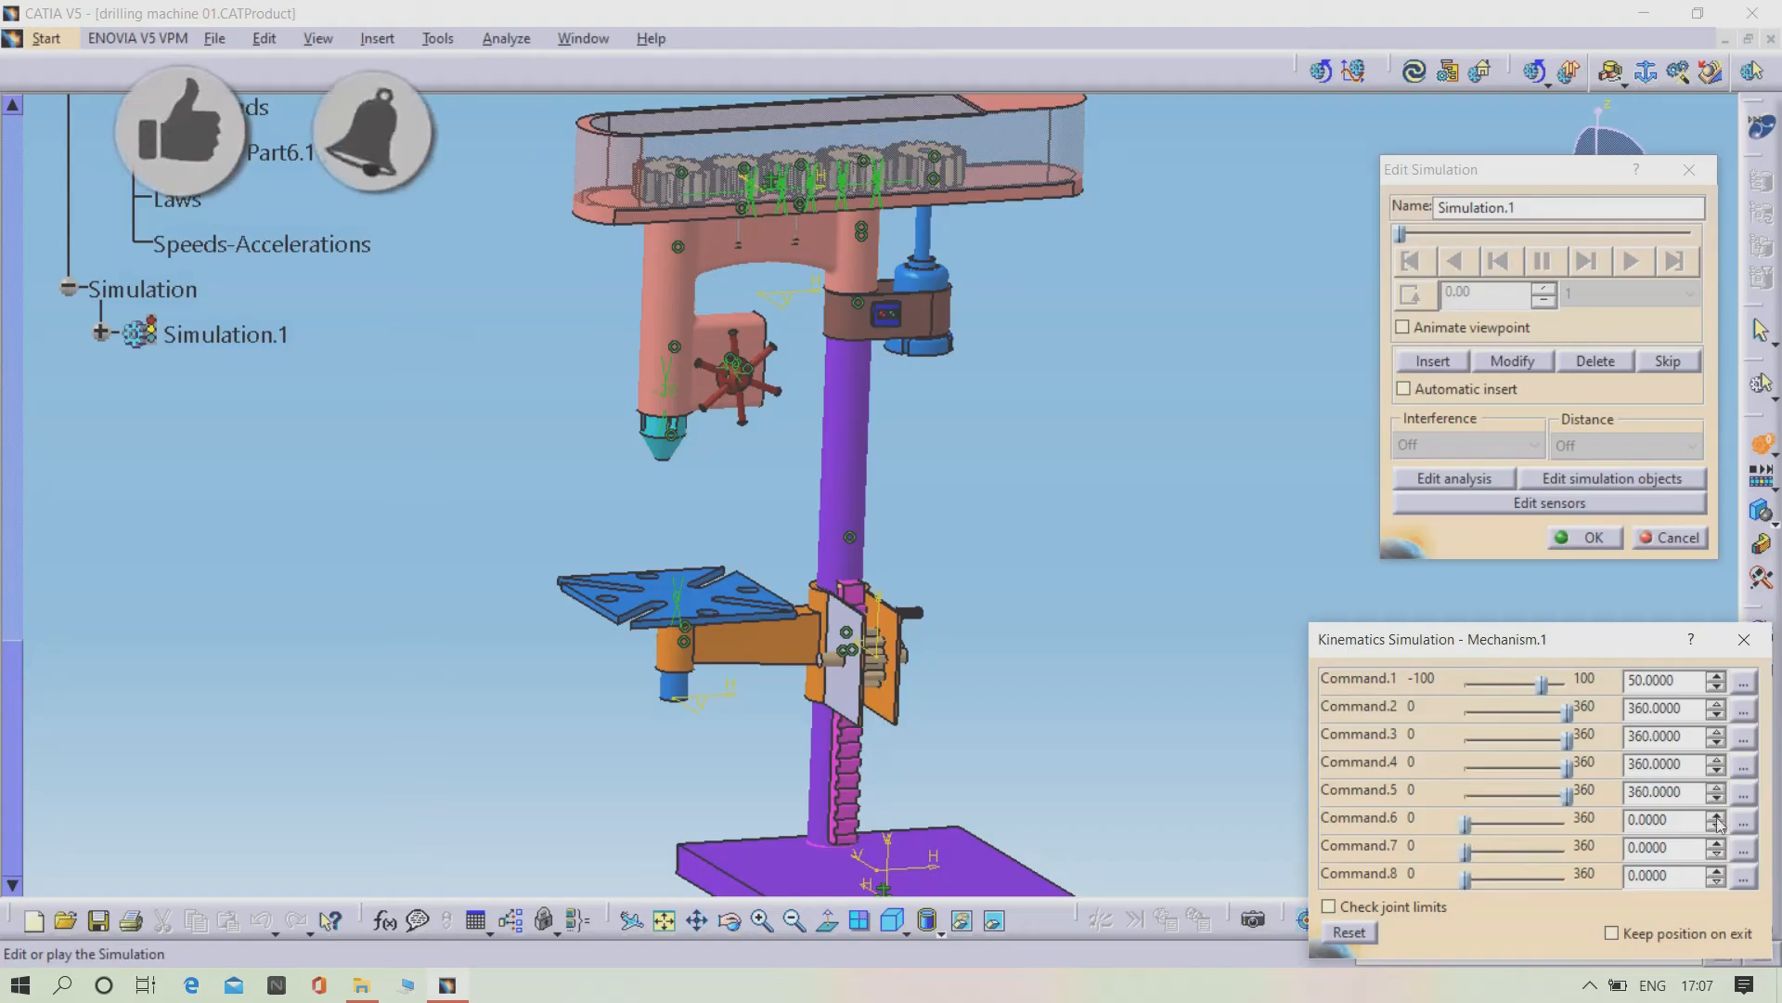
pyautogui.click(1717, 815)
pyautogui.click(1717, 816)
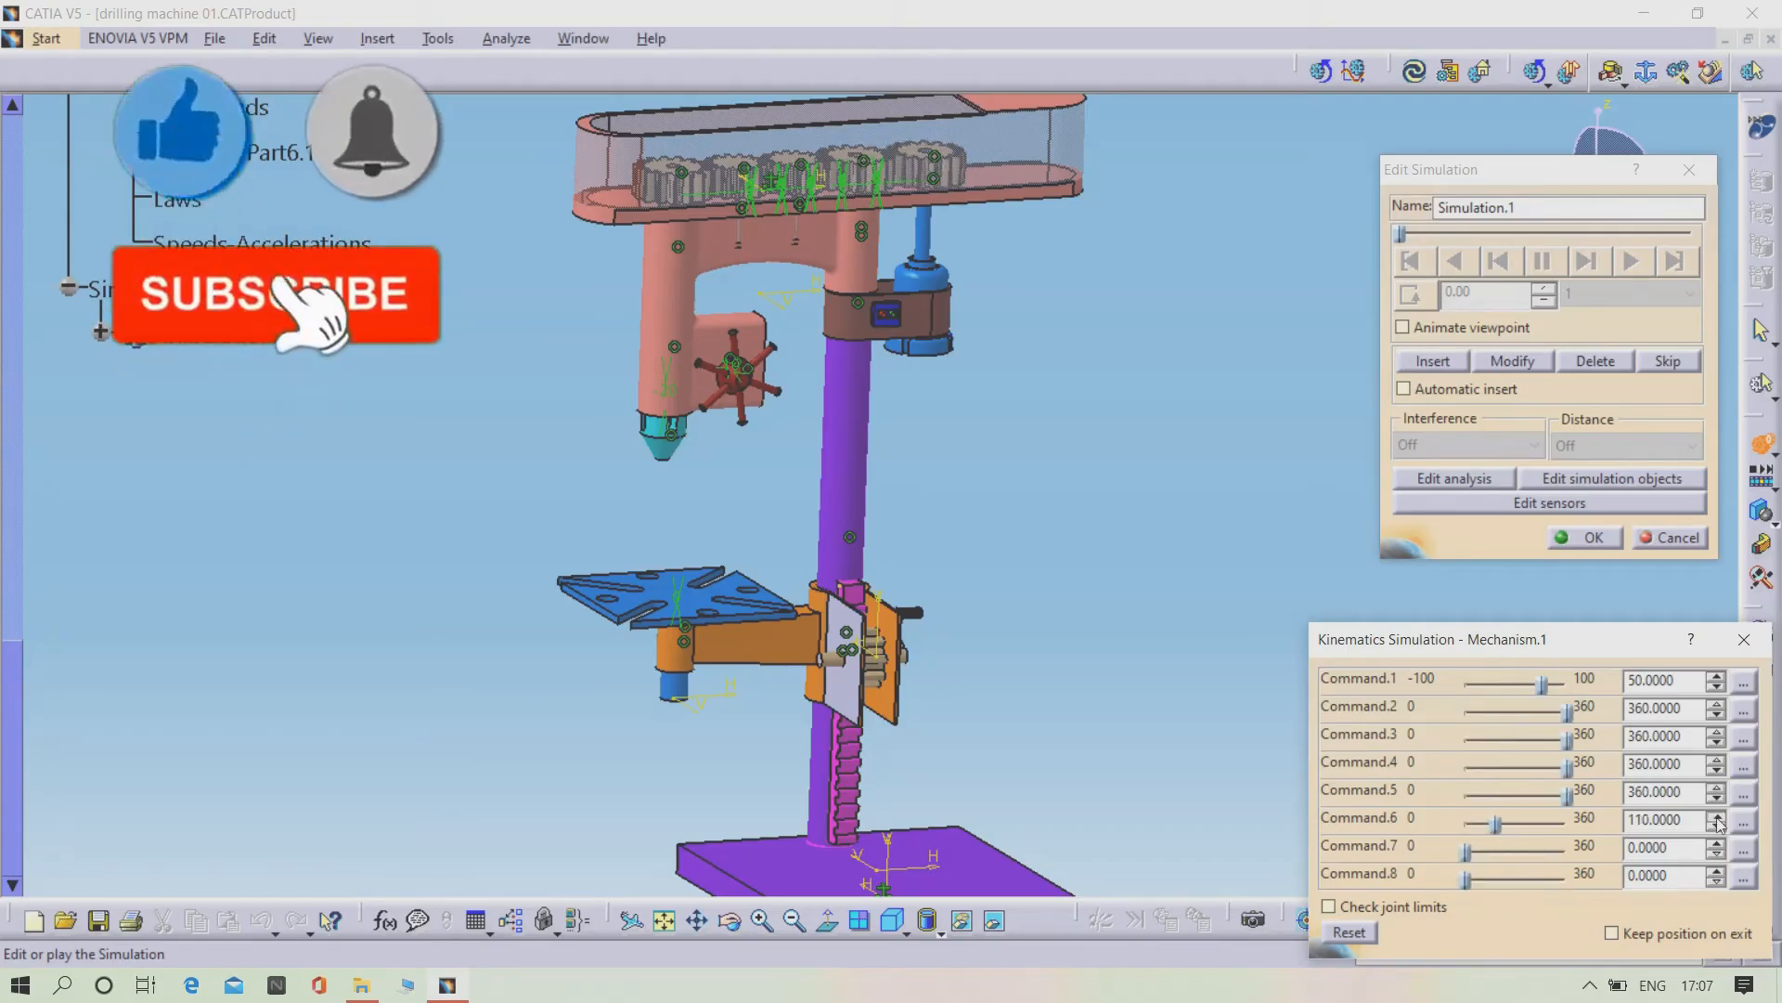
pyautogui.click(1716, 820)
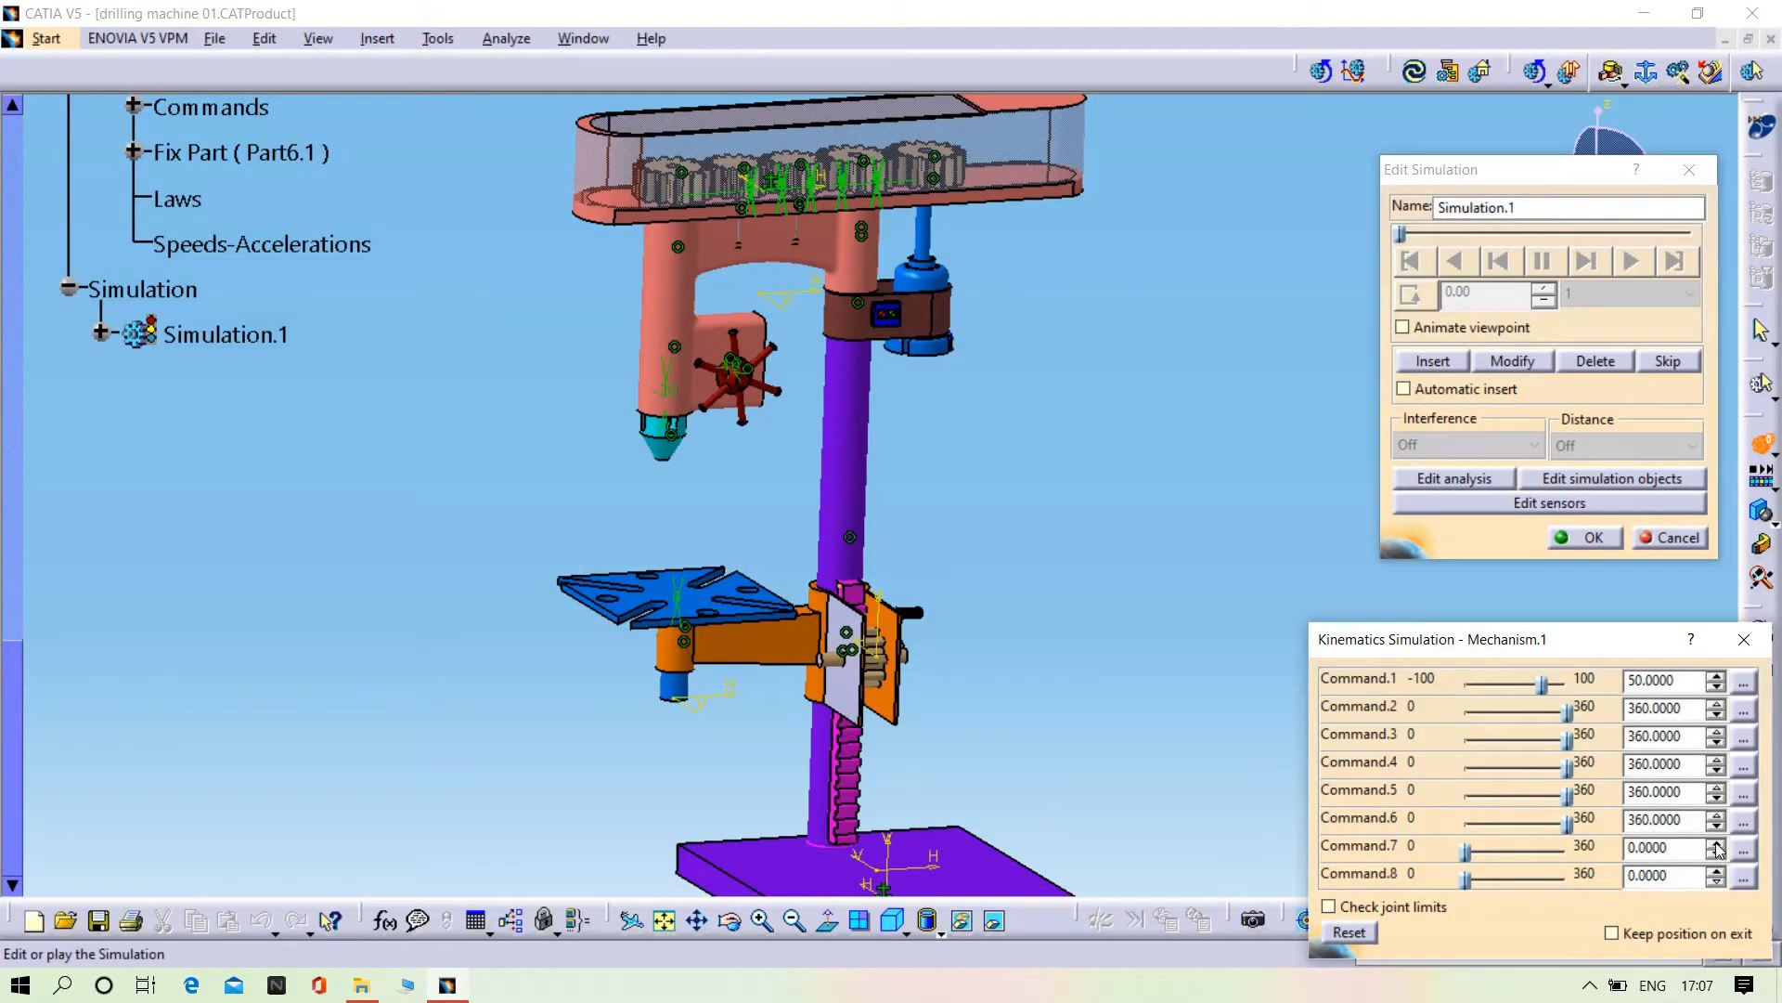
# - Set Command.7 to 360 and Command.8 to 250 in the kinematics simulation
pyautogui.click(1716, 845)
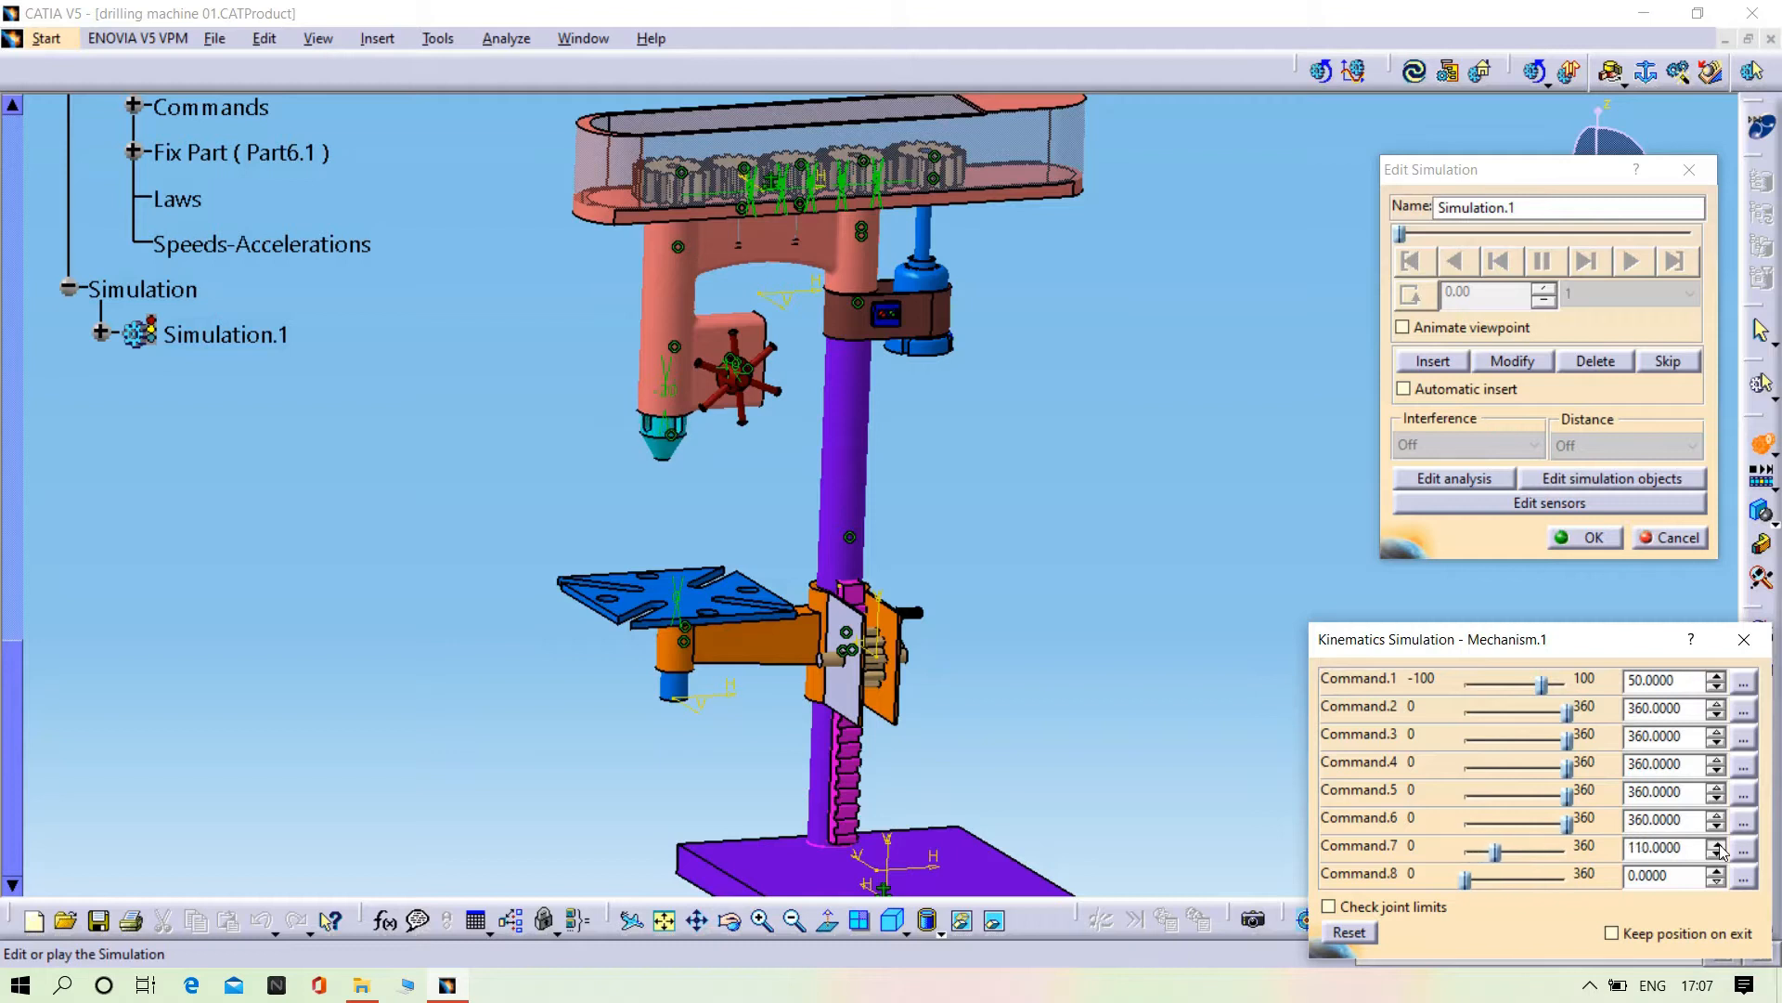
pyautogui.click(1717, 844)
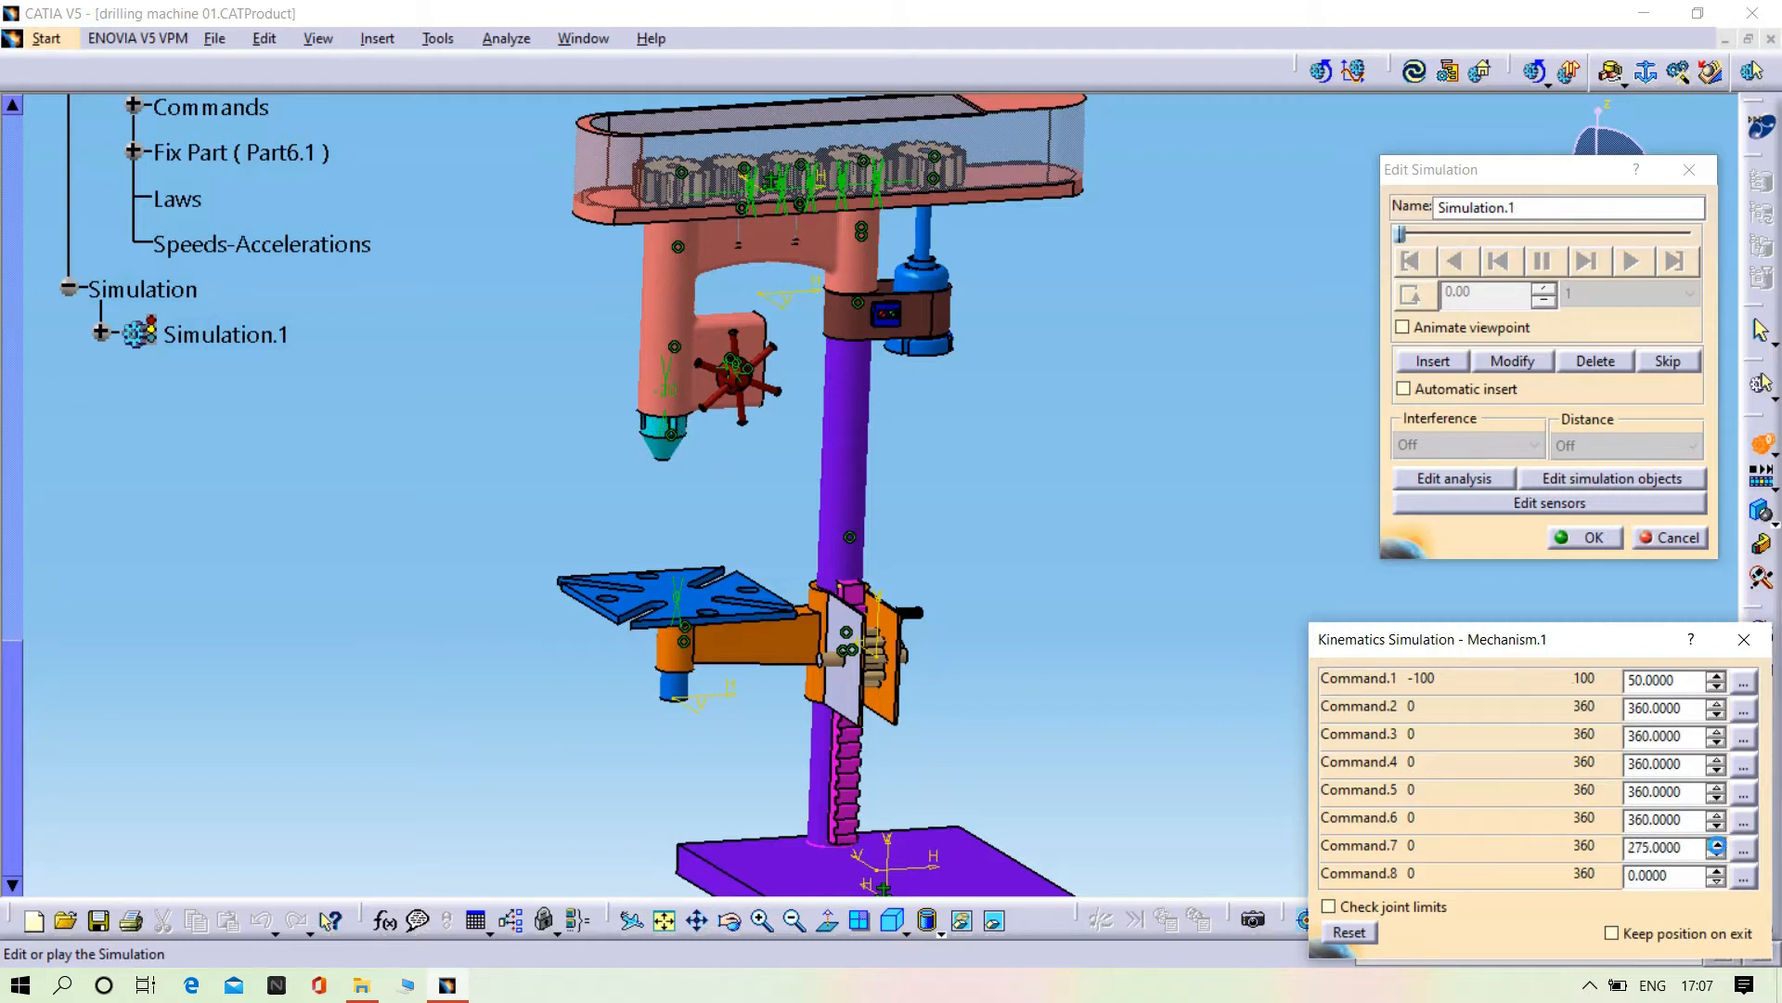
pyautogui.click(1716, 845)
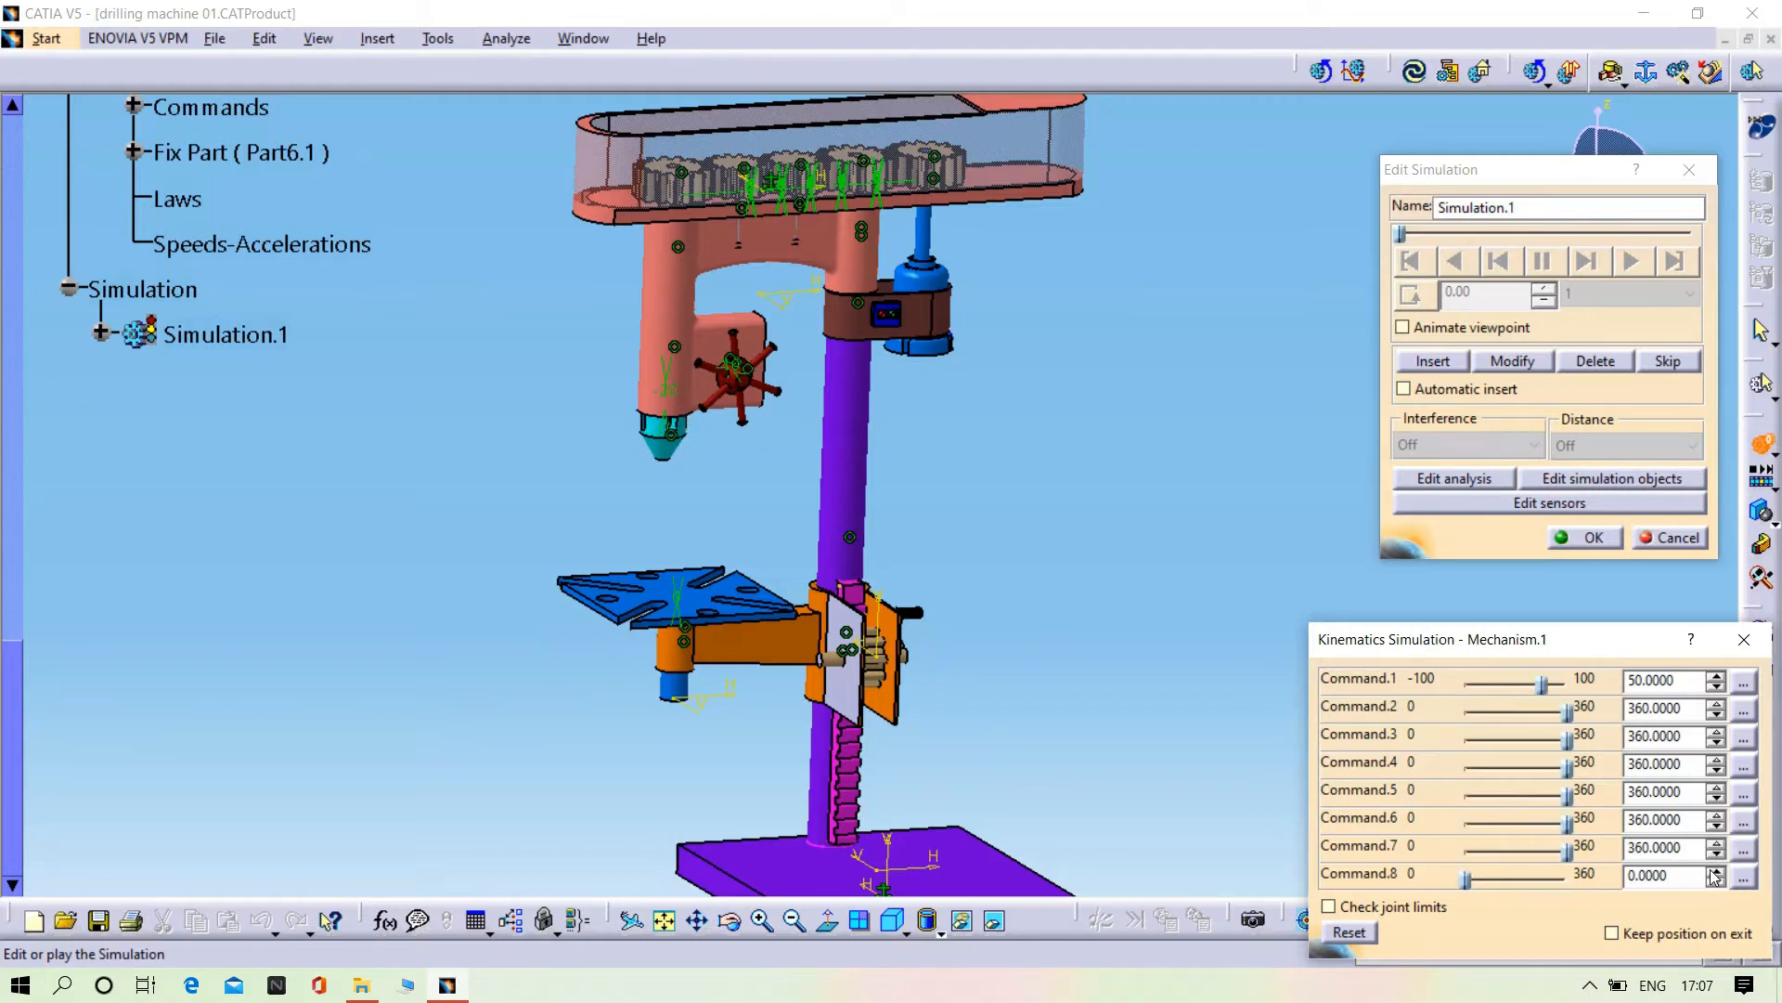
pyautogui.click(1716, 870)
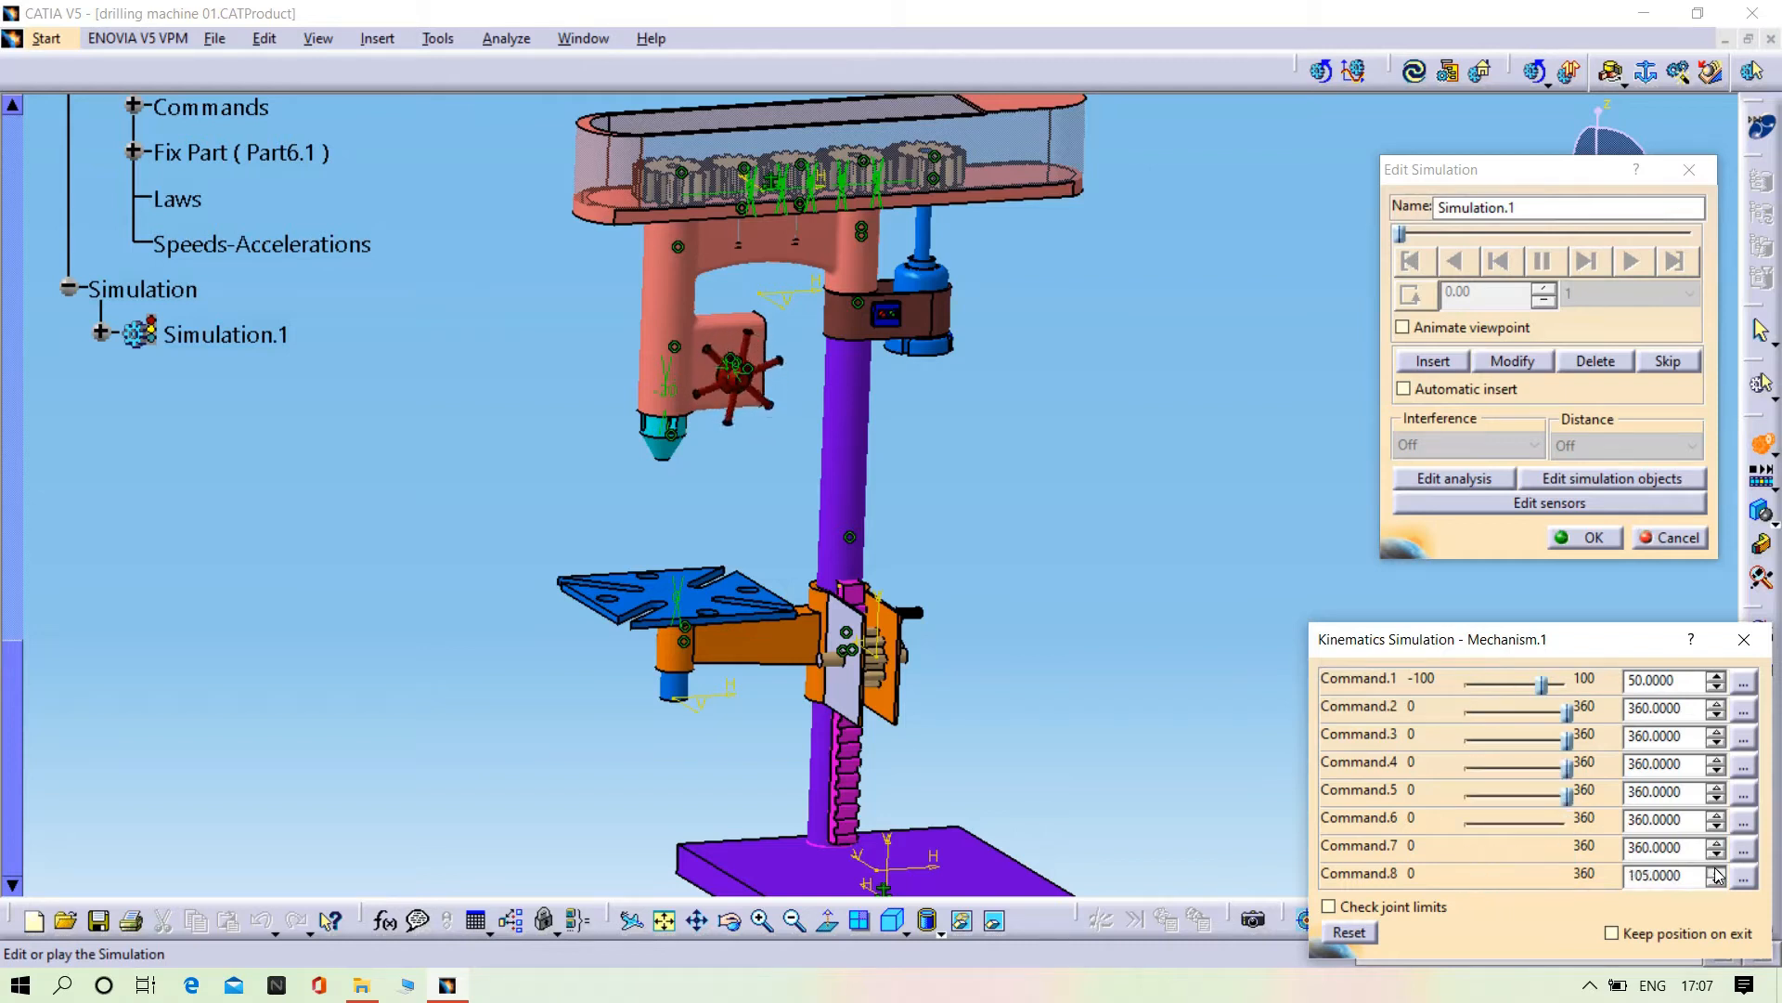
pyautogui.click(1716, 873)
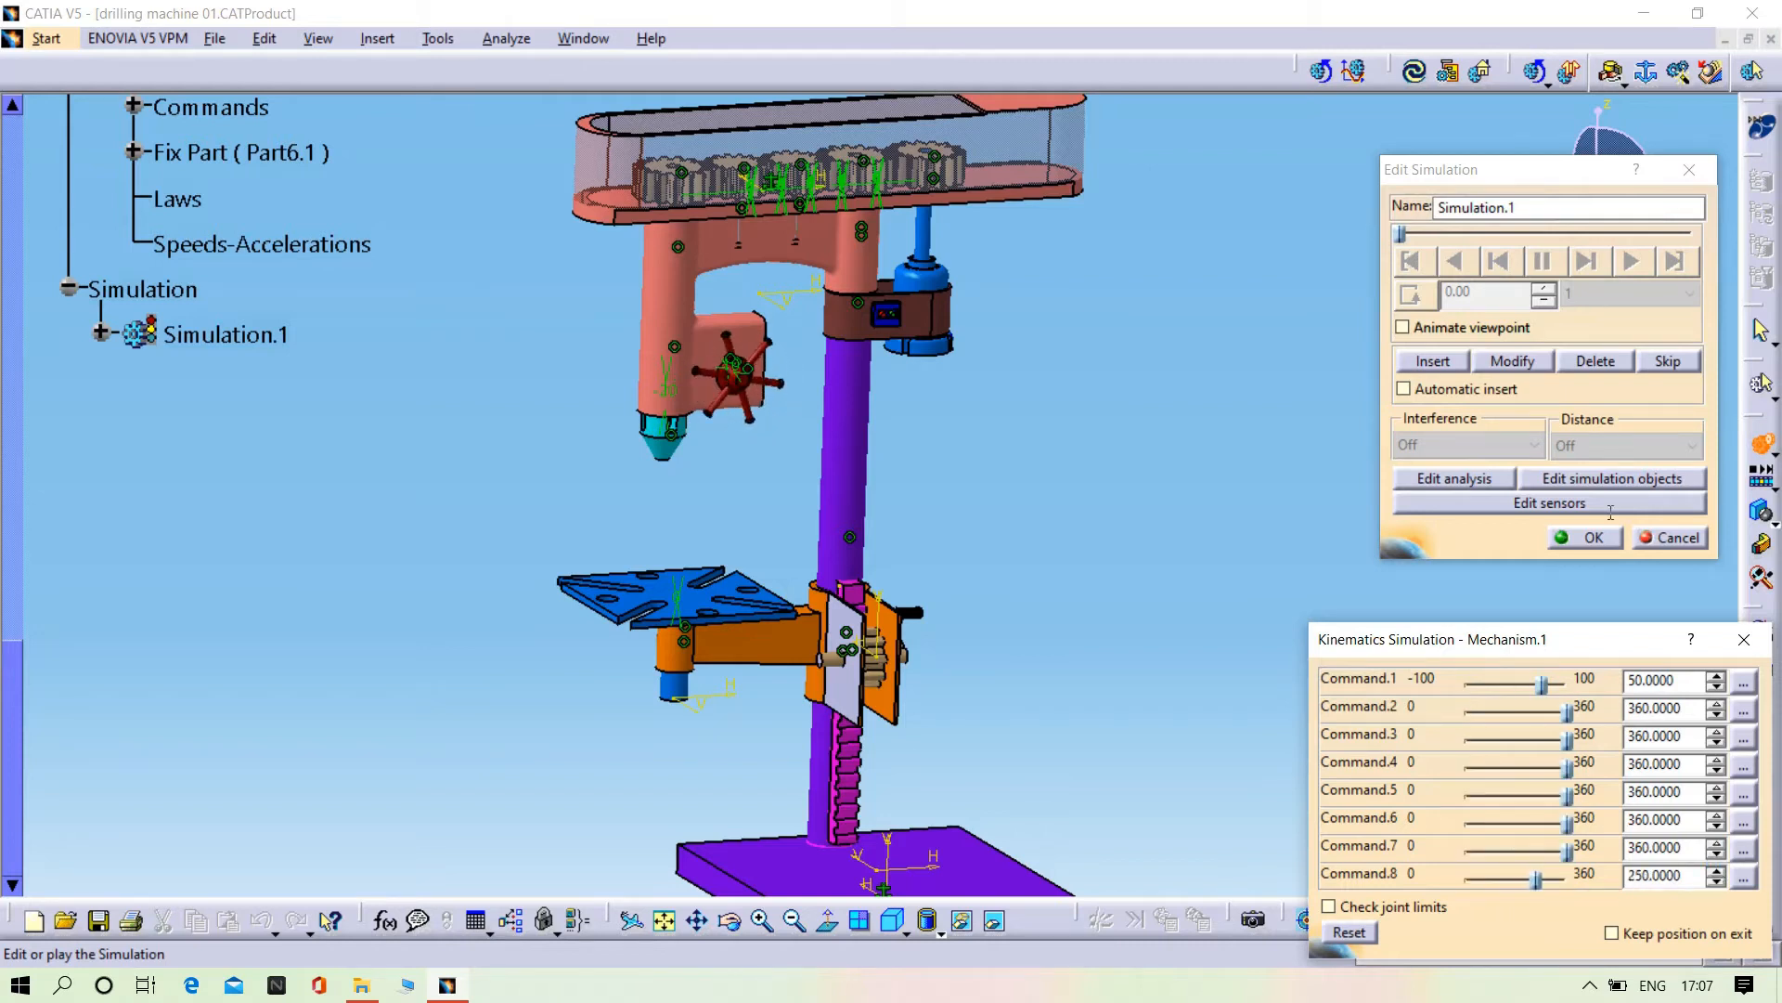
# - Insert the current position into Simulation.1, play it from the start with a 0.01 interpolation step, and accept the simulation
pyautogui.click(1432, 360)
pyautogui.click(1634, 293)
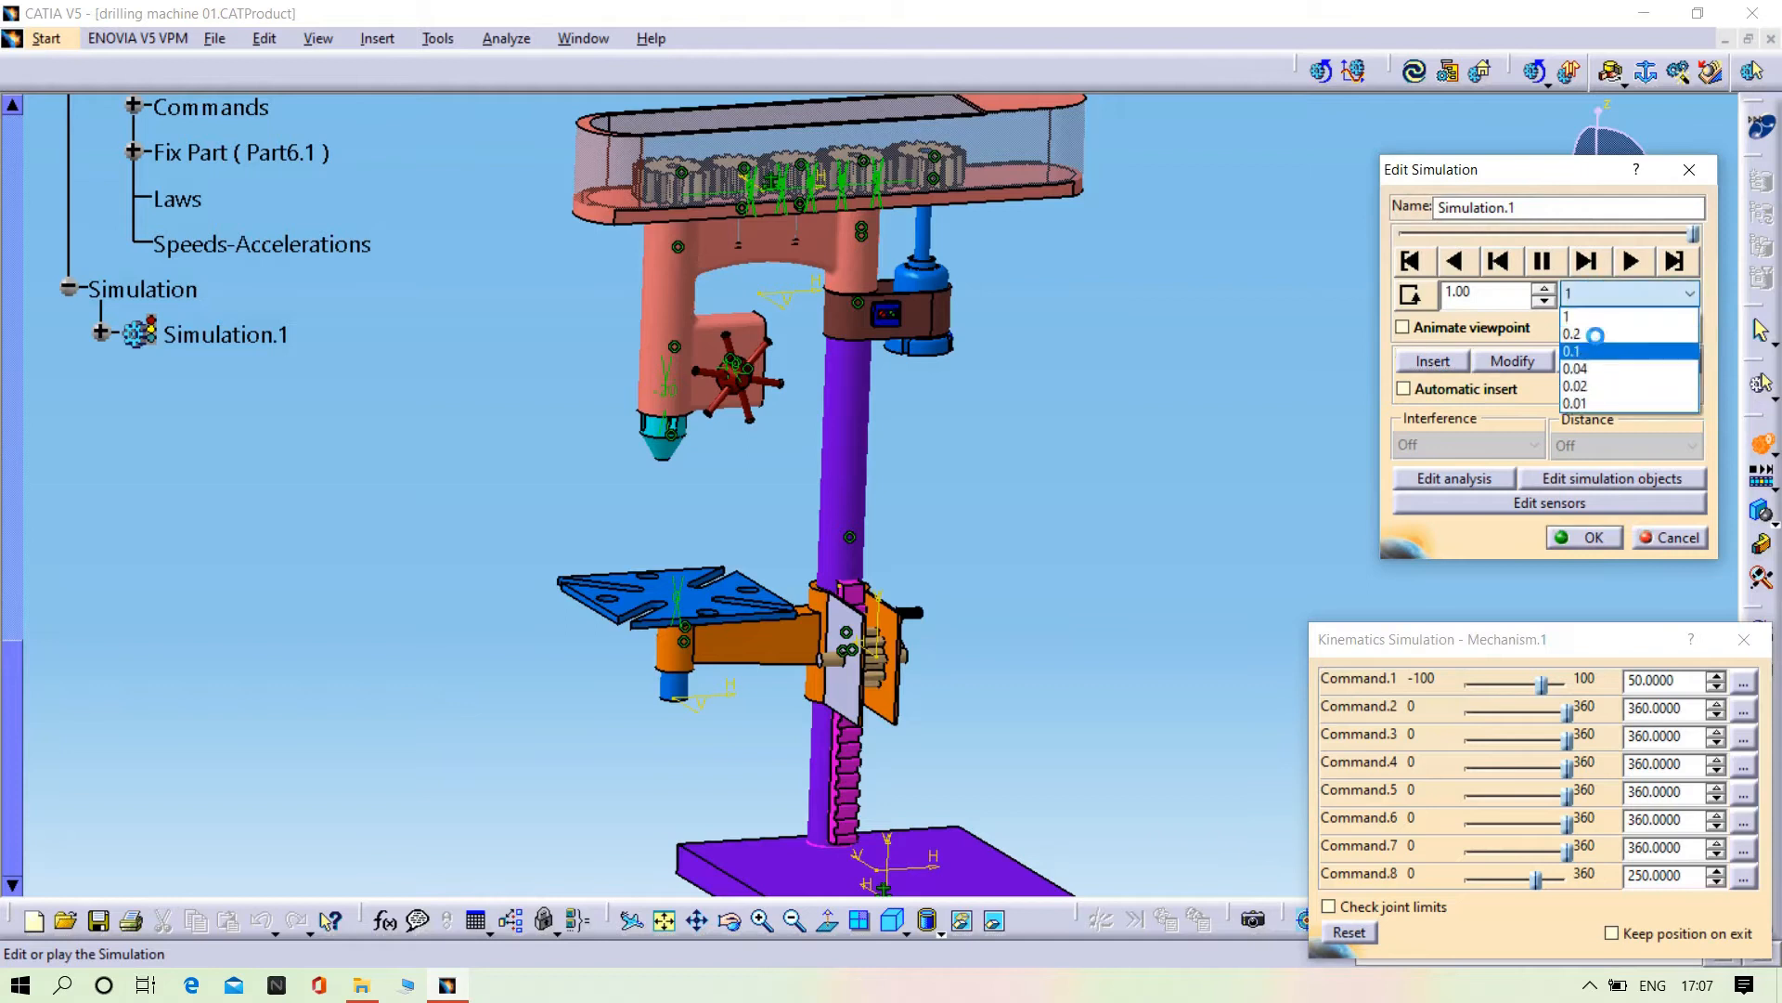
pyautogui.click(1579, 405)
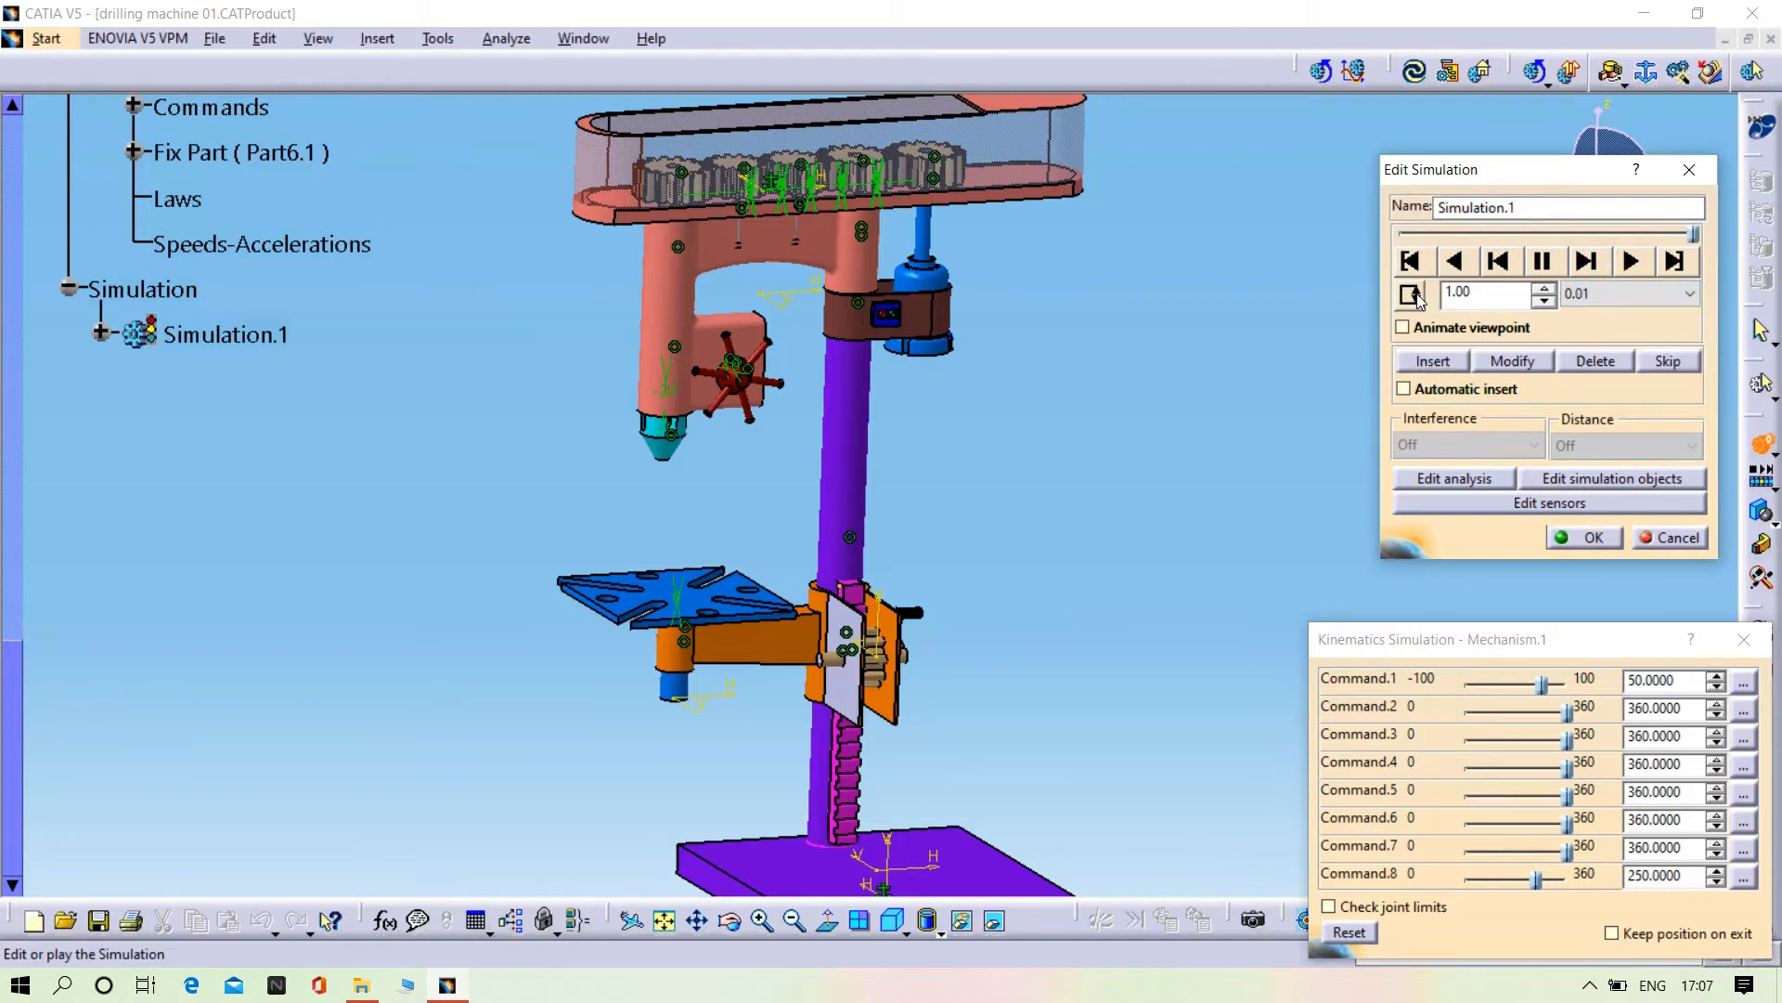
pyautogui.click(1545, 304)
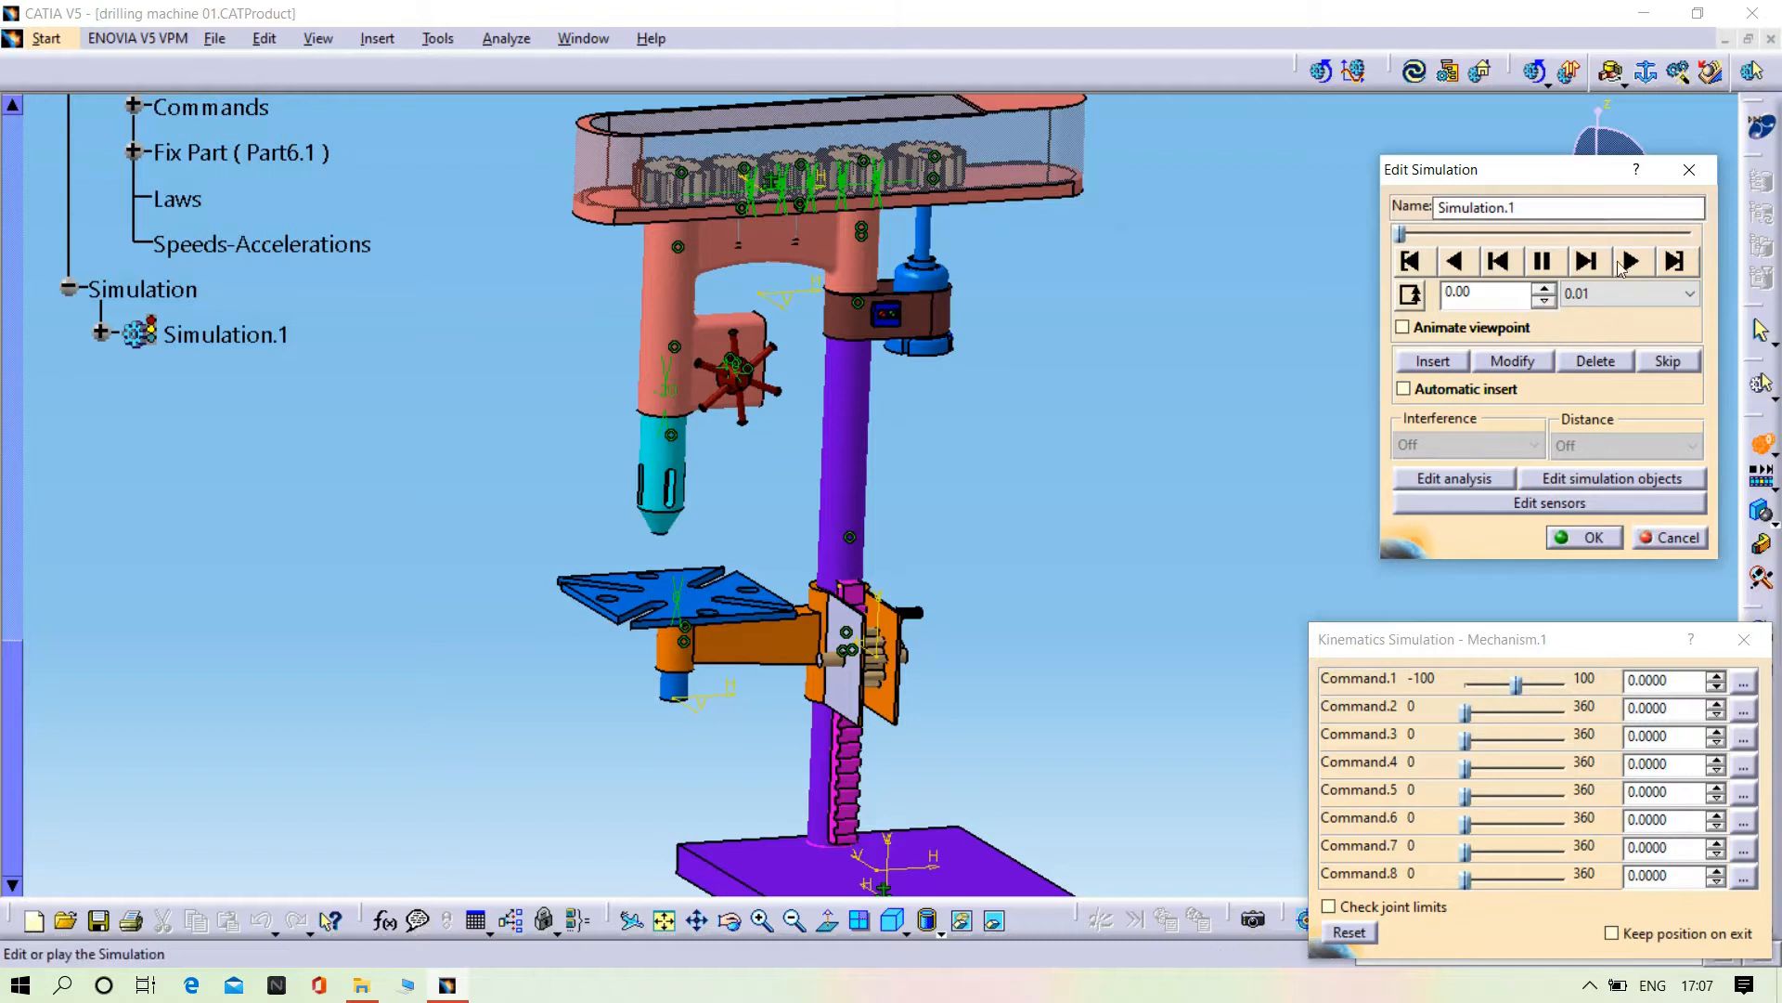
pyautogui.click(1631, 261)
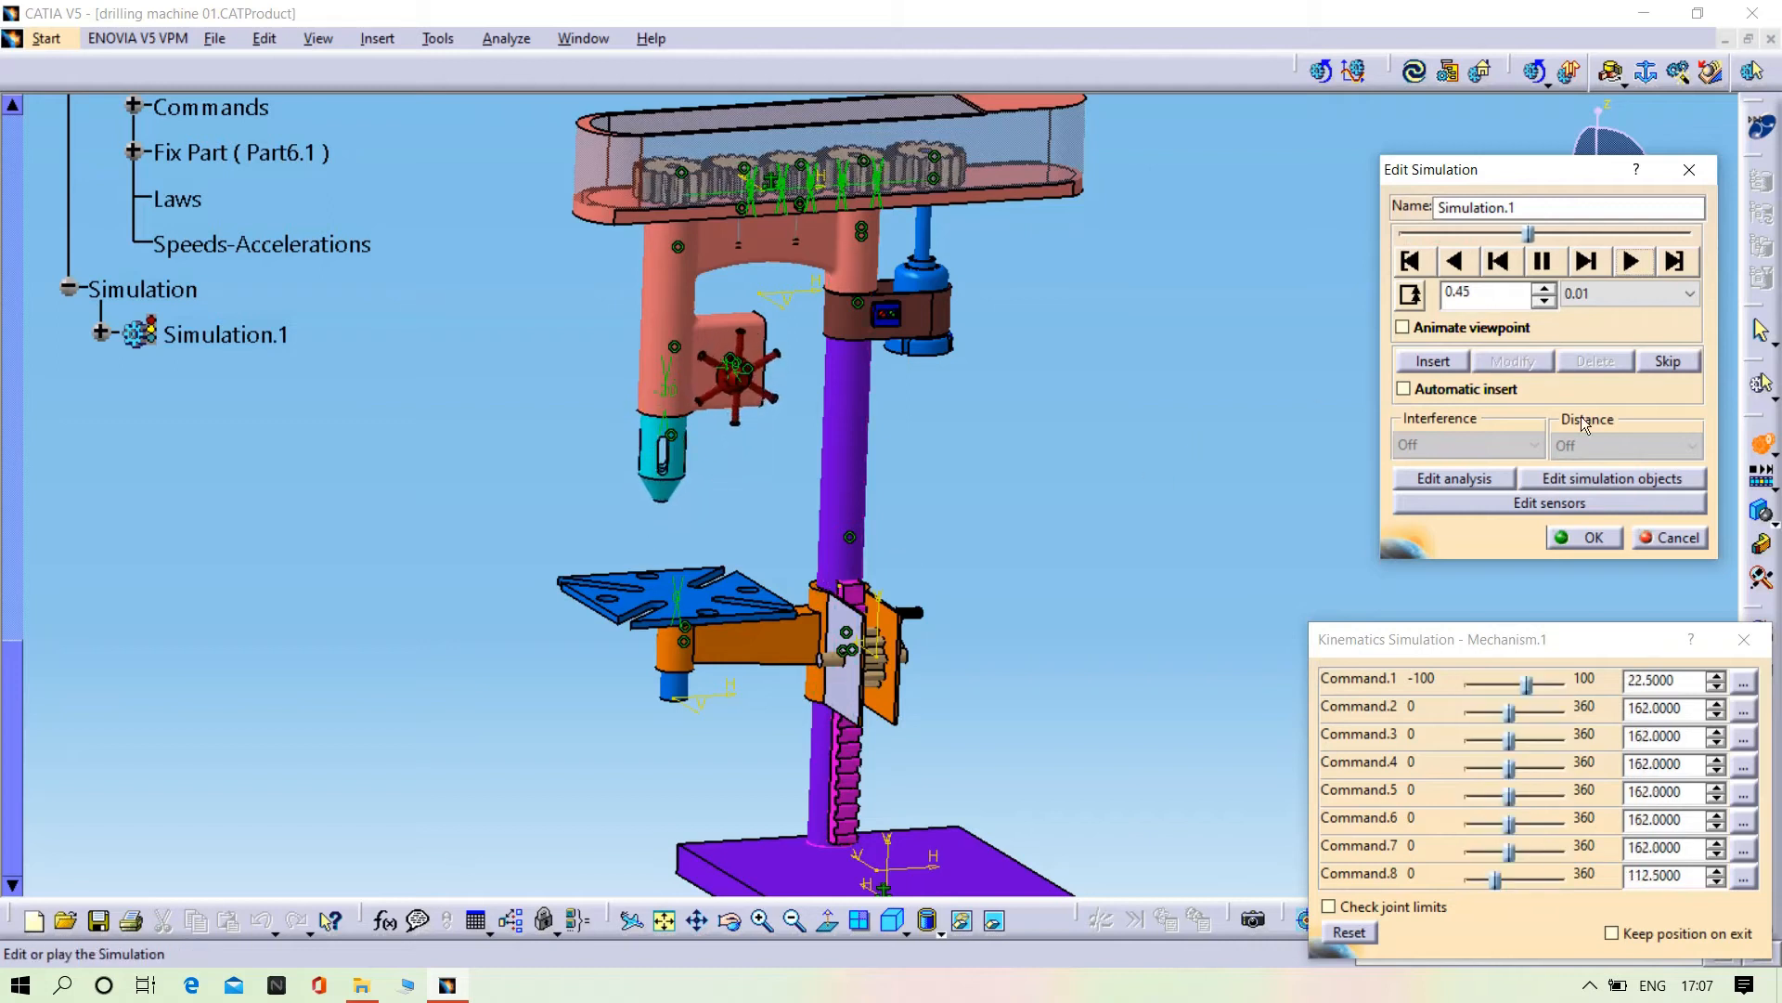
pyautogui.click(1613, 537)
pyautogui.moveTo(1043, 443)
pyautogui.mouseDown(button='middle')
pyautogui.moveTo(1019, 405)
pyautogui.moveTo(1046, 426)
pyautogui.mouseUp(button='middle')
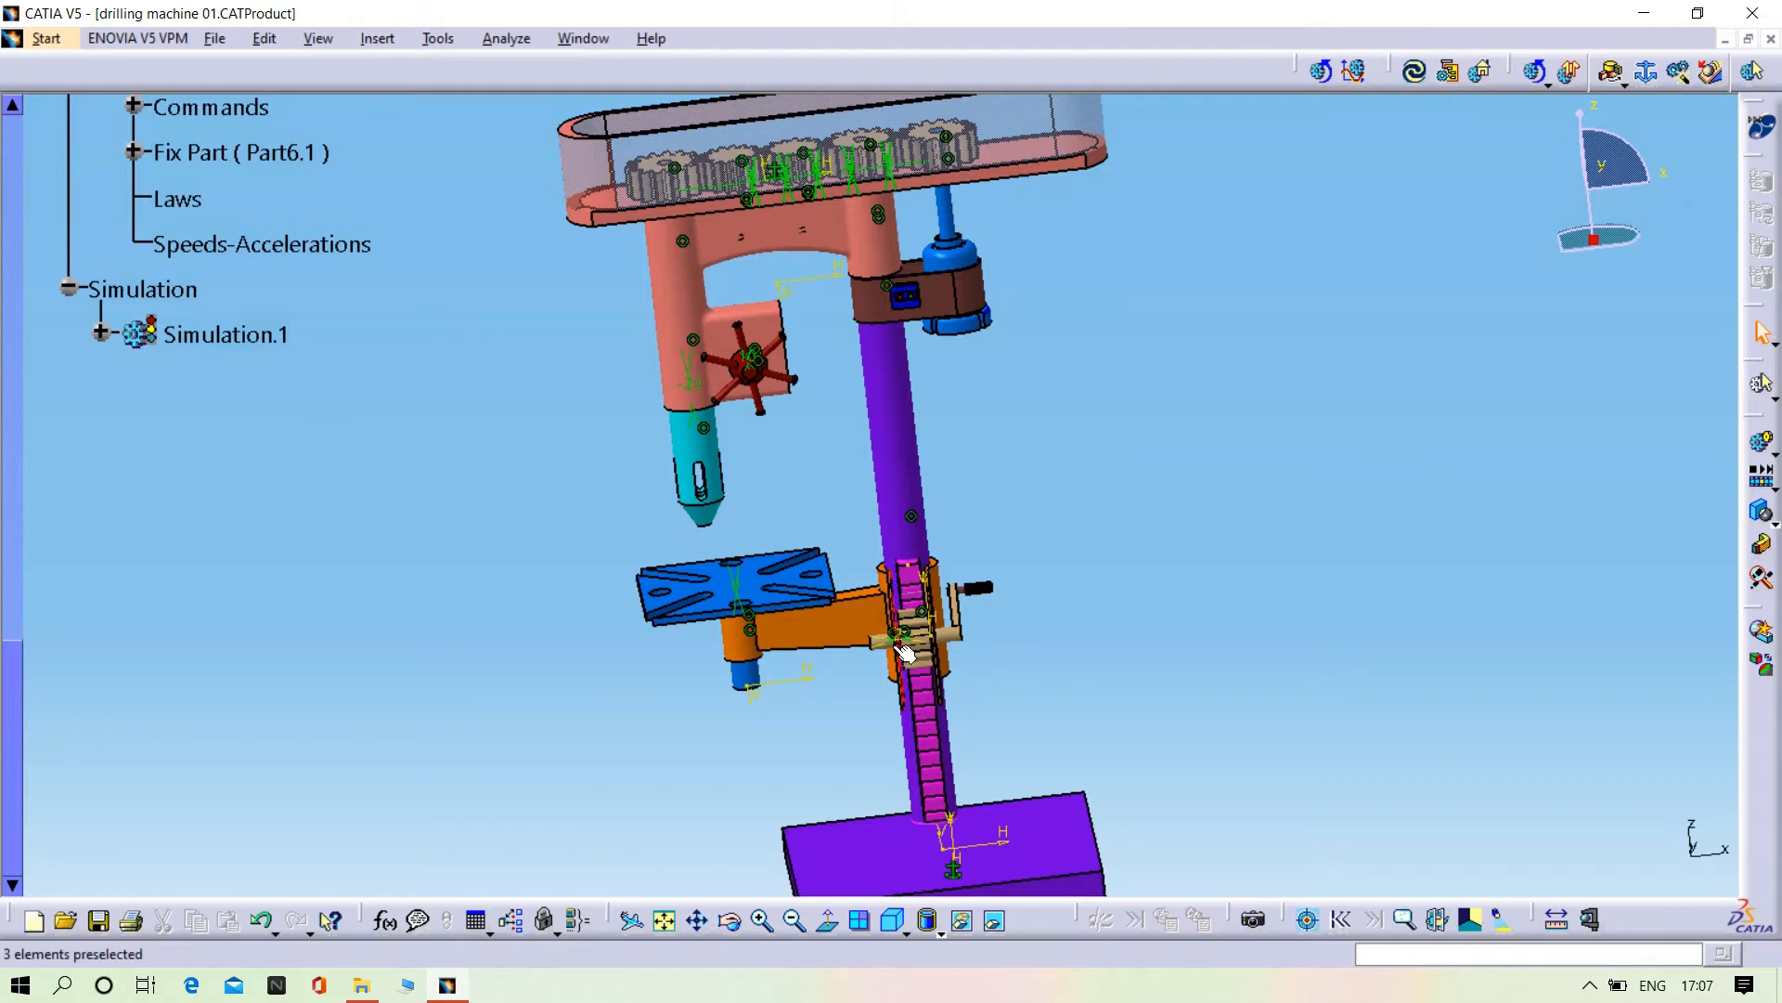
pyautogui.scroll(5, 159, 386)
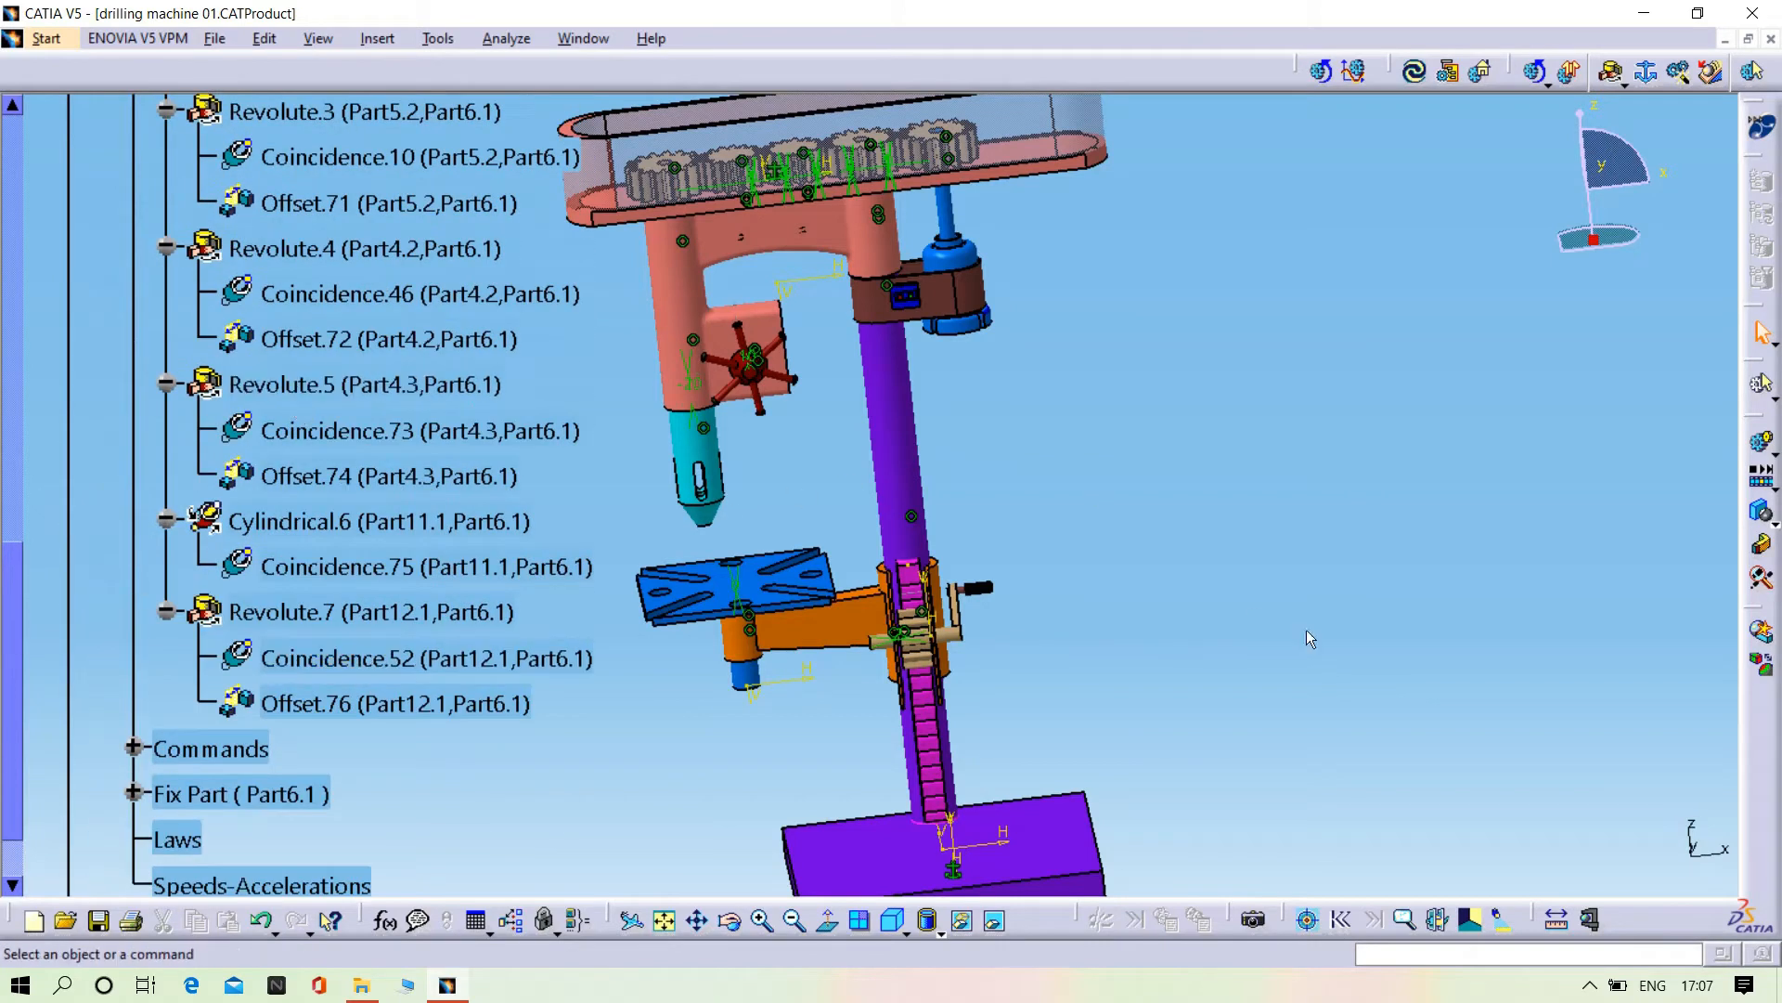
pyautogui.scroll(-2, 1309, 639)
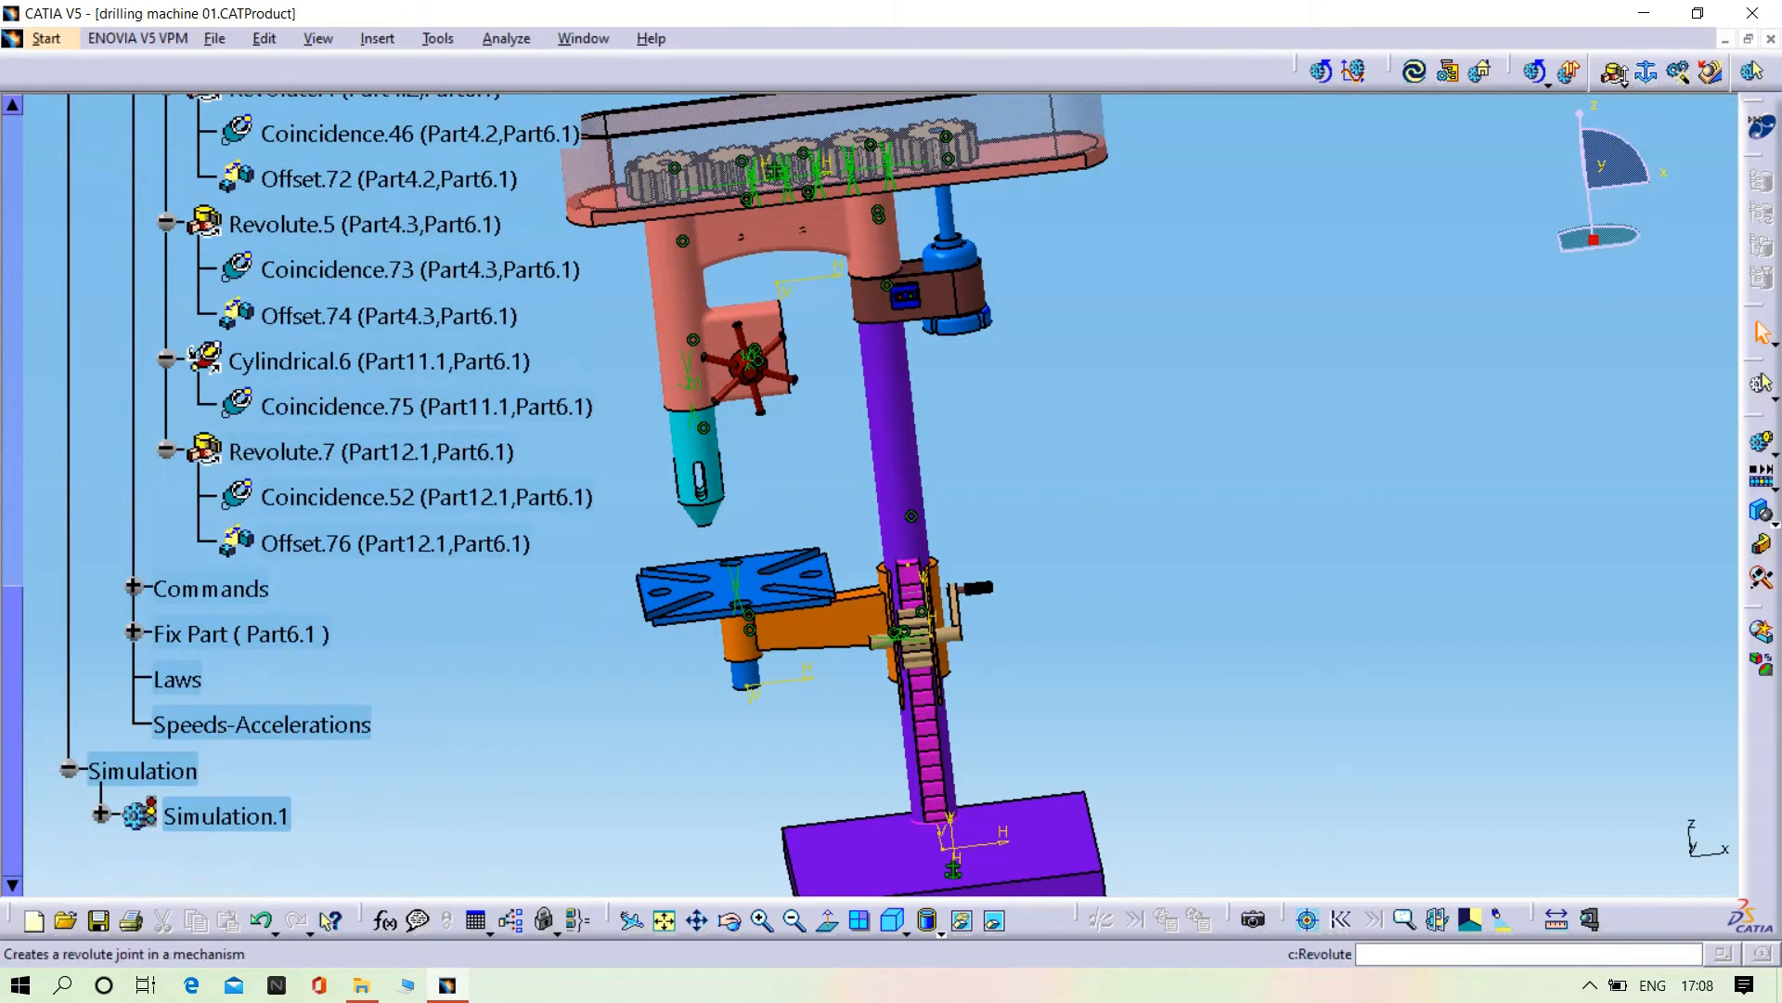
# - Start a cylindrical joint and assign it to a new mechanism named Mechanism.2
pyautogui.click(1625, 85)
pyautogui.click(1646, 167)
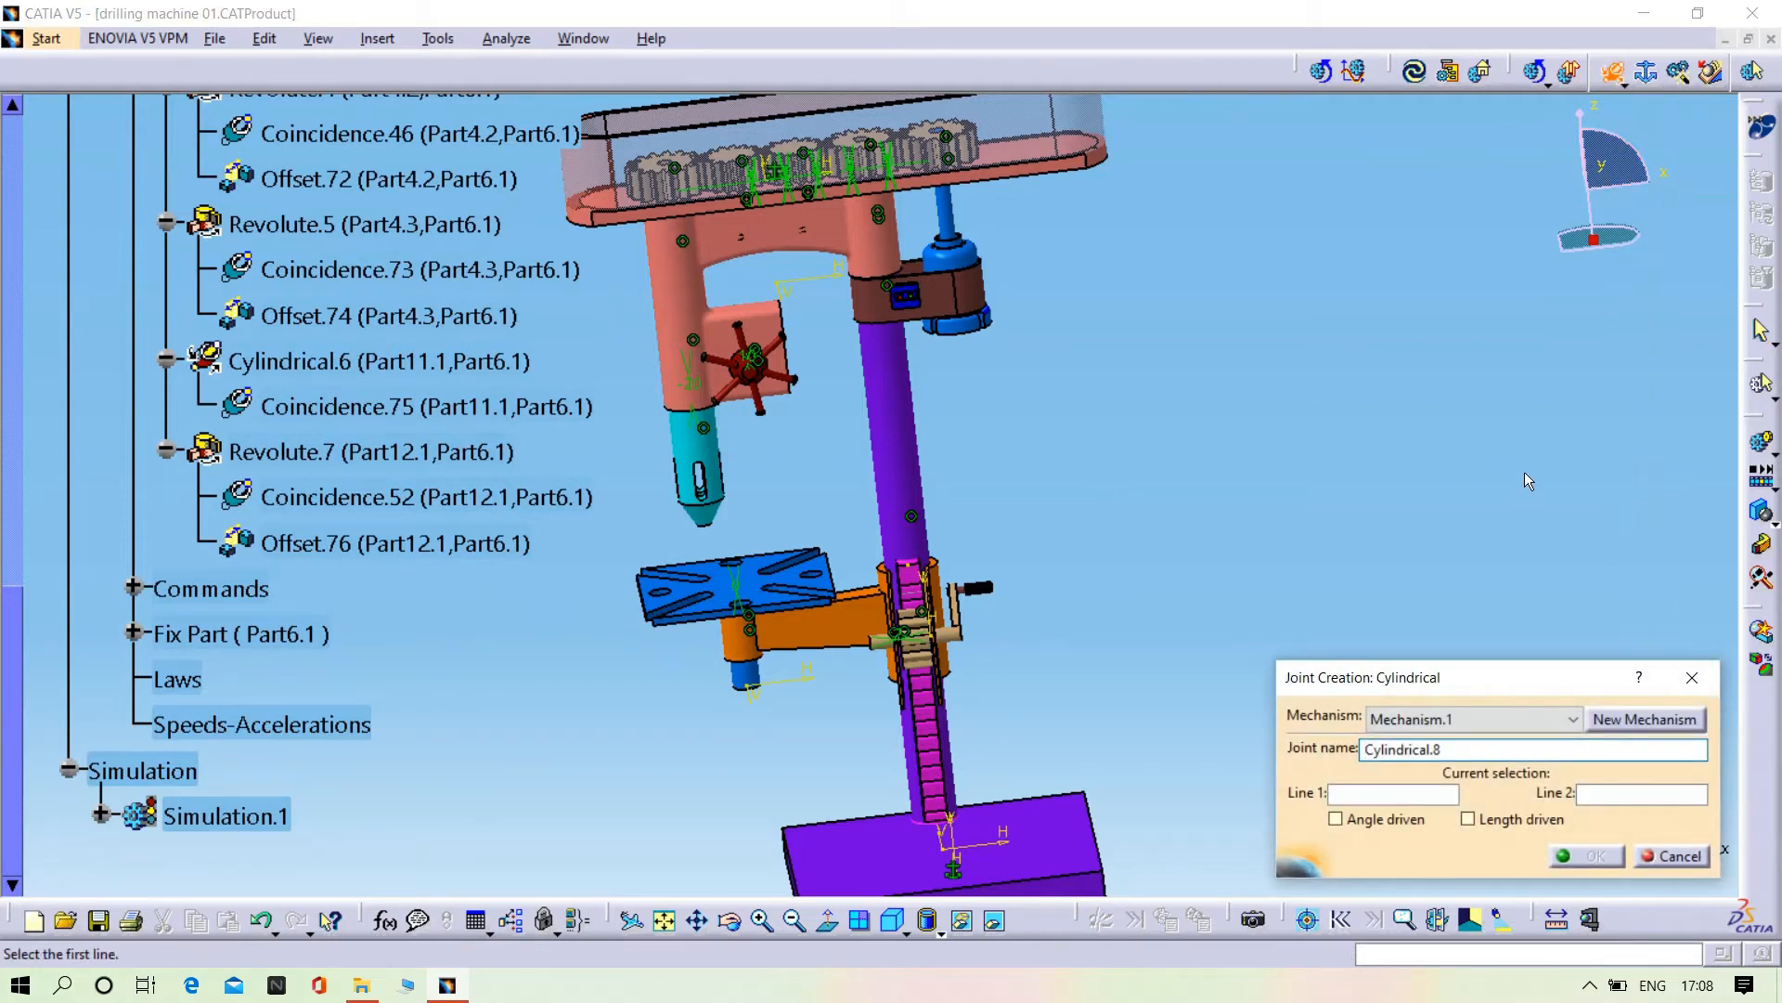
pyautogui.click(1632, 718)
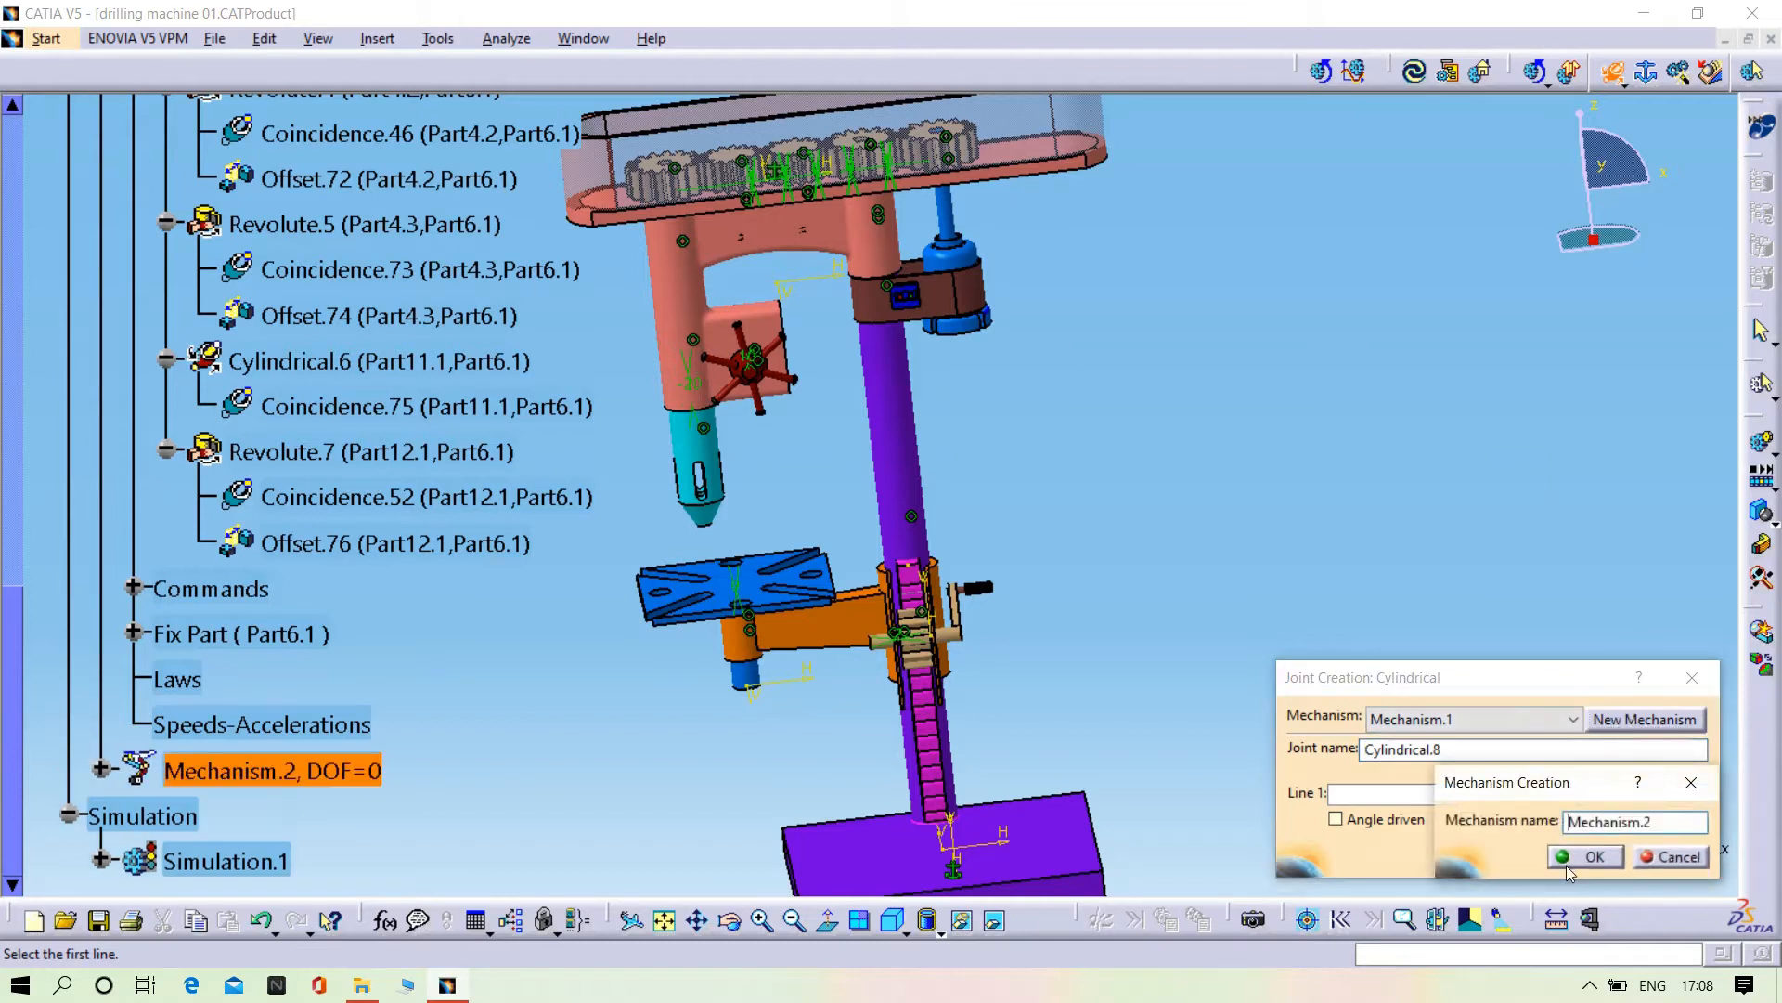
pyautogui.click(1575, 859)
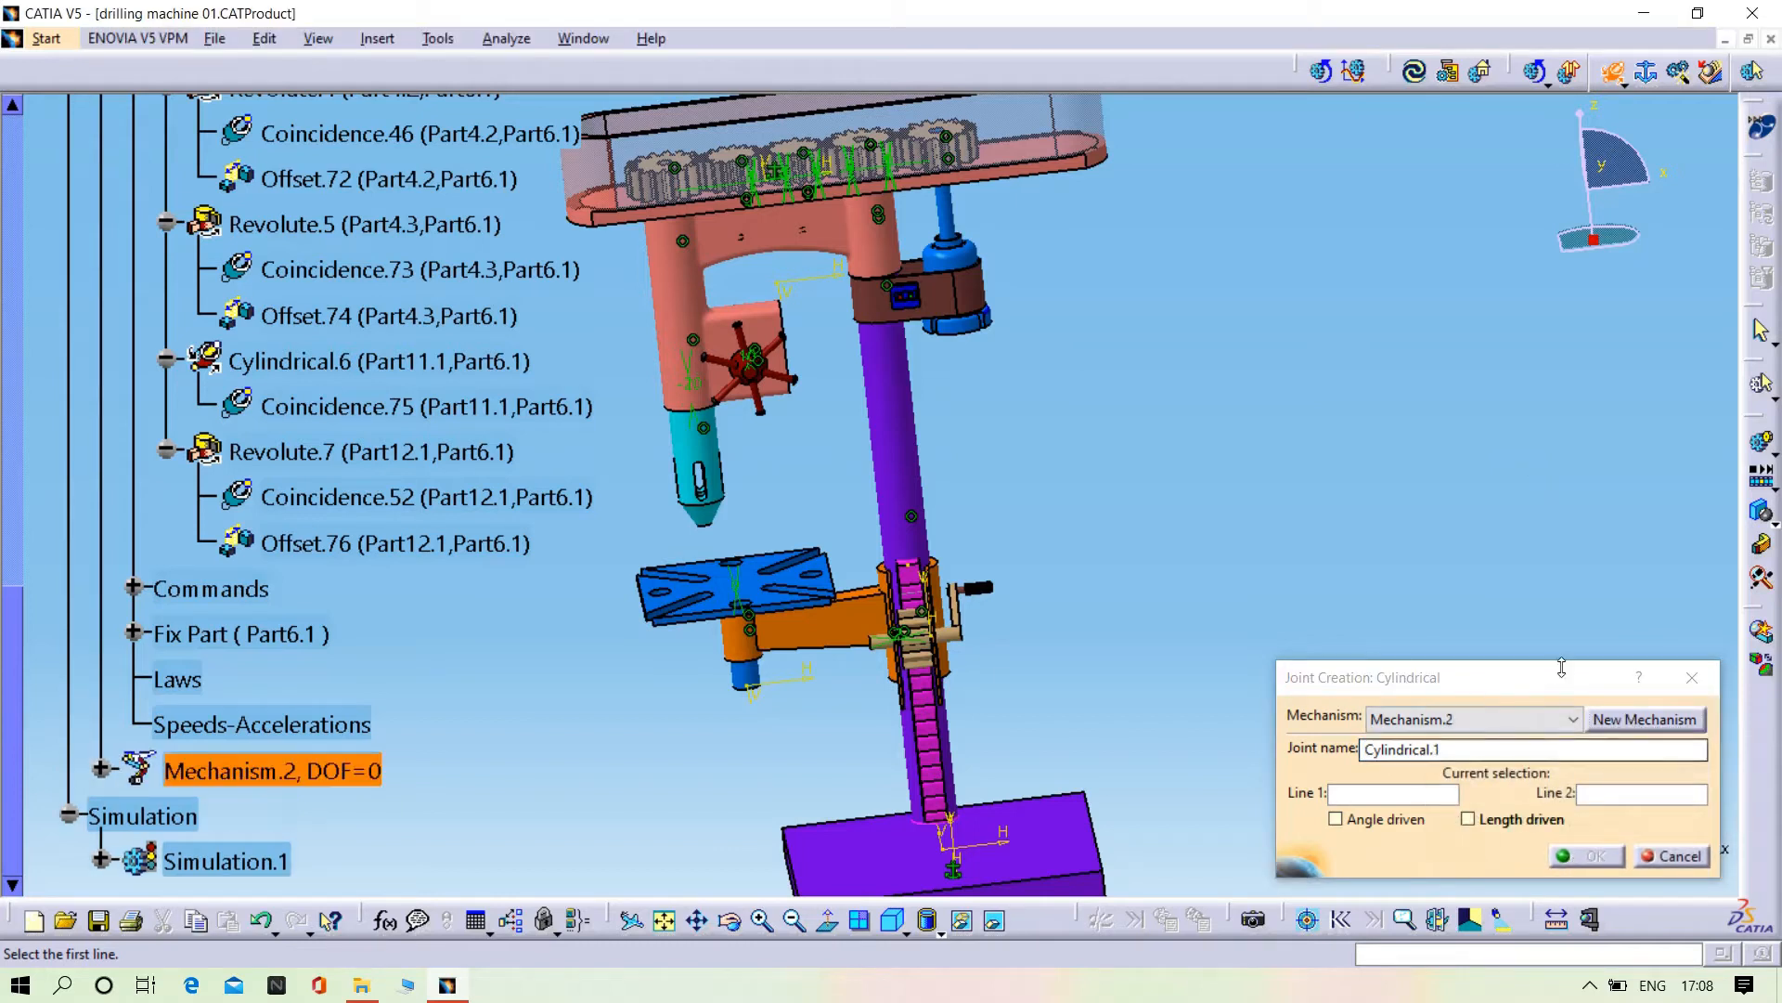
# - Create the length-driven cylindrical joint between the orange table arm's sleeve axis and the purple column axis
pyautogui.moveTo(1074, 637); pyautogui.dragTo(680, 462, button='middle')
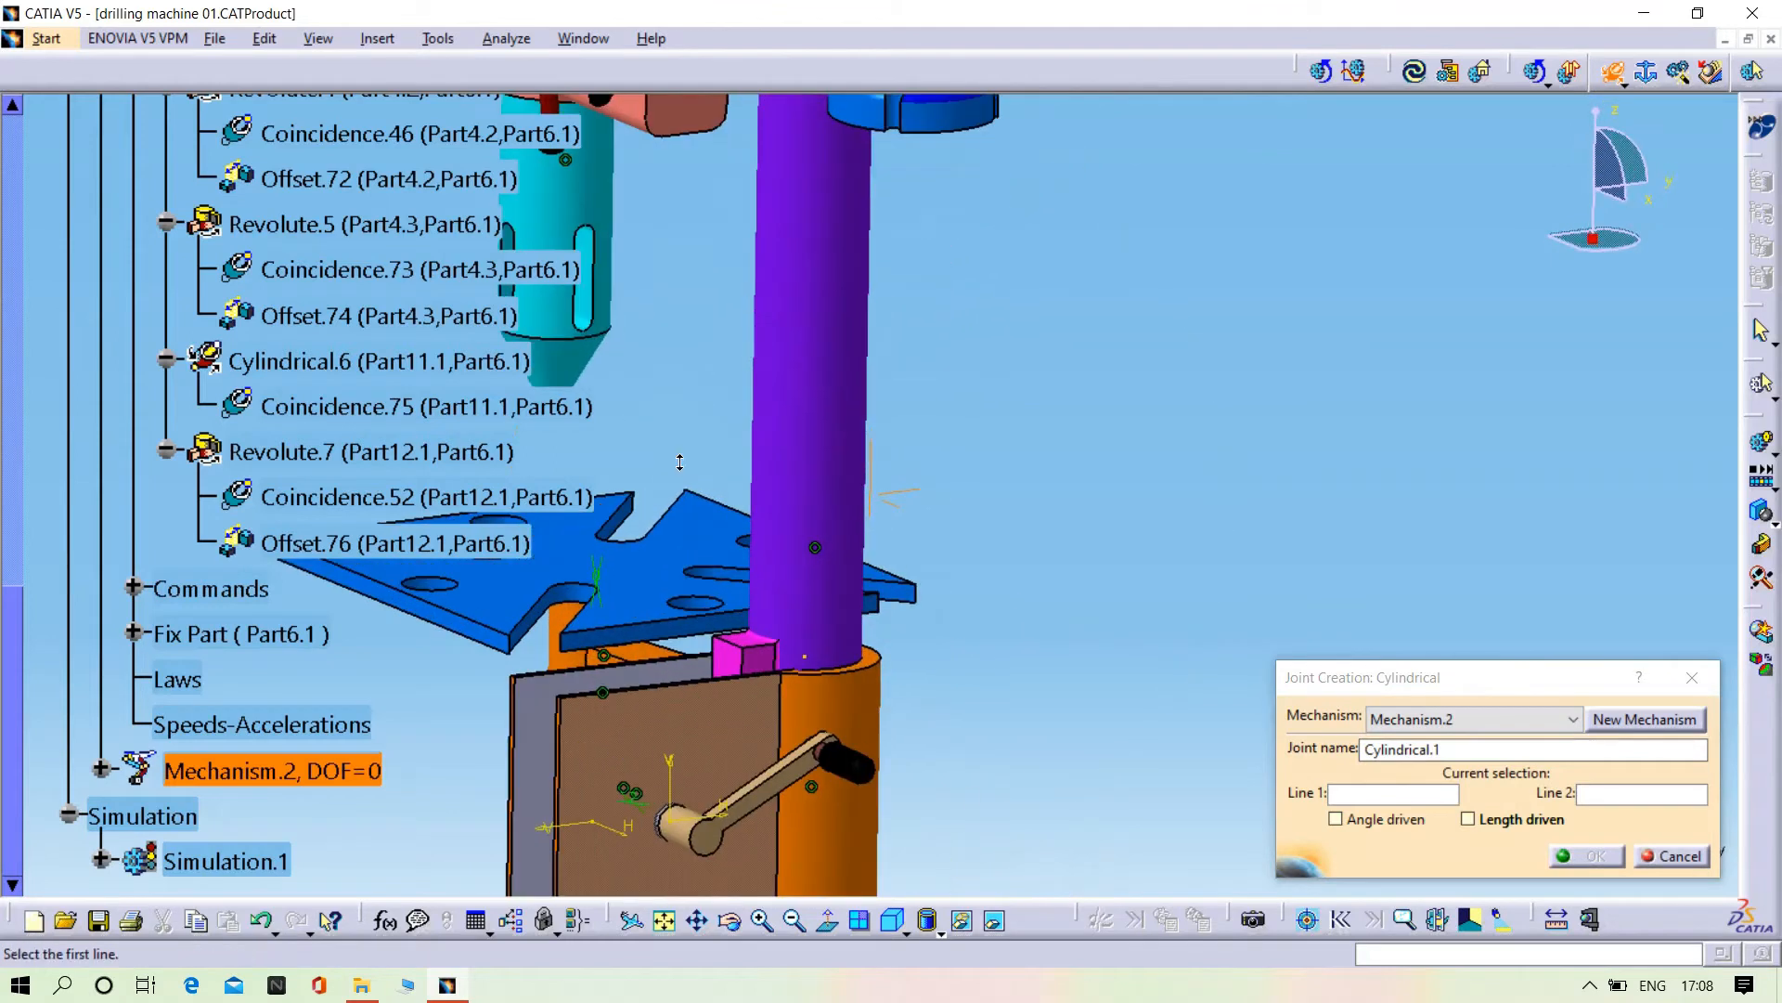
pyautogui.click(824, 823)
pyautogui.moveTo(824, 823); pyautogui.dragTo(1003, 641, button='middle')
pyautogui.click(868, 301)
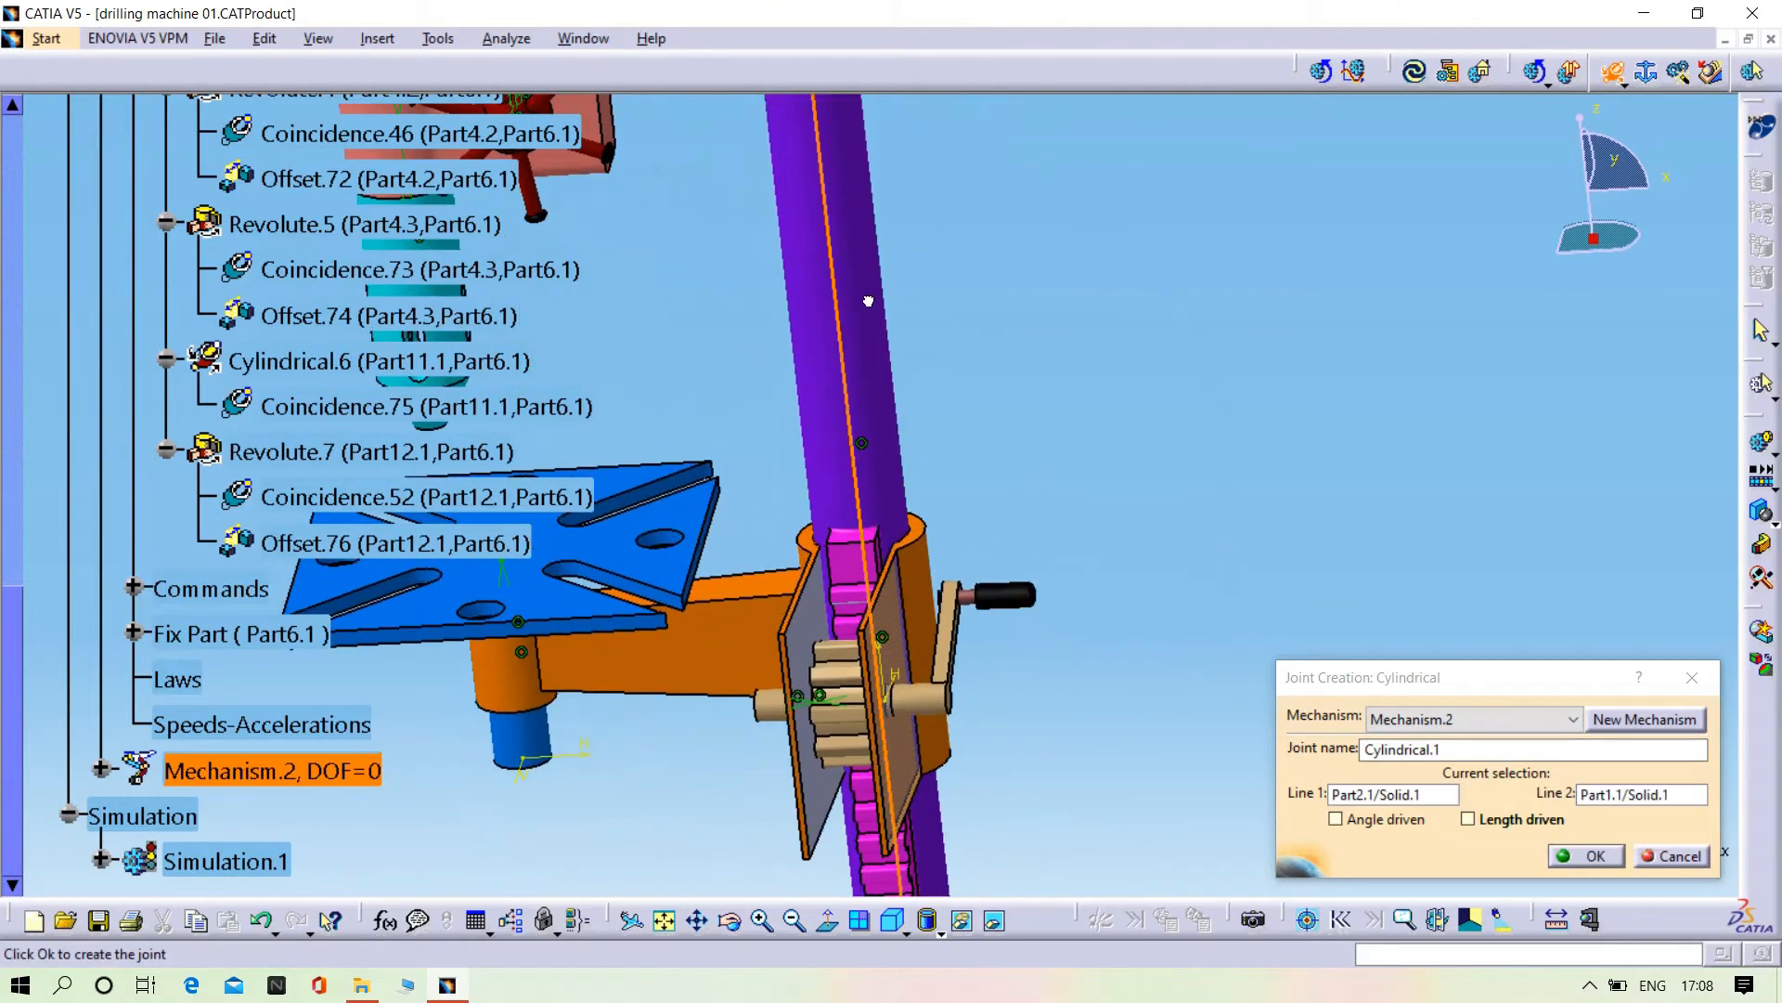
pyautogui.click(1483, 821)
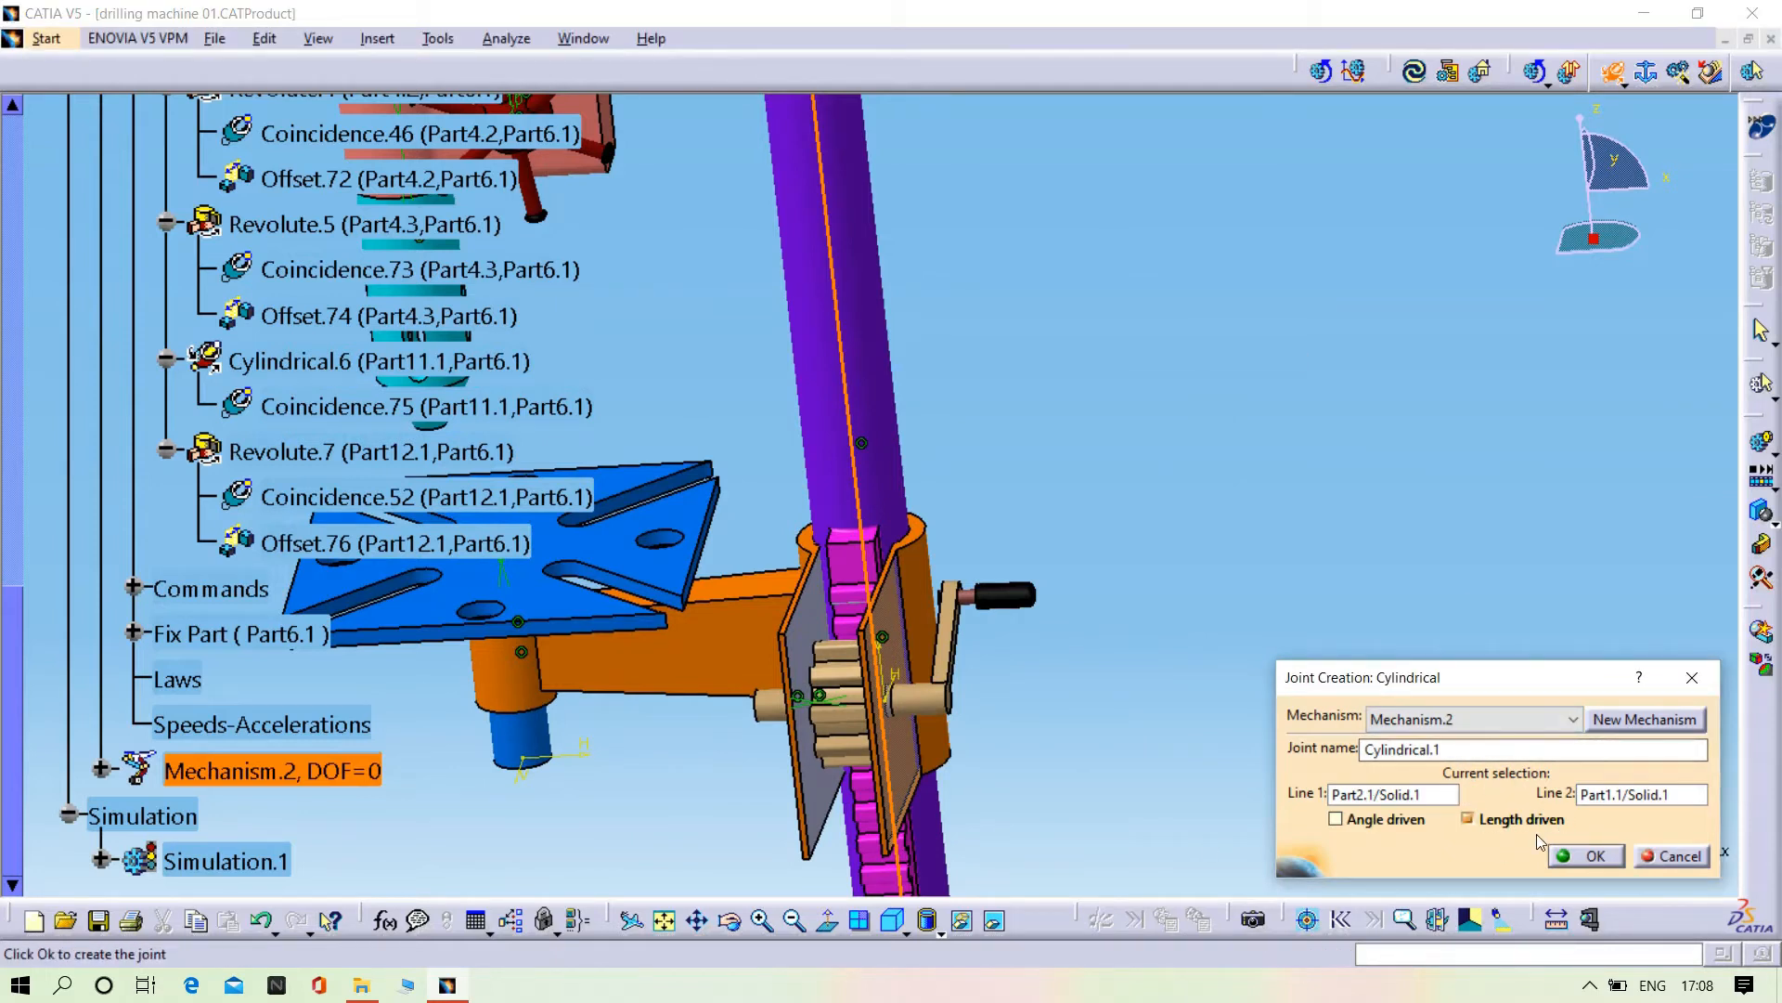
pyautogui.click(1586, 855)
# - Start a revolute joint in Mechanism.2 using the blue table's shaft axis and the arm's bore axis, hiding the table to reach the bore
pyautogui.moveTo(1551, 620); pyautogui.dragTo(1621, 567, button='middle')
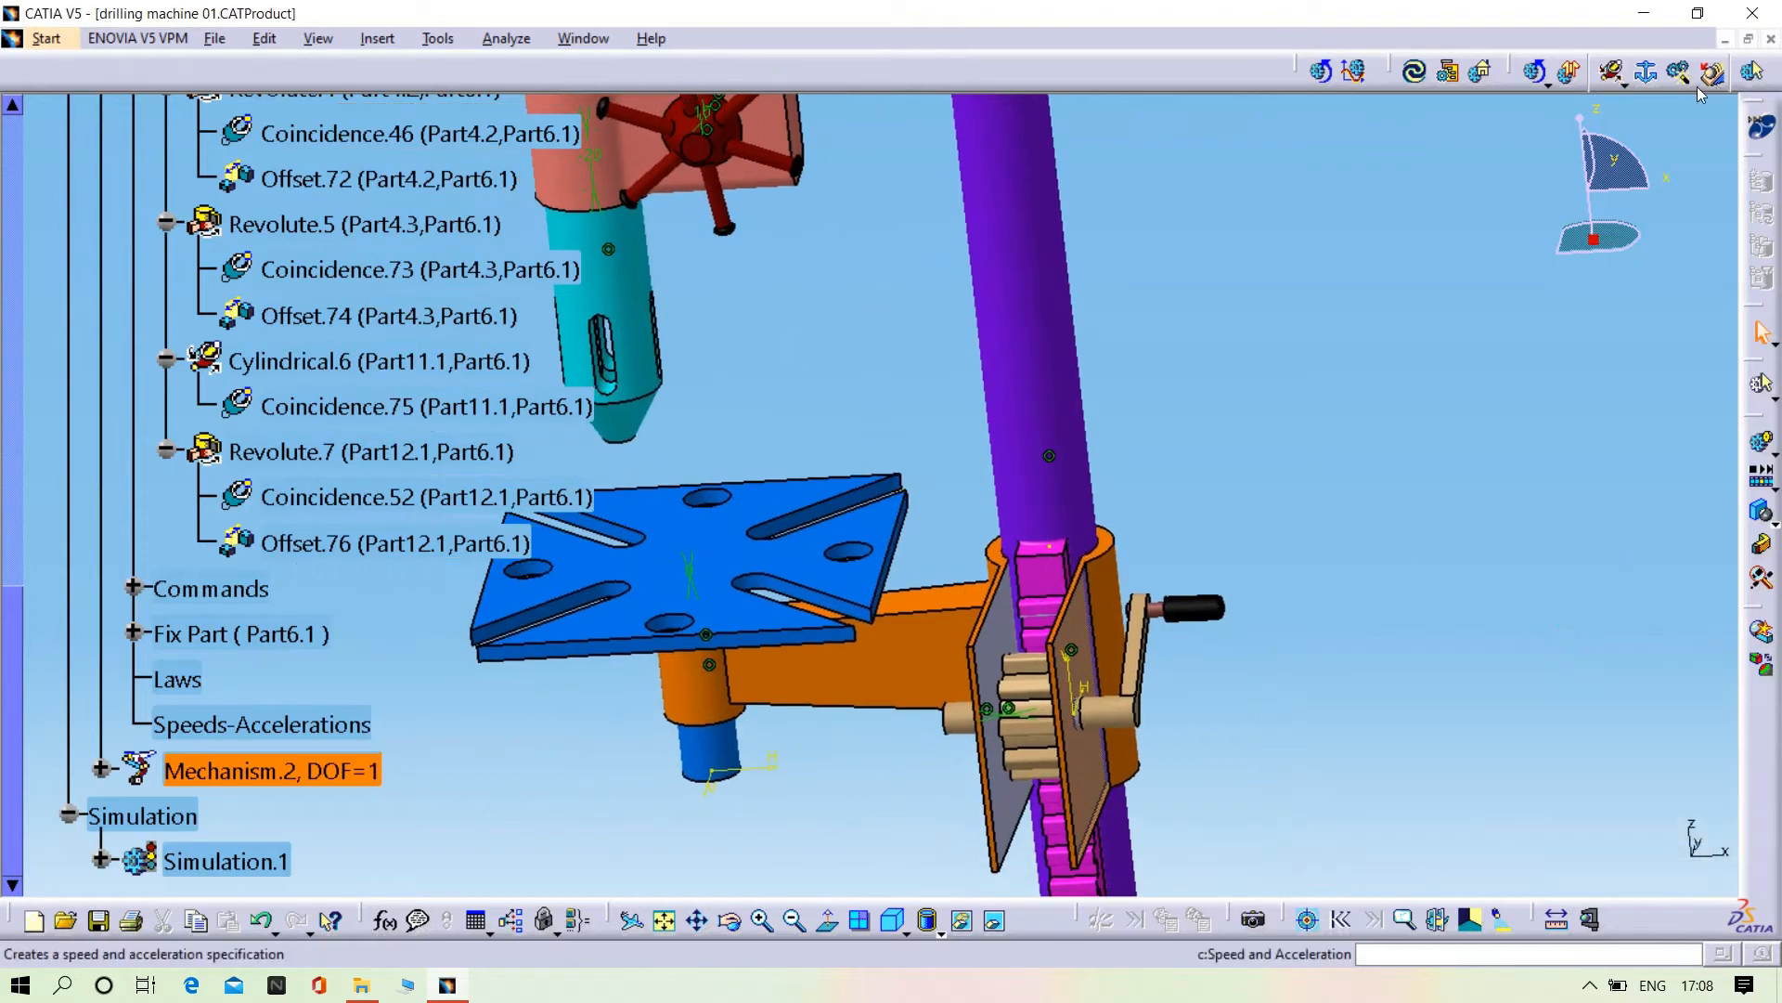
pyautogui.click(1647, 78)
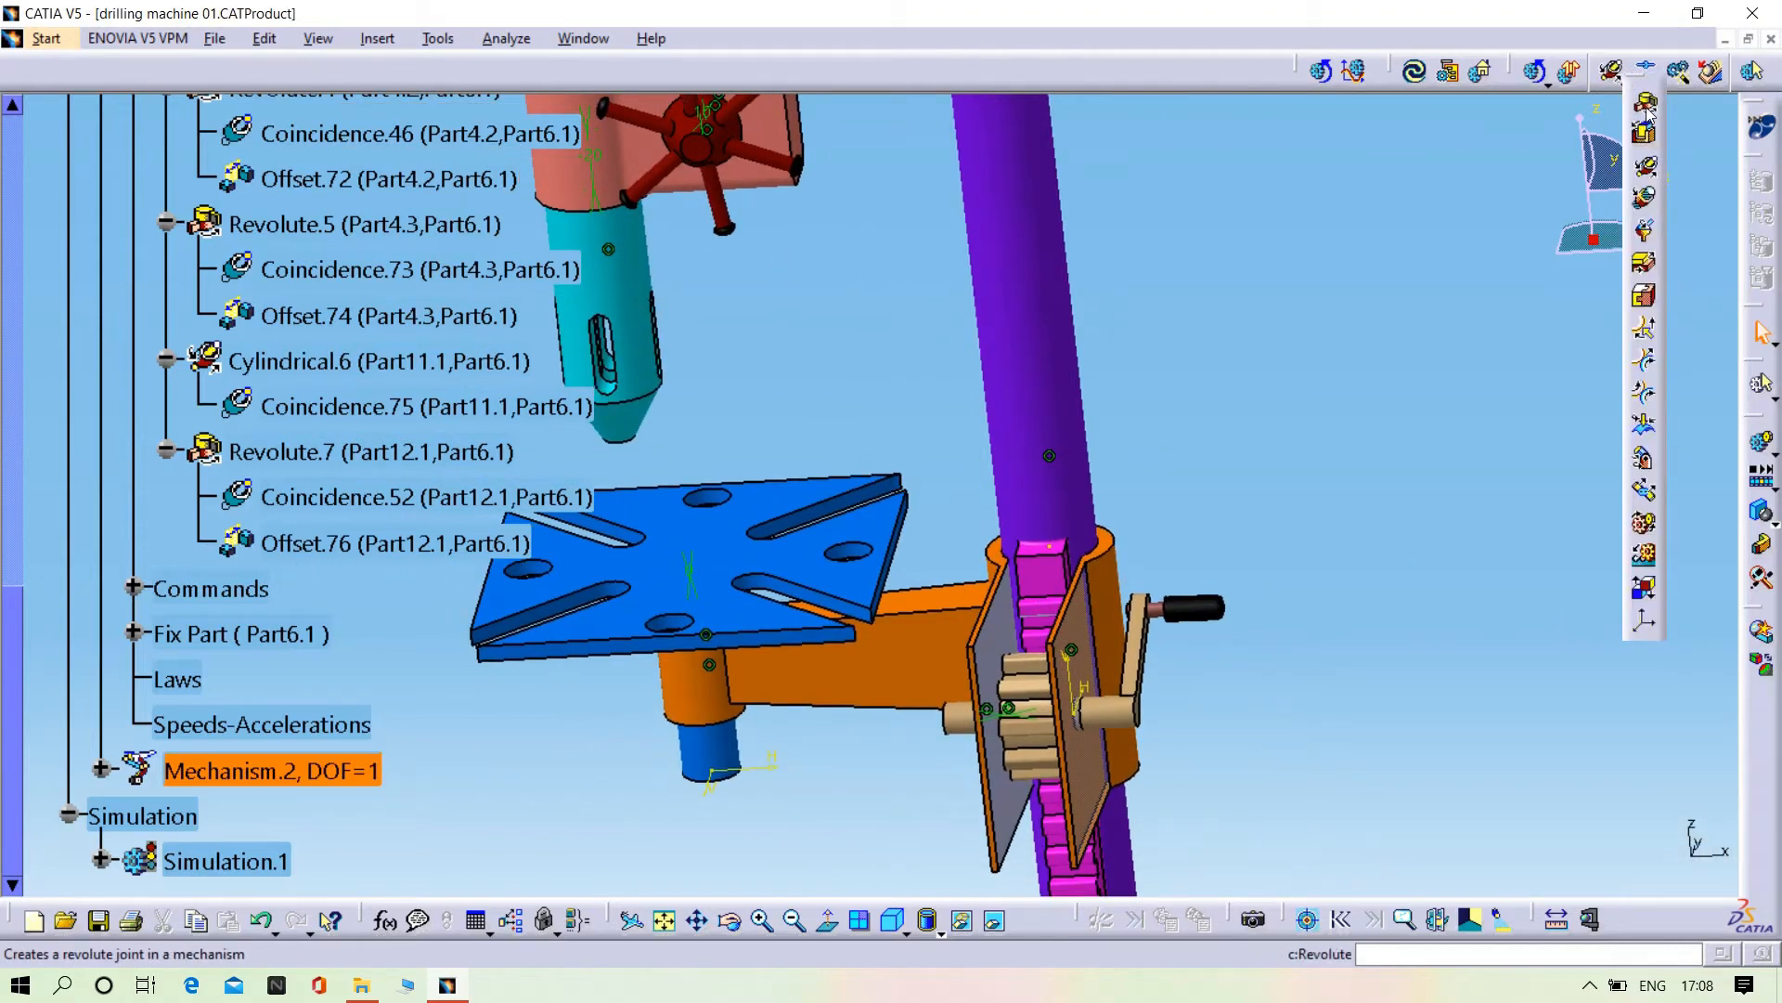
pyautogui.click(1644, 104)
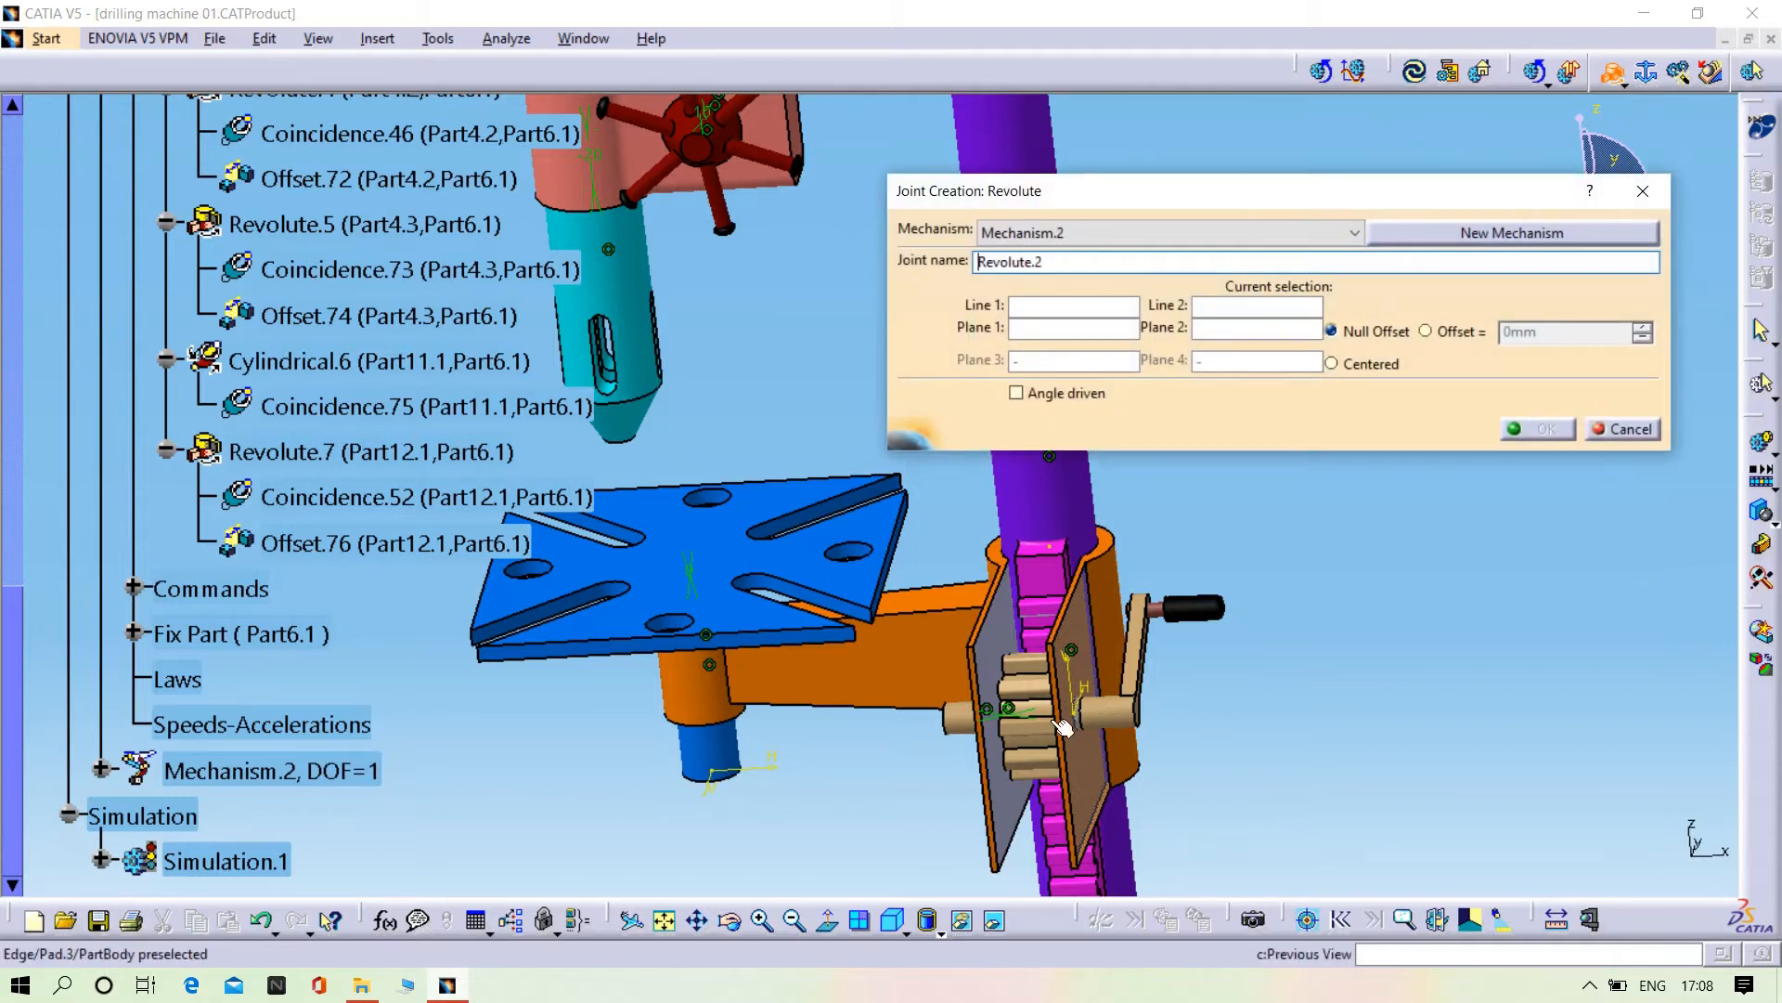
pyautogui.click(717, 747)
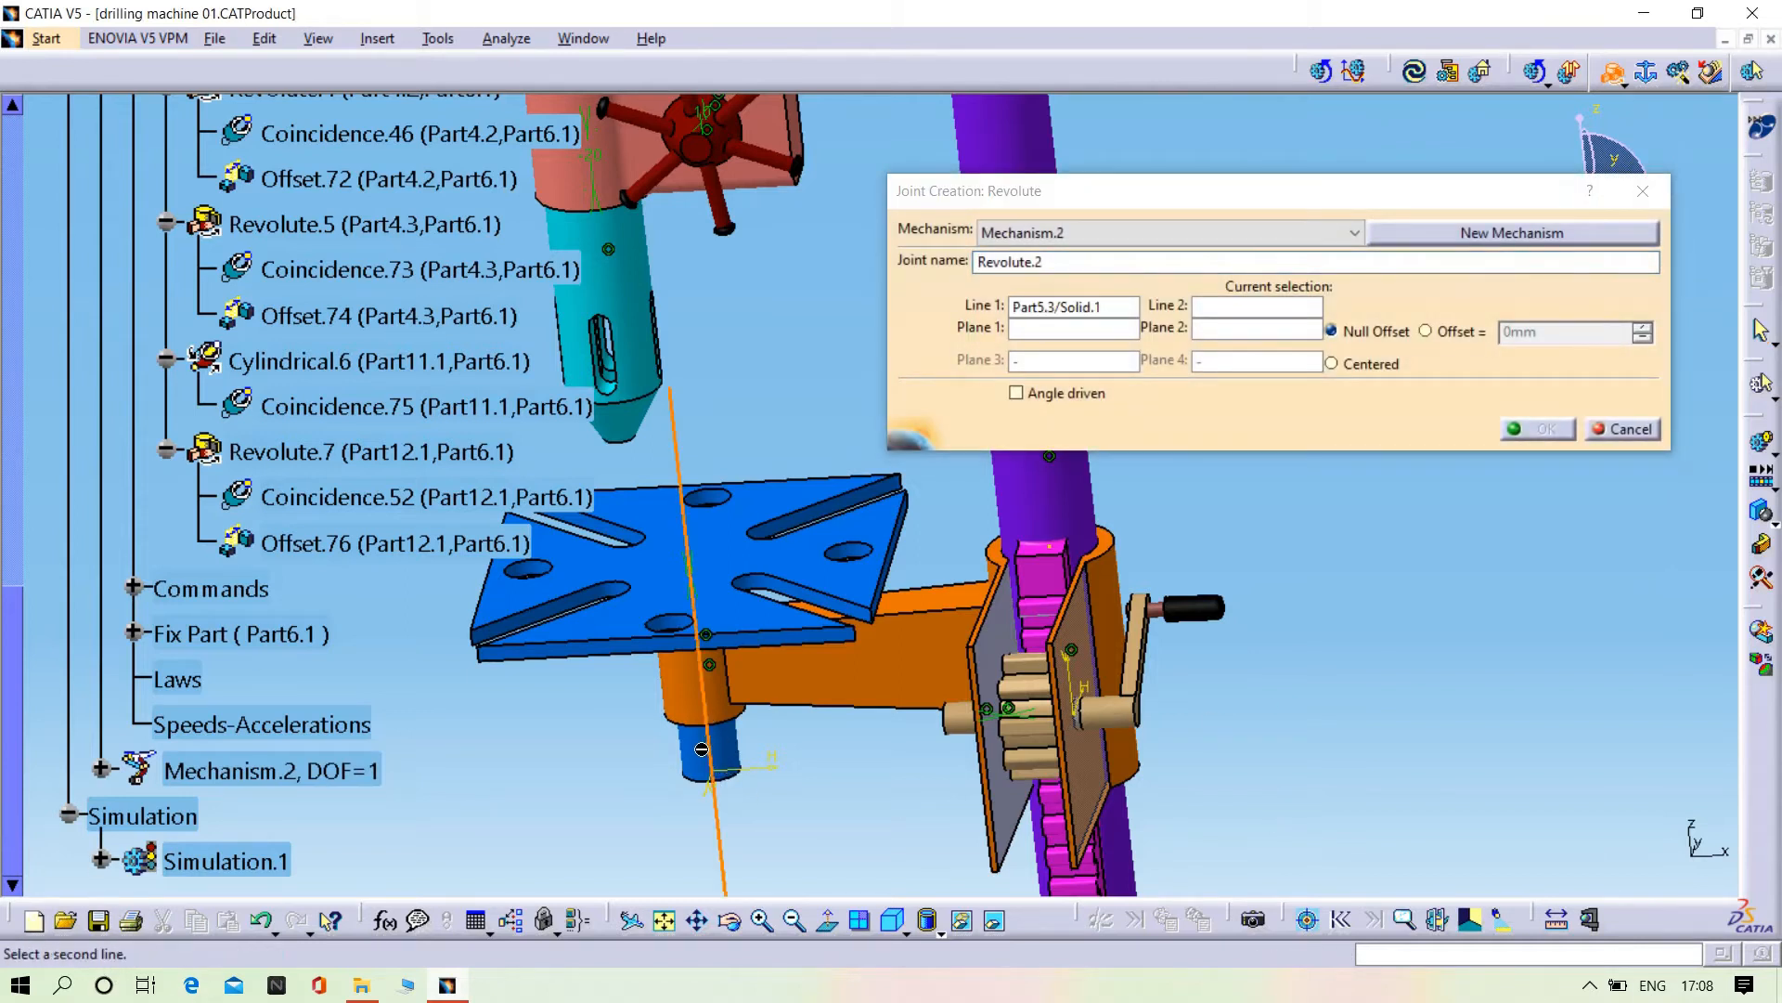
pyautogui.rightClick(701, 744)
pyautogui.click(754, 820)
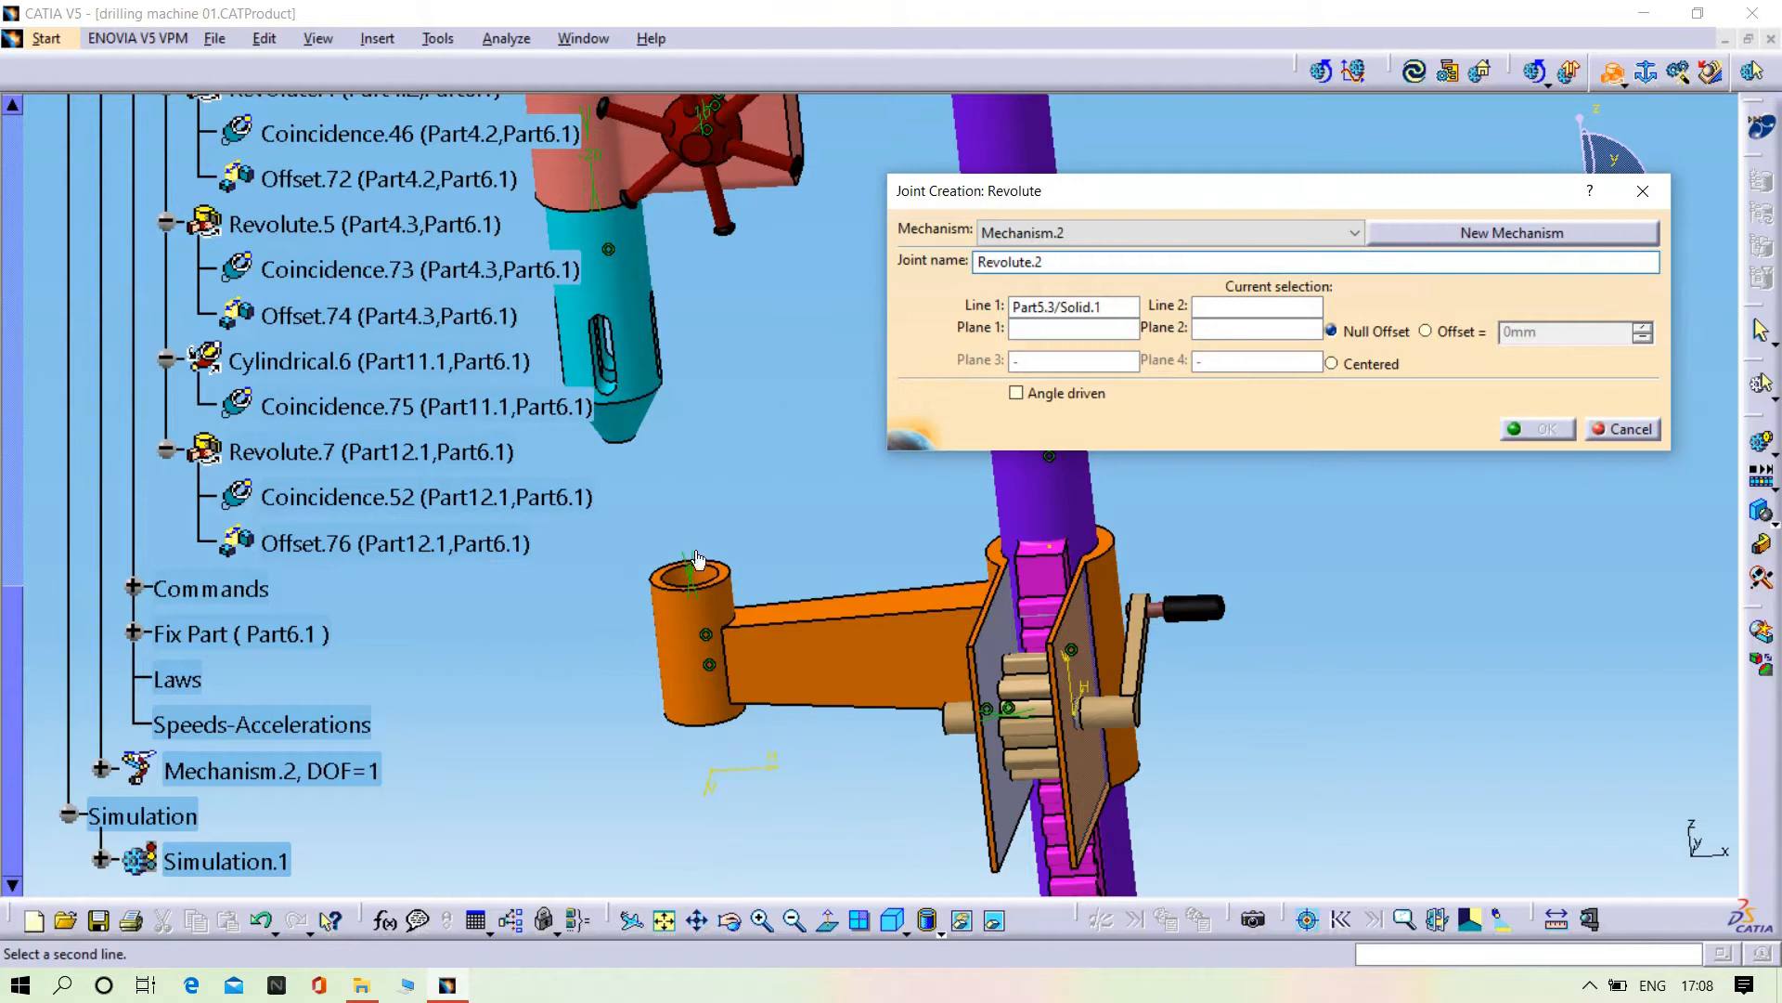
pyautogui.moveTo(687, 786); pyautogui.dragTo(650, 568, button='middle')
pyautogui.moveTo(649, 568); pyautogui.dragTo(1098, 577, button='middle')
pyautogui.click(752, 733)
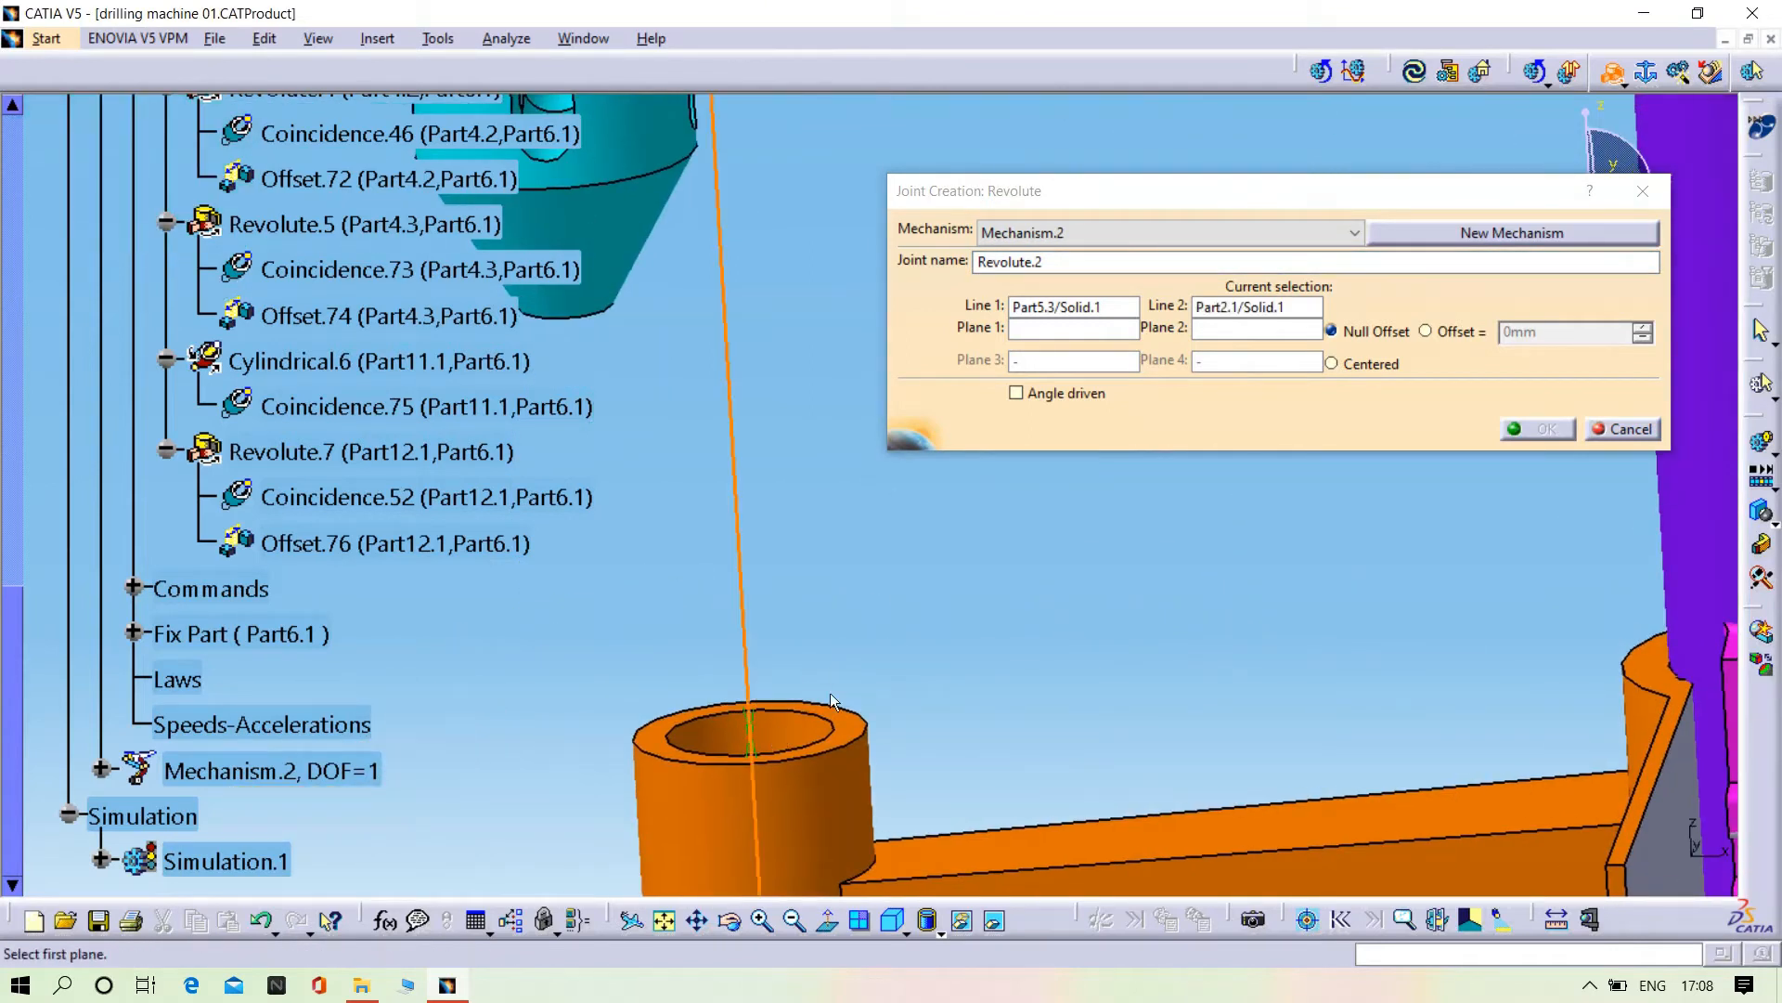
# - Complete the revolute joint with the arm boss's top face and the hidden table's underside as planes, using Null Offset
pyautogui.click(858, 729)
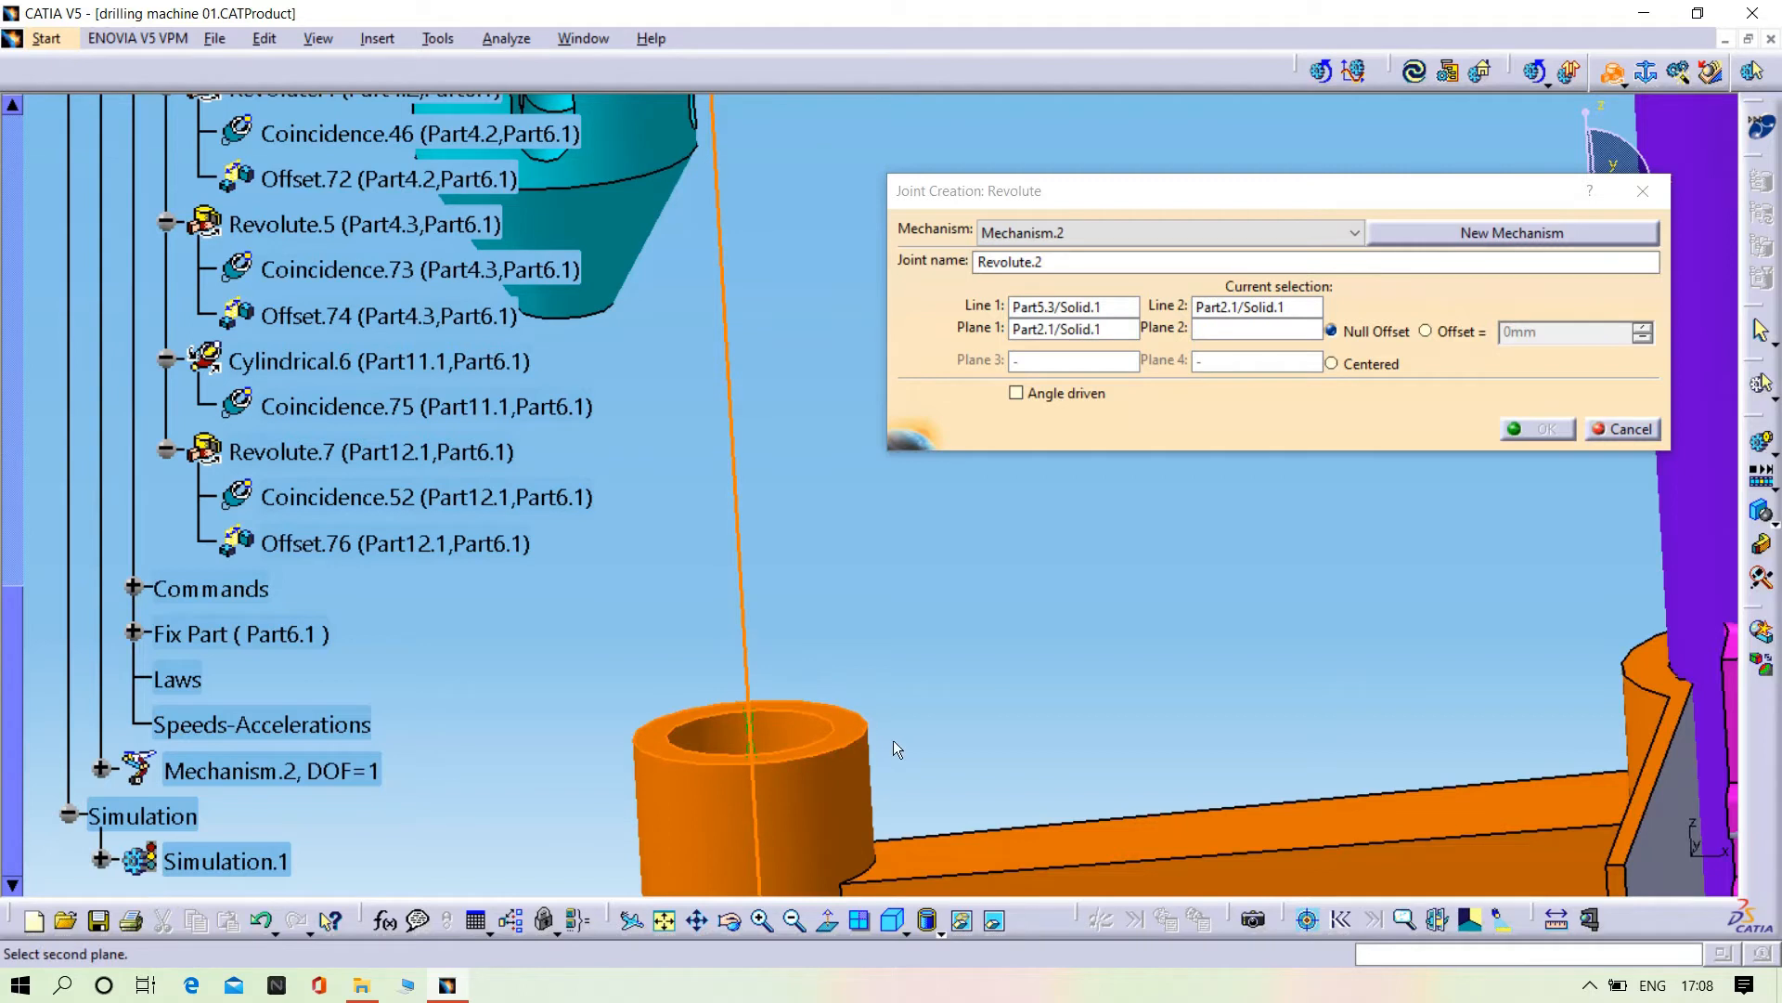
pyautogui.click(993, 924)
pyautogui.moveTo(1100, 766); pyautogui.dragTo(919, 479, button='middle')
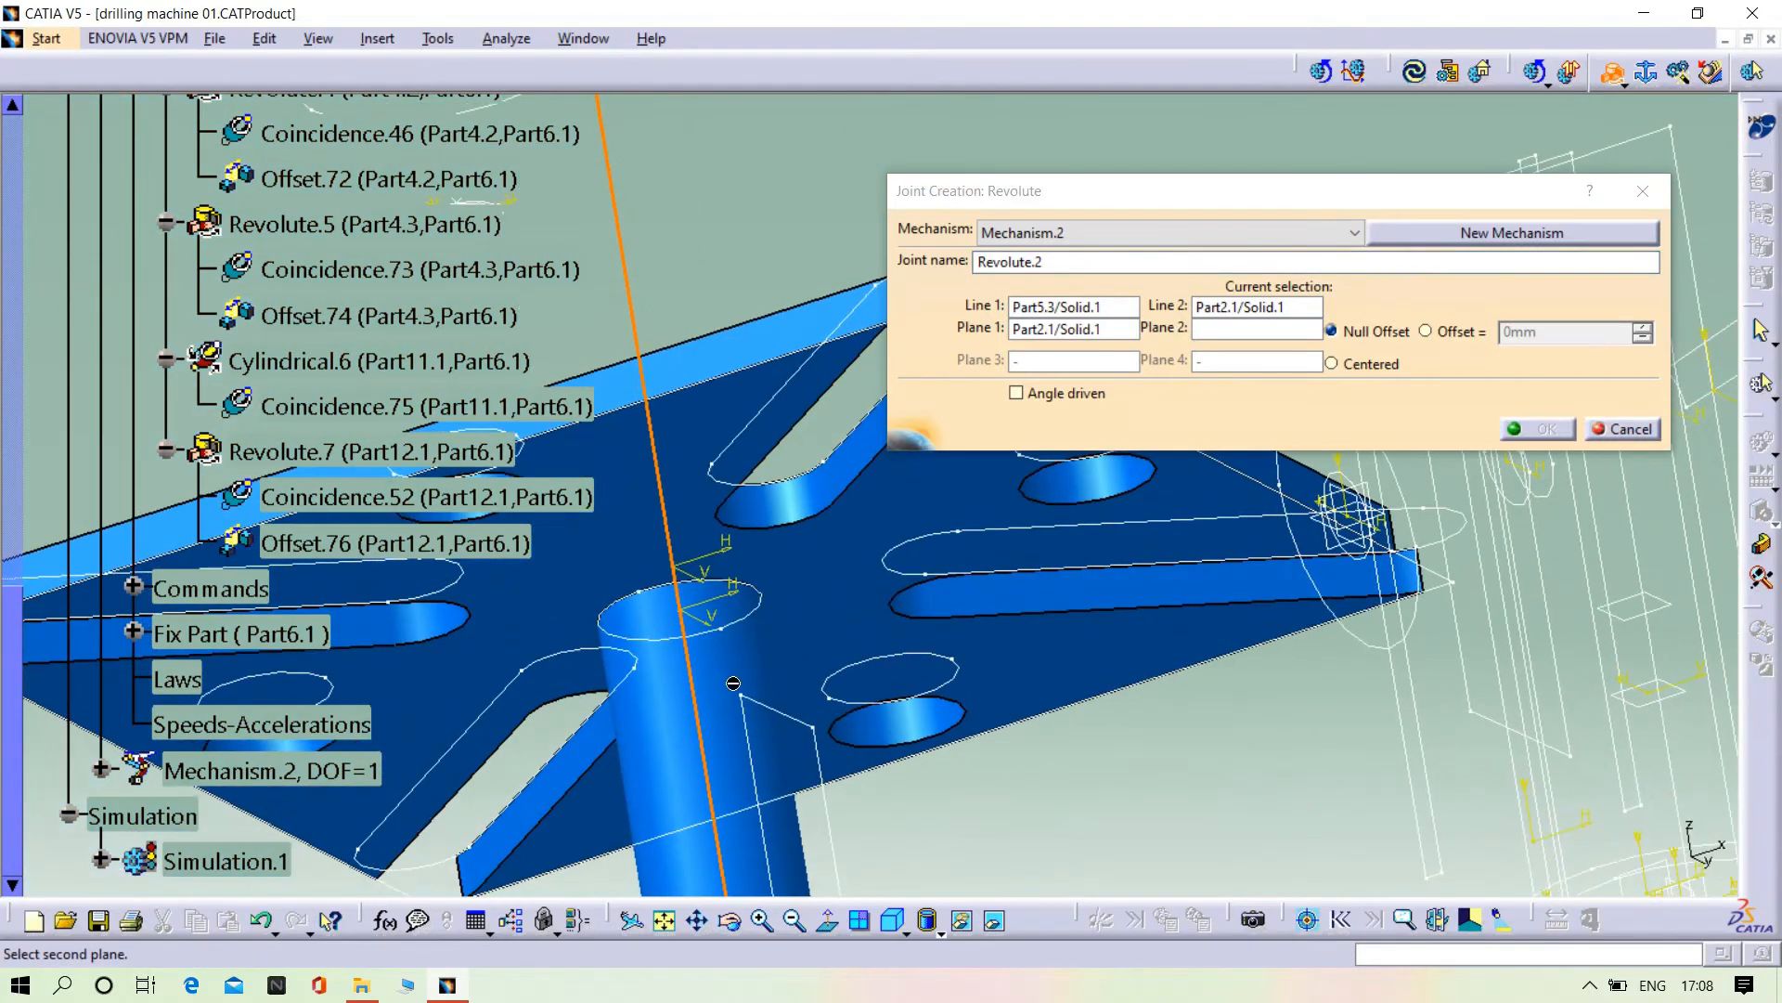
pyautogui.click(682, 509)
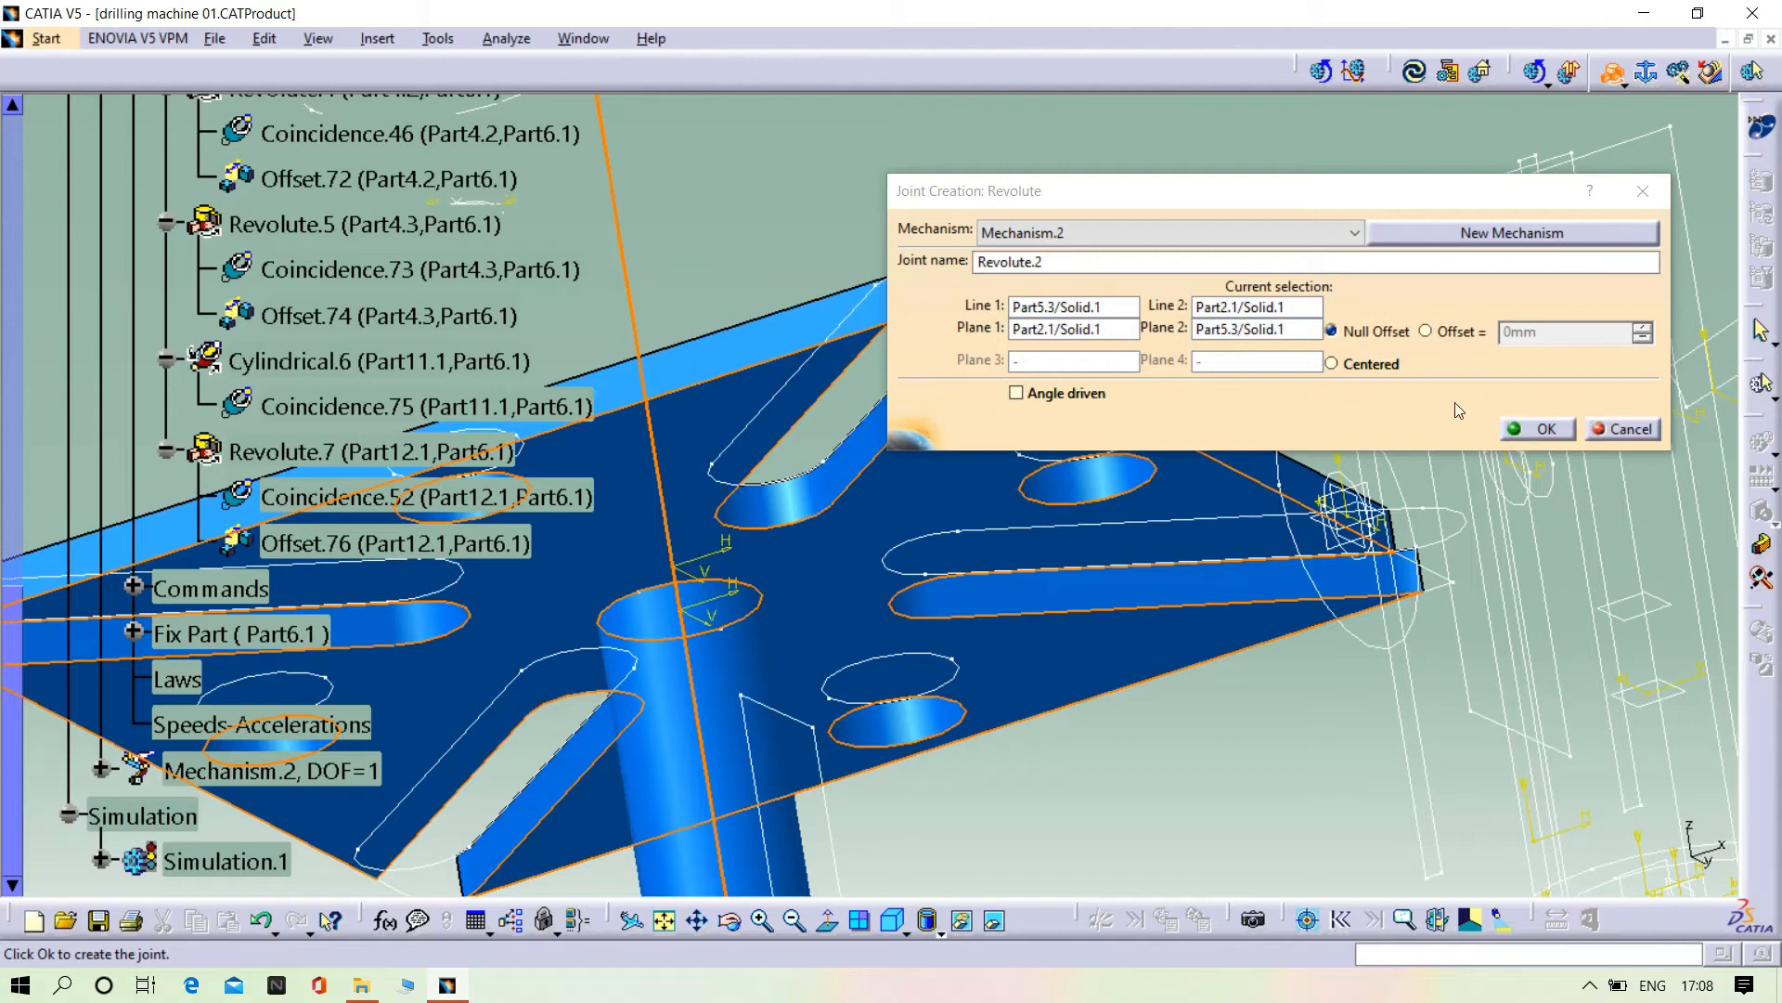
pyautogui.click(1520, 422)
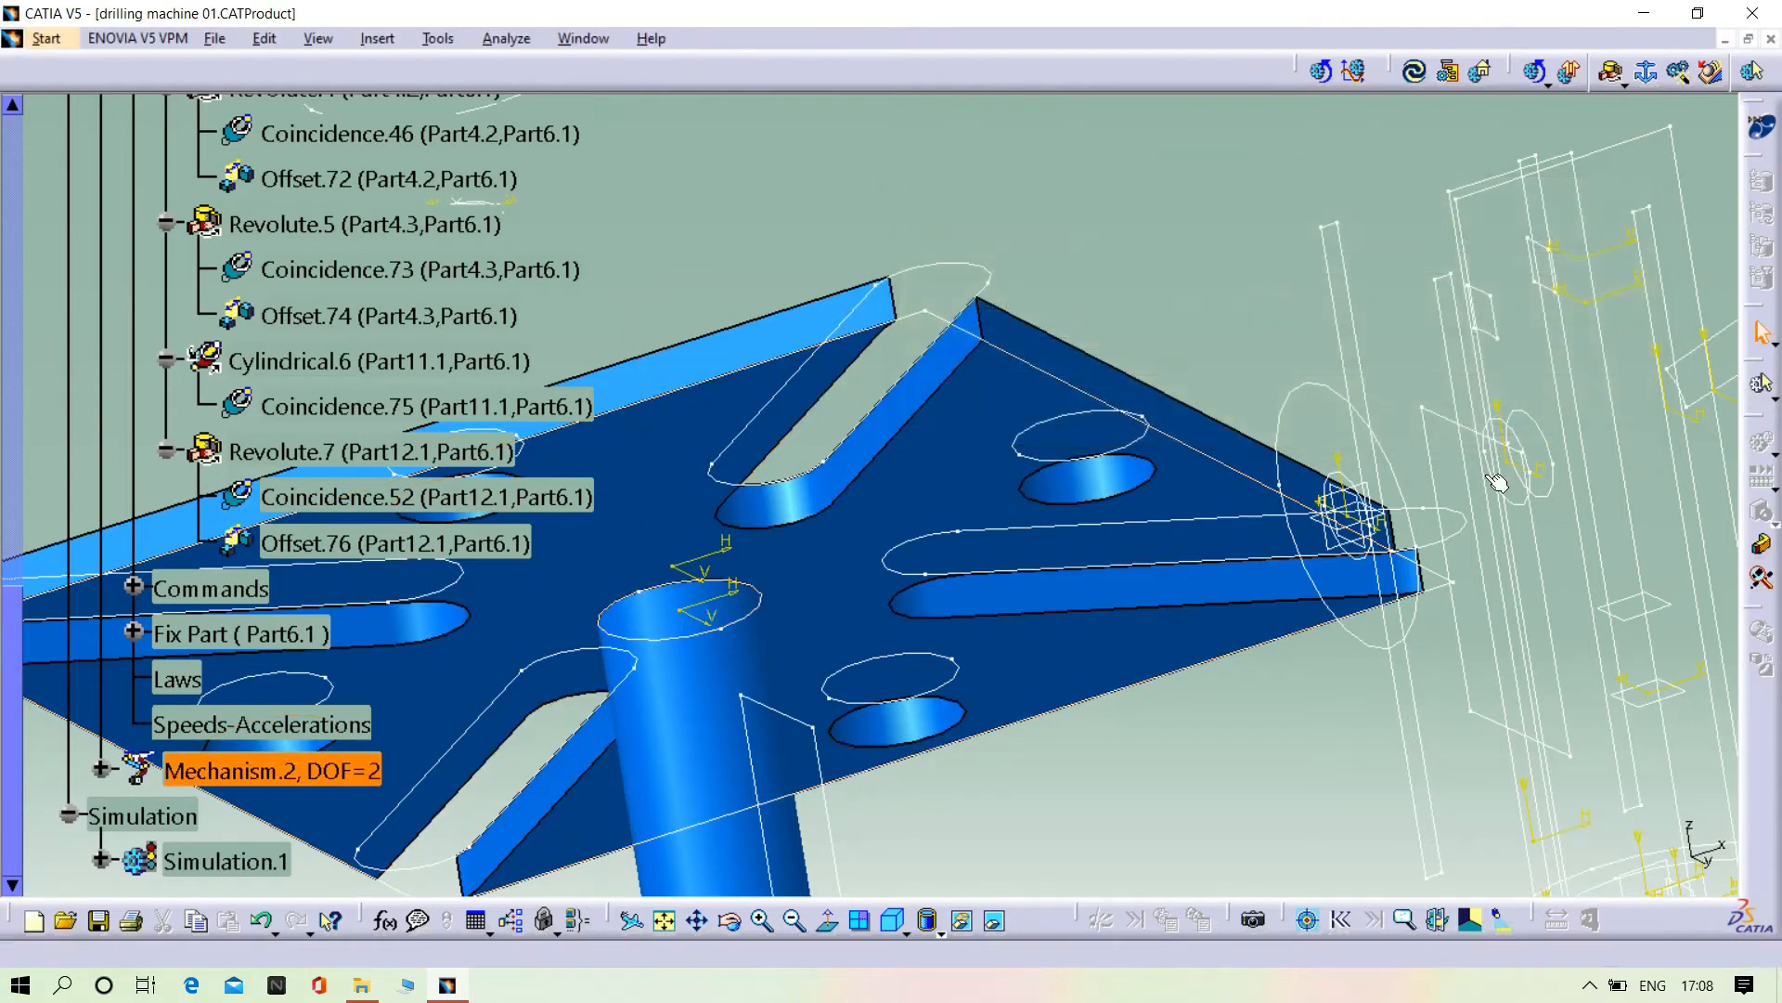
# - Unhide the blue table and return to the visible space
pyautogui.rightClick(856, 611)
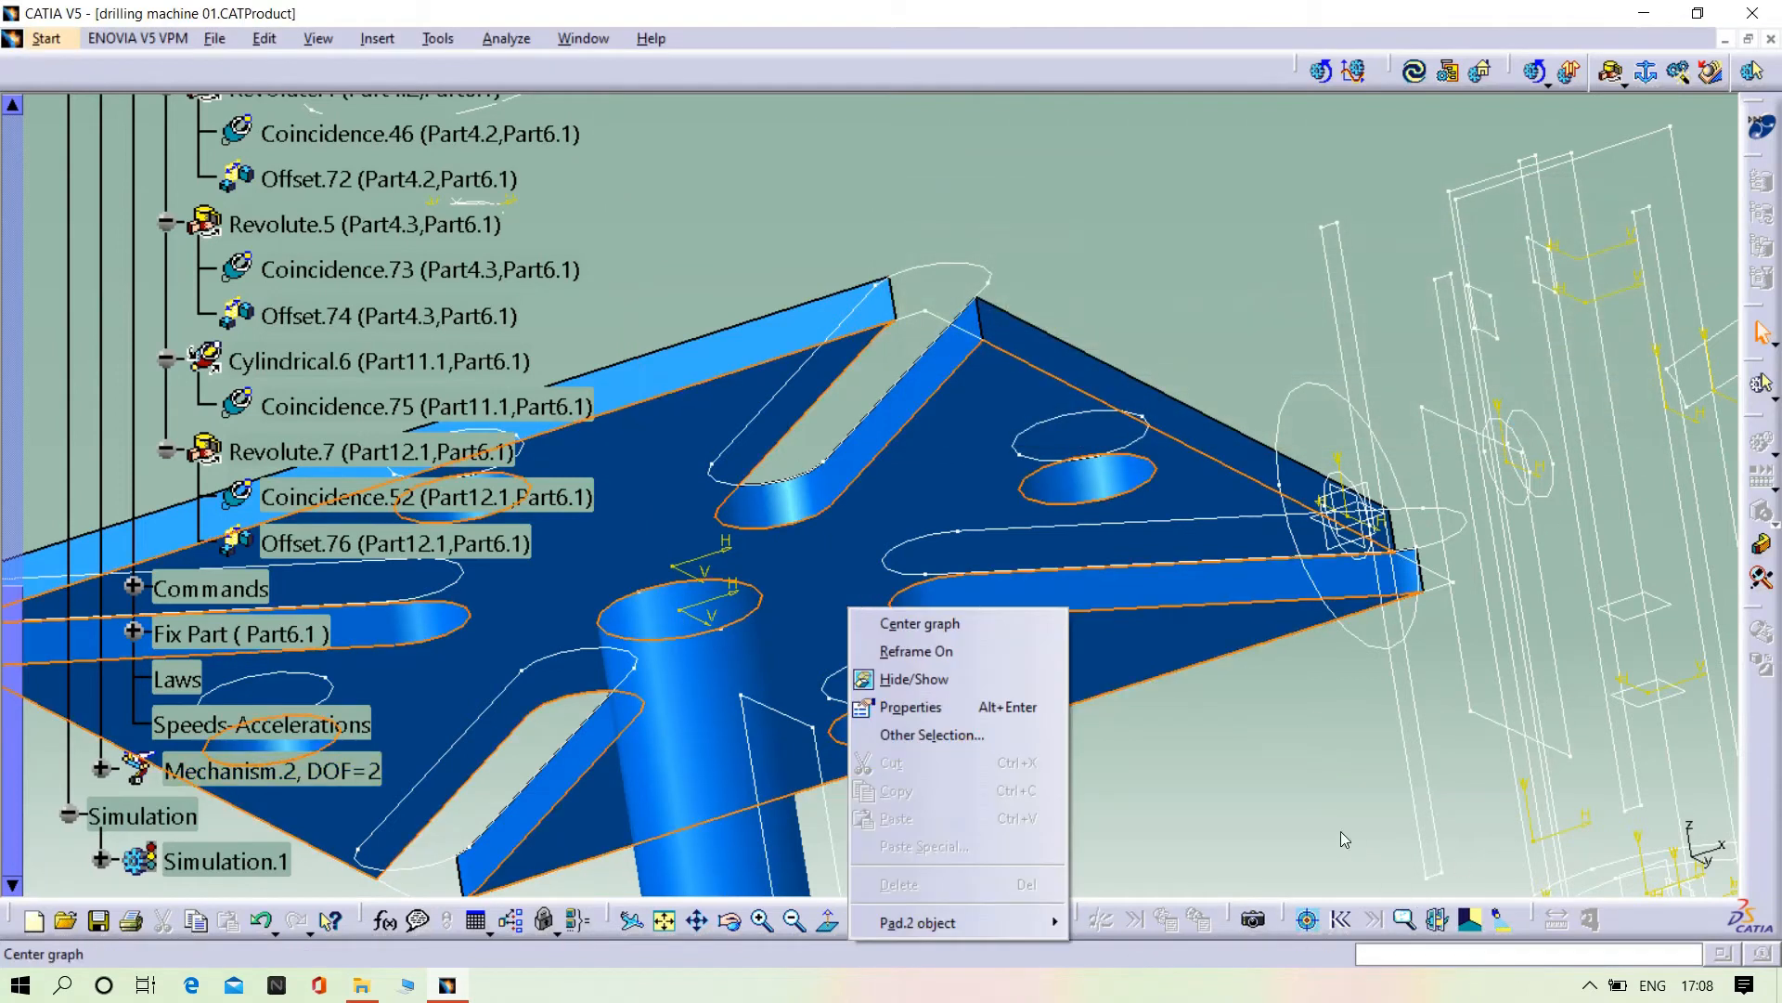
pyautogui.click(928, 679)
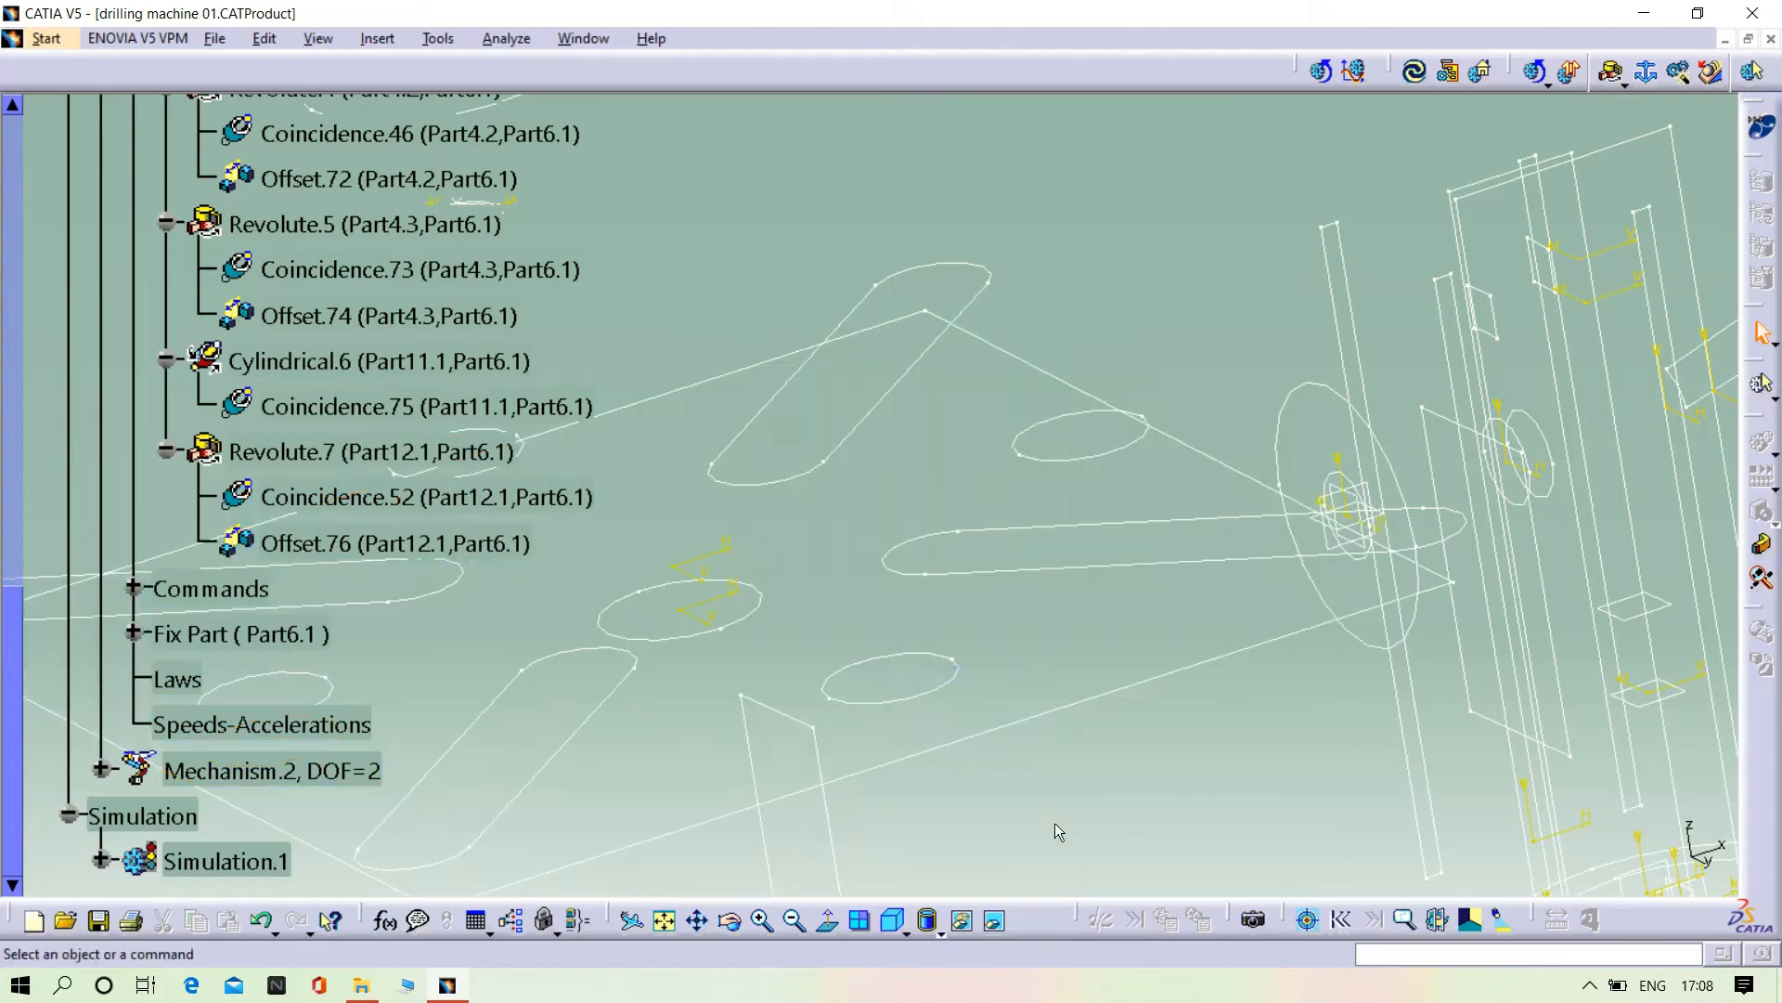
pyautogui.click(995, 921)
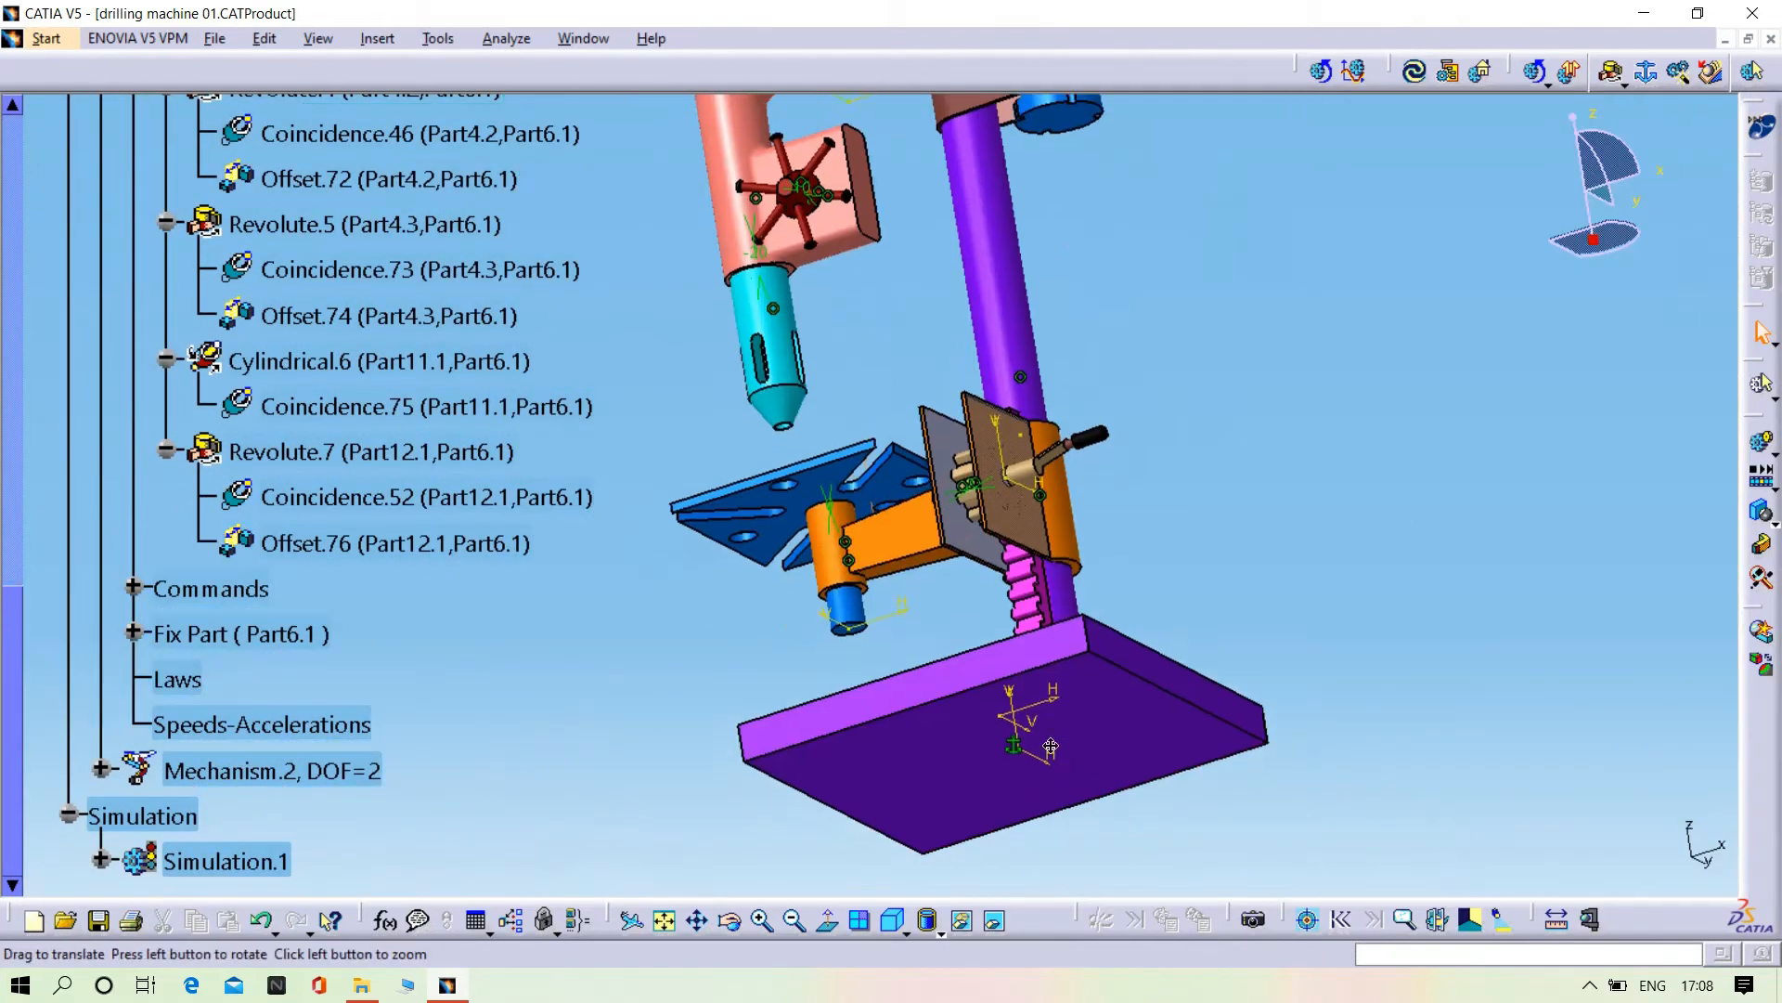
# - Start a revolute joint in Mechanism.1 using the pinion shaft axis and the arm bracket's hole axis, hiding the pinion to reach the hole
pyautogui.moveTo(1260, 1001); pyautogui.dragTo(1091, 502, button='middle')
pyautogui.middleClick(1195, 666)
pyautogui.click(1612, 75)
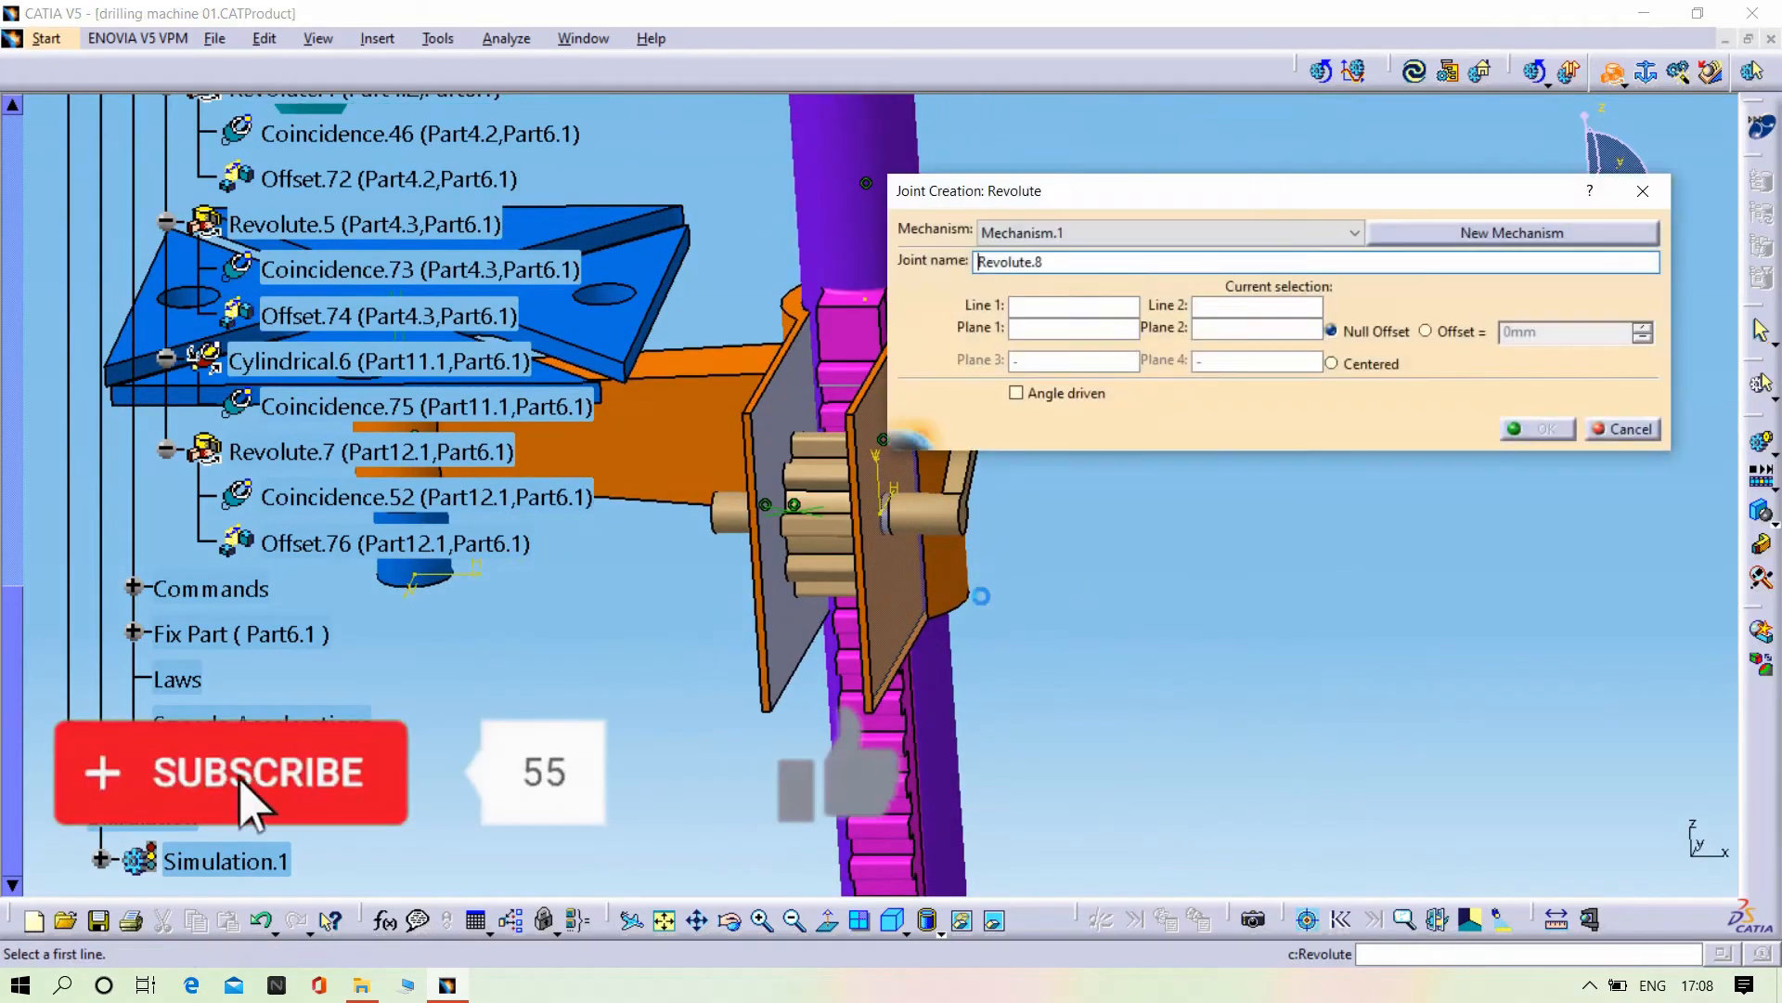
pyautogui.click(786, 611)
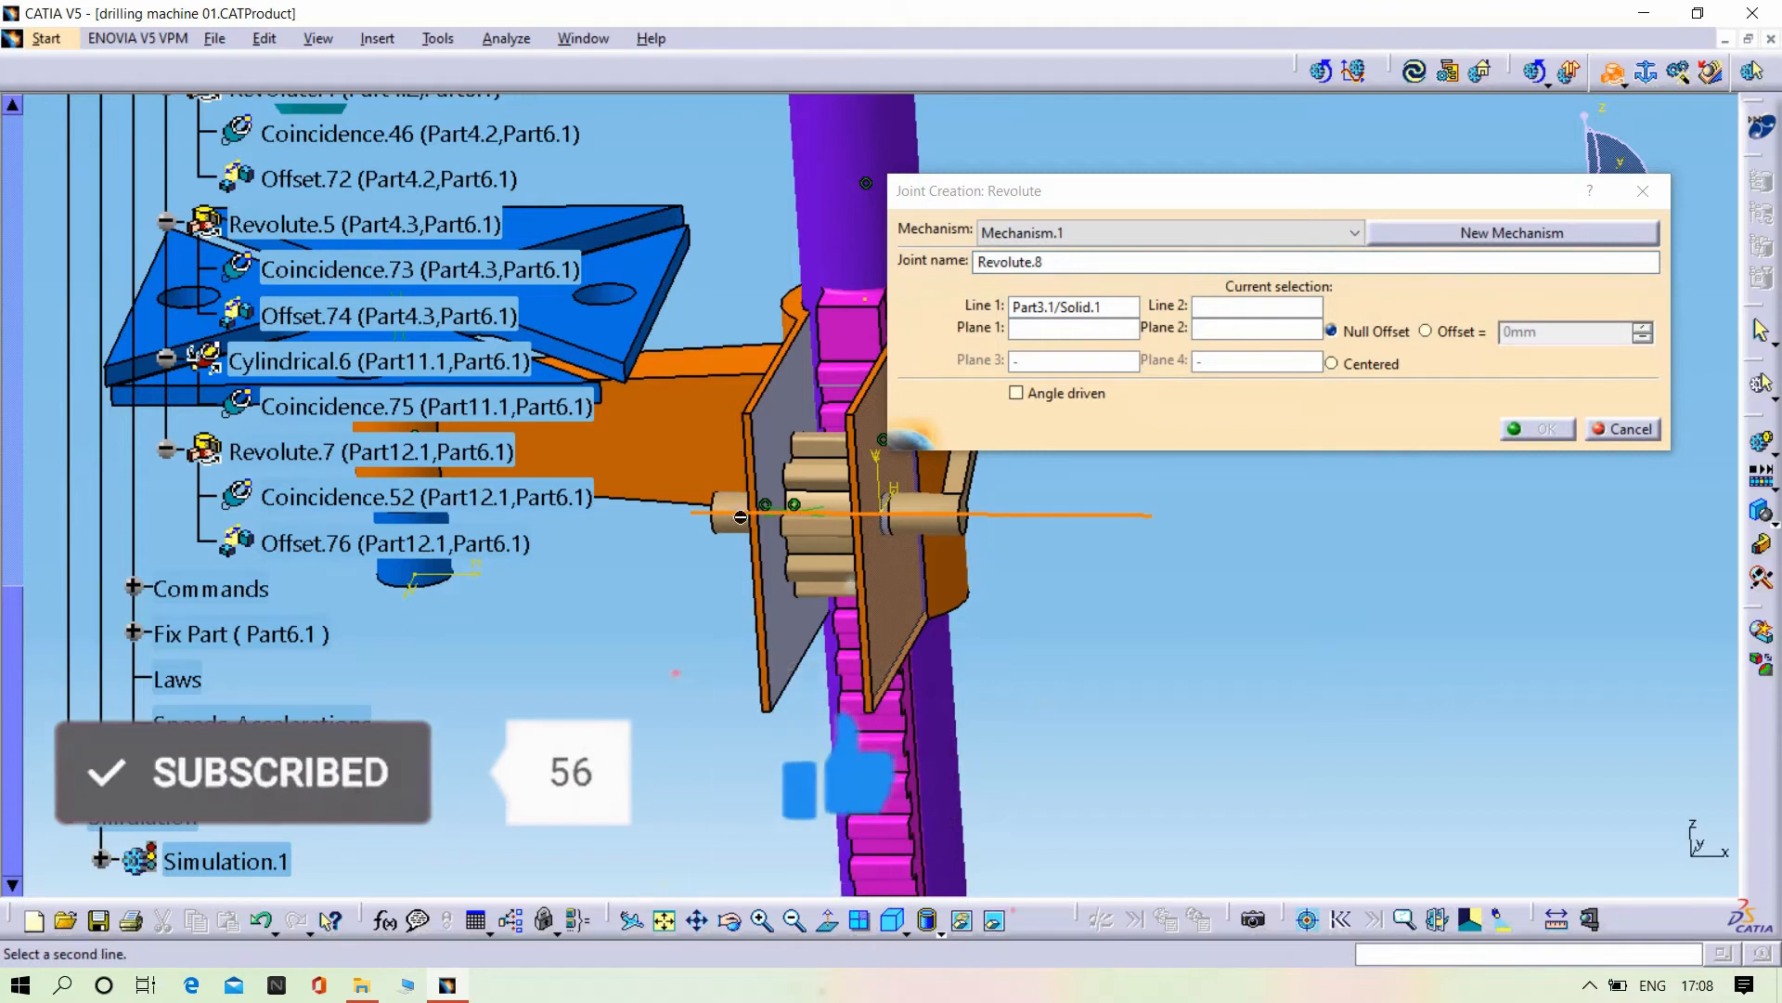
pyautogui.rightClick(879, 596)
pyautogui.rightClick(809, 542)
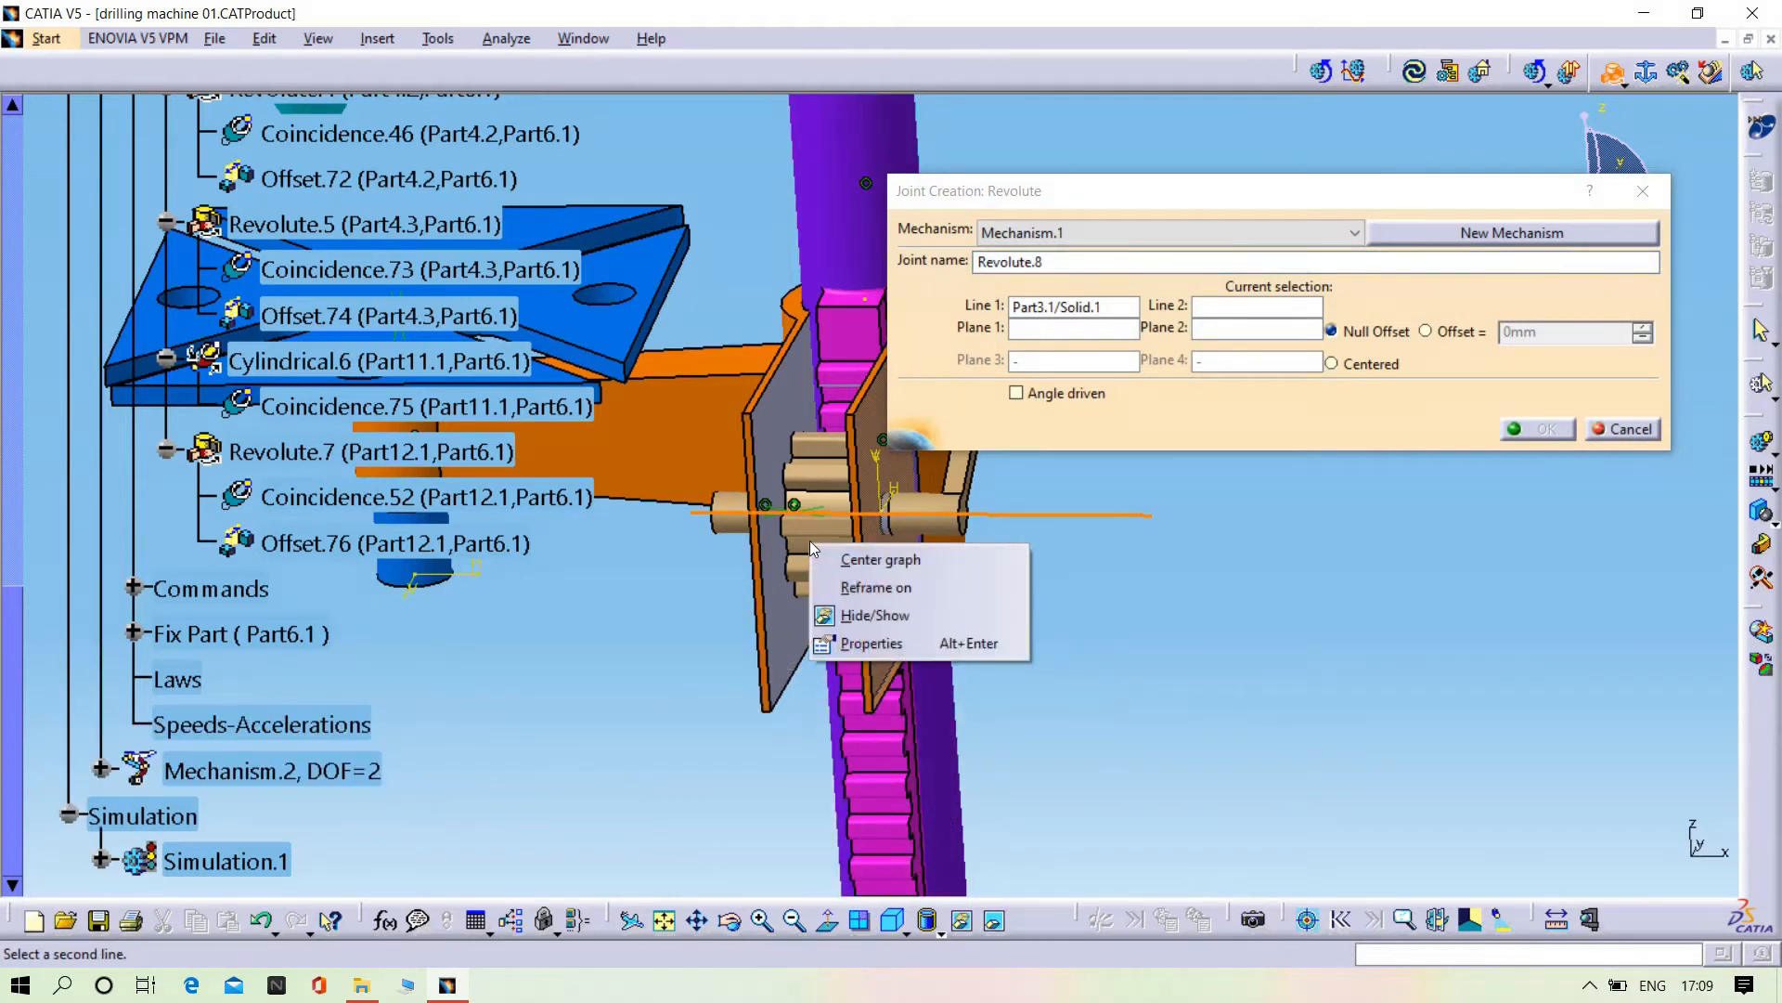
pyautogui.click(921, 615)
pyautogui.scroll(-1, 926, 641)
pyautogui.moveTo(927, 640); pyautogui.dragTo(582, 608, button='middle')
pyautogui.click(564, 616)
# - Complete the revolute joint with the bracket plate's inner face and the hidden pinion's side face as planes, using the Offset option
pyautogui.click(535, 762)
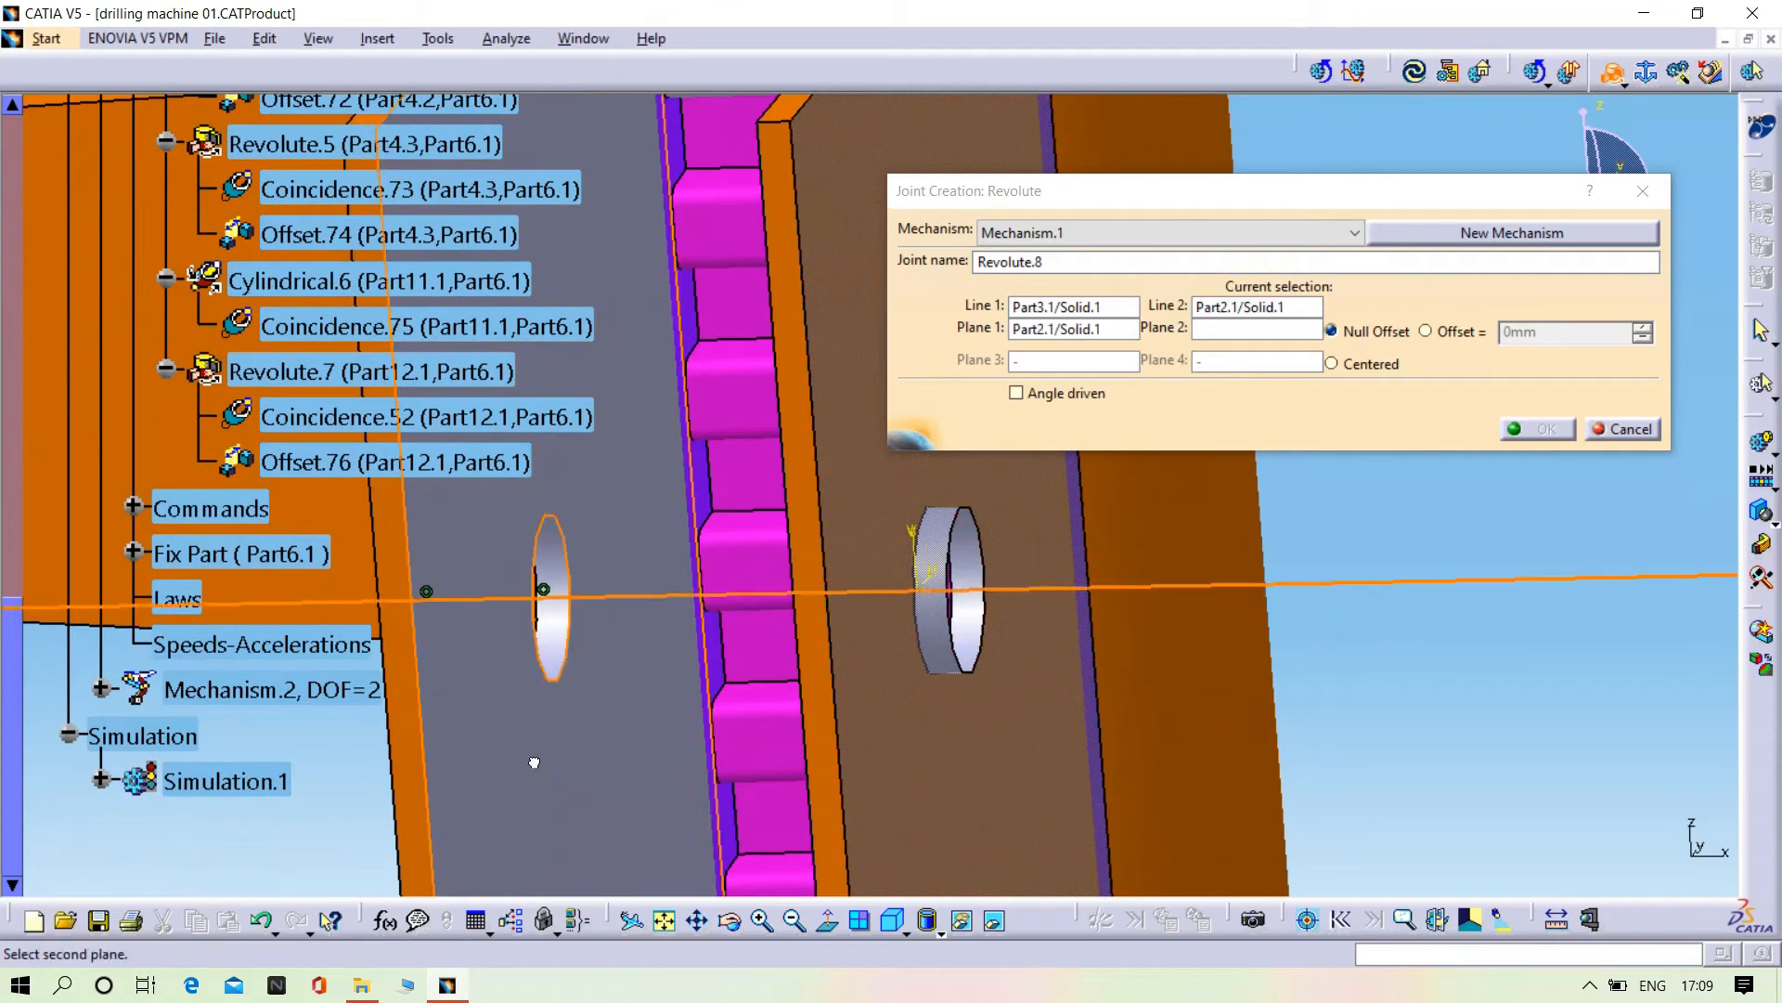
pyautogui.click(993, 921)
pyautogui.moveTo(682, 620); pyautogui.dragTo(1245, 657, button='middle')
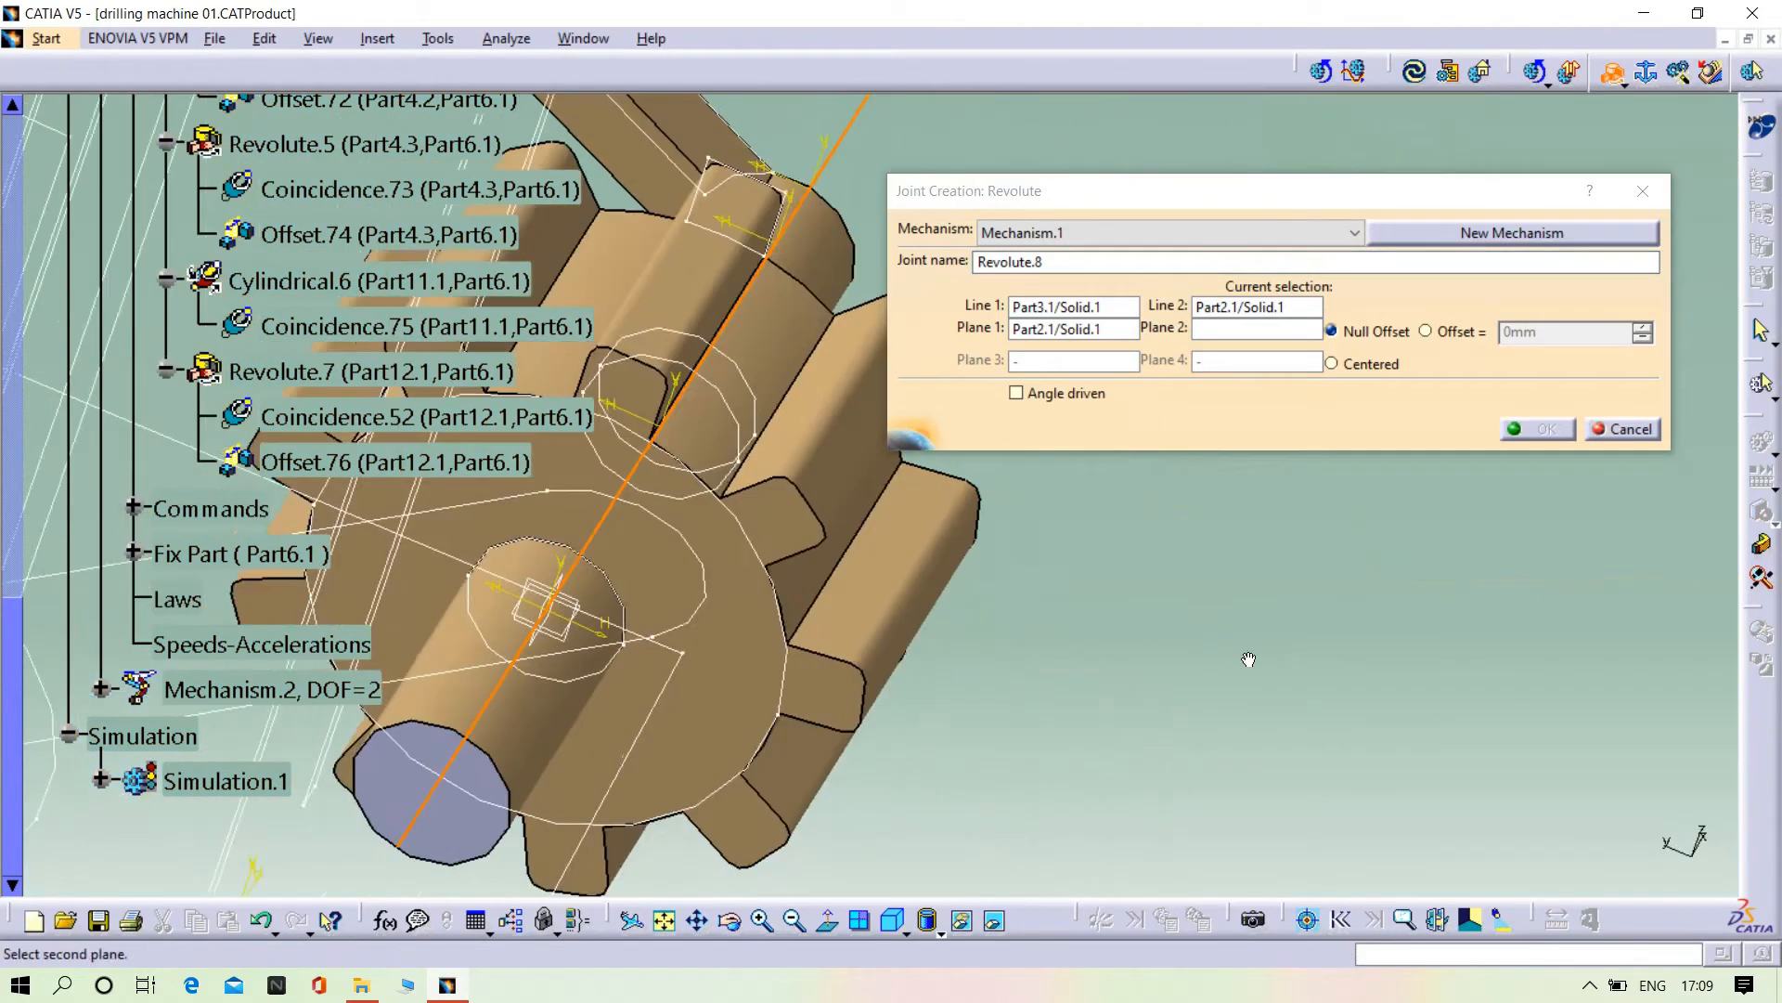
pyautogui.click(723, 719)
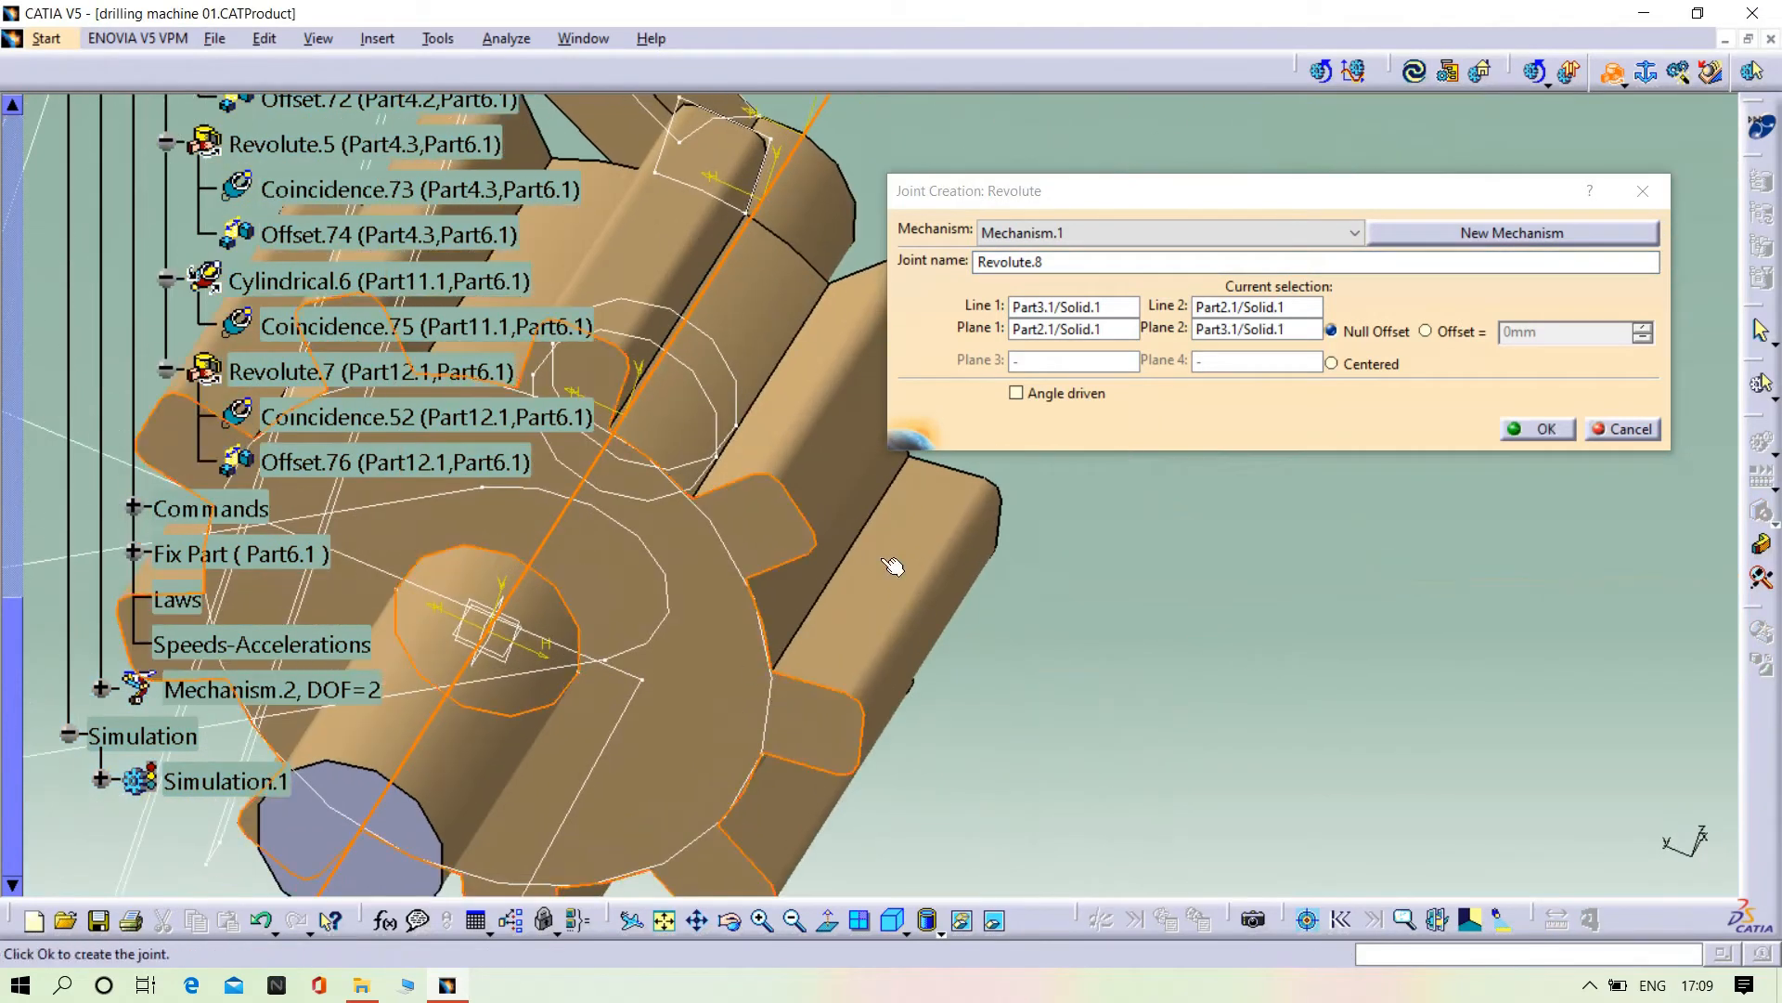
pyautogui.click(1426, 331)
pyautogui.click(1536, 428)
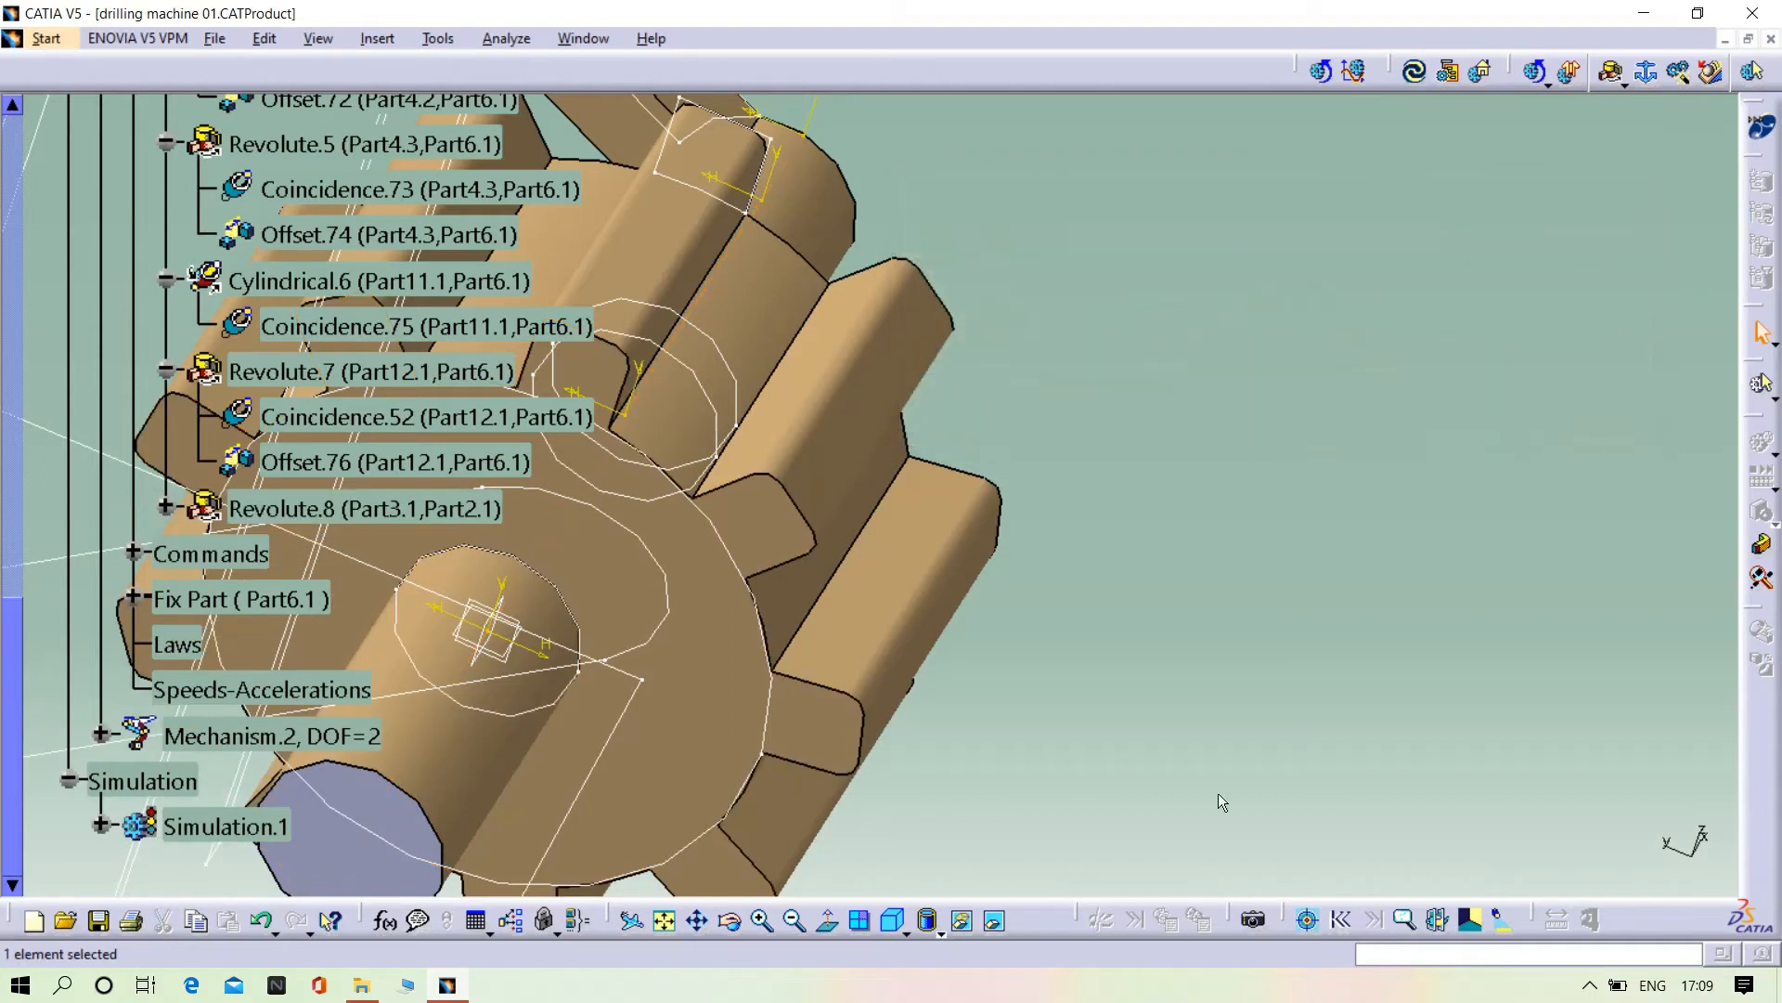
# - Unhide the pinion shaft and return to the visible space
pyautogui.rightClick(875, 571)
pyautogui.click(928, 642)
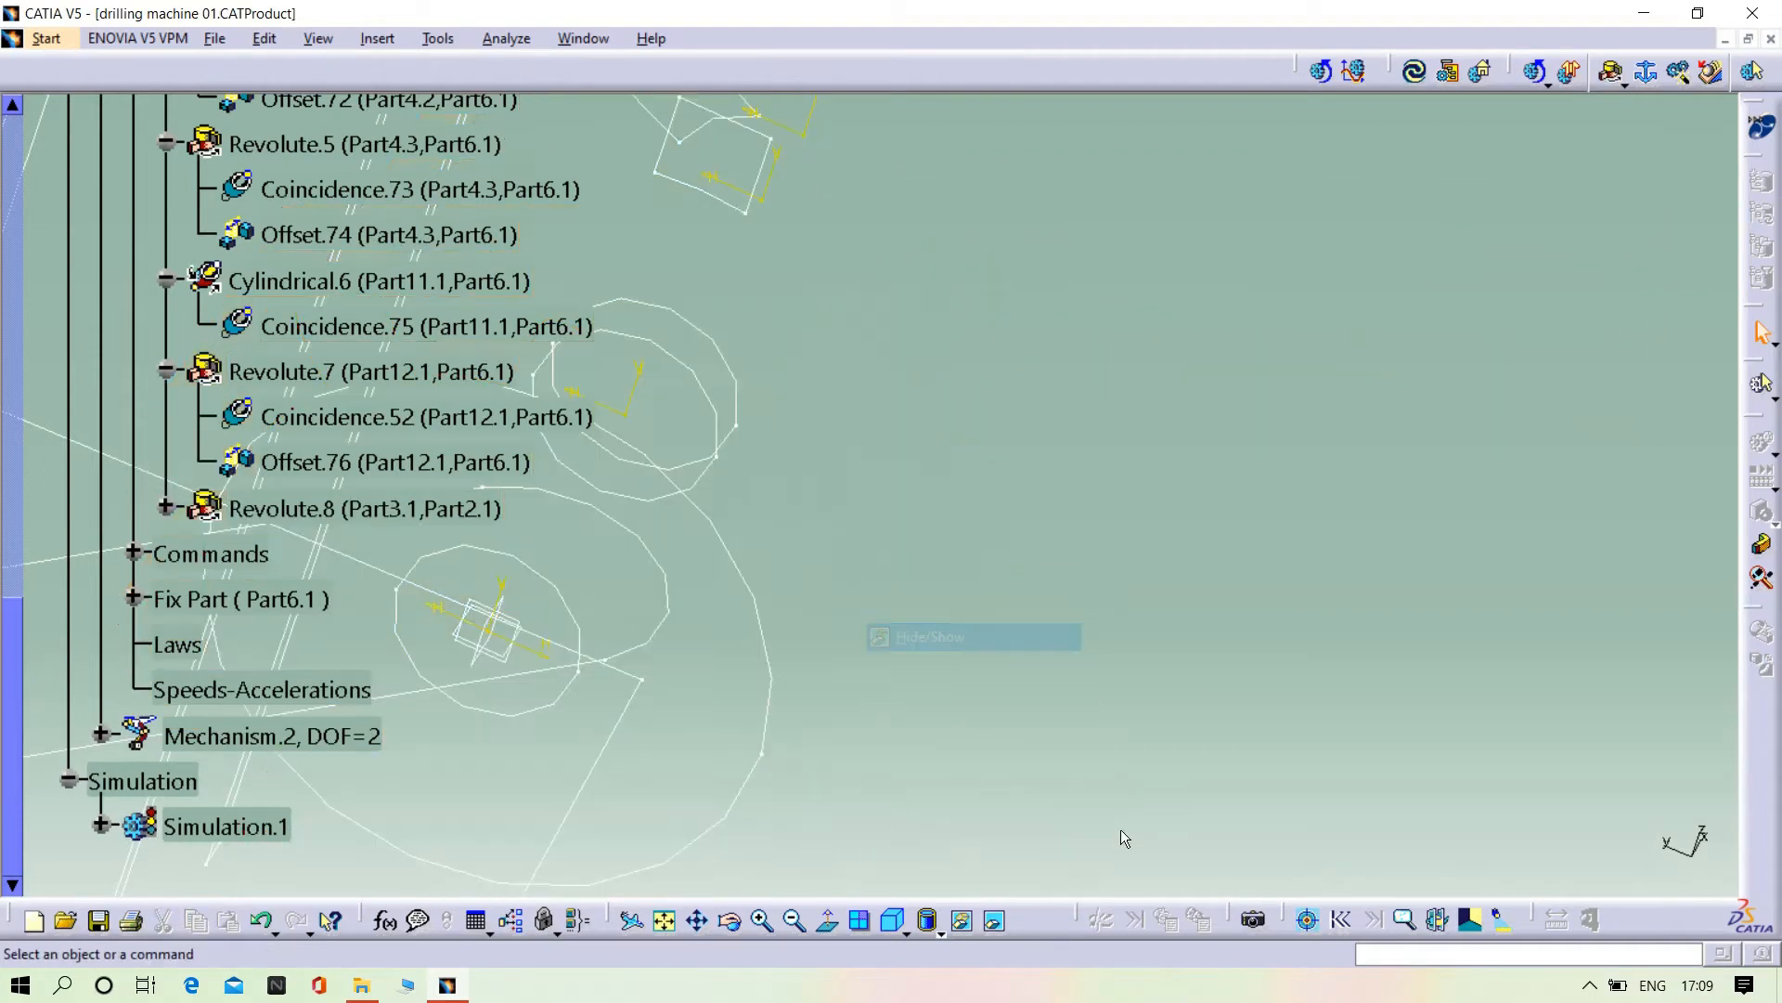
pyautogui.click(992, 915)
# - Define the orange table arm (Part2.1) as the fixed part of Mechanism.1
pyautogui.moveTo(1123, 650); pyautogui.dragTo(1299, 511, button='middle')
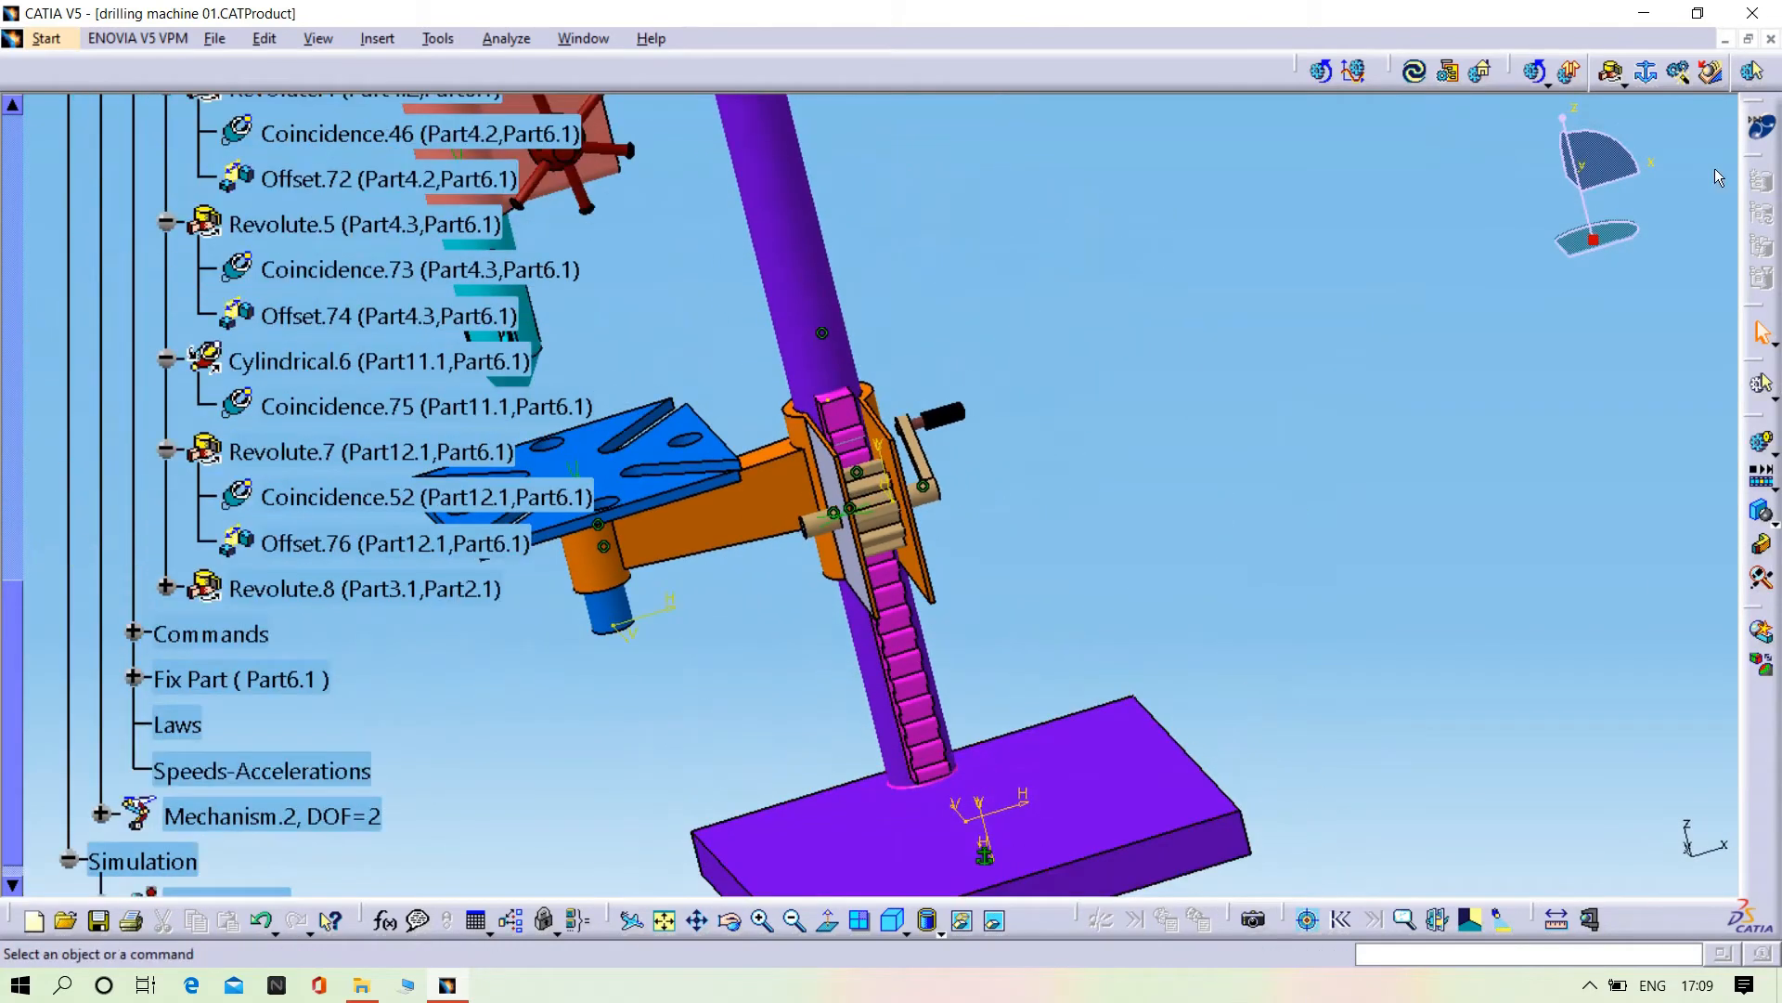
pyautogui.click(1648, 71)
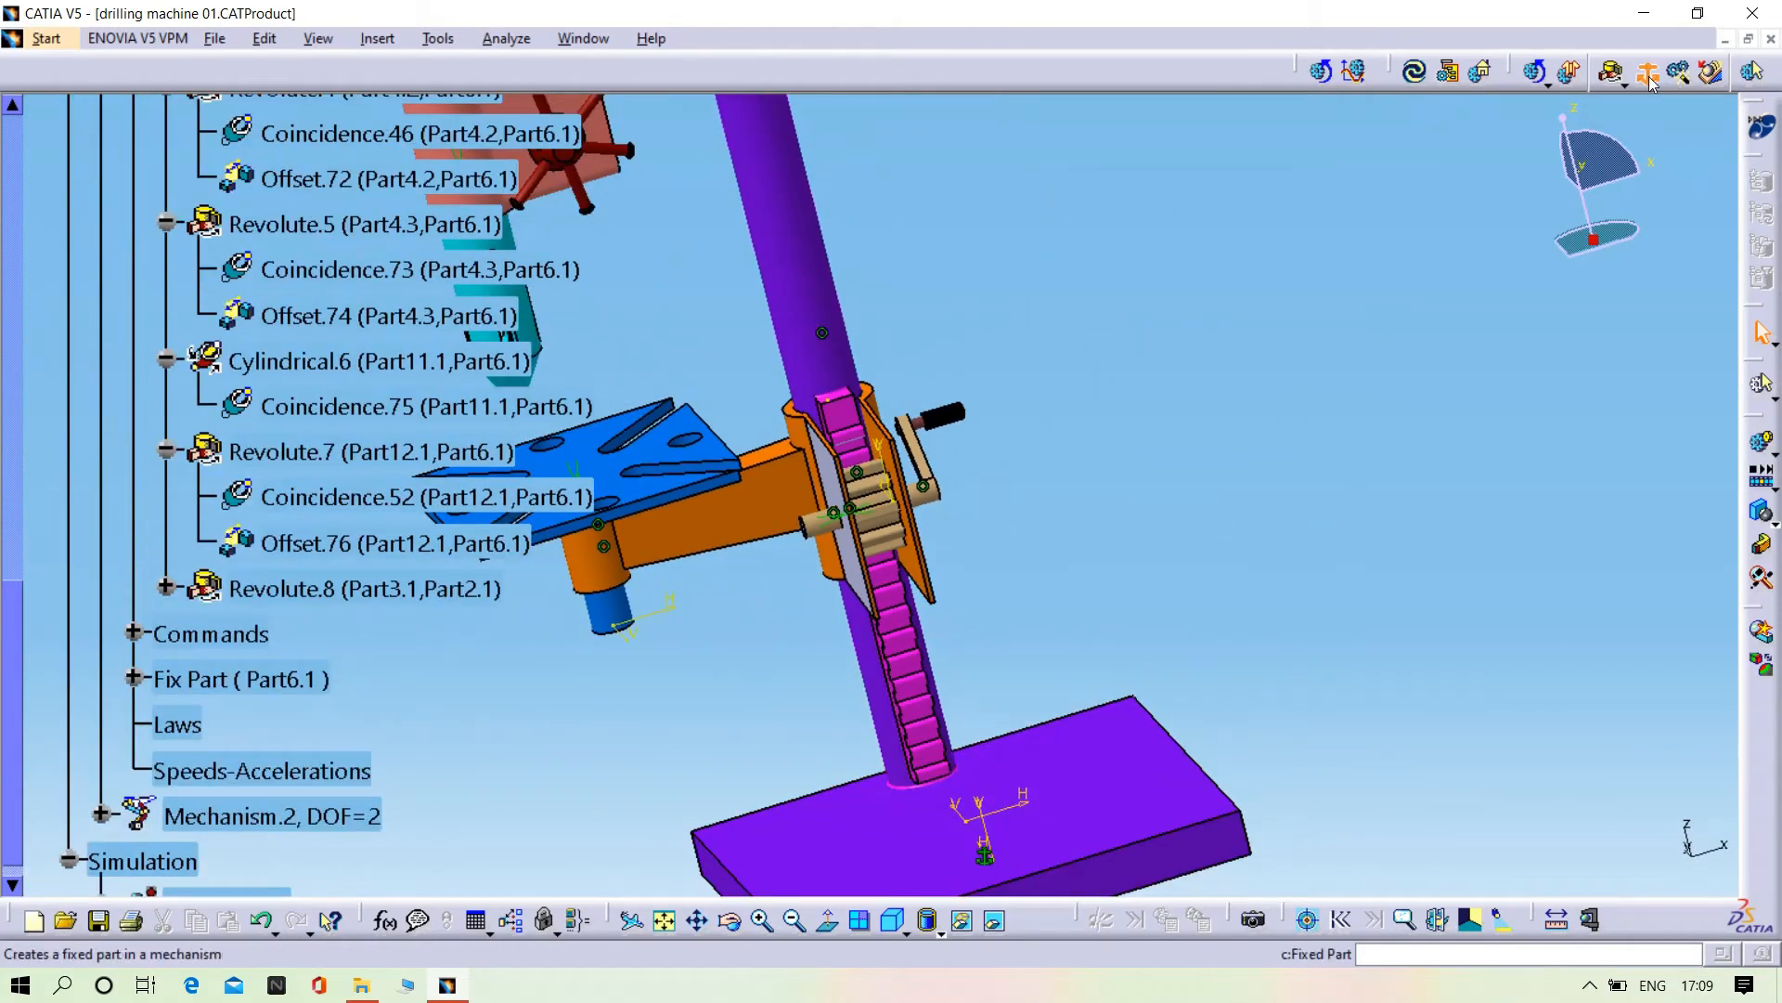
pyautogui.click(742, 511)
# - Review the mechanism tree, collapsing the joints of Mechanism.1 and expanding Mechanism.2
pyautogui.scroll(3, 67, 563)
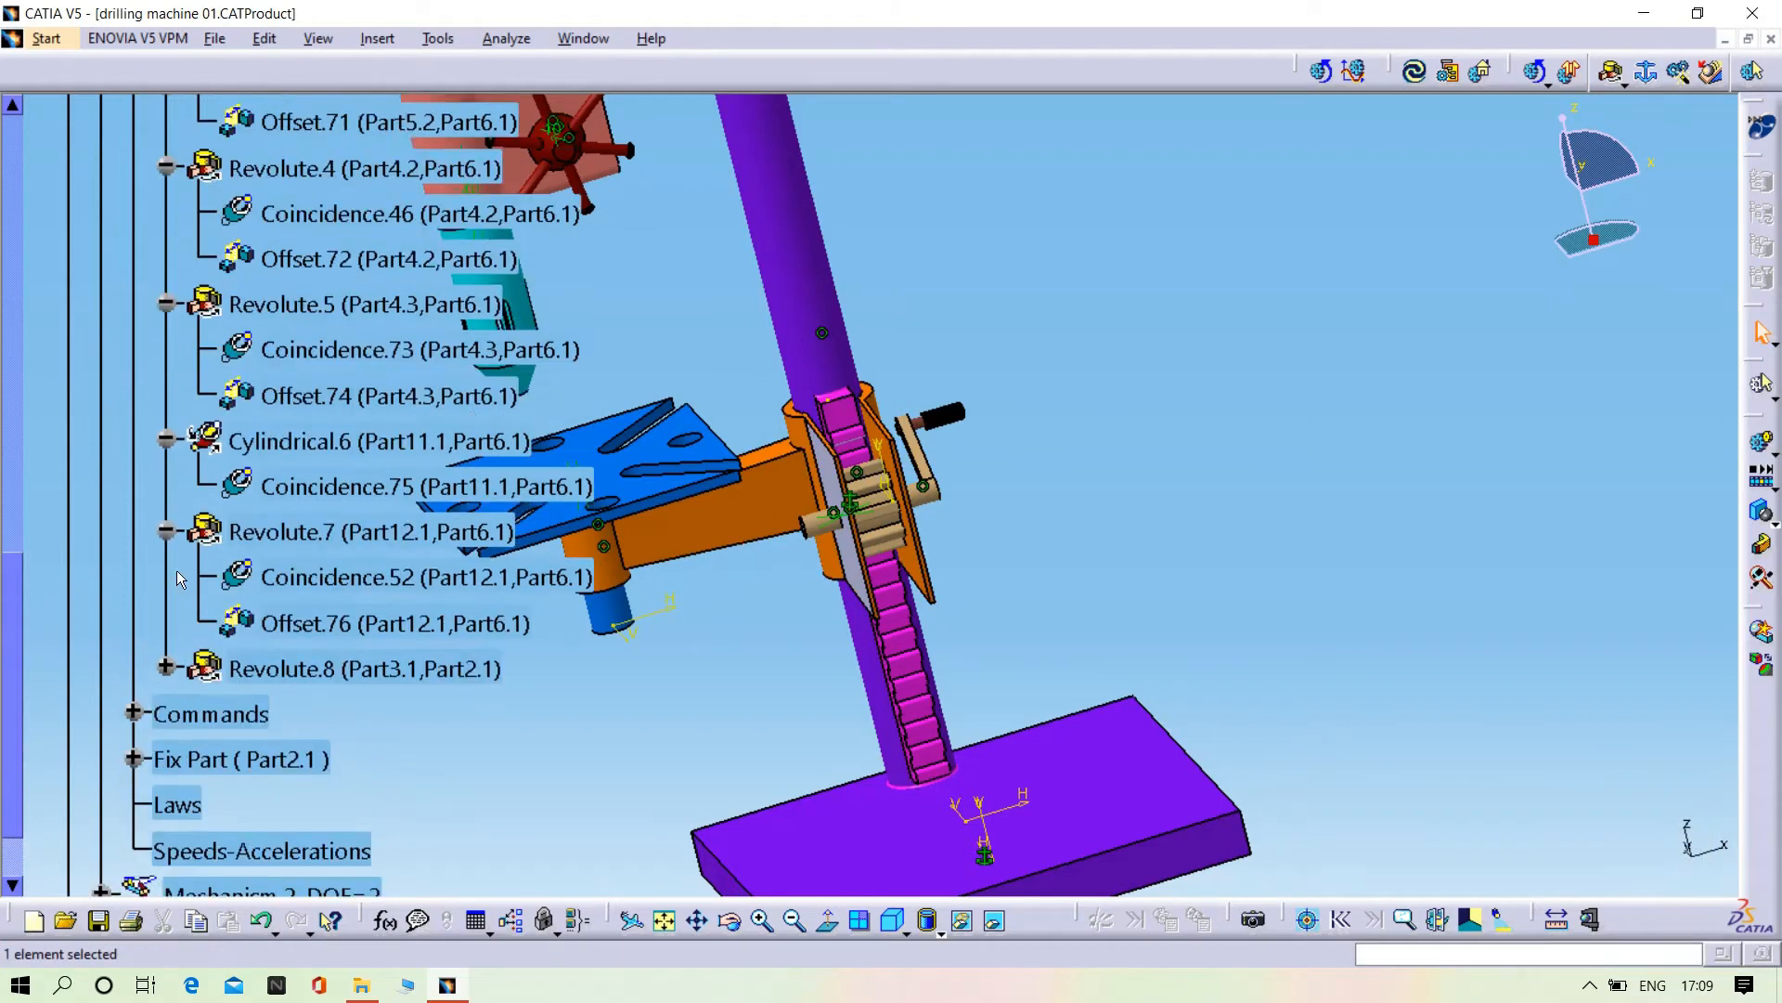
pyautogui.scroll(-1, 205, 655)
pyautogui.scroll(-2, 204, 655)
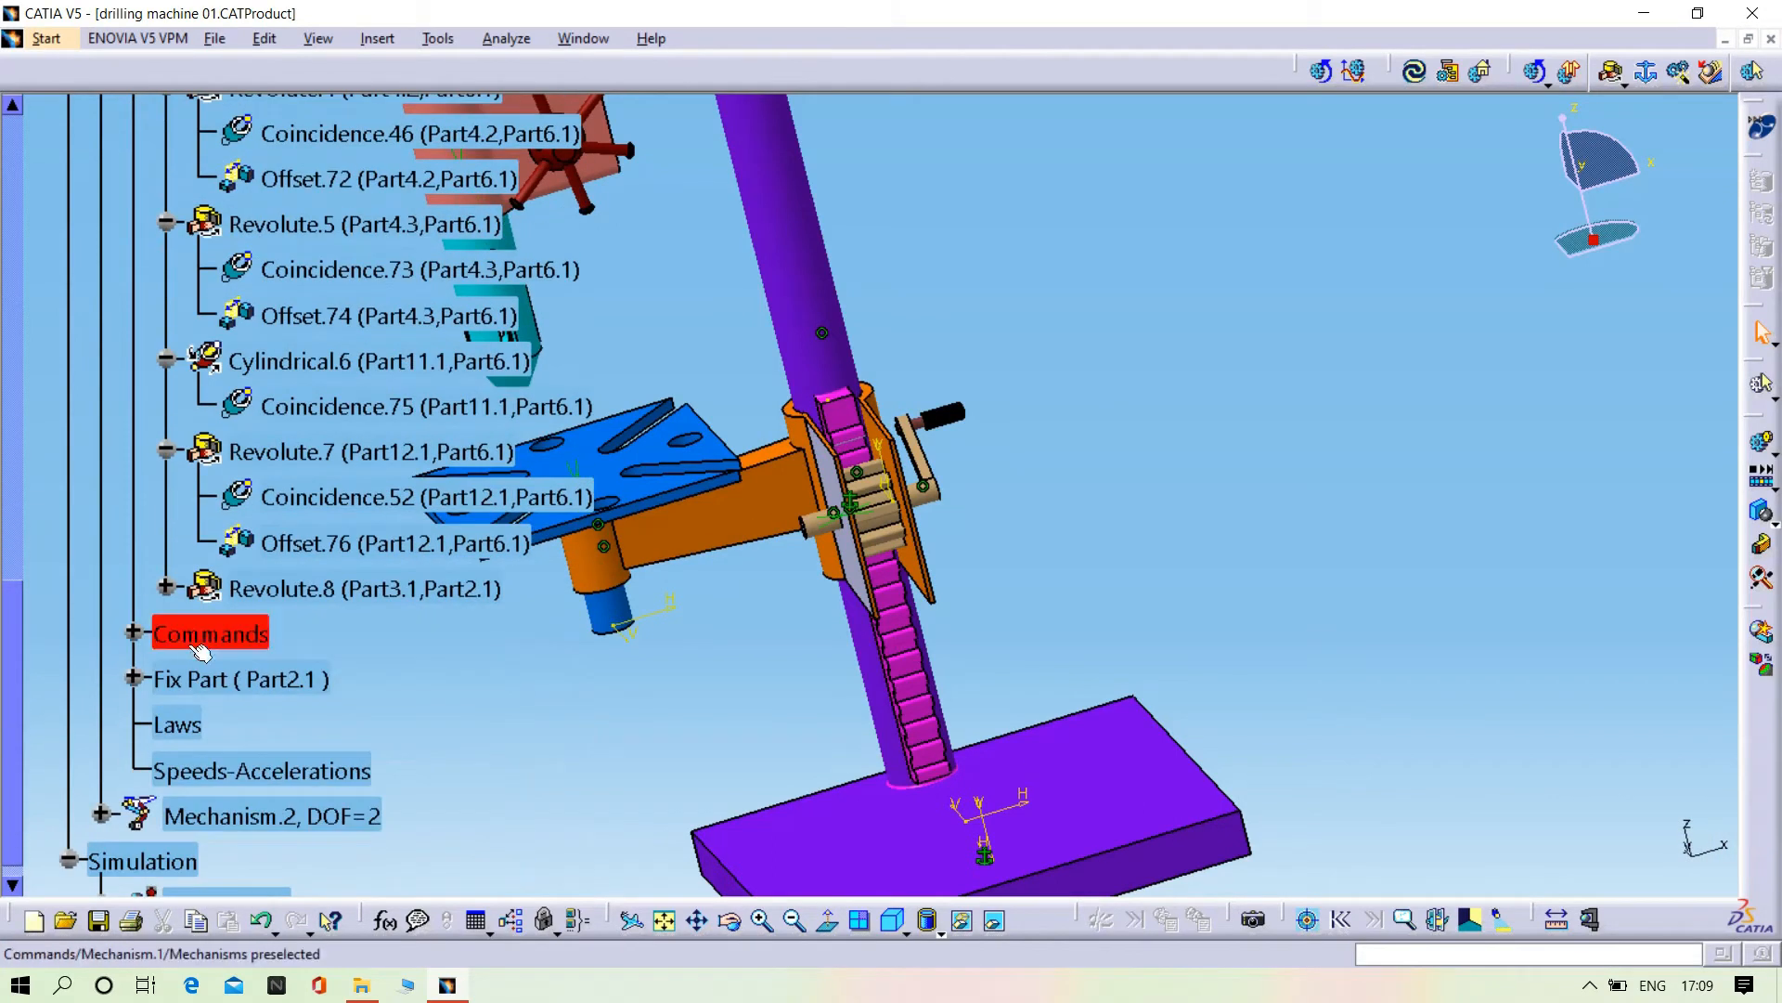
pyautogui.scroll(5, 200, 620)
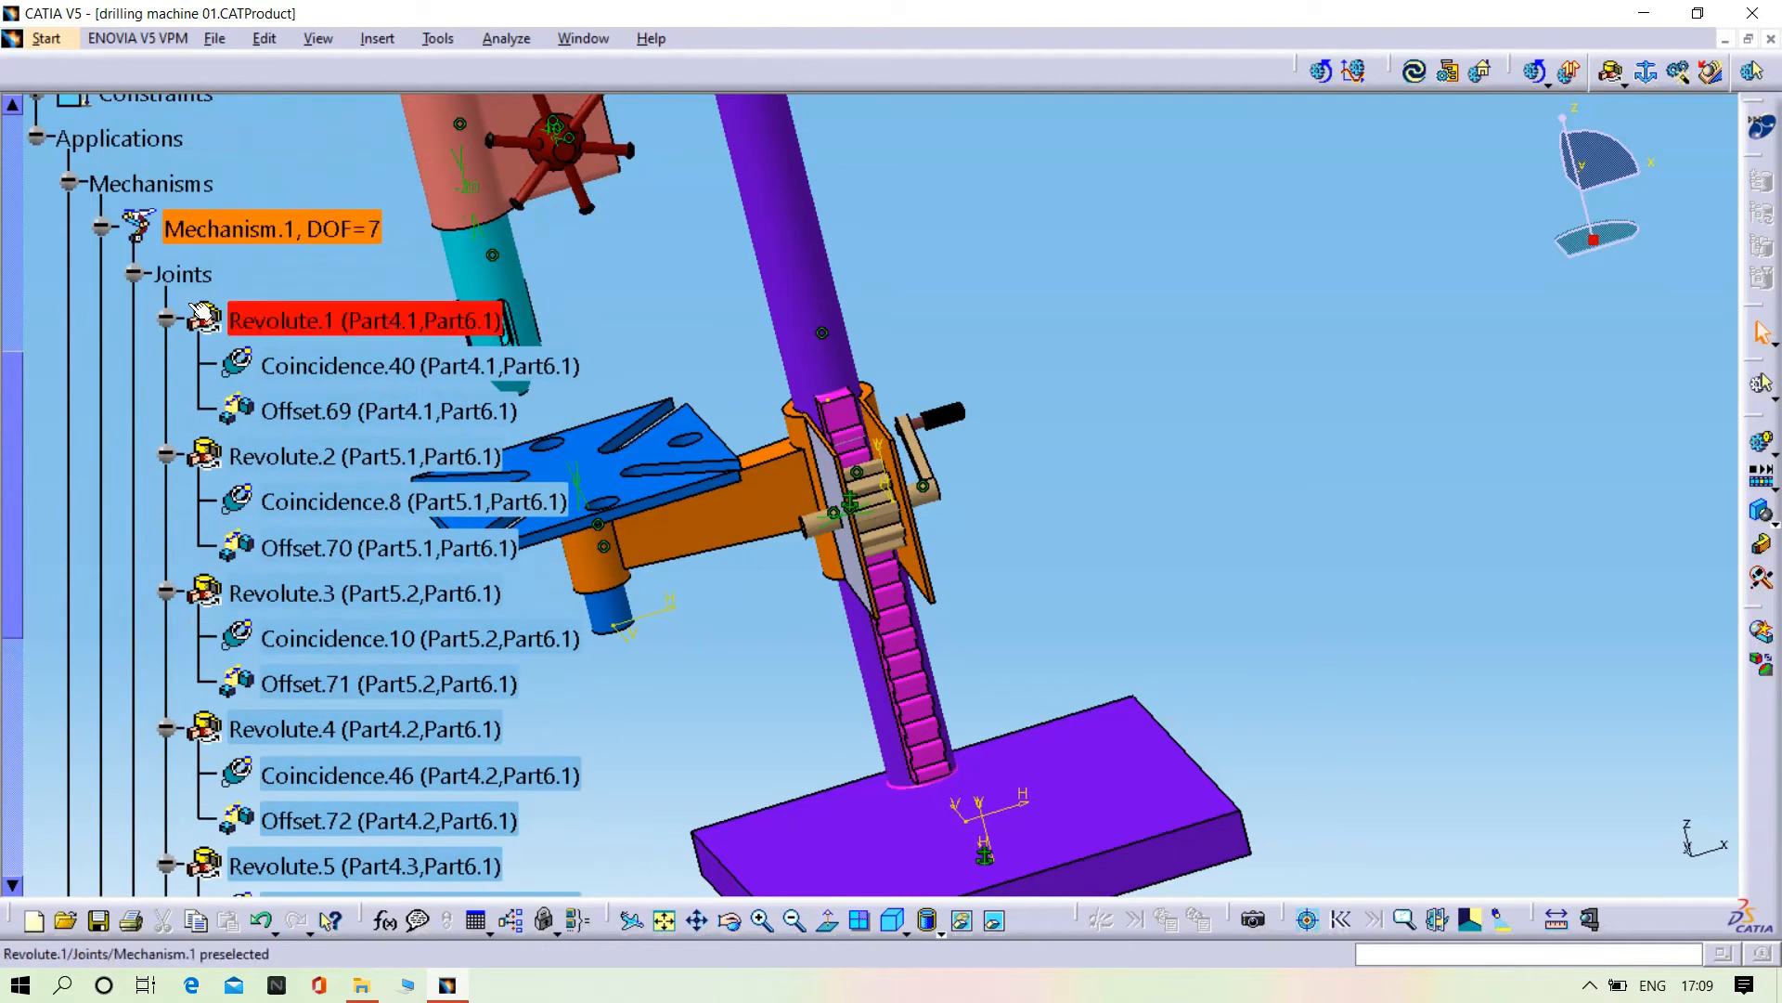
pyautogui.click(135, 274)
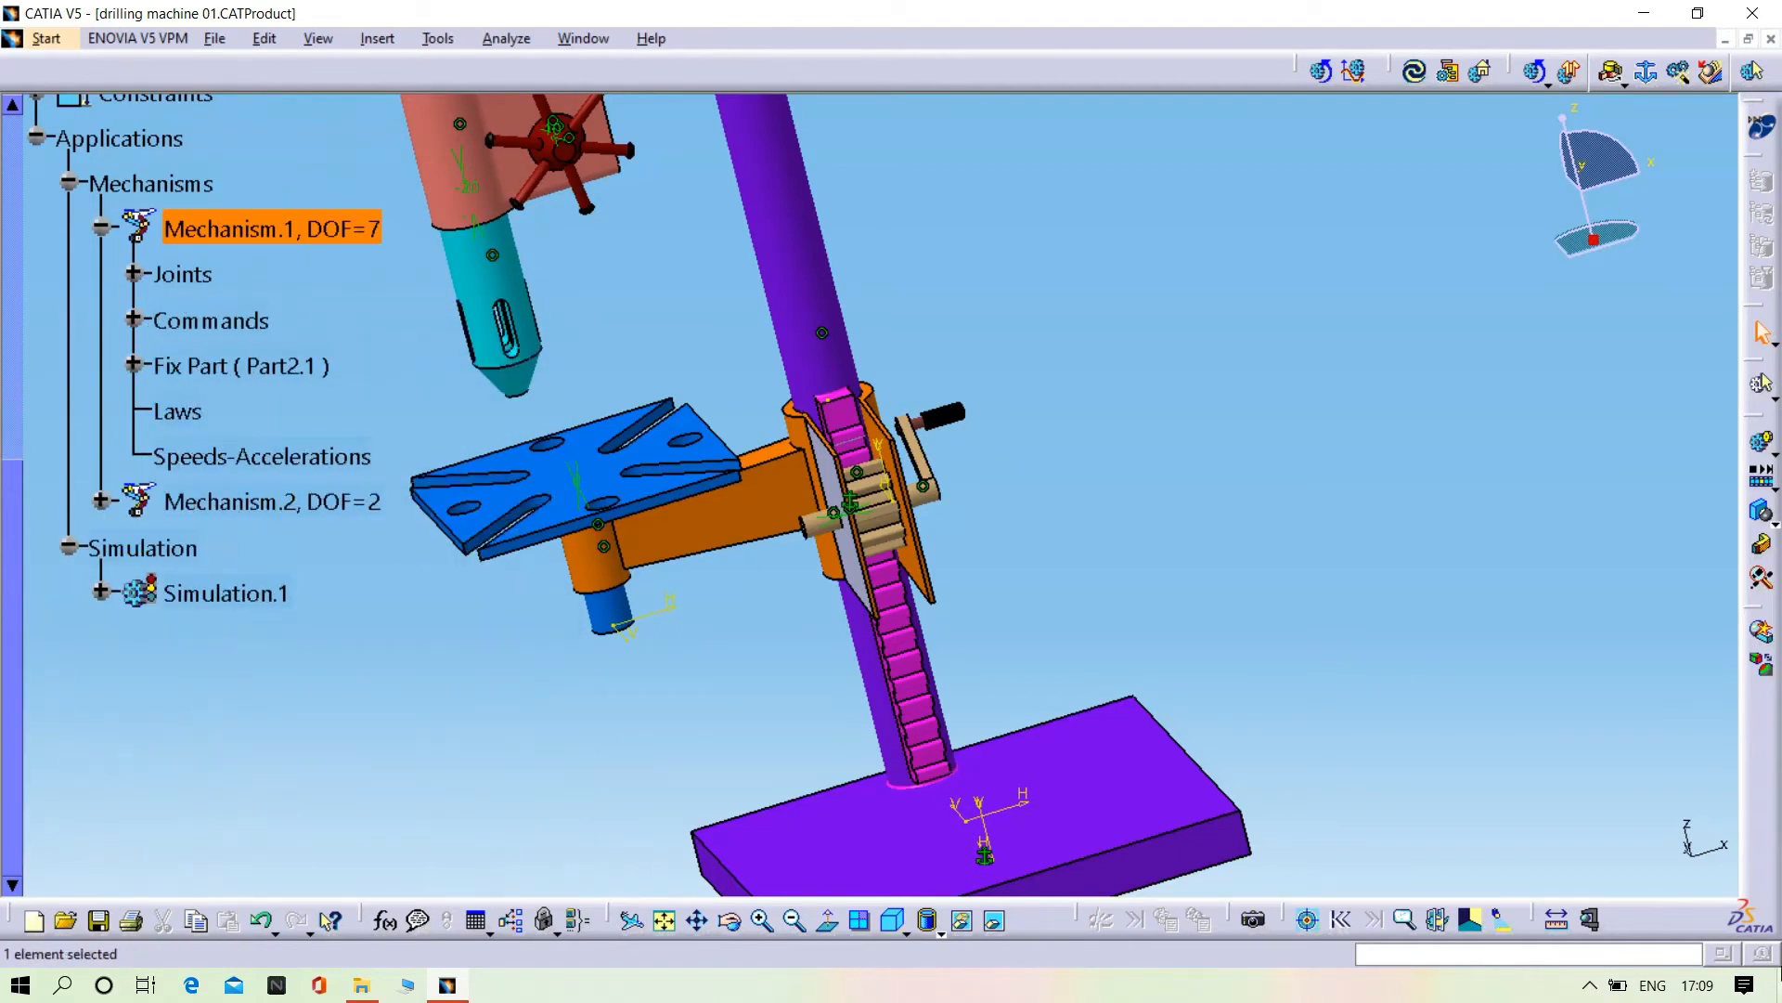
pyautogui.scroll(2, 232, 446)
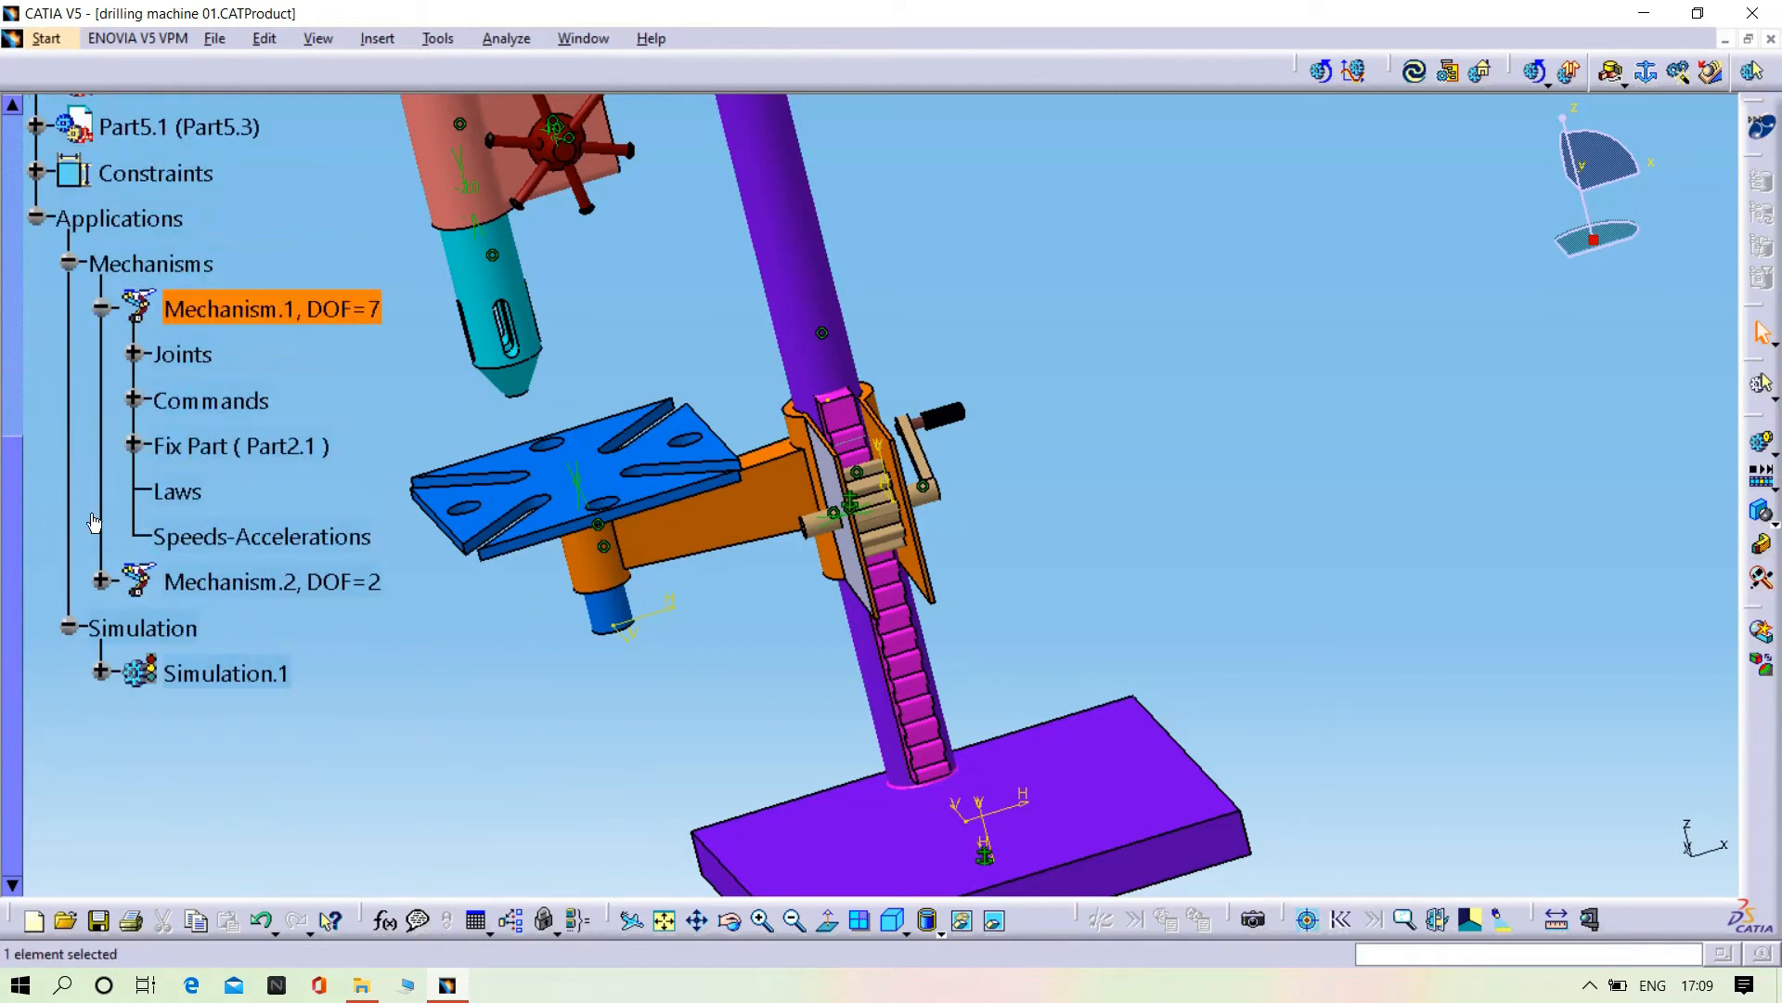
pyautogui.click(102, 583)
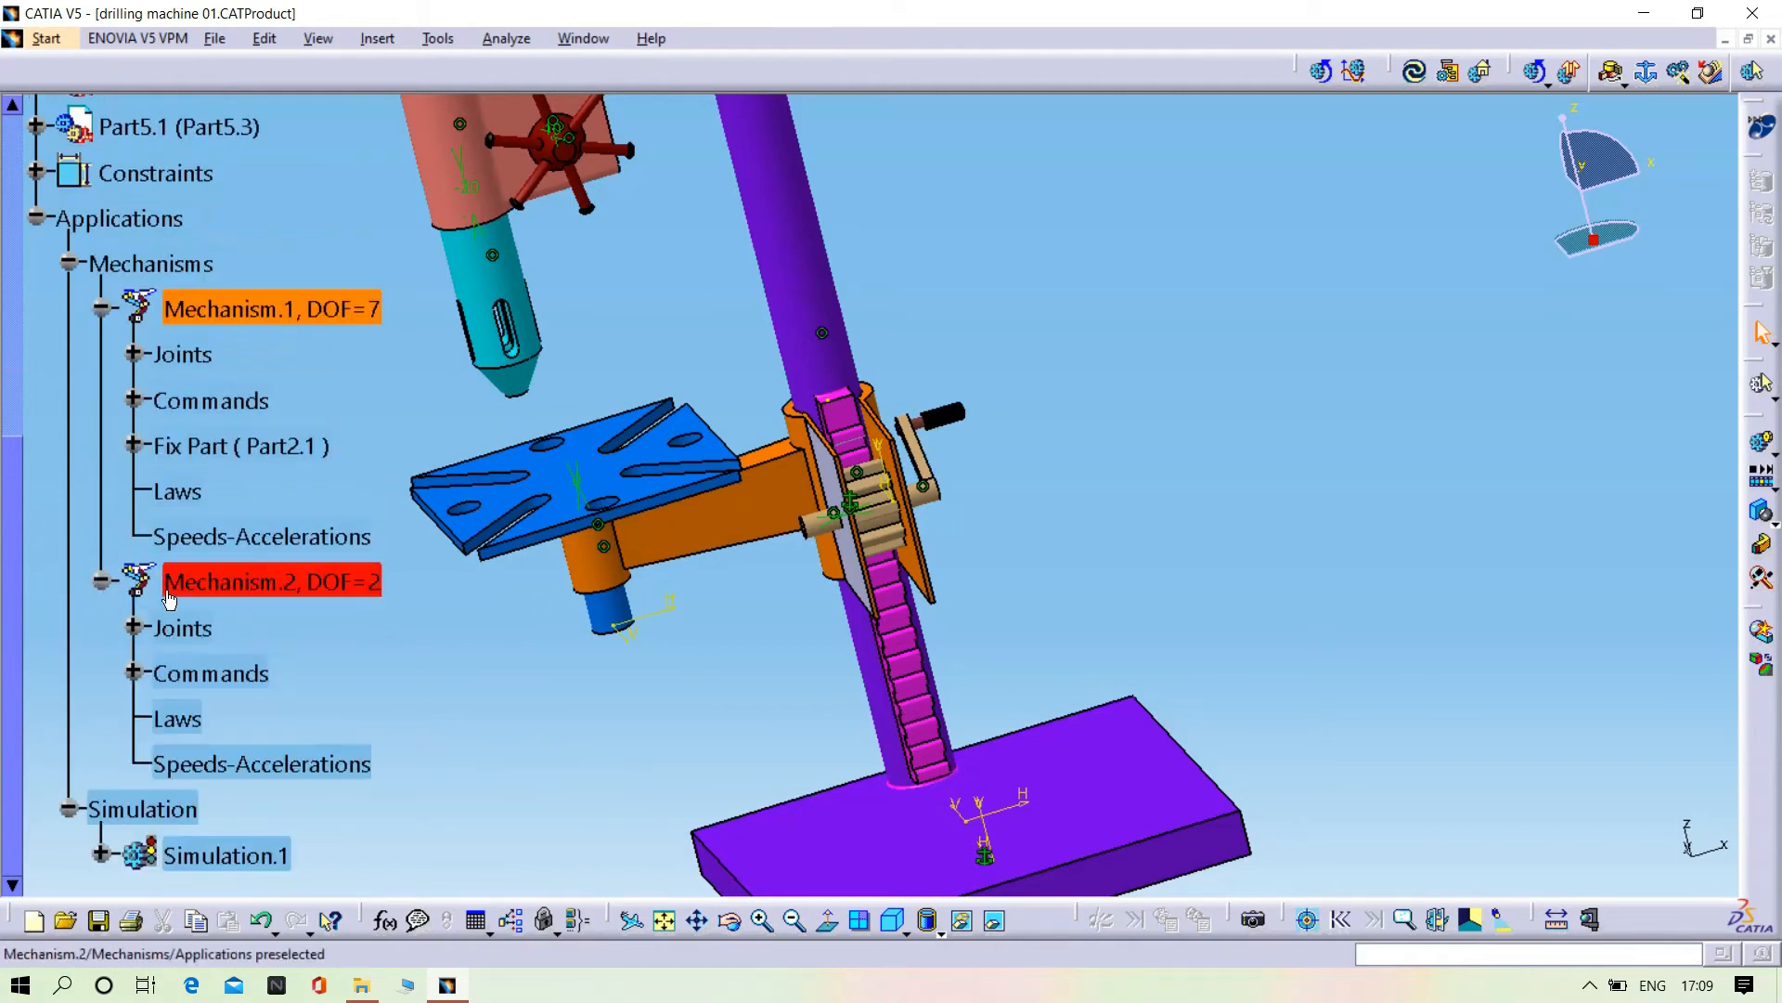
# - Make the Cylindrical.1 joint of Mechanism.2 angle driven as well, with a second lower limit of 0deg and upper limit of 360deg
pyautogui.click(133, 628)
pyautogui.doubleClick(325, 673)
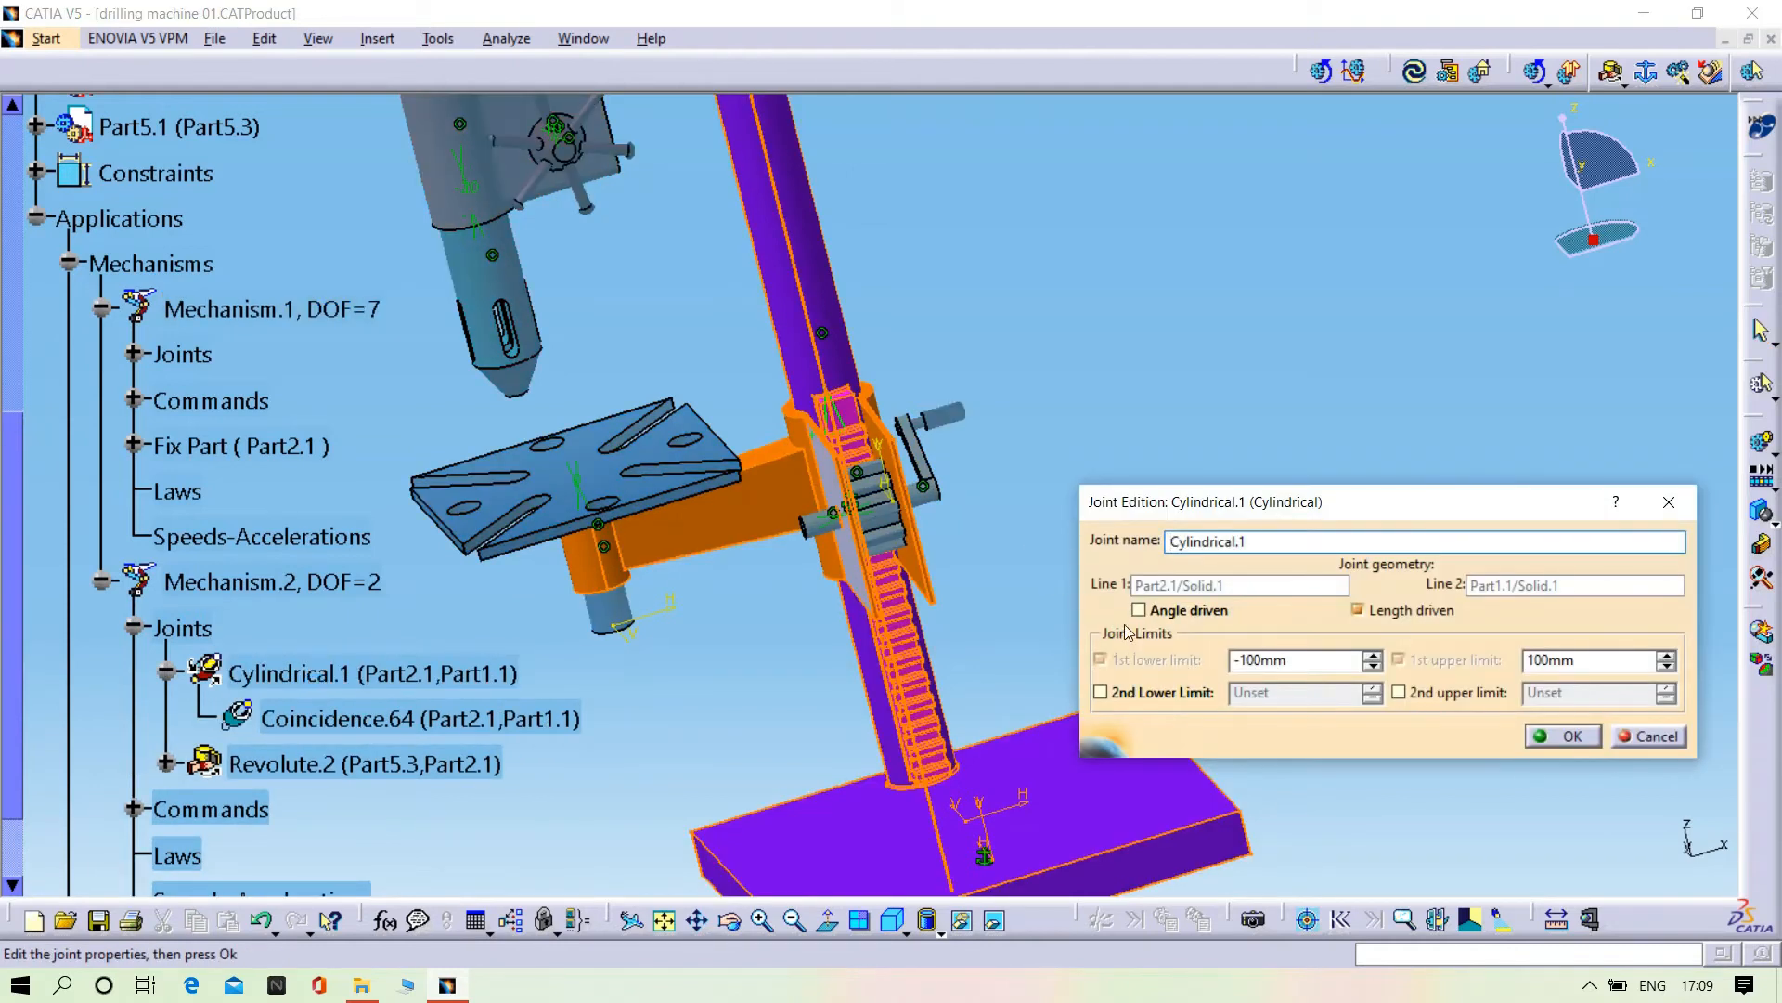
pyautogui.click(1139, 610)
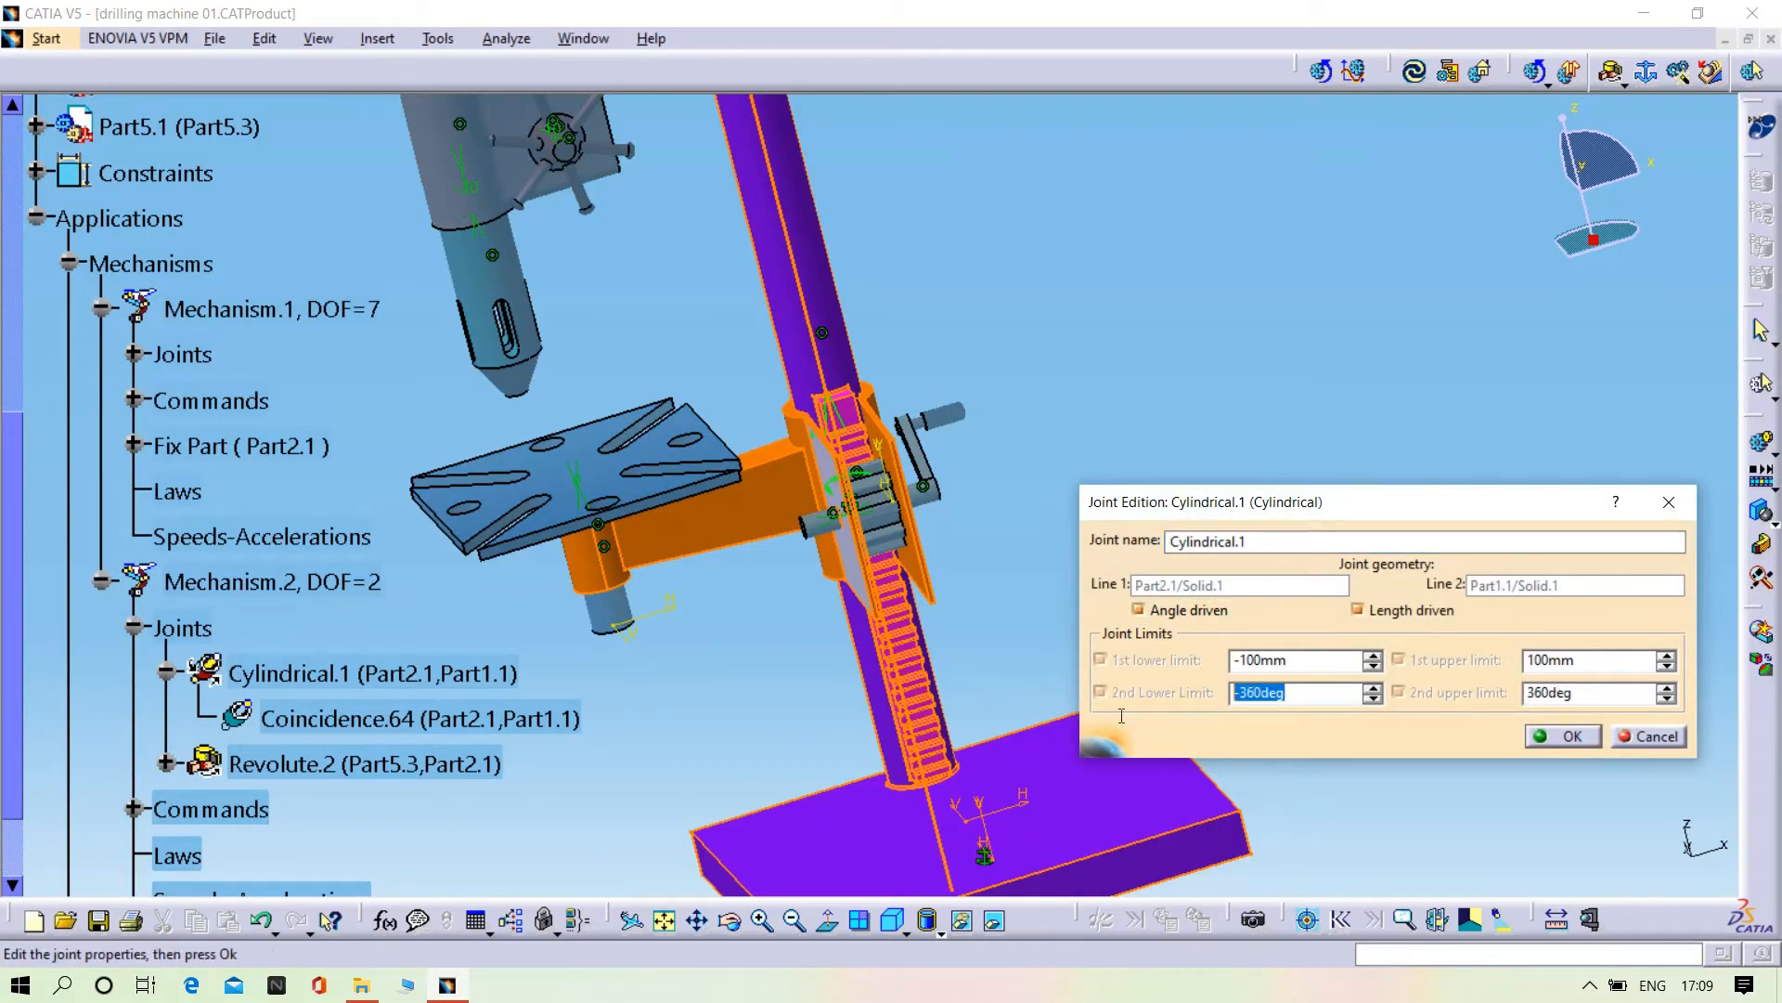
pyautogui.press('Return')
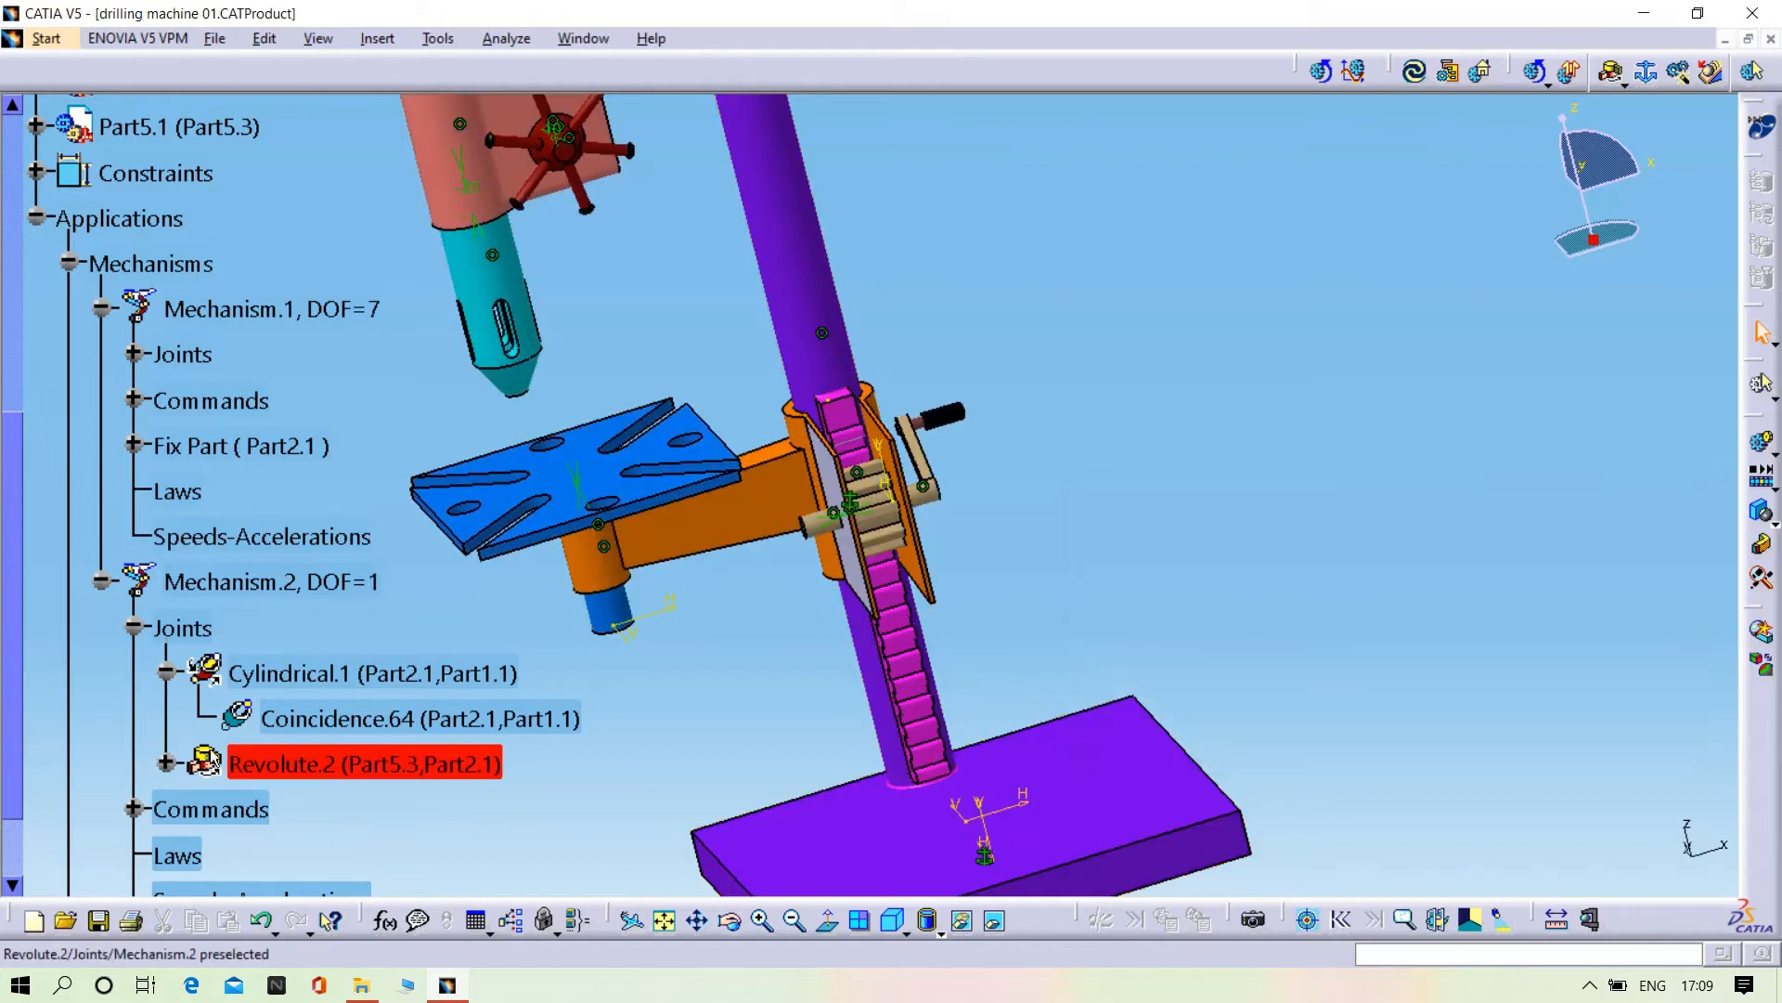
# - Make the table's Revolute.2 joint in Mechanism.2 angle driven, with limits of 0deg and 360deg
pyautogui.scroll(-2, 211, 761)
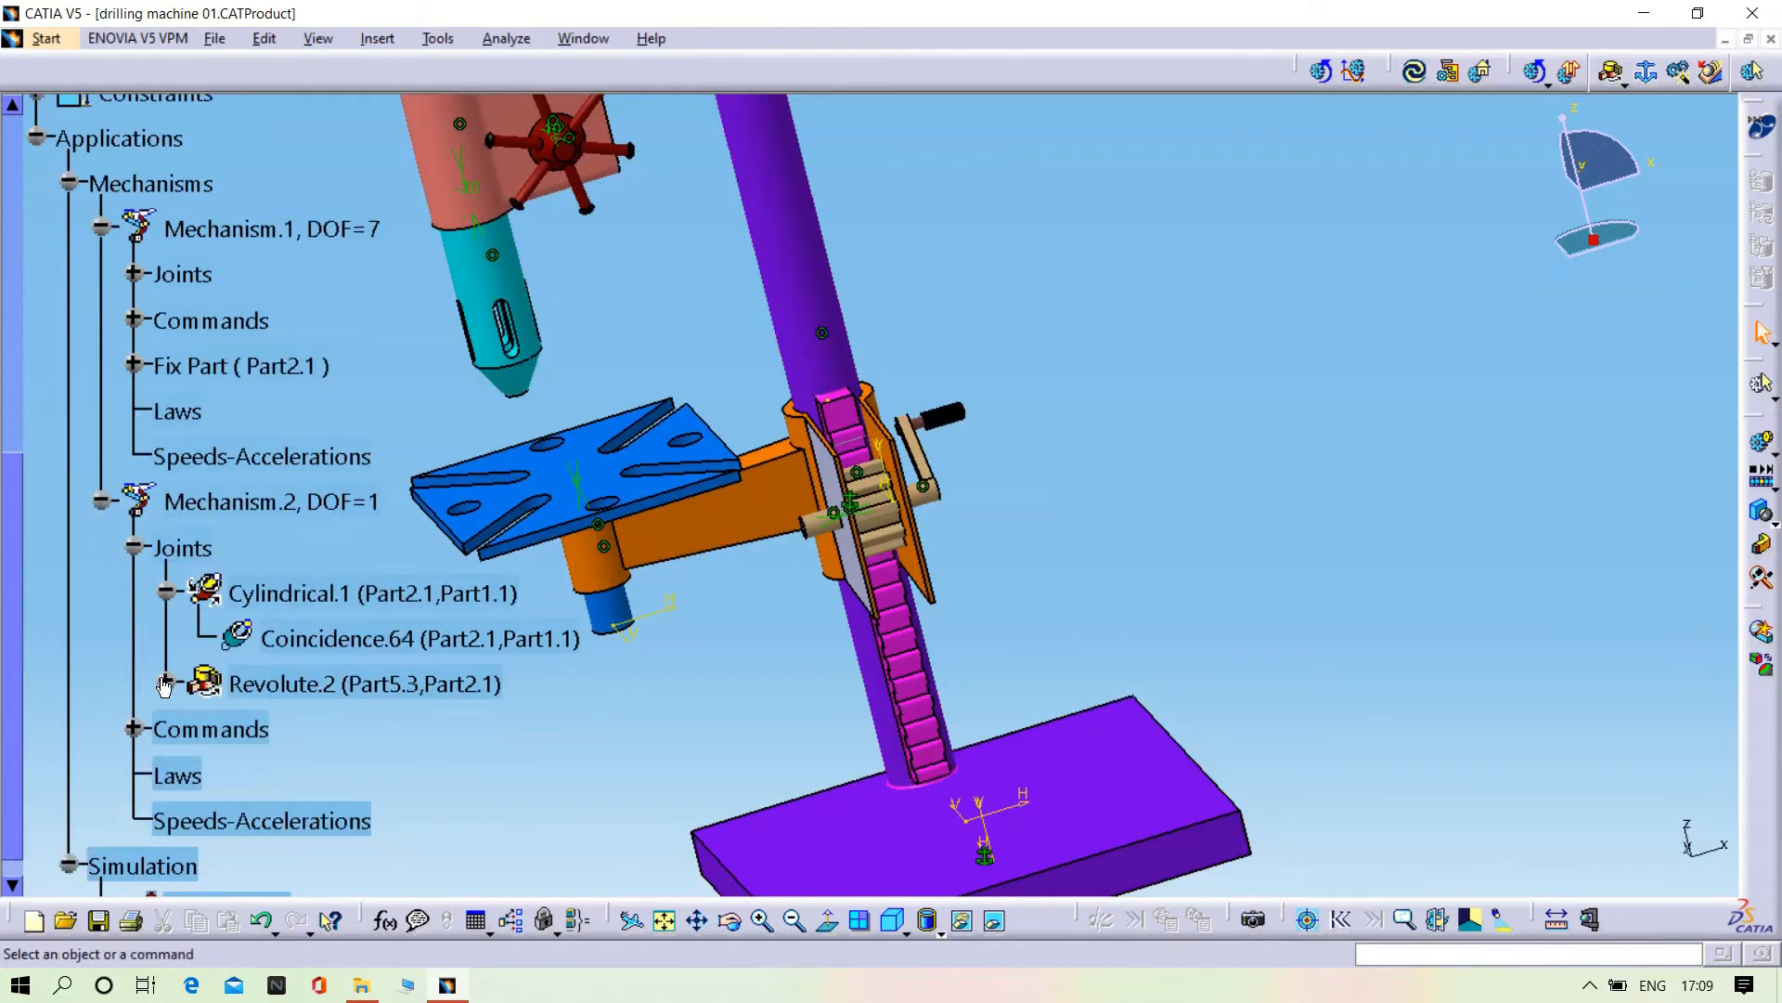
pyautogui.doubleClick(279, 684)
pyautogui.click(1168, 637)
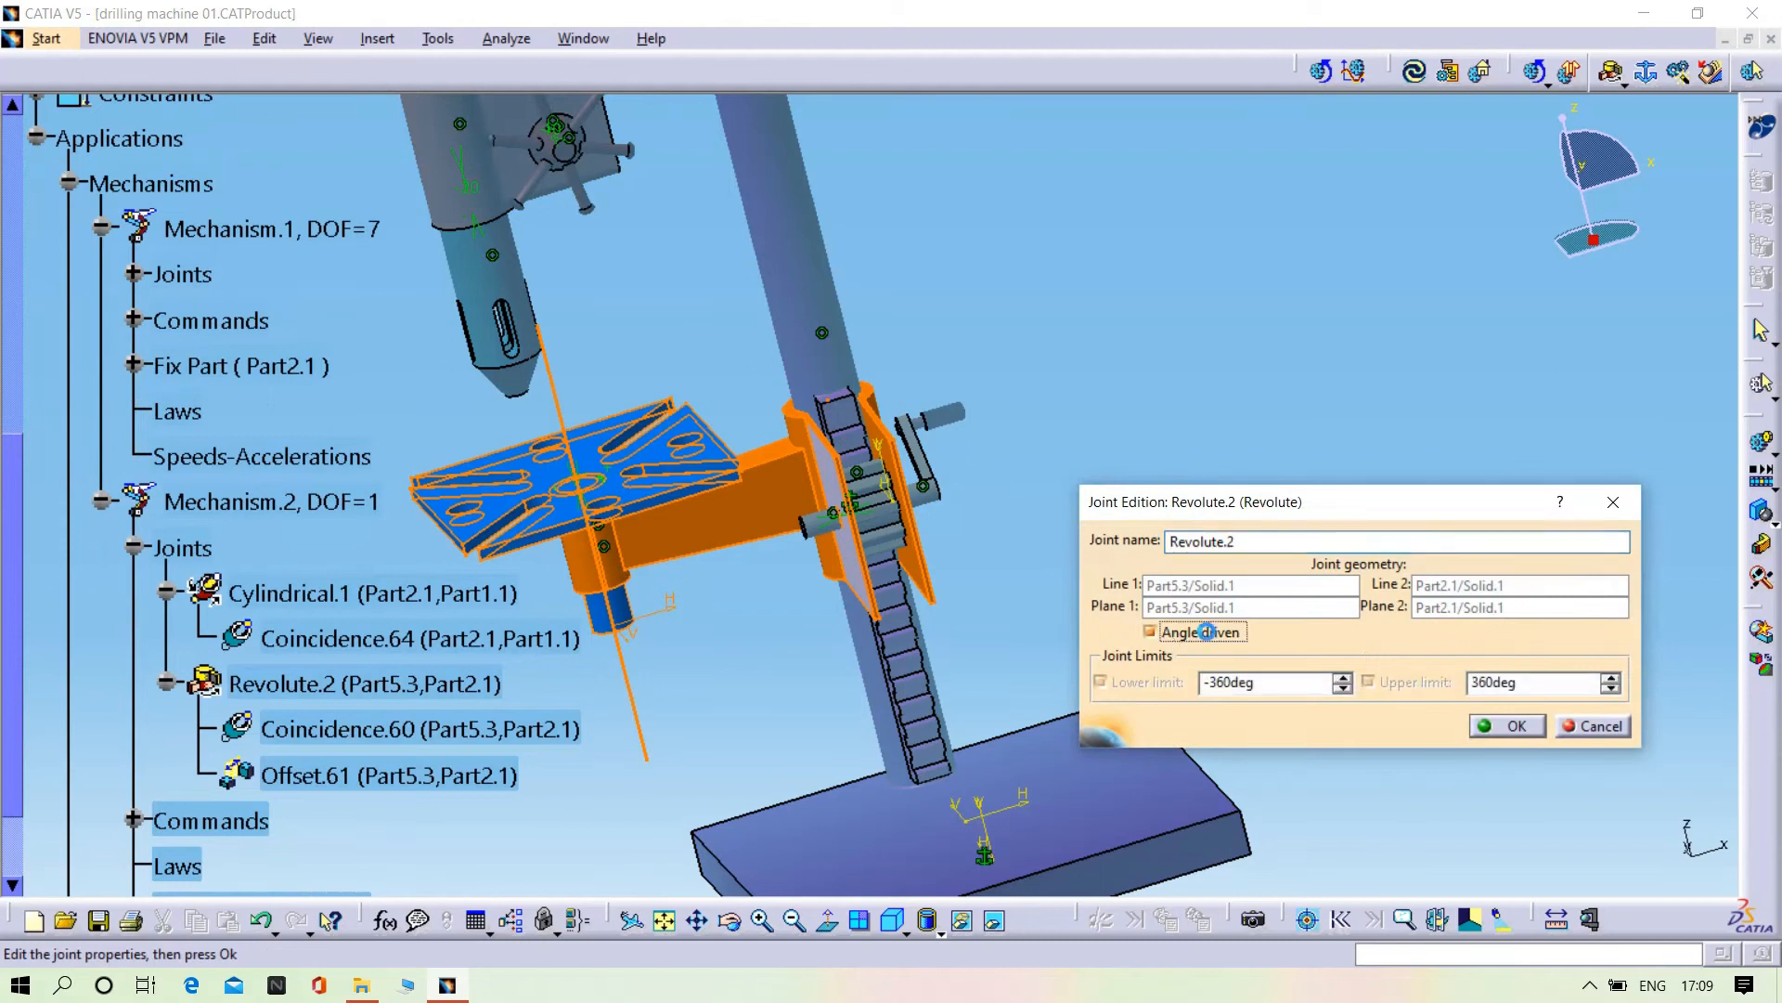
pyautogui.press('Return')
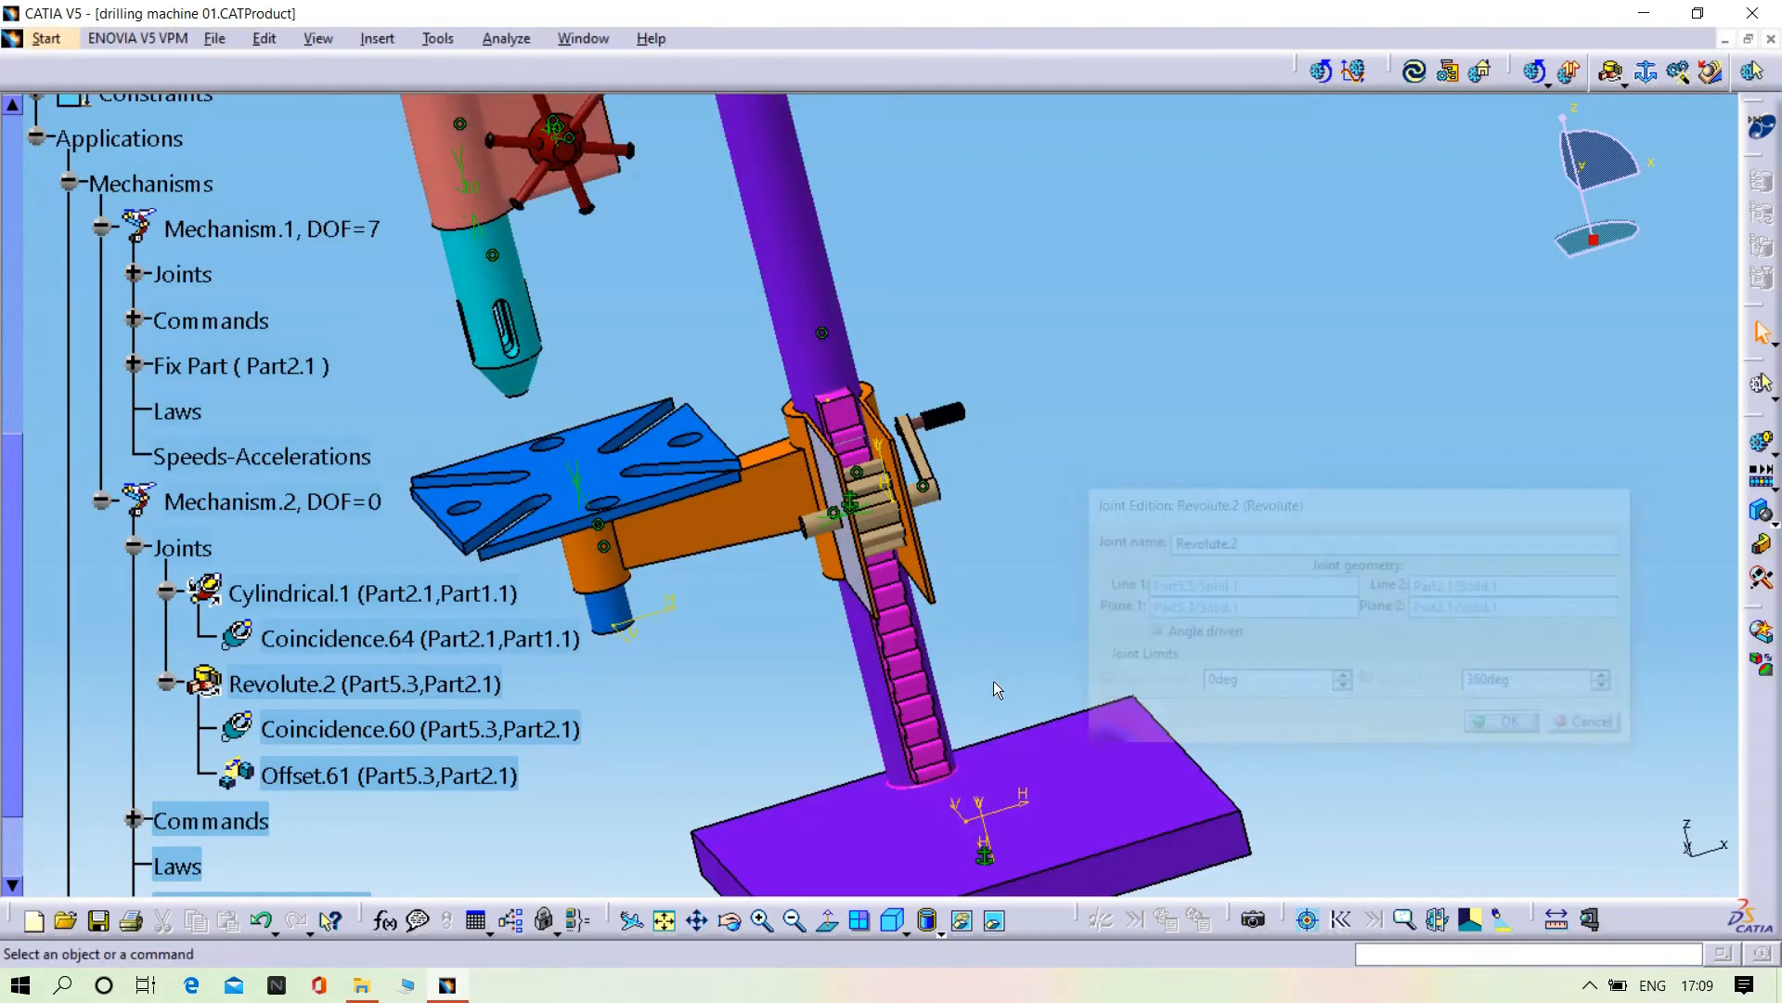
# - Delete the pinion's Revolute.8 joint (Part3.1,Part2.1) from Mechanism.1
pyautogui.scroll(3, 242, 570)
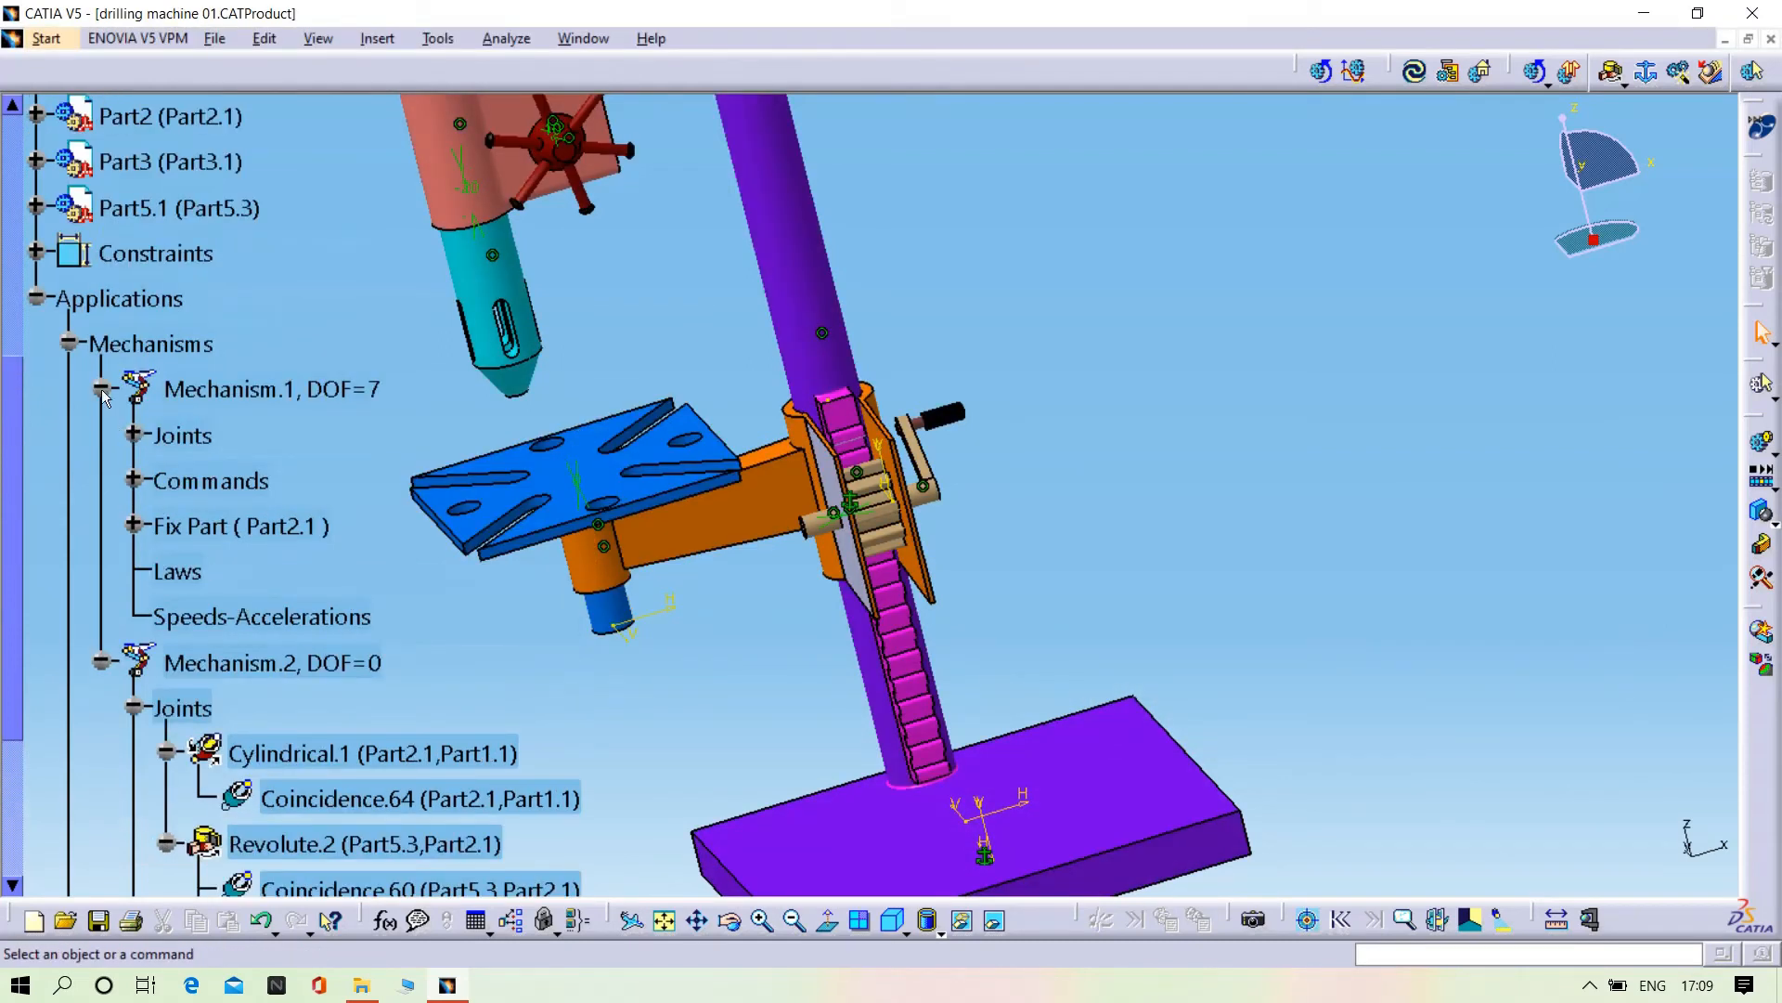
pyautogui.click(136, 435)
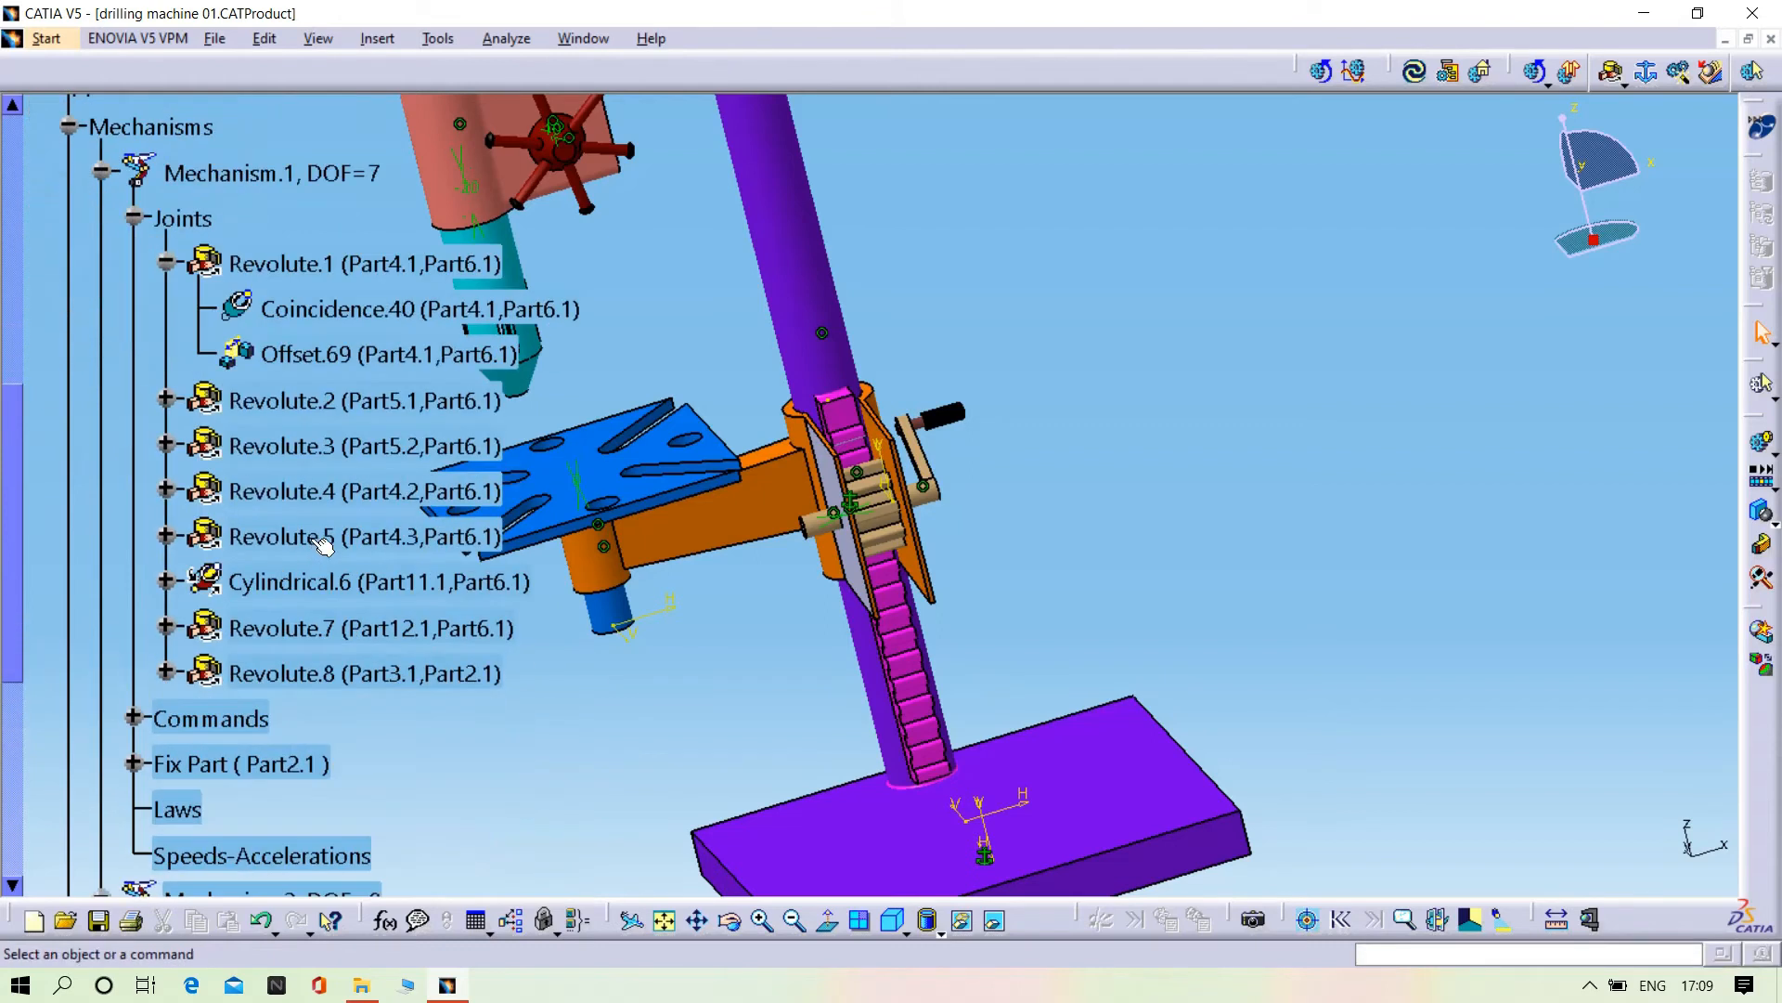
pyautogui.doubleClick(291, 674)
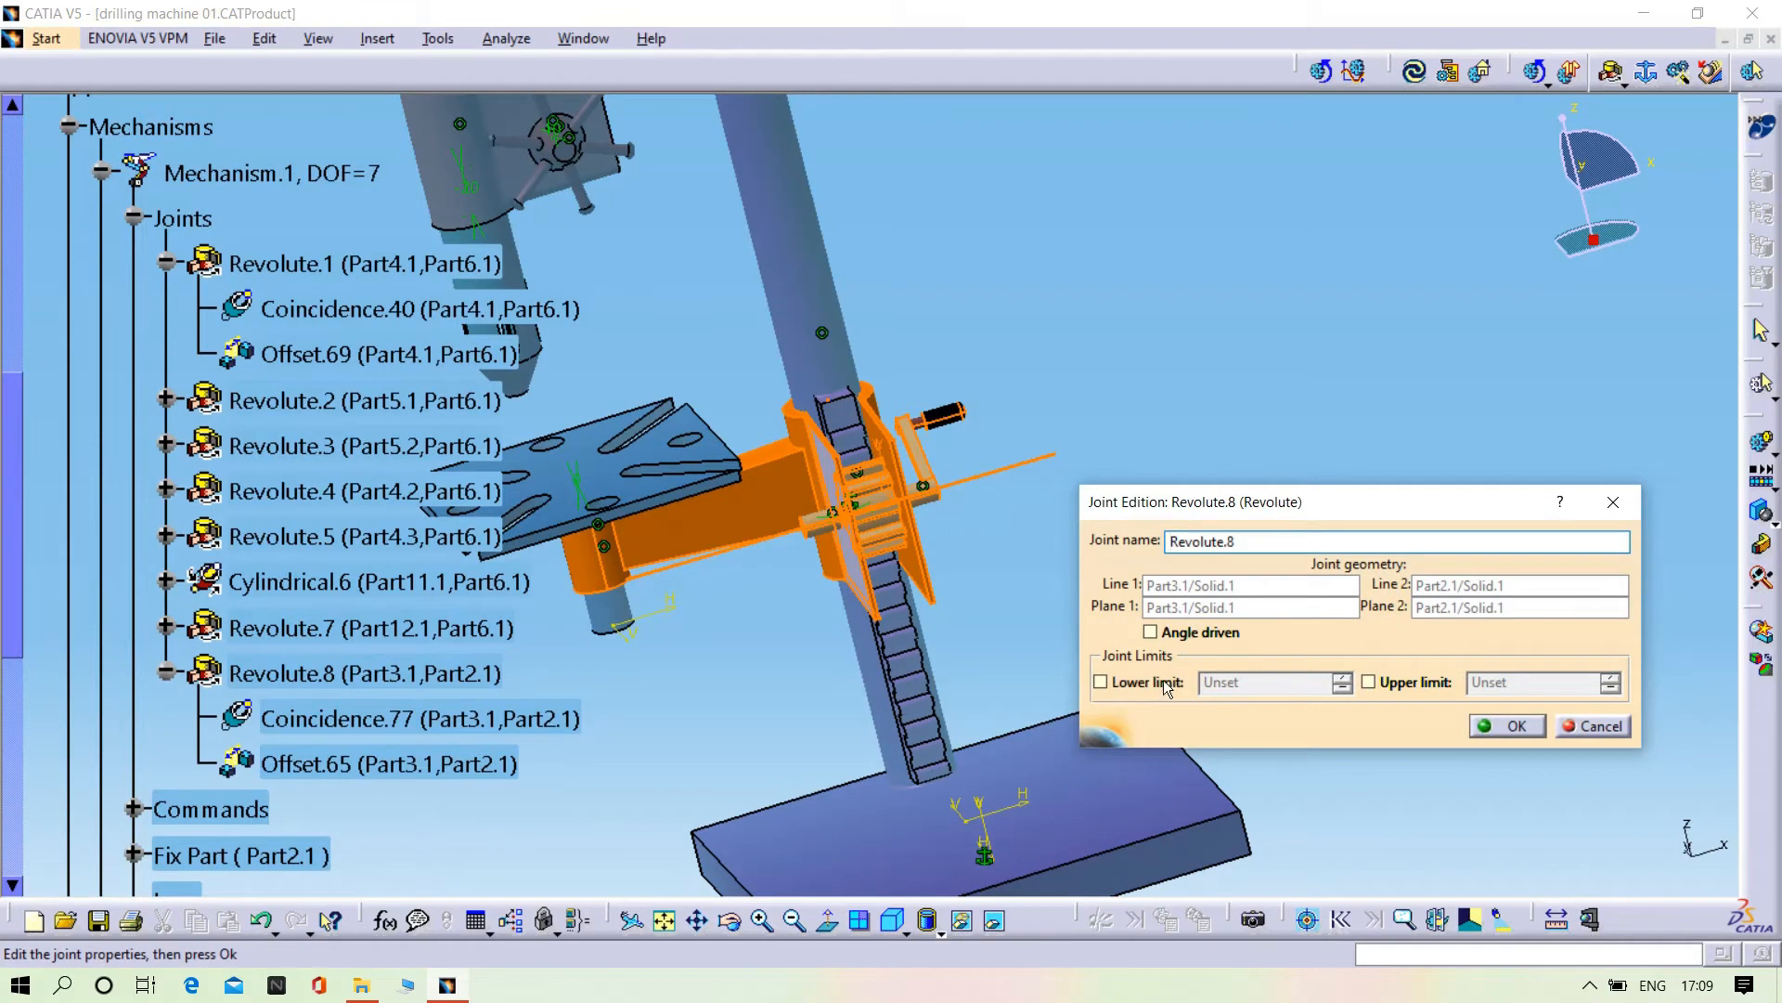
pyautogui.click(1507, 728)
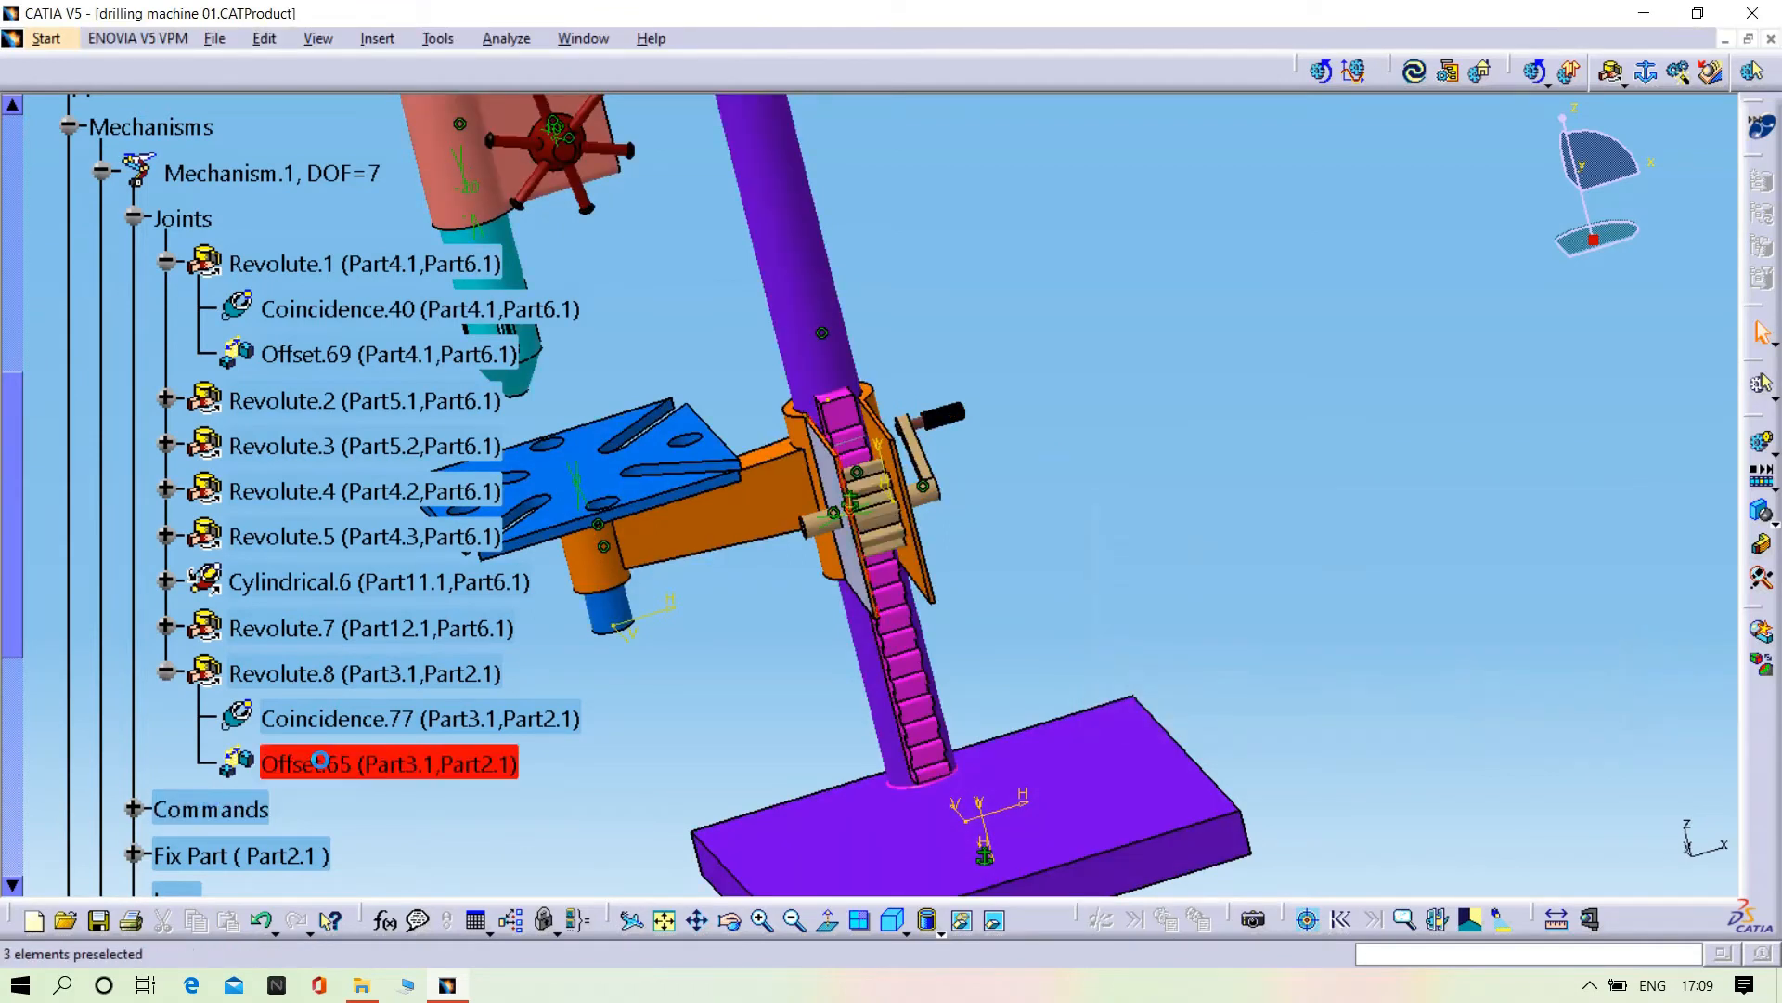
pyautogui.rightClick(306, 674)
pyautogui.click(346, 619)
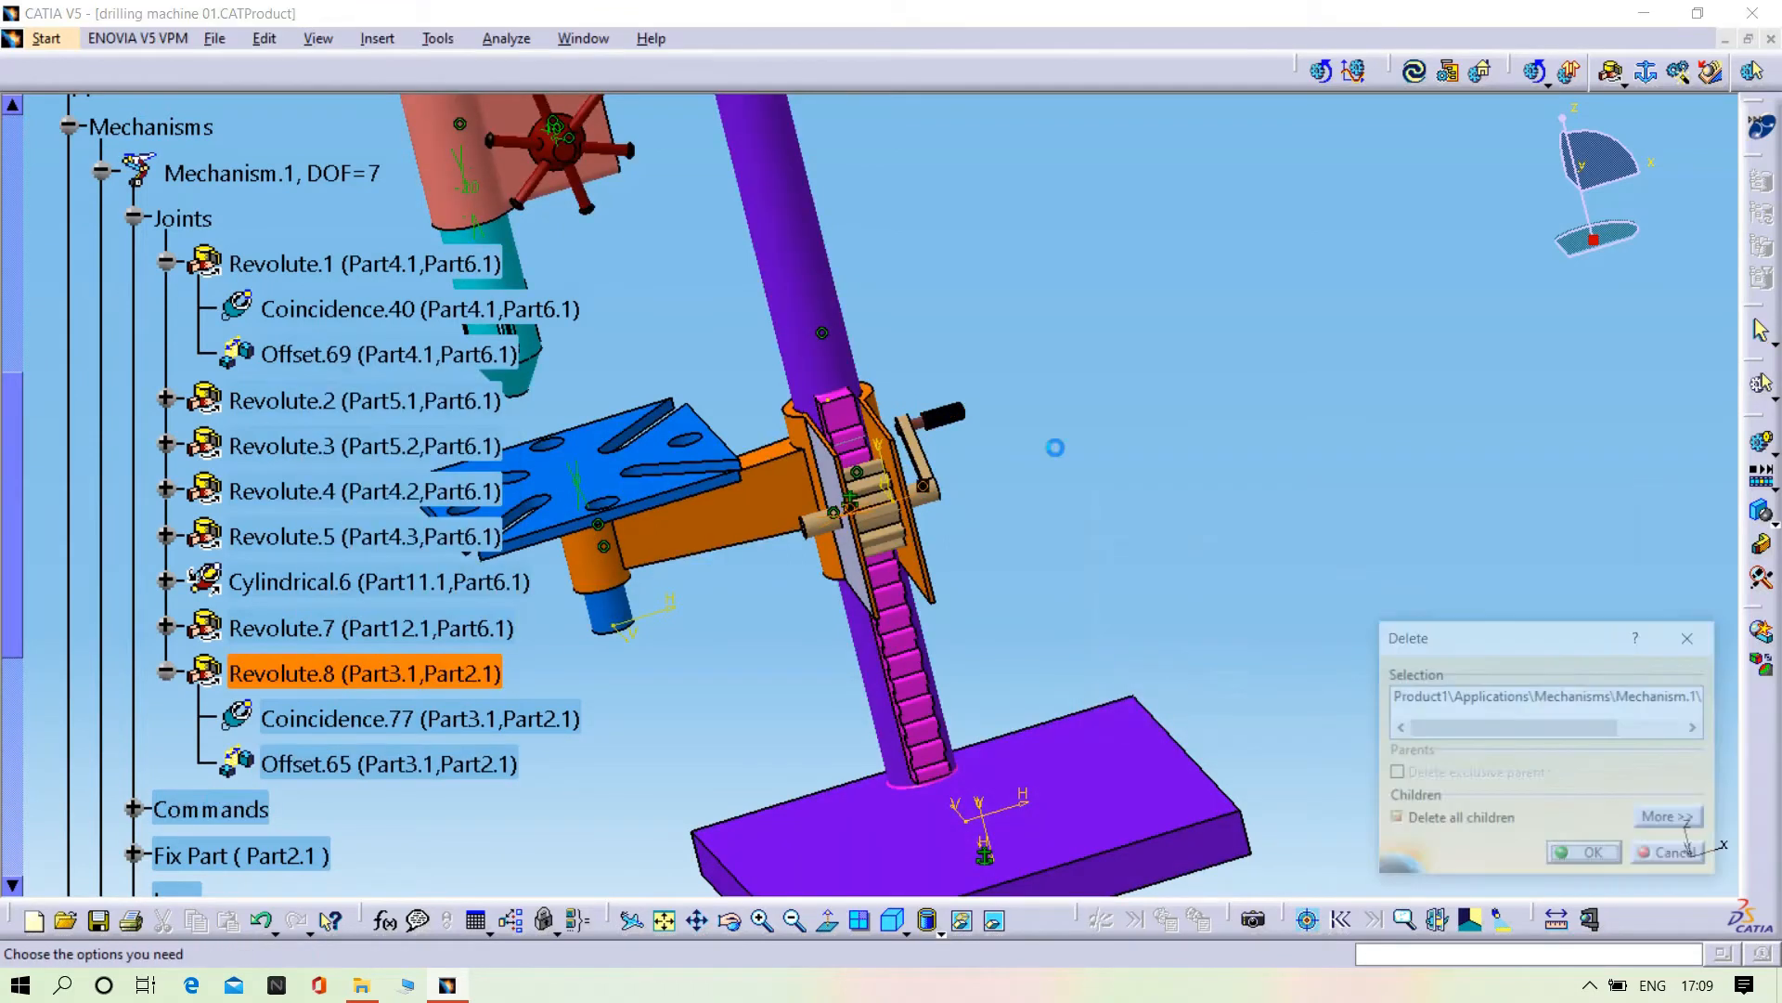
pyautogui.click(1603, 866)
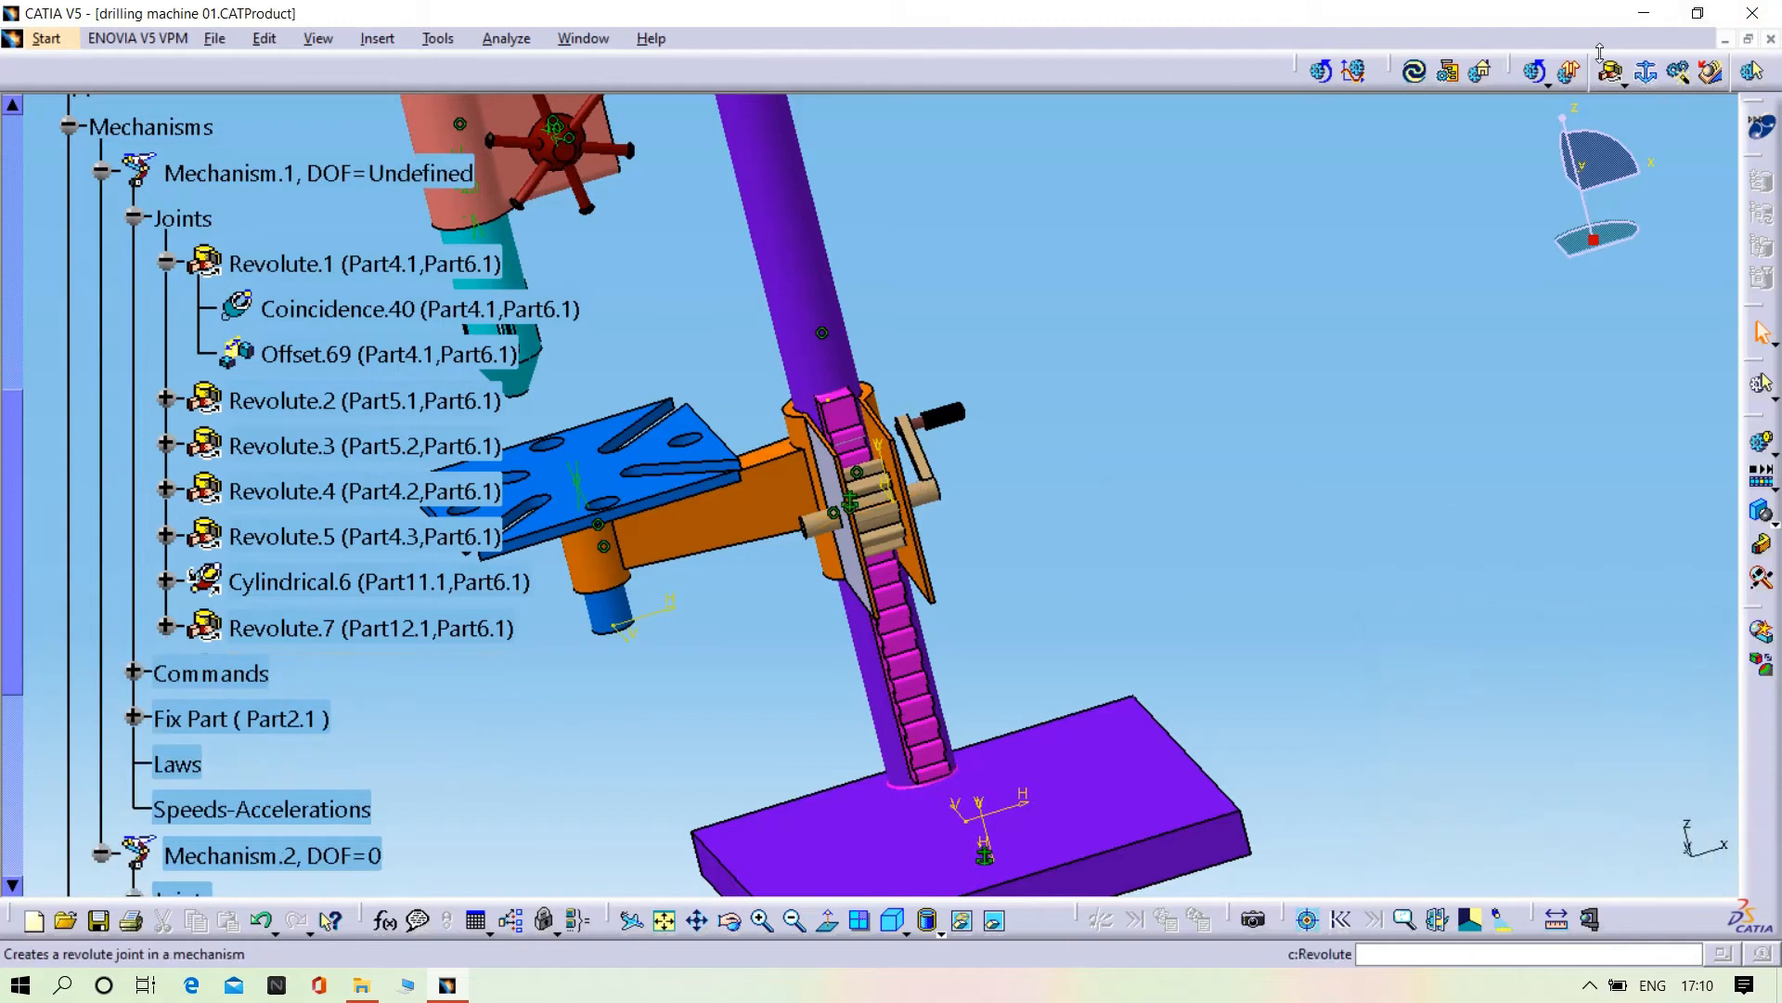
# - Start a revolute joint in Mechanism.2 with the pinion shaft's axis as Line 1, and hide the pinion shaft
pyautogui.click(1761, 441)
pyautogui.click(1244, 232)
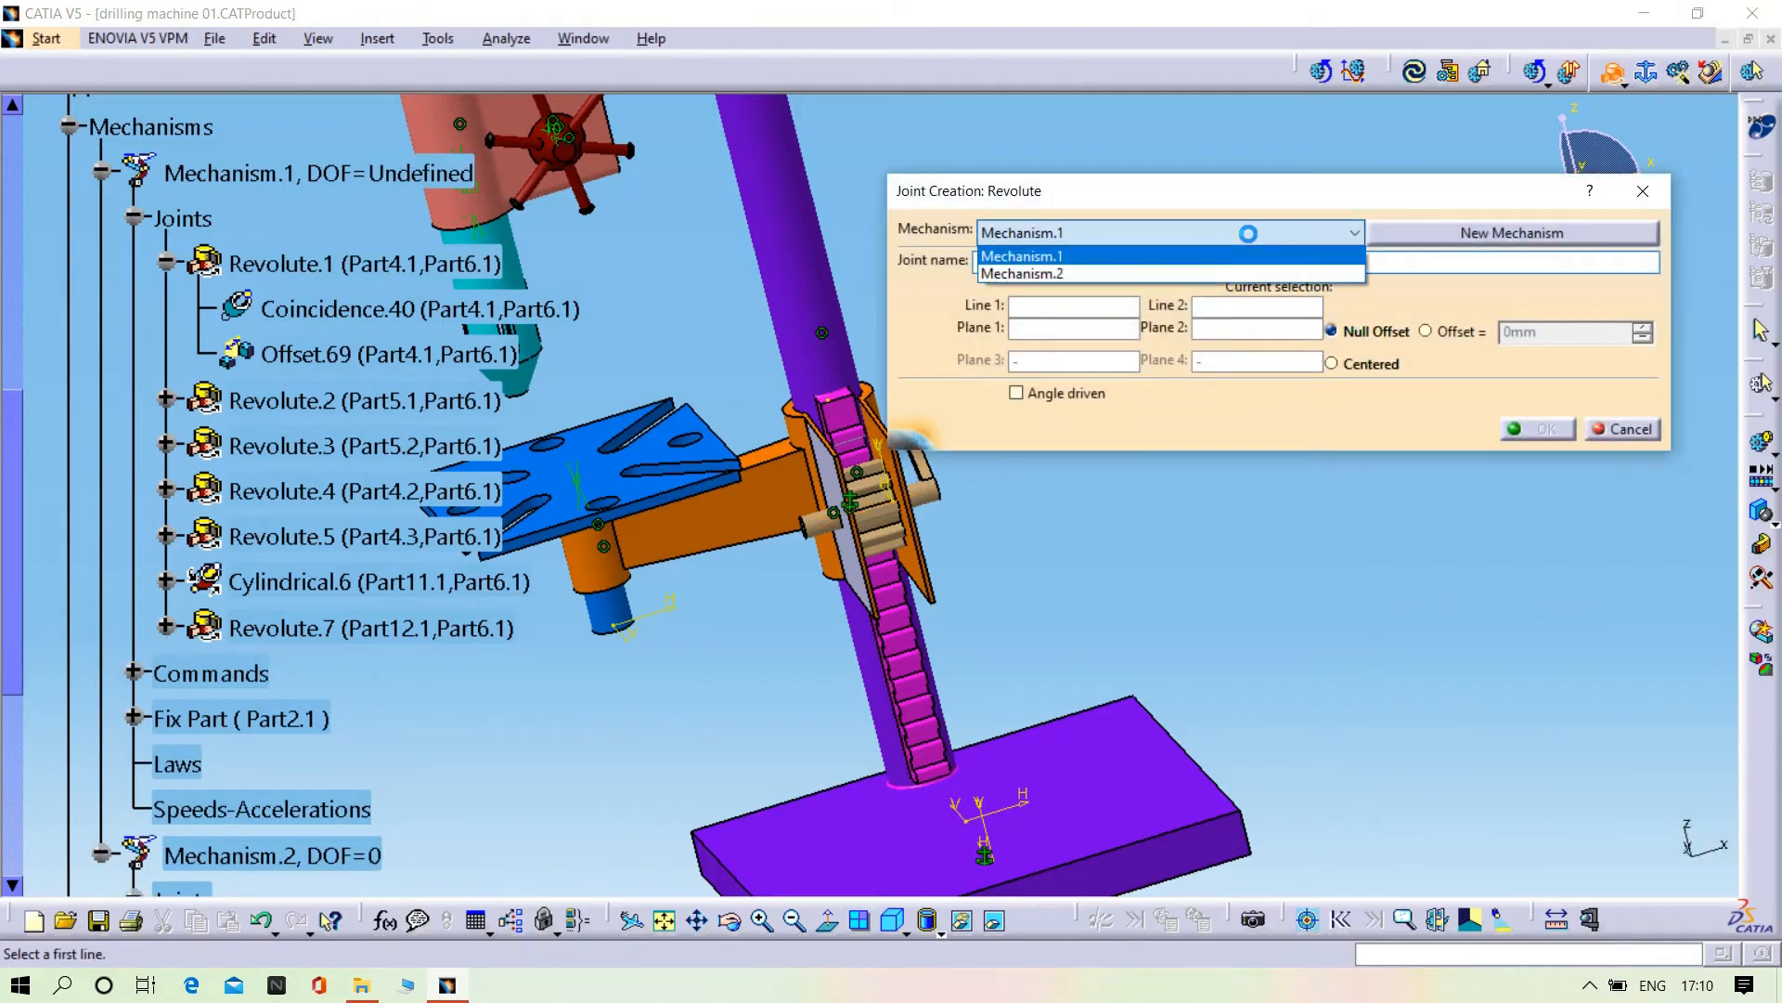
pyautogui.click(1156, 274)
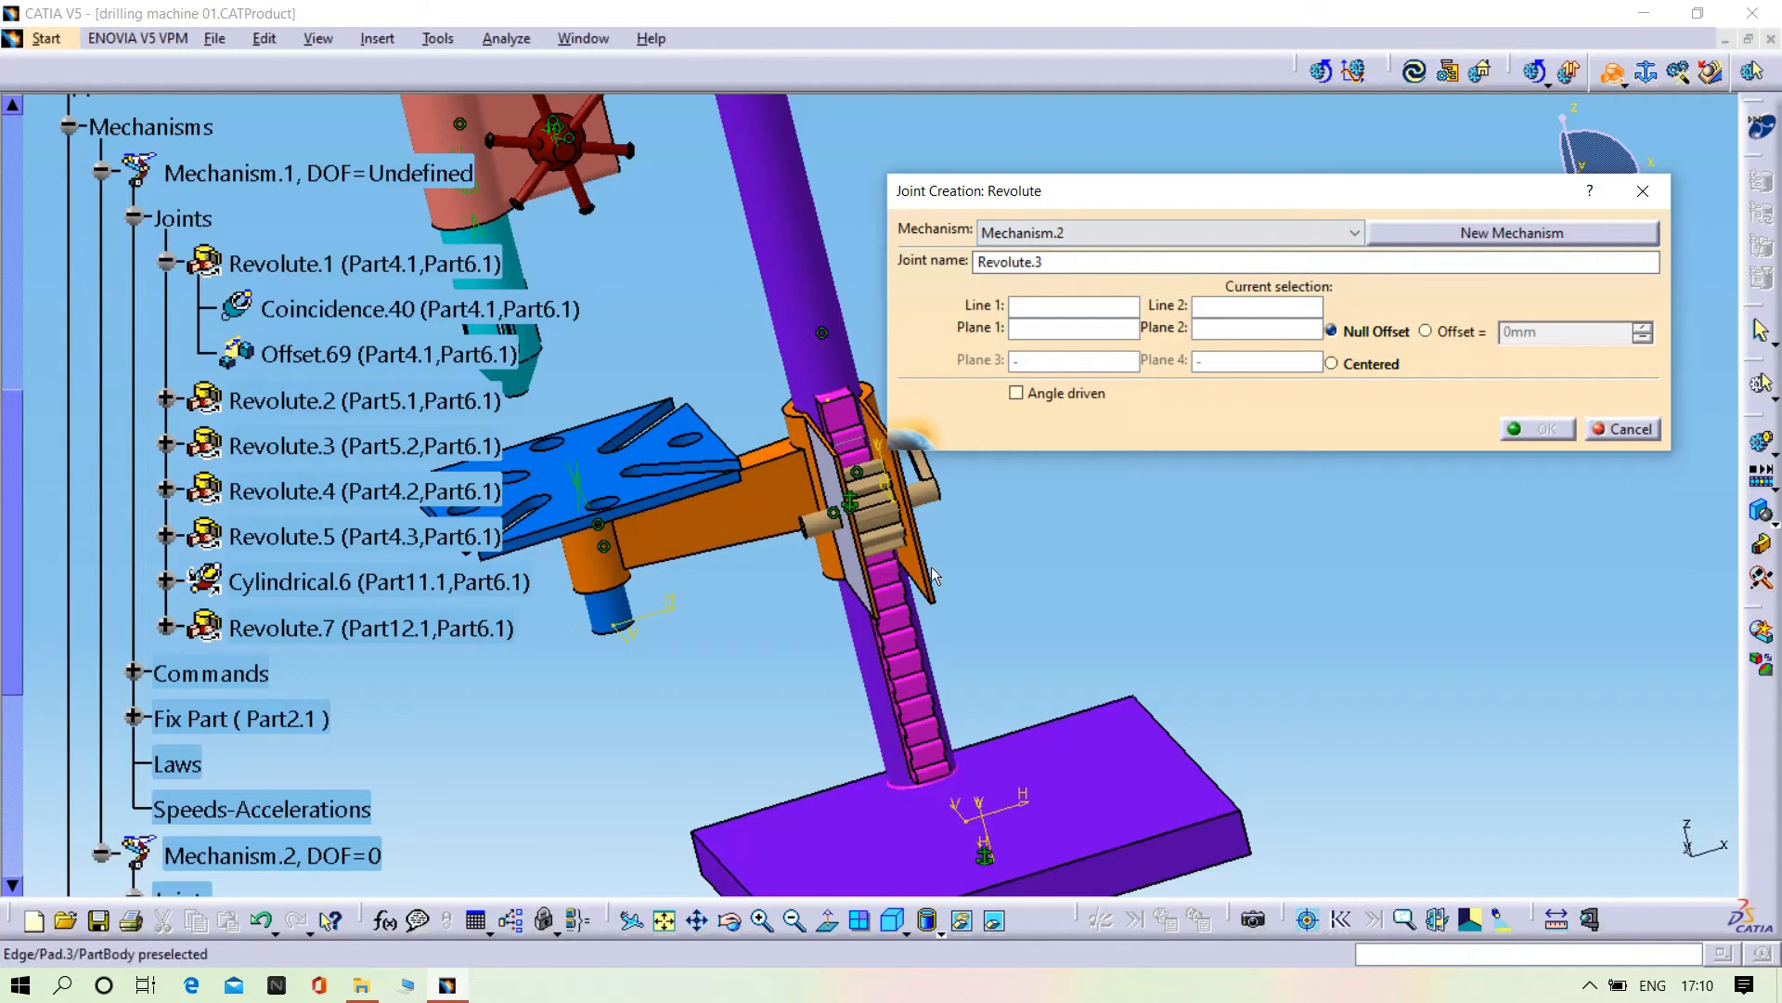
pyautogui.click(825, 533)
pyautogui.rightClick(877, 522)
pyautogui.click(933, 594)
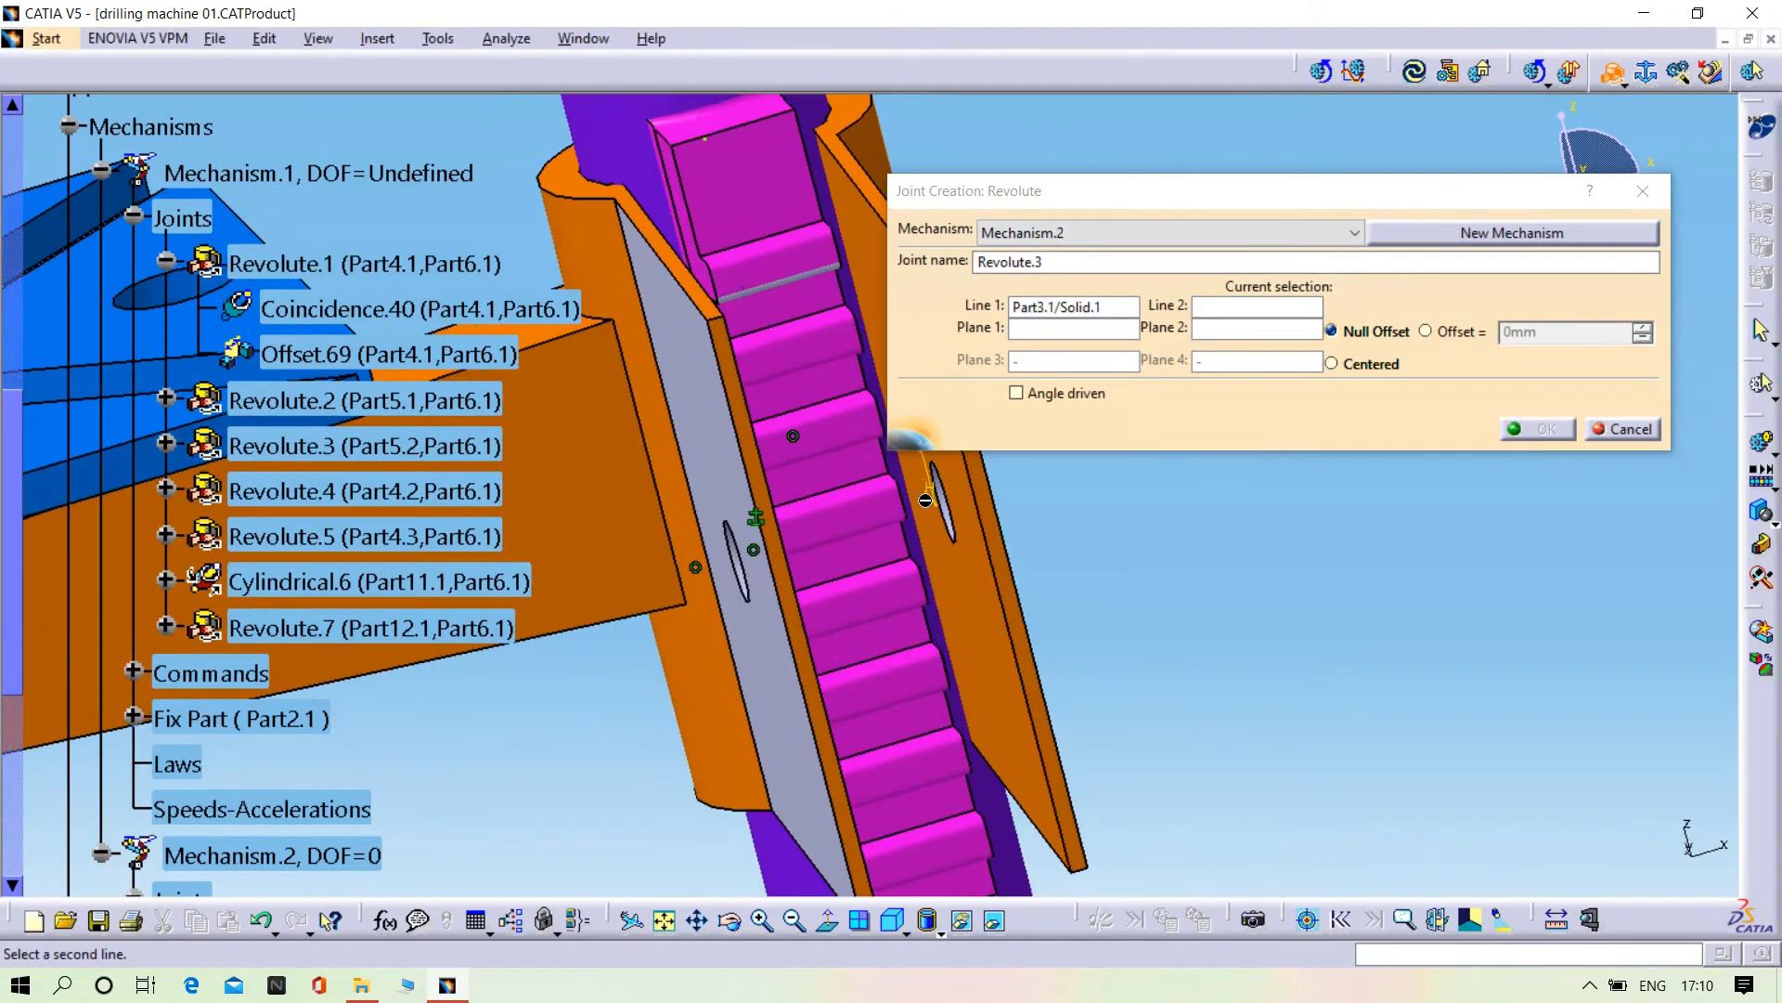
# - Set the bracket hole's axis as Line 2 and the bracket plate's inner face as Plane 1 of the revolute joint
pyautogui.moveTo(945, 509); pyautogui.dragTo(587, 798, button='middle')
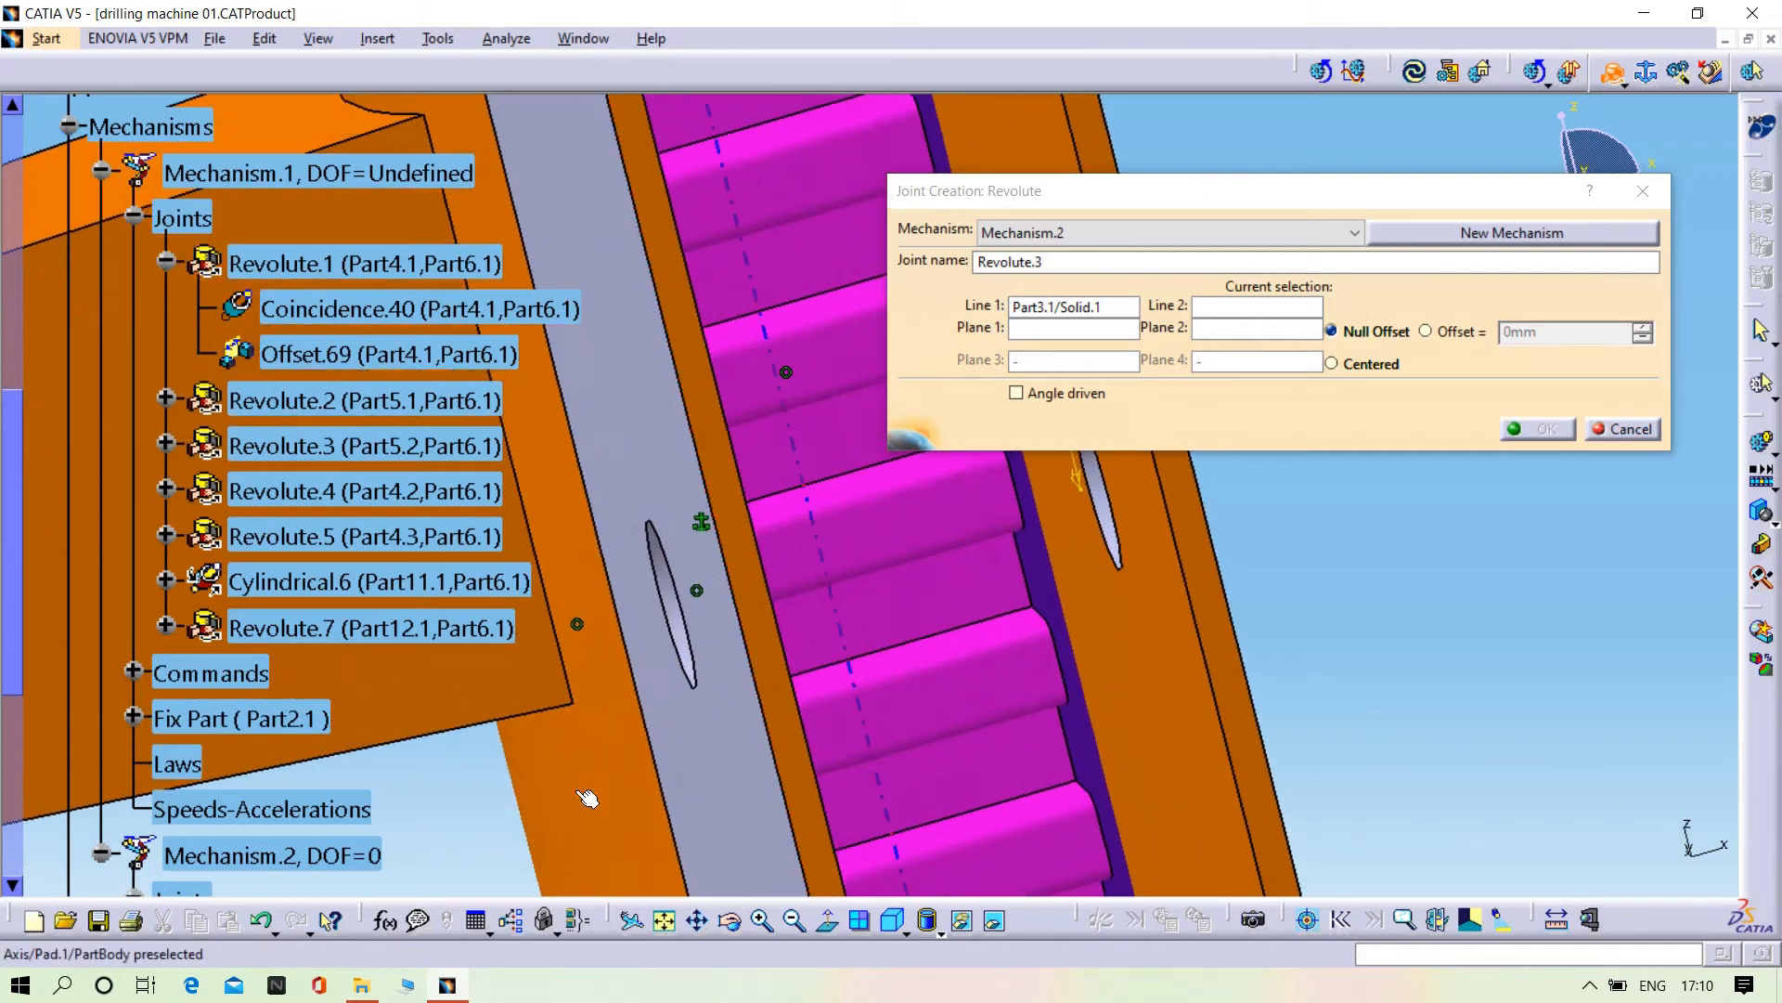
pyautogui.click(675, 605)
pyautogui.scroll(-1, 815, 639)
pyautogui.moveTo(814, 639); pyautogui.dragTo(616, 685, button='middle')
pyautogui.click(631, 655)
# - Complete the Mechanism.2 revolute joint with the hidden pinion's side face as Plane 2, using the Offset option
pyautogui.click(995, 921)
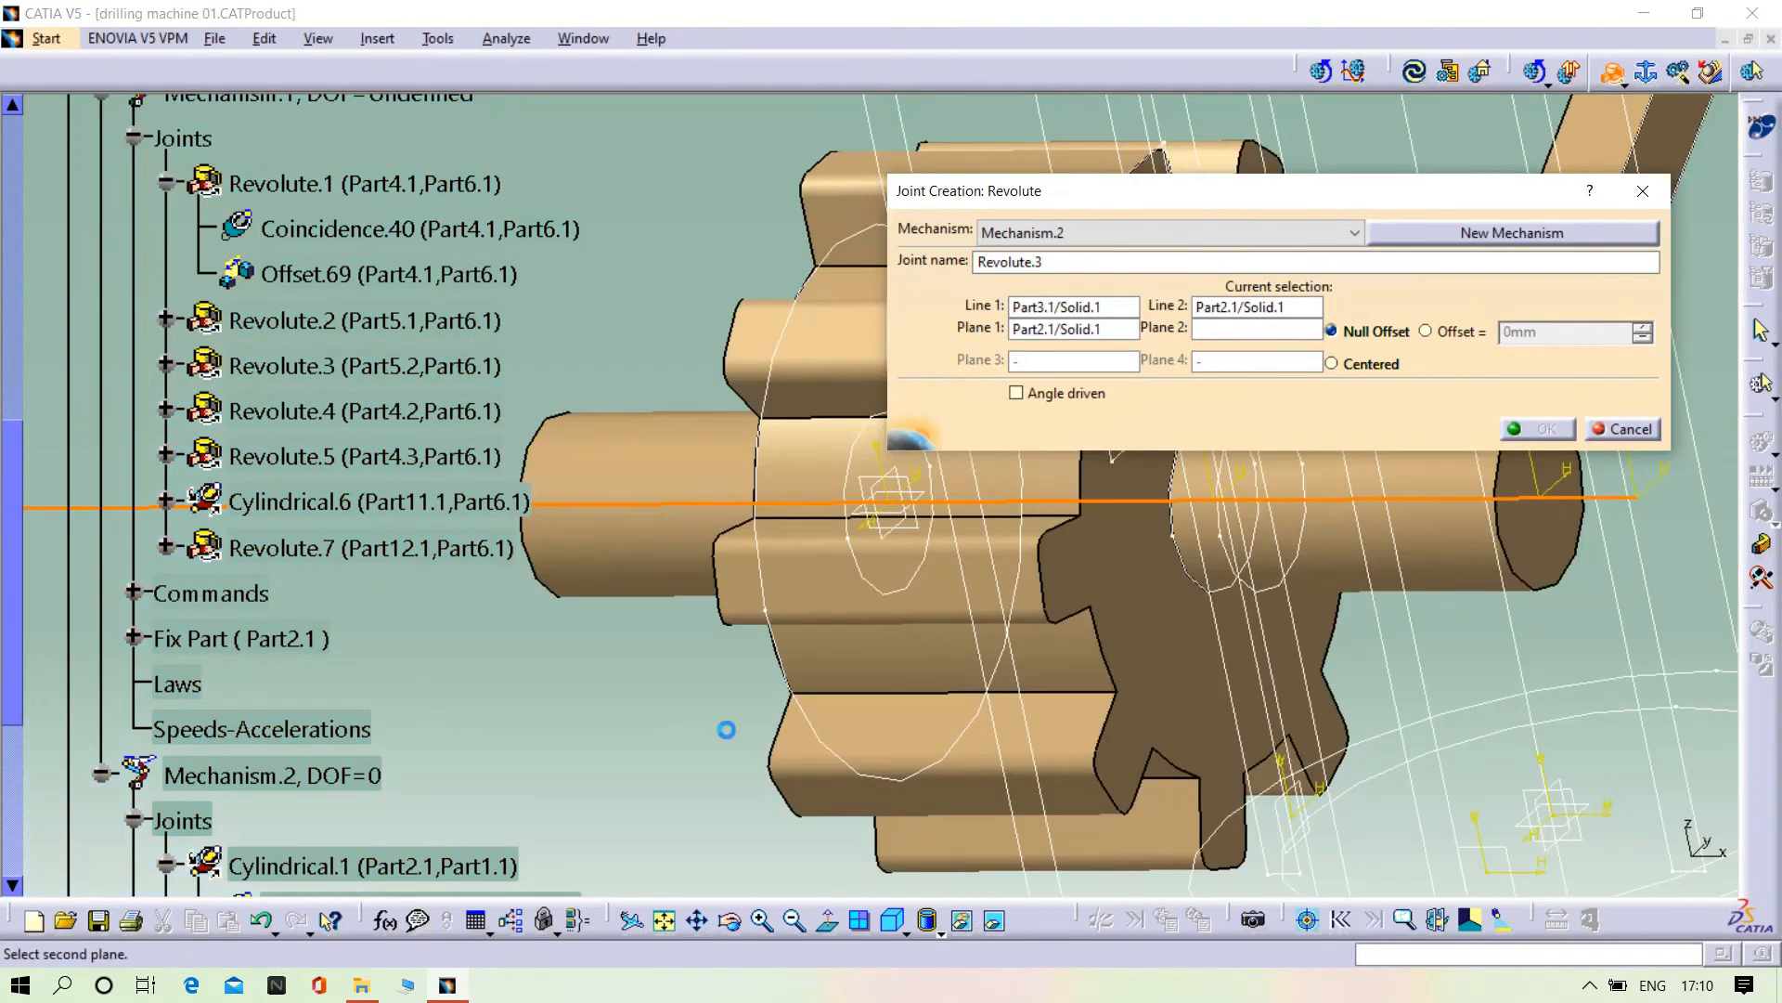
pyautogui.moveTo(727, 732); pyautogui.dragTo(1229, 644, button='middle')
pyautogui.click(729, 575)
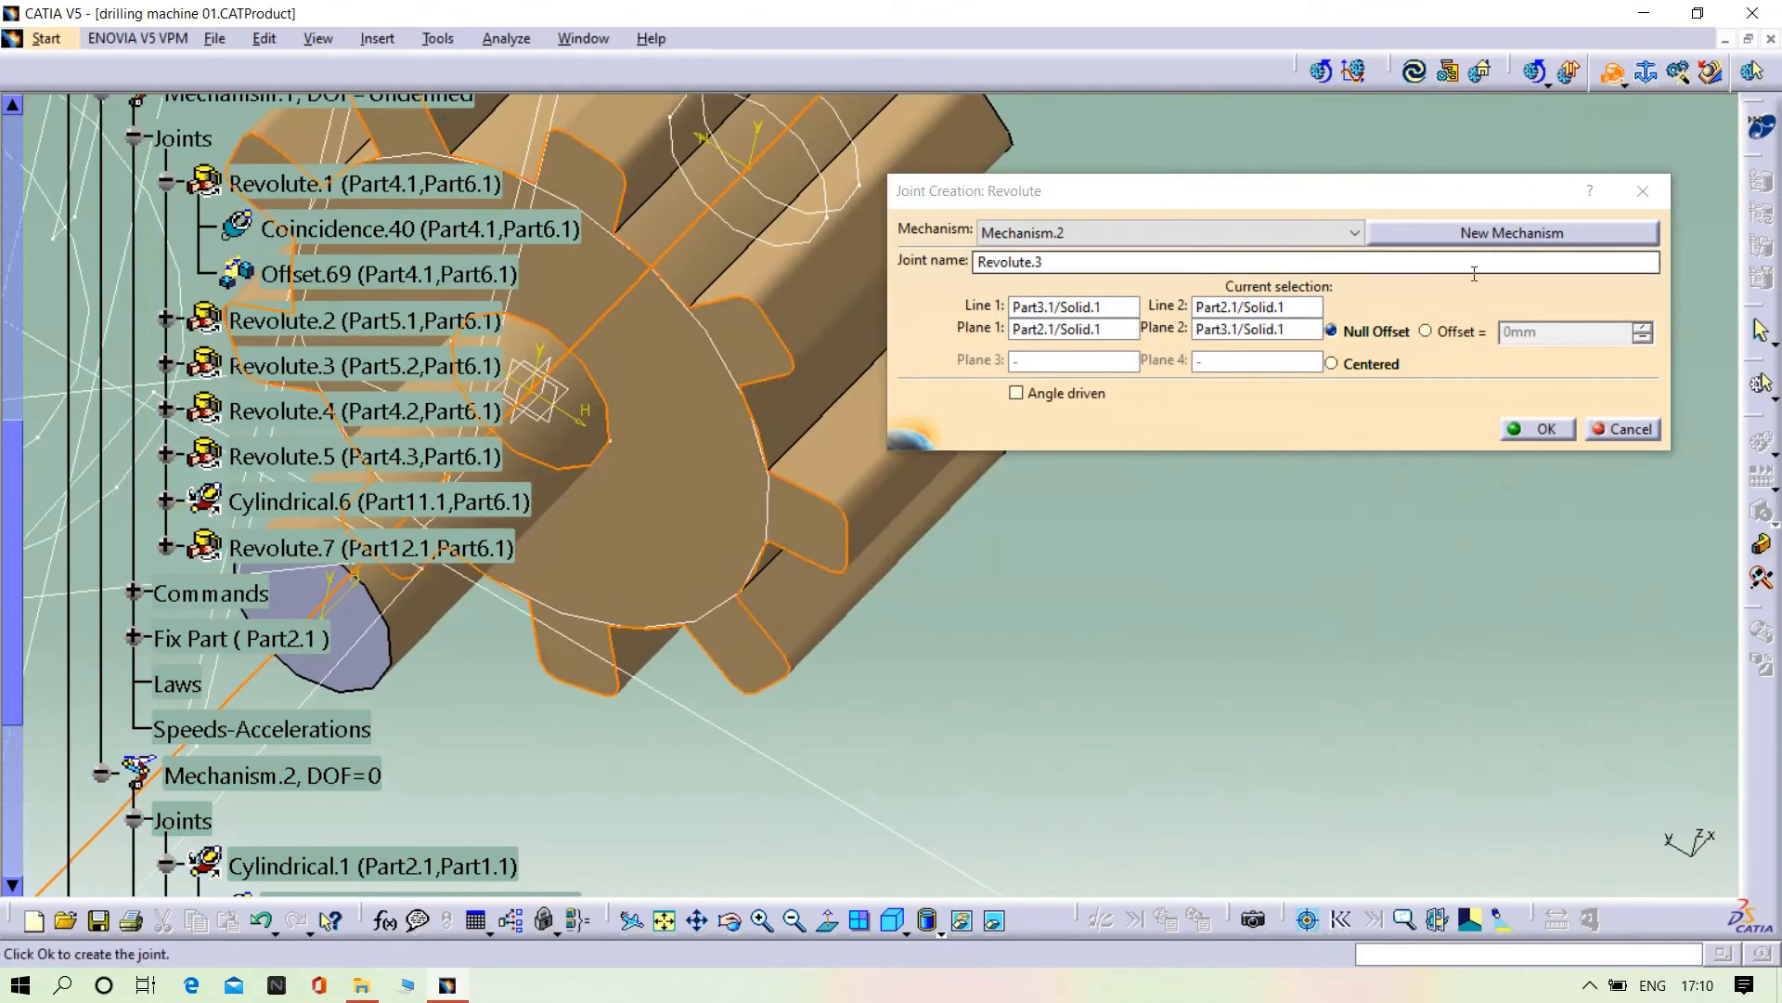
pyautogui.click(1434, 331)
pyautogui.click(1537, 428)
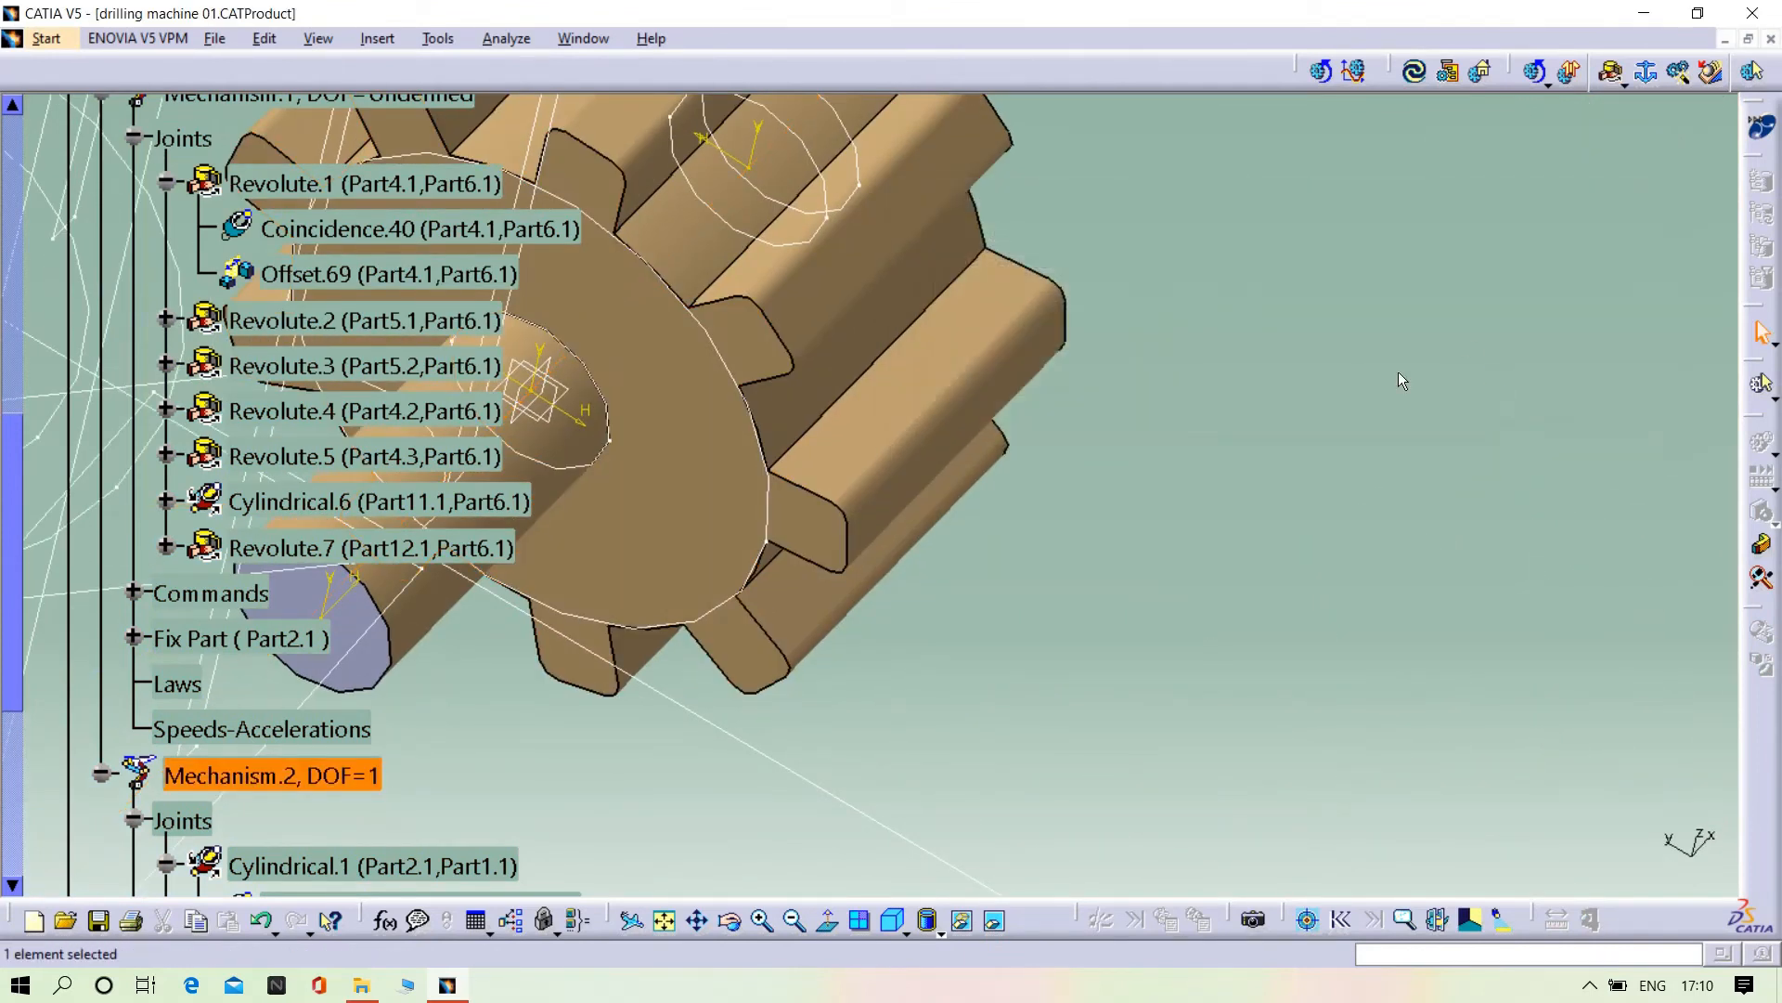
# - Unhide the pinion shaft and switch back to the visible space
pyautogui.rightClick(963, 293)
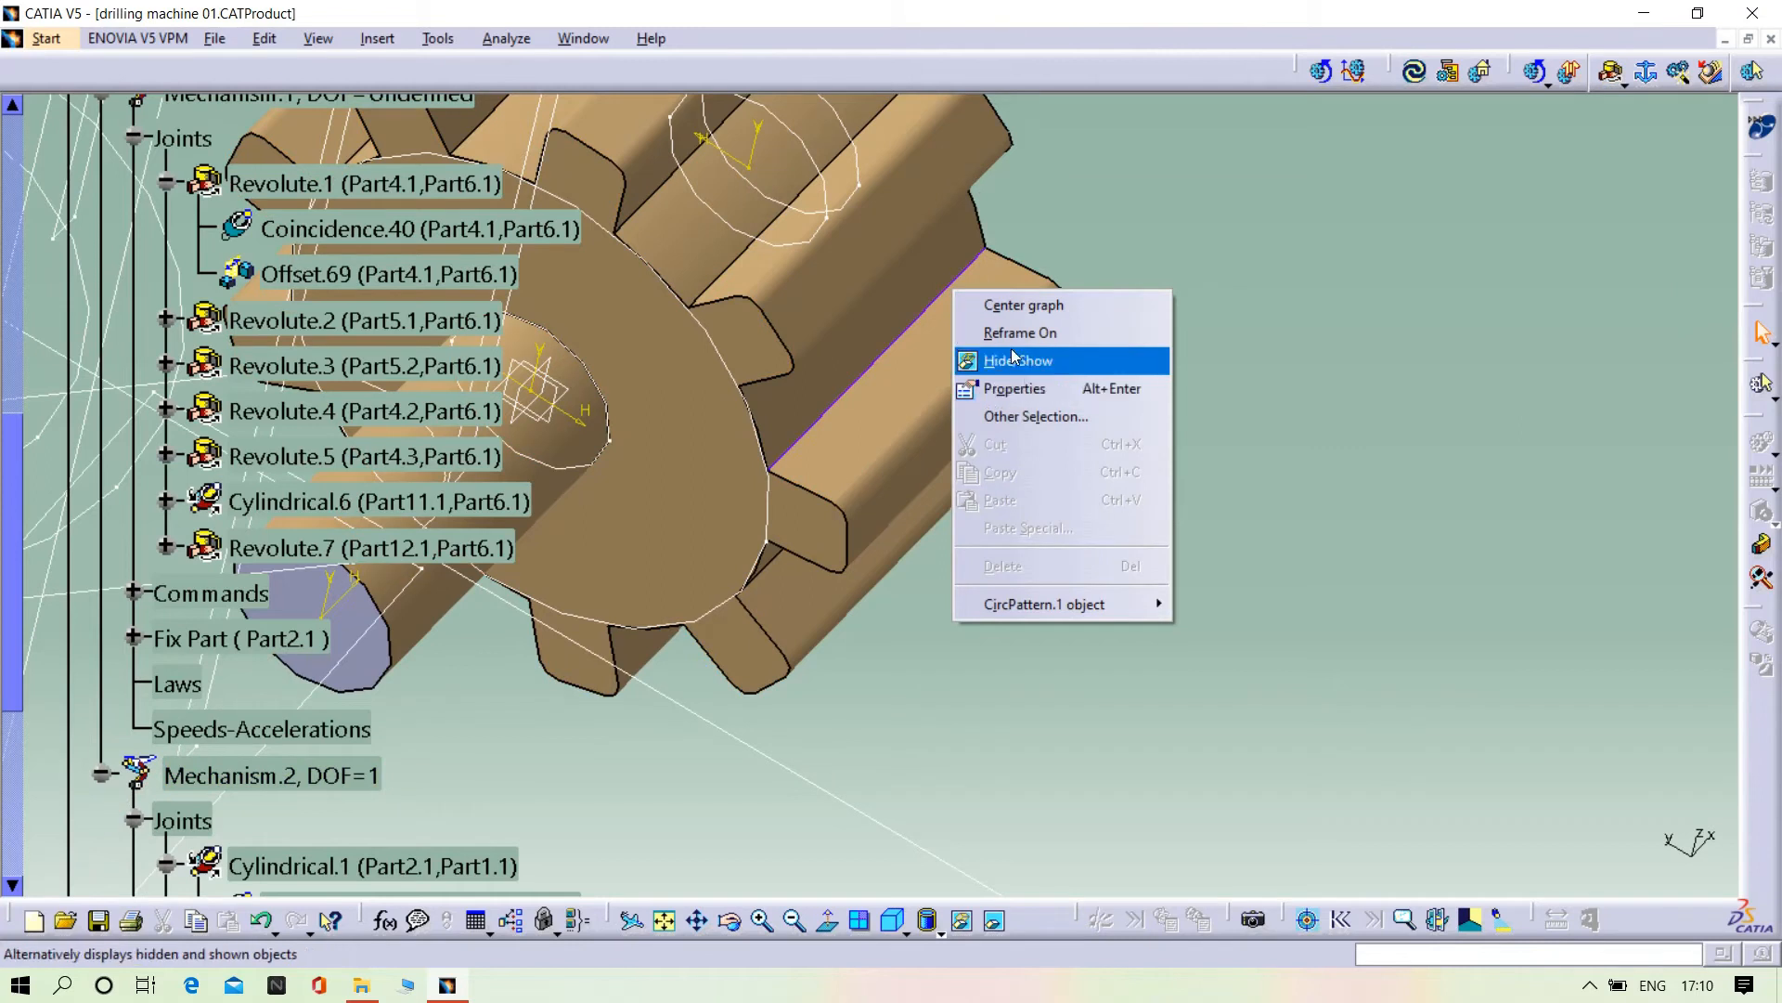
pyautogui.click(1018, 360)
pyautogui.click(994, 922)
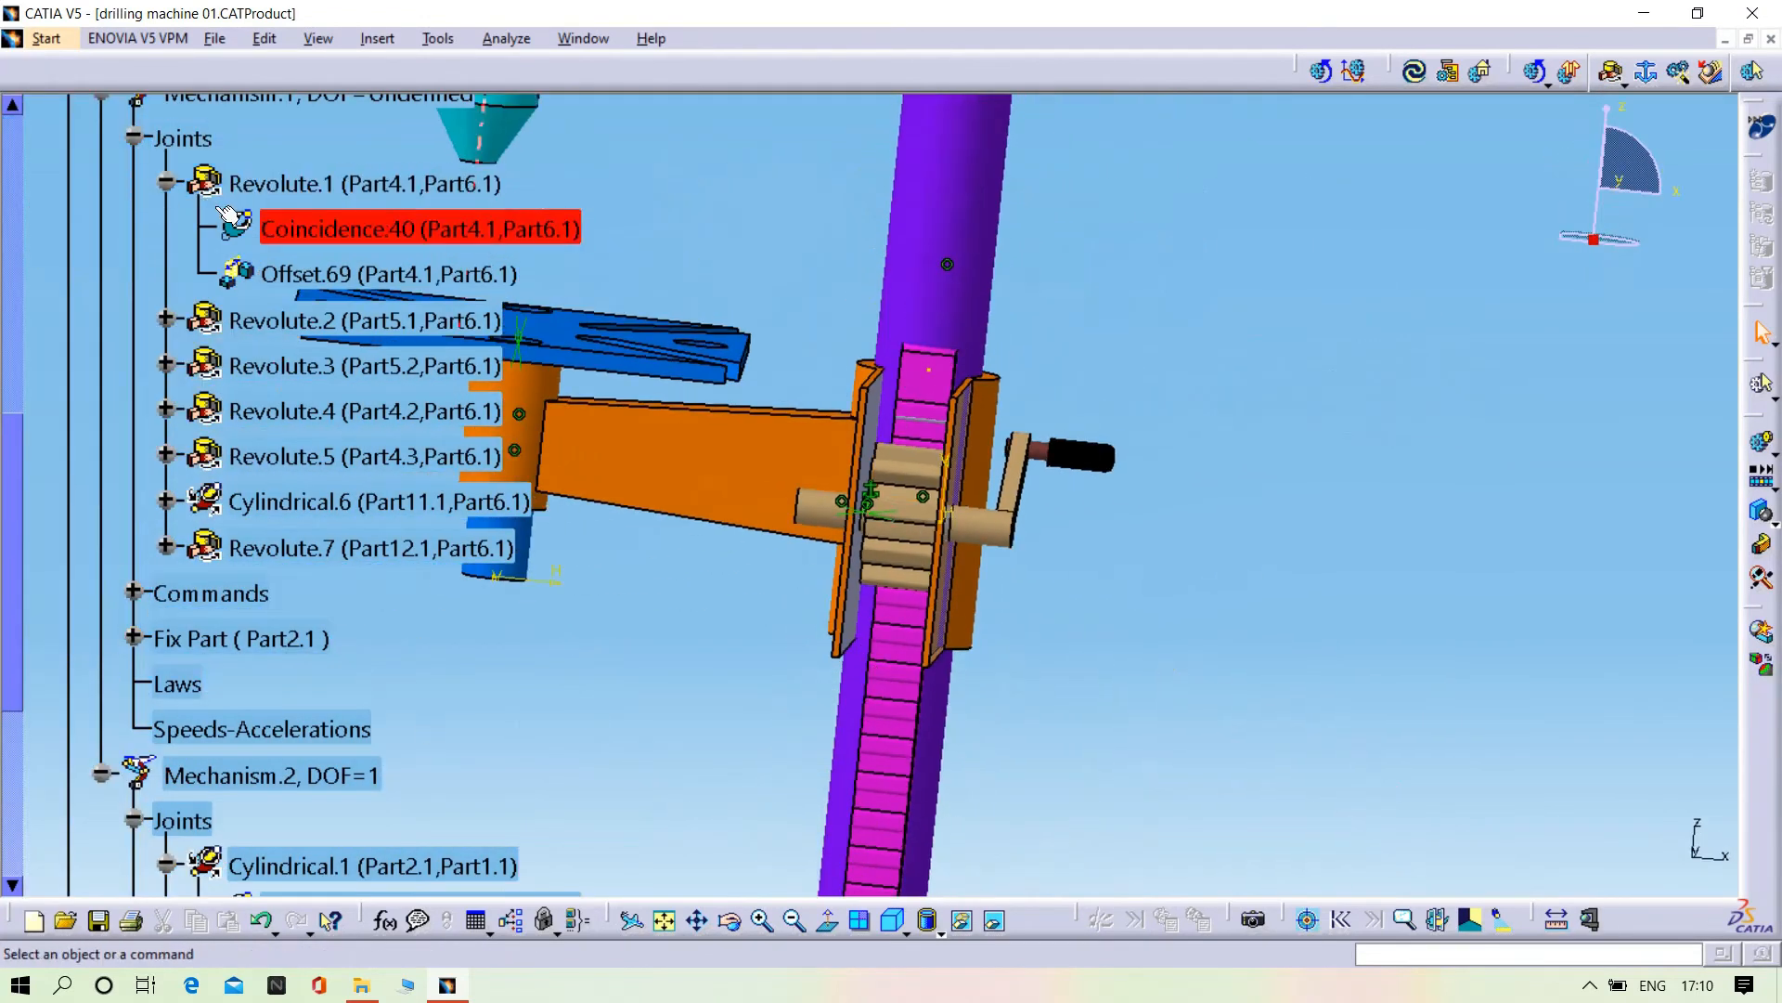
# - Make the pinion's Revolute.3 joint in Mechanism.2 angle driven, with limits of 0deg and 360deg
pyautogui.scroll(3, 288, 273)
pyautogui.scroll(-3, 272, 324)
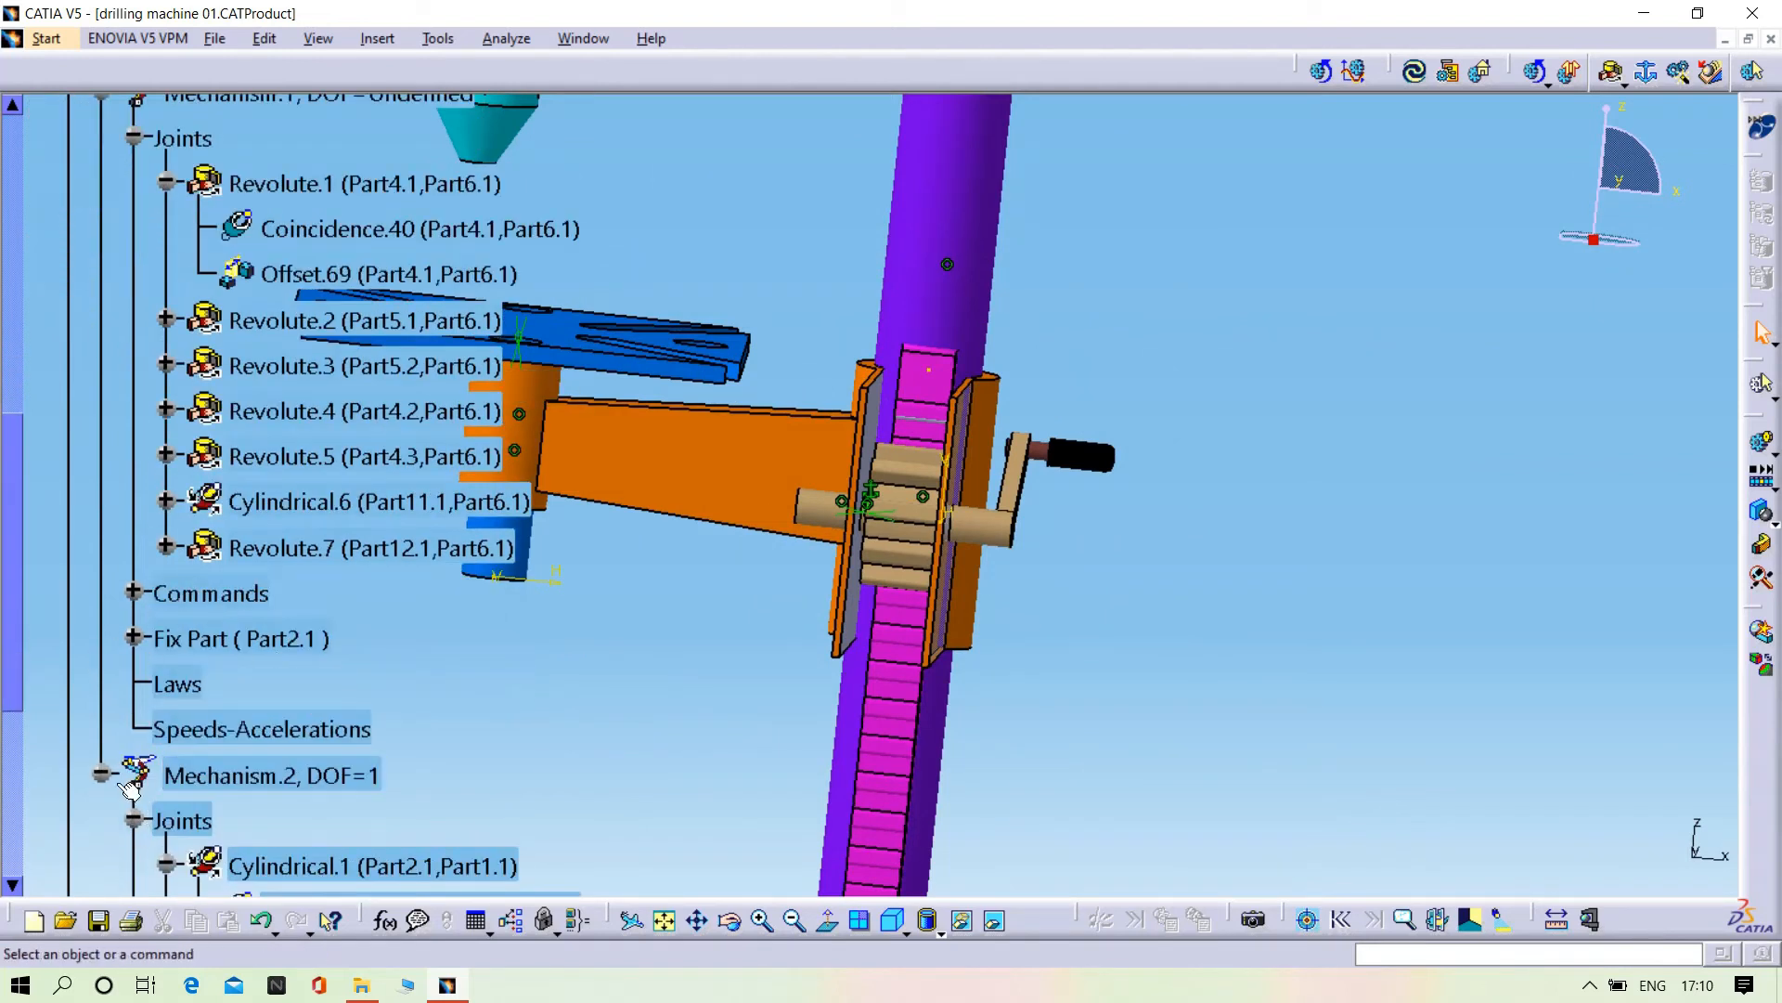
pyautogui.scroll(-4, 351, 506)
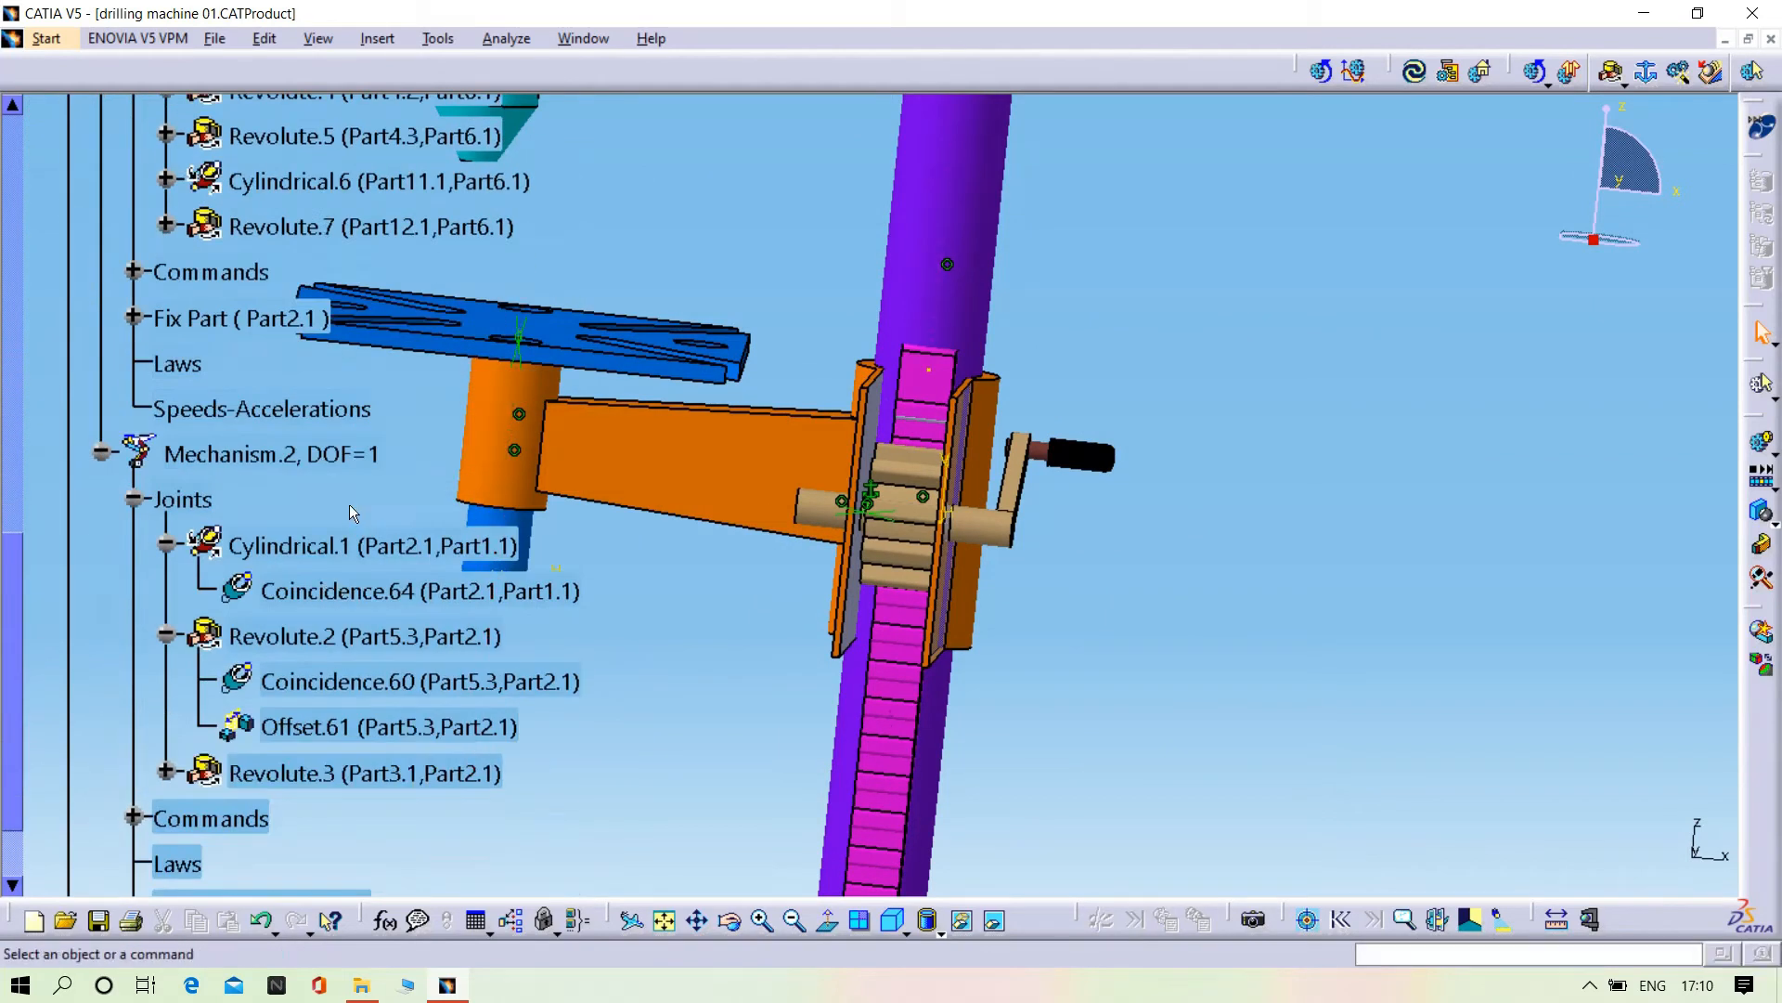
pyautogui.doubleClick(311, 774)
pyautogui.click(1151, 633)
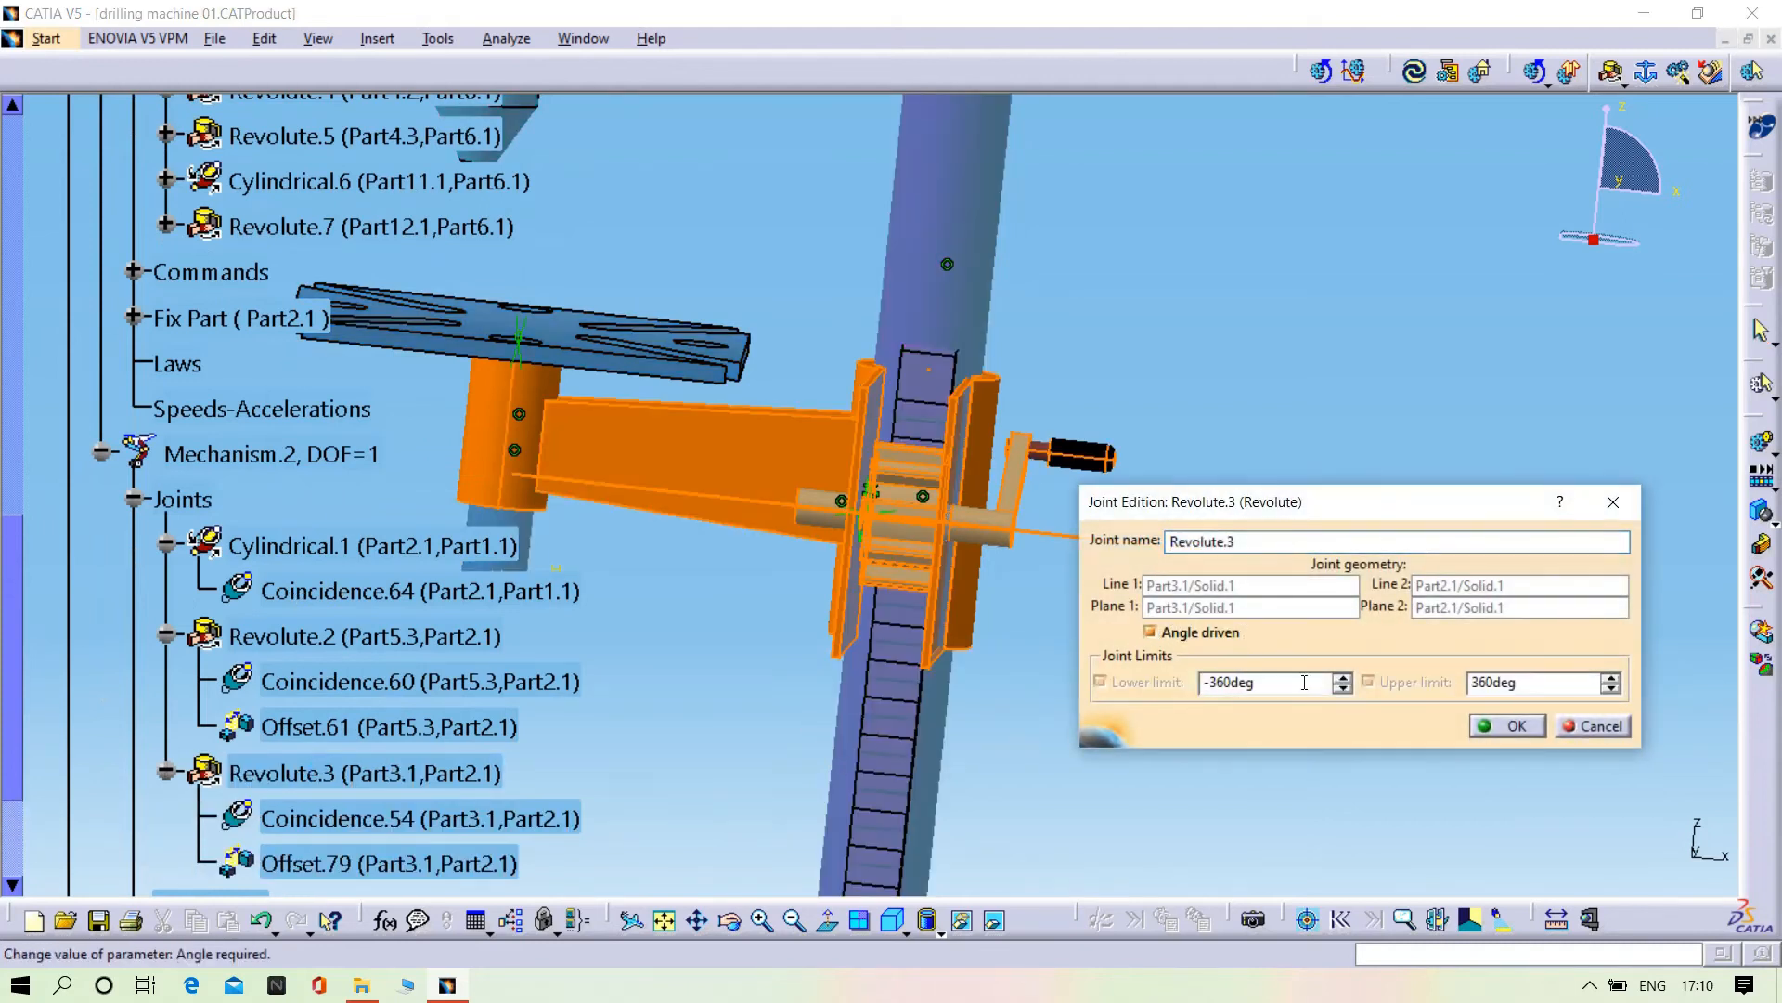
pyautogui.press('Return')
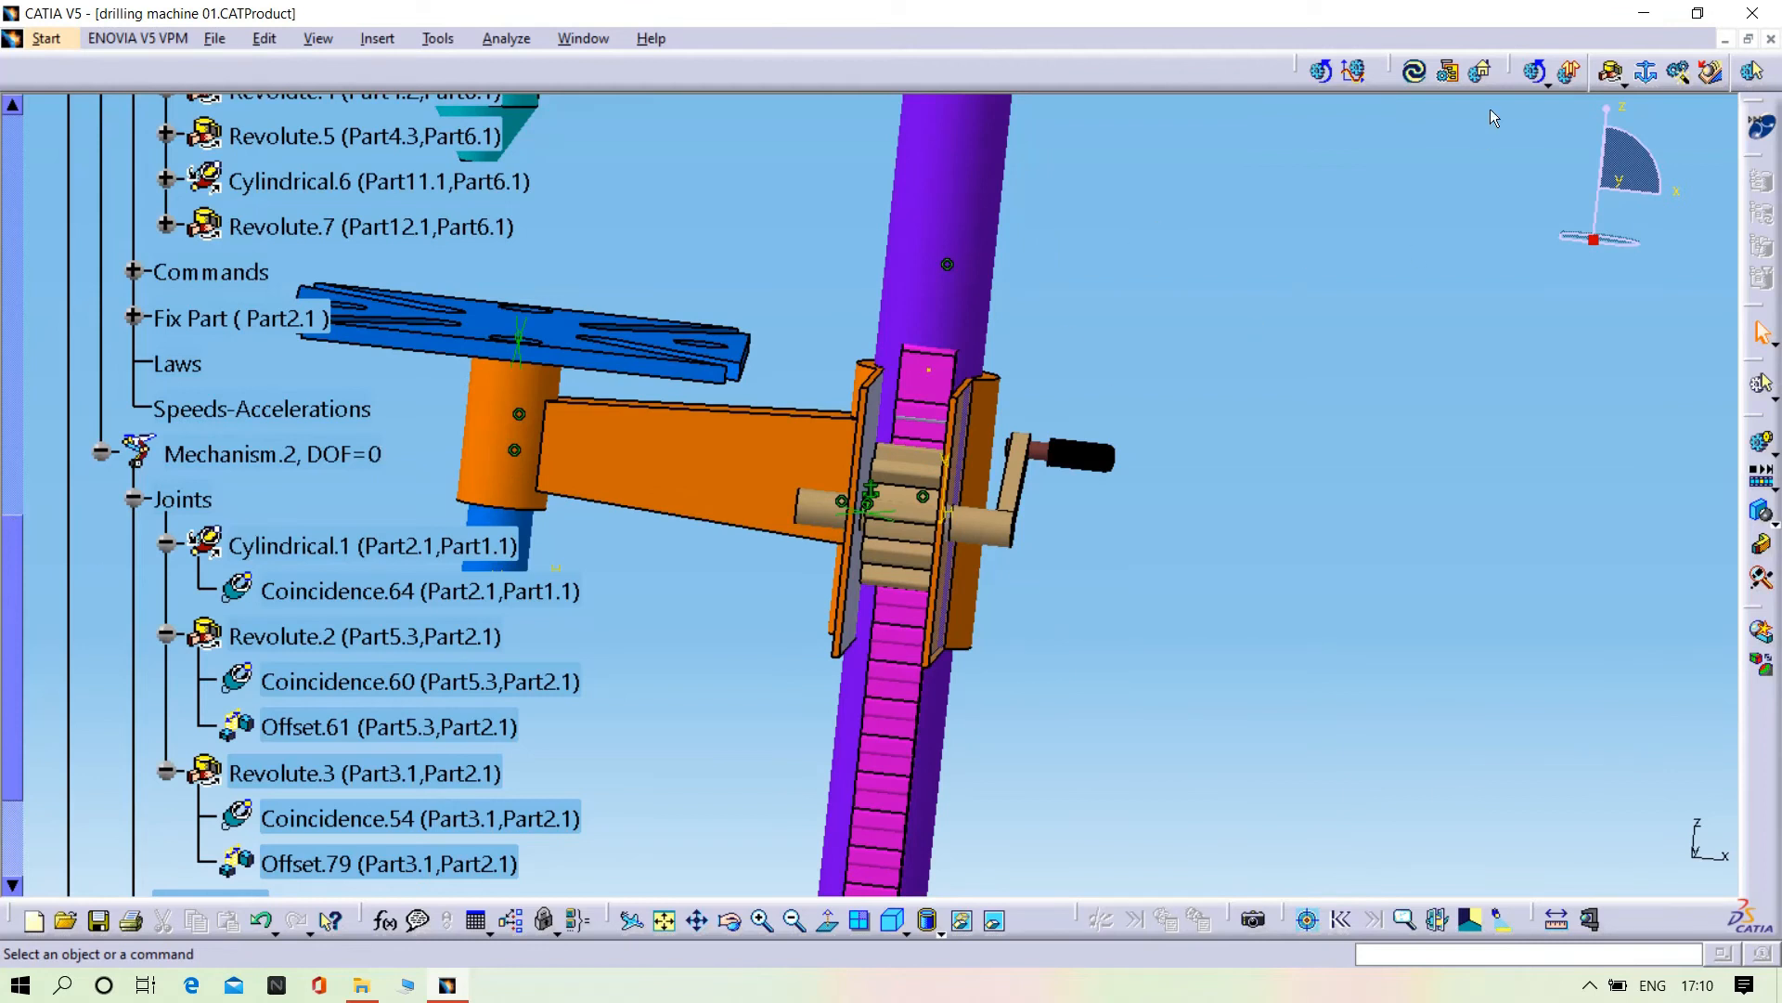
# - Delete the Fix.78 (Part2.1) constraint from the assembly's constraints
pyautogui.scroll(4, 166, 382)
pyautogui.scroll(3, 165, 381)
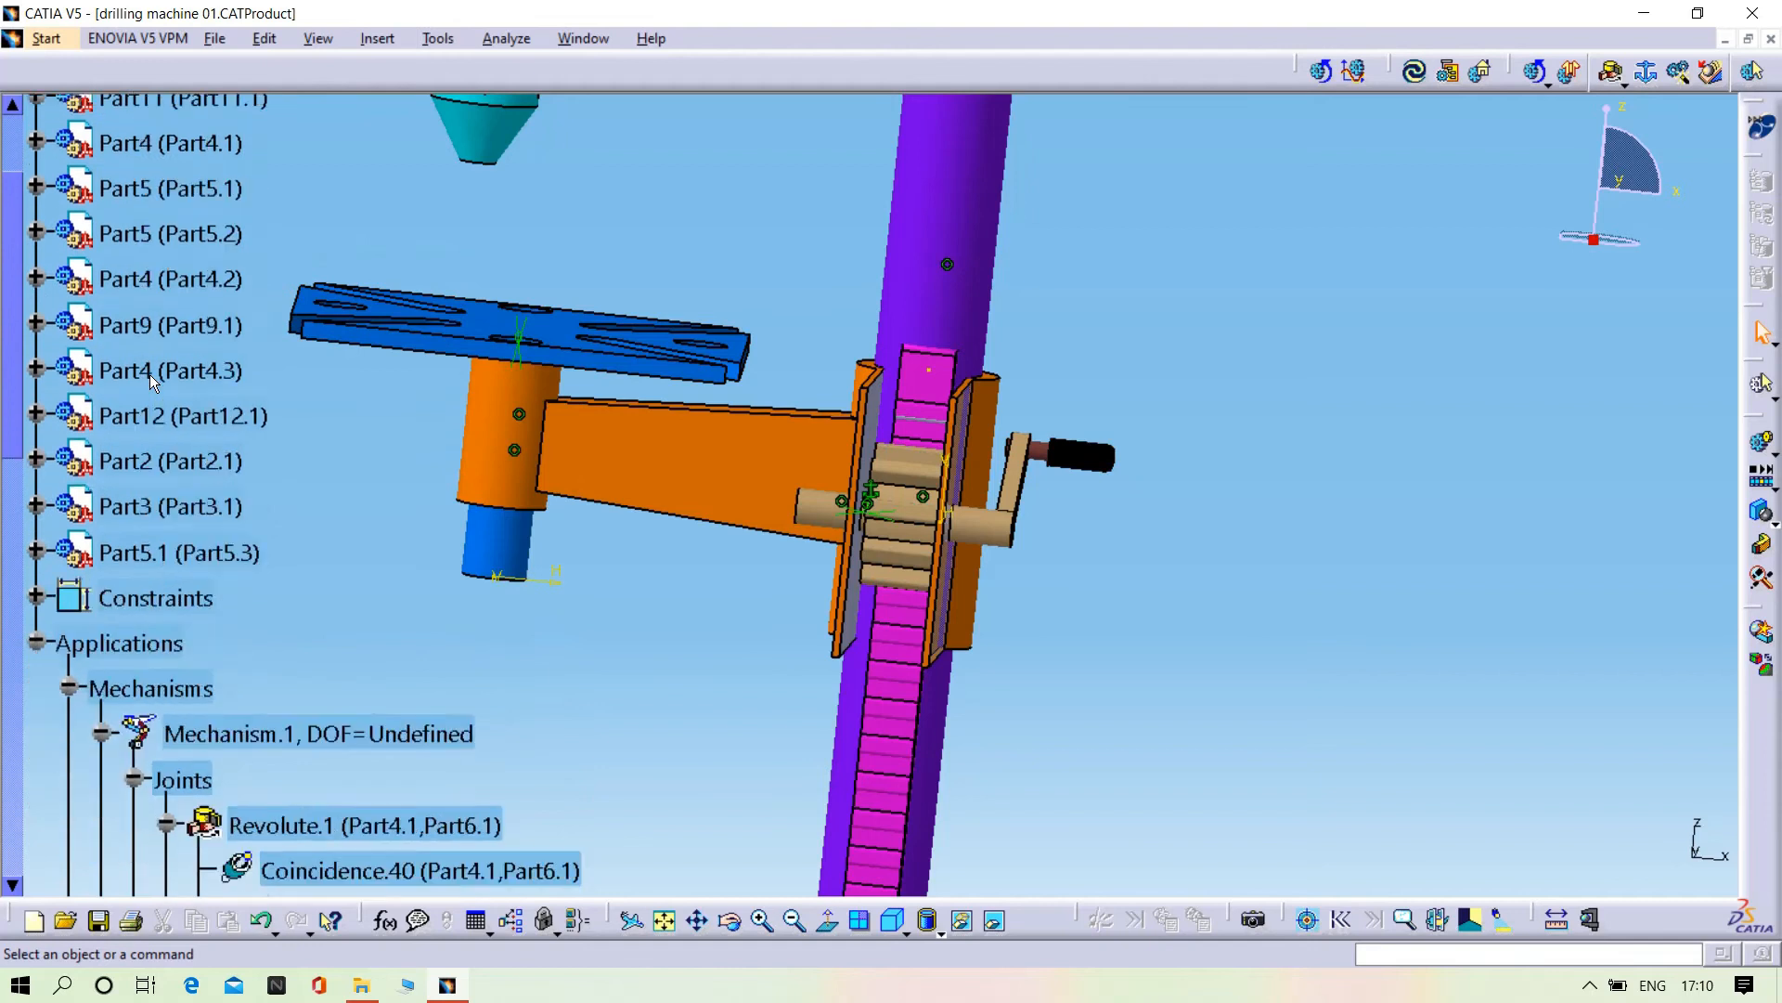
pyautogui.scroll(-4, 149, 375)
pyautogui.scroll(2, 91, 226)
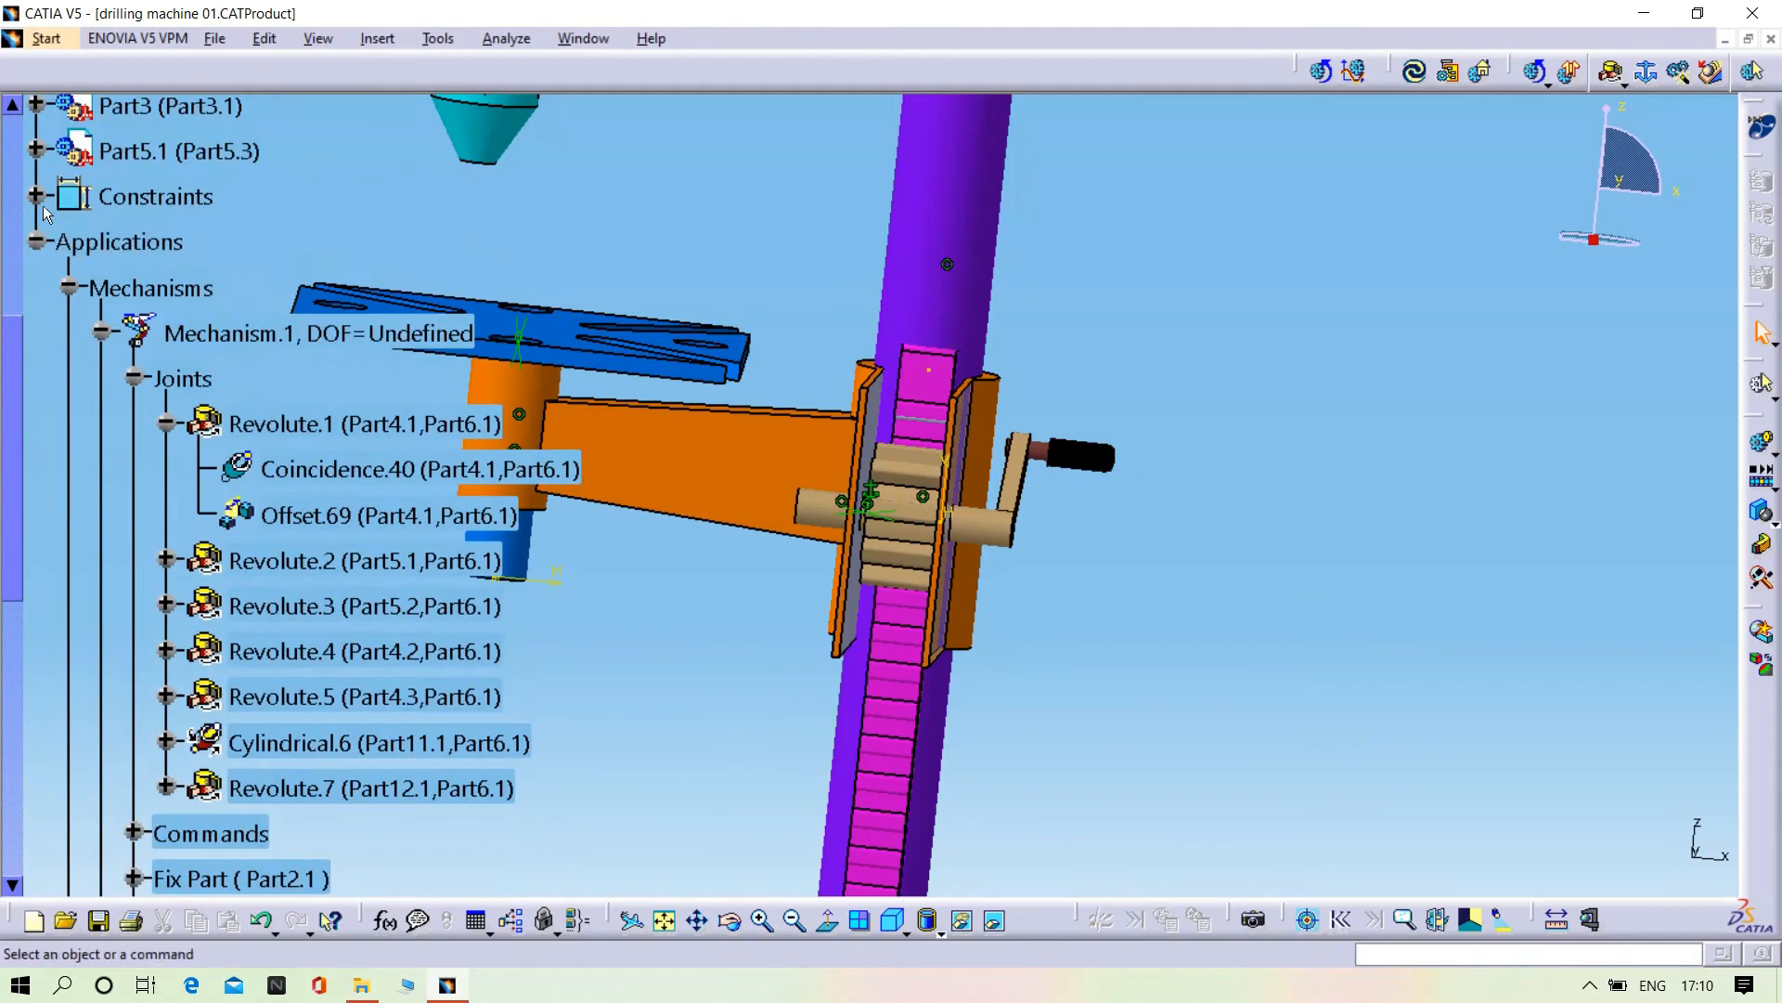
pyautogui.click(35, 196)
pyautogui.scroll(-7, 180, 574)
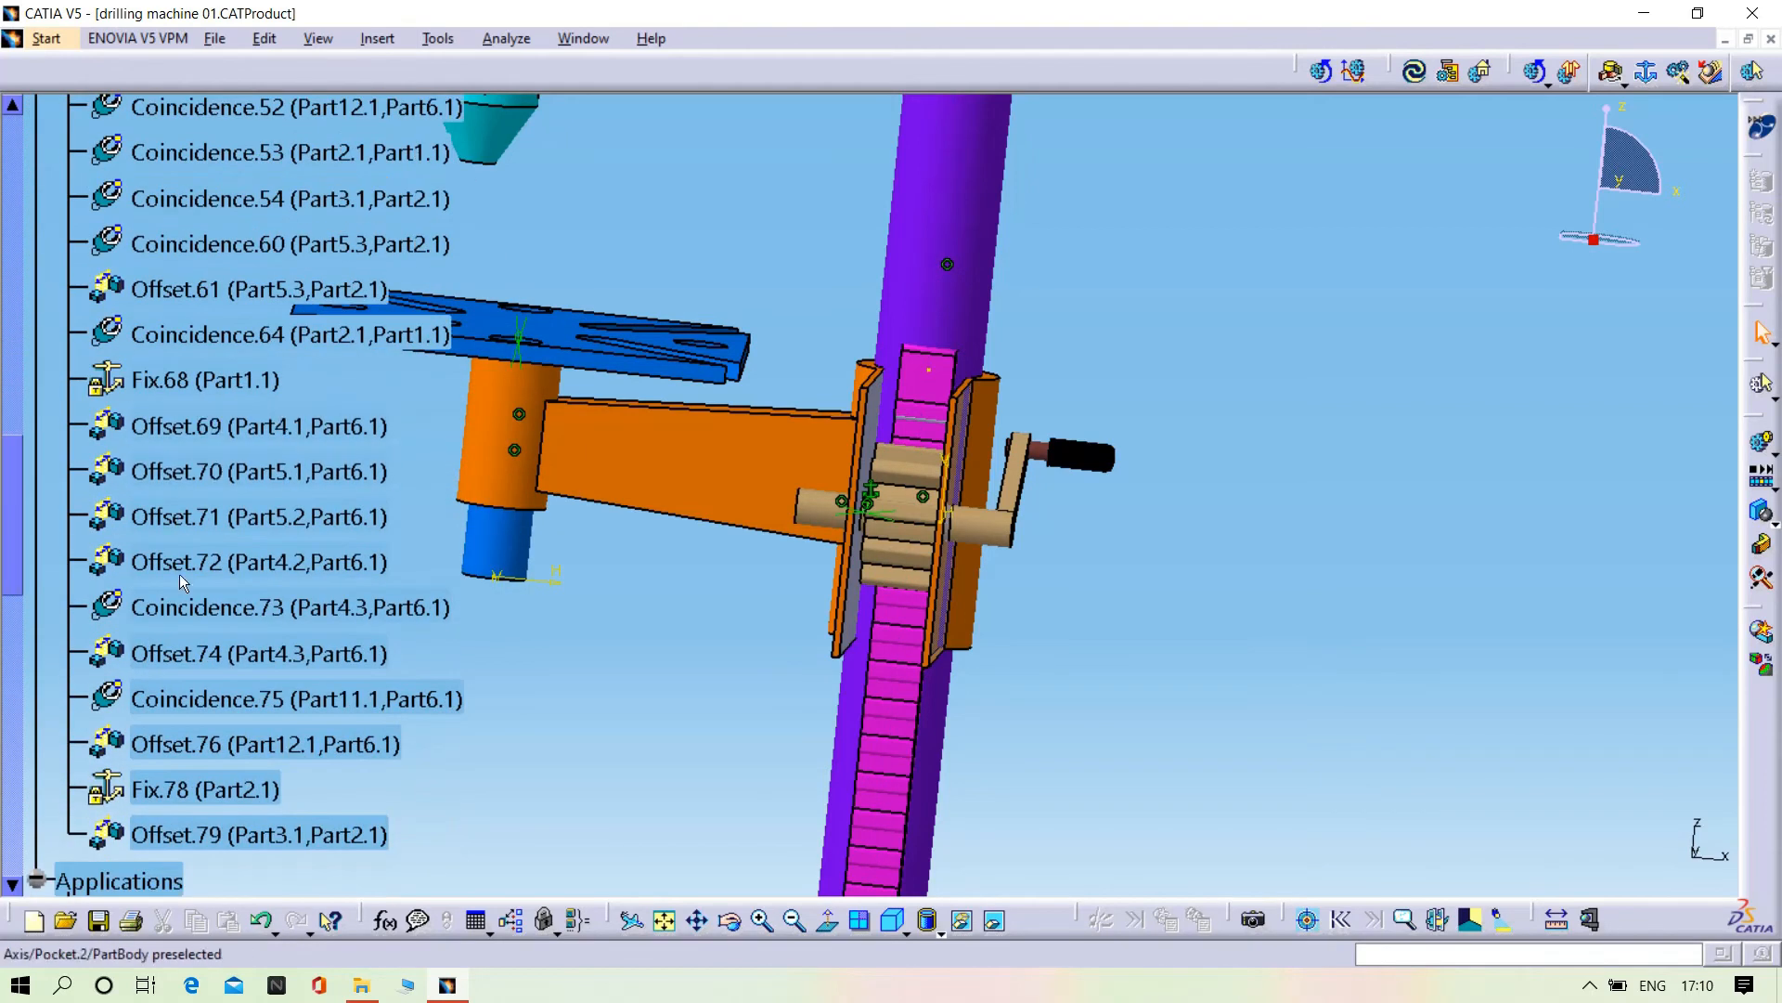
pyautogui.scroll(-1, 180, 575)
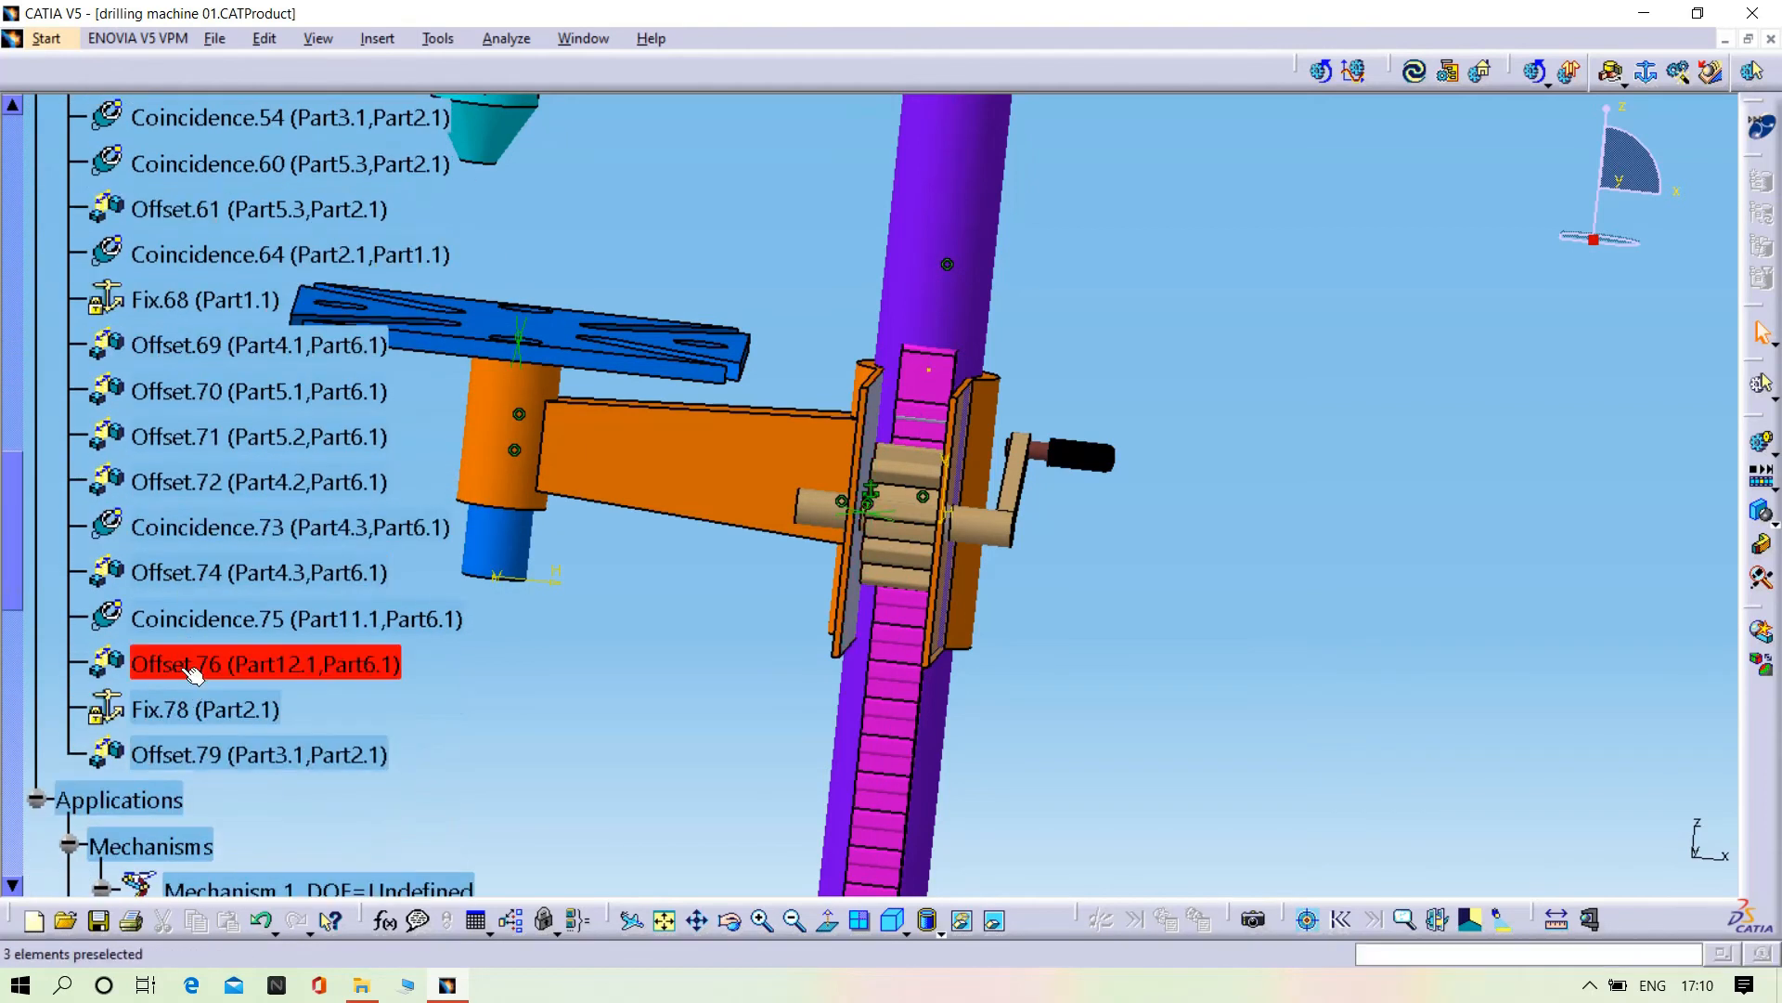
pyautogui.rightClick(204, 710)
pyautogui.click(237, 618)
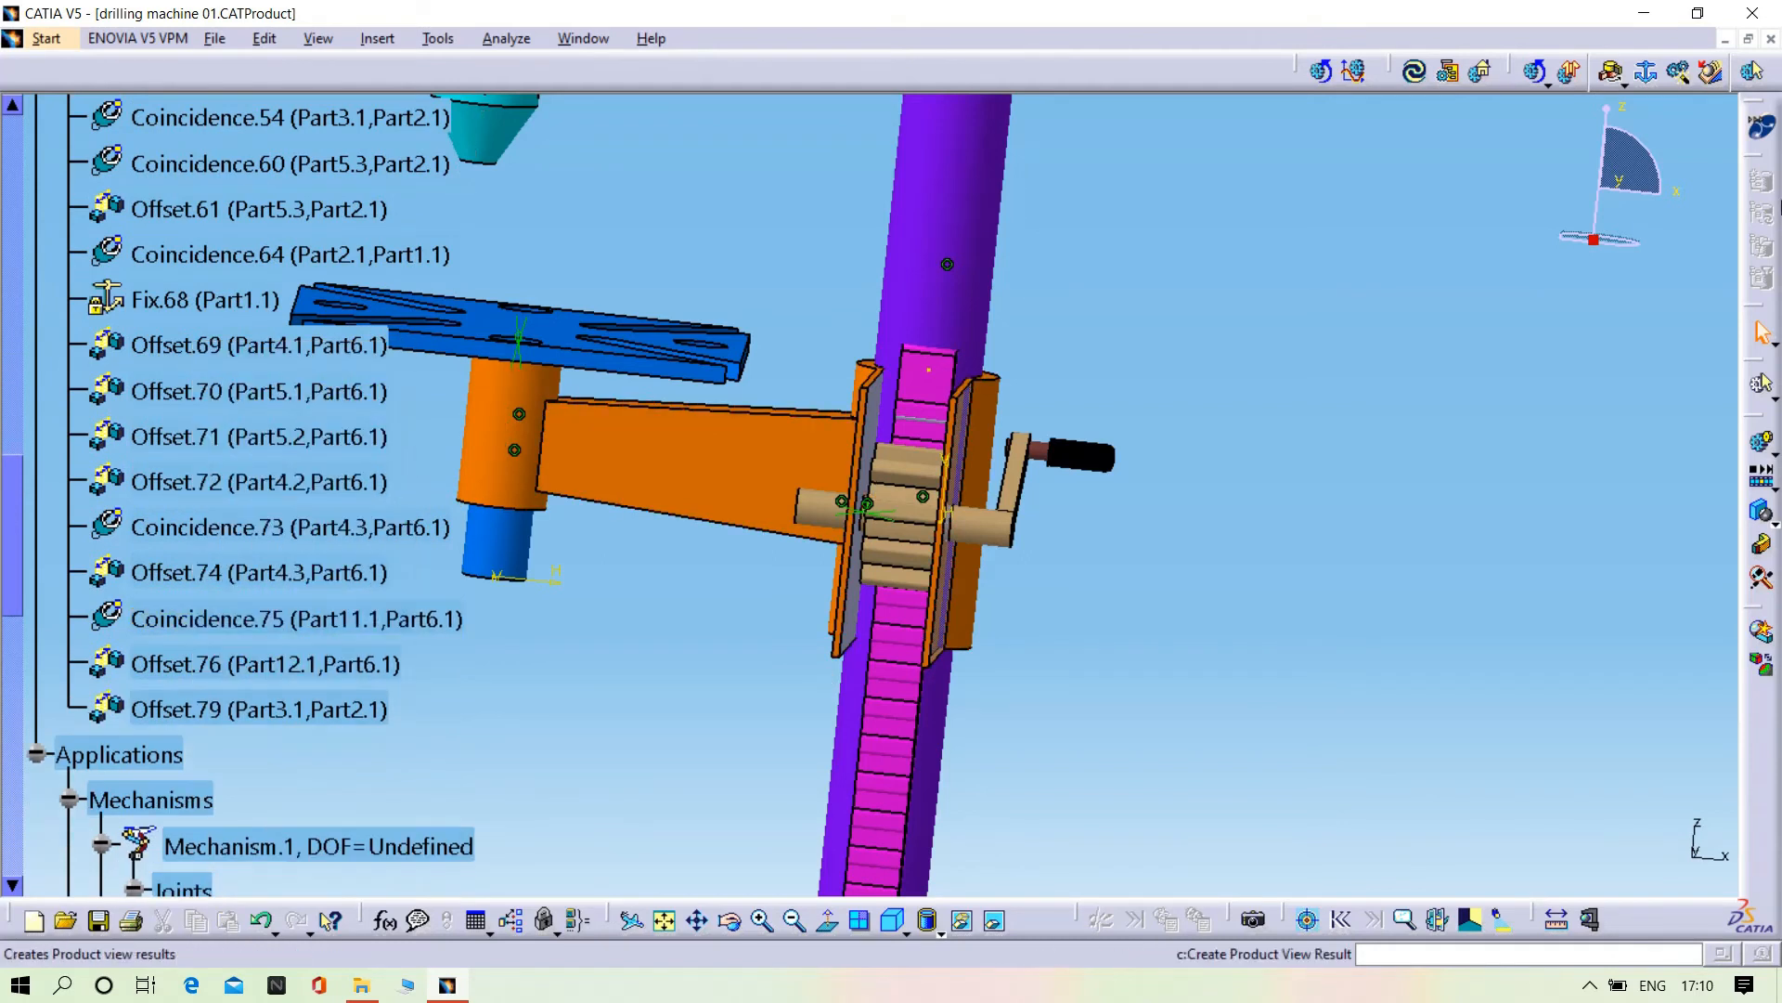
# - Define the orange table arm (Part2.1) as the fixed part of Mechanism.2
pyautogui.click(1647, 66)
pyautogui.click(1449, 817)
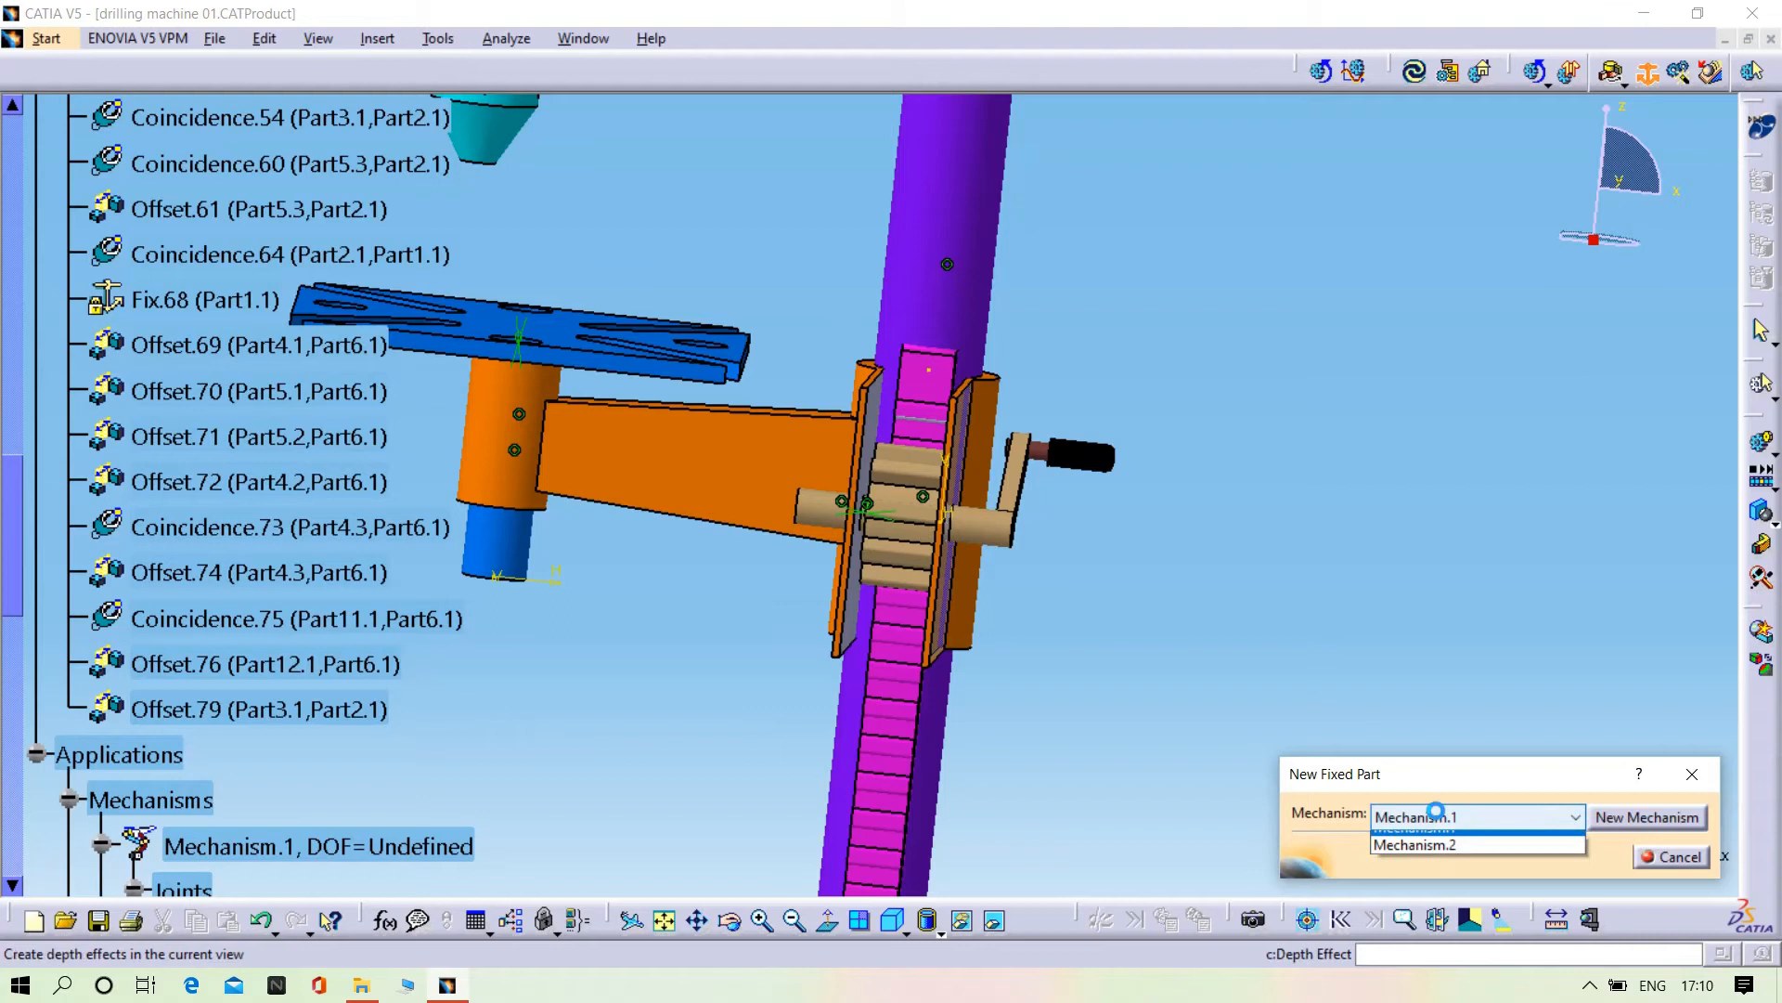
pyautogui.click(1444, 854)
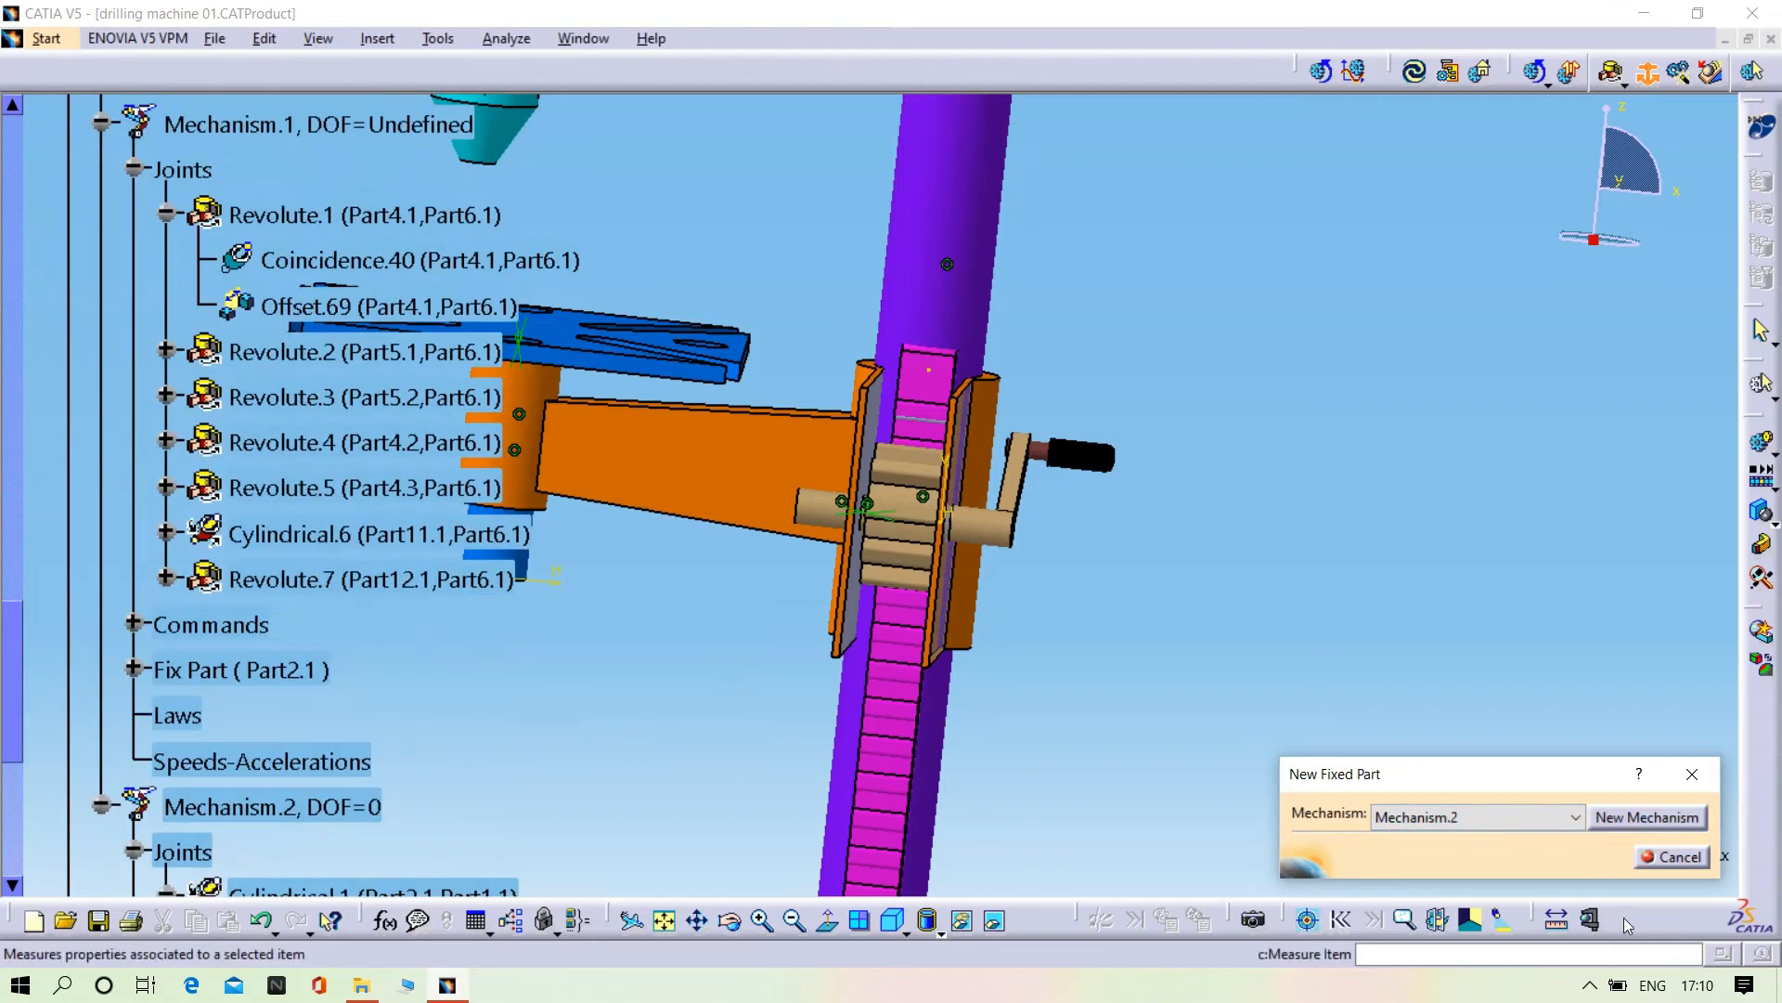
pyautogui.click(653, 486)
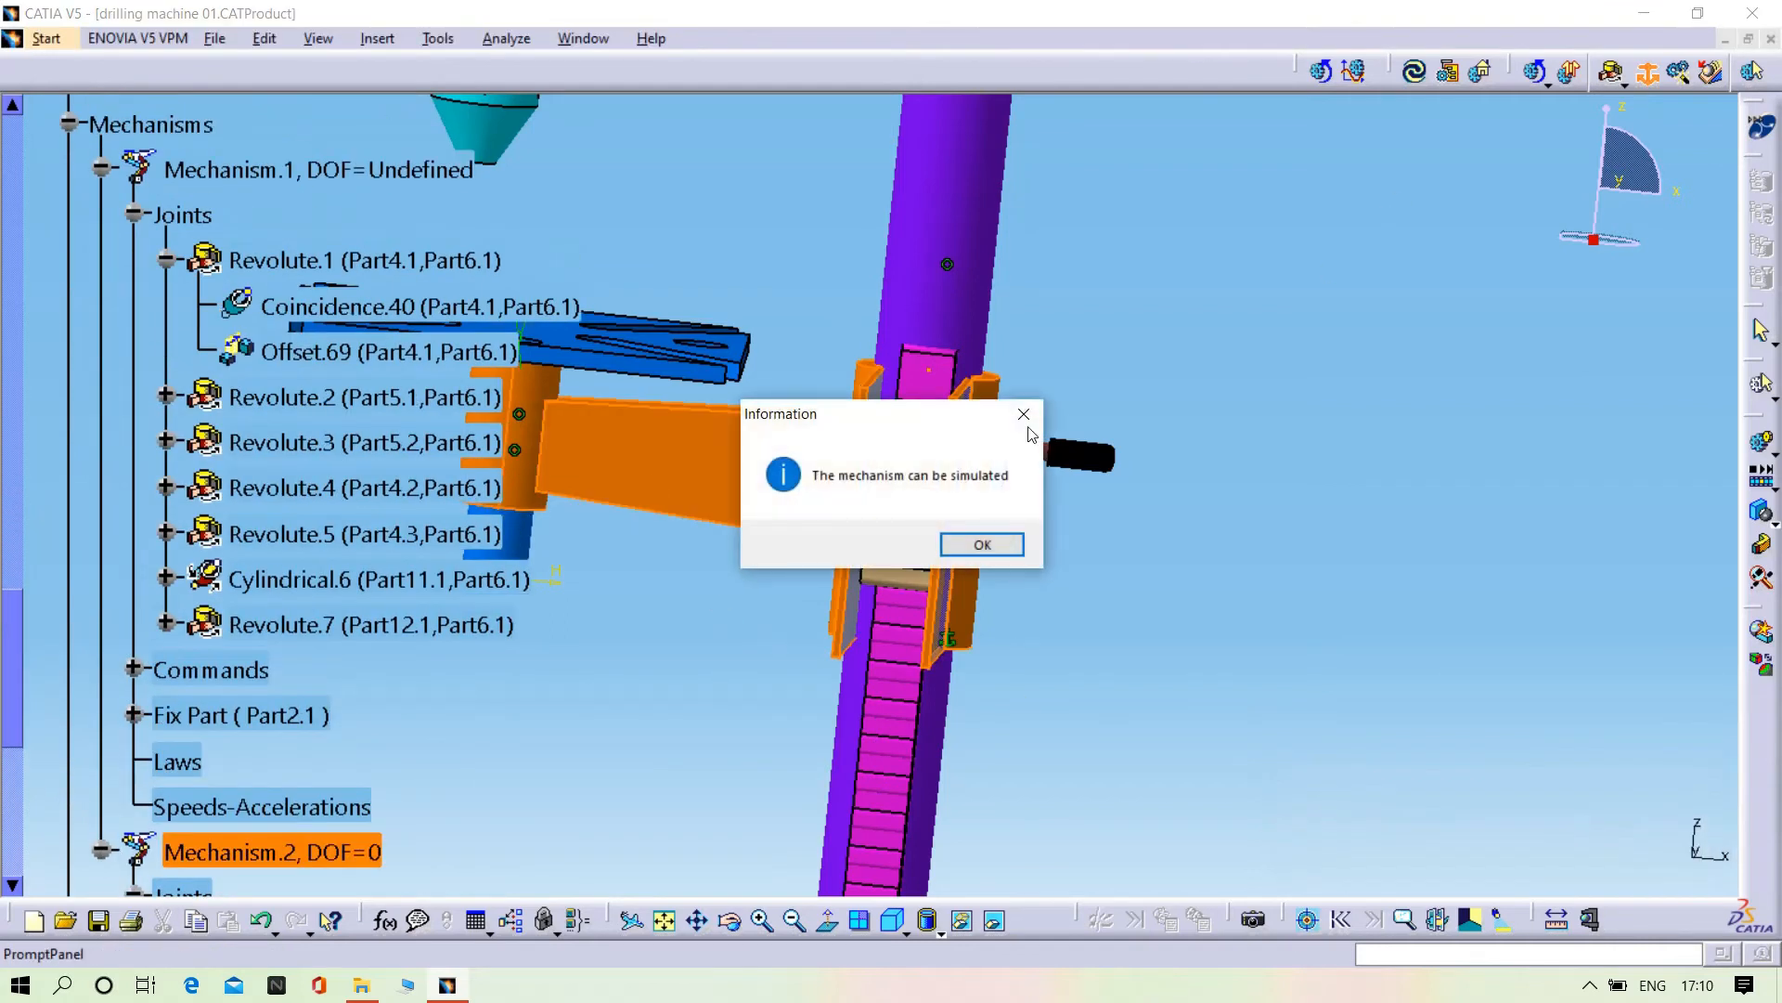
pyautogui.click(983, 547)
# - Test Mechanism.2 in a simulation by moving Command.1 to 30 and back to 10
pyautogui.moveTo(1198, 576); pyautogui.dragTo(1228, 747, button='middle')
pyautogui.moveTo(621, 616); pyautogui.dragTo(1249, 506, button='middle')
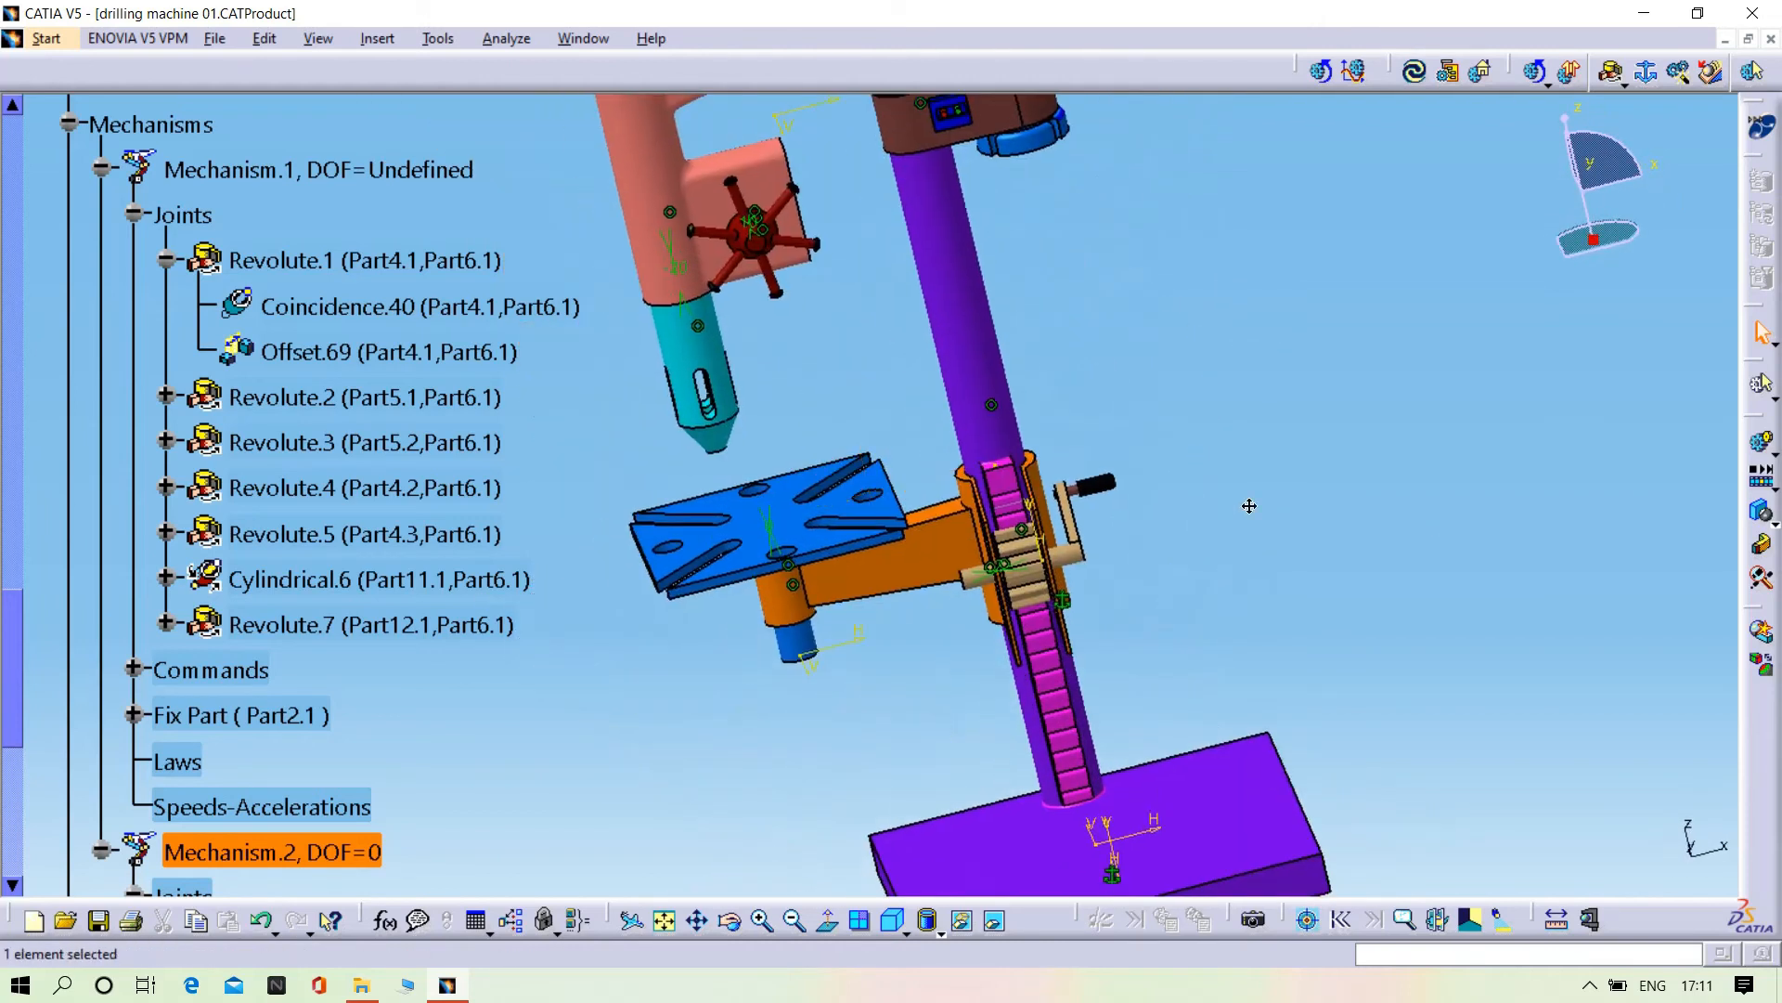
pyautogui.click(1764, 443)
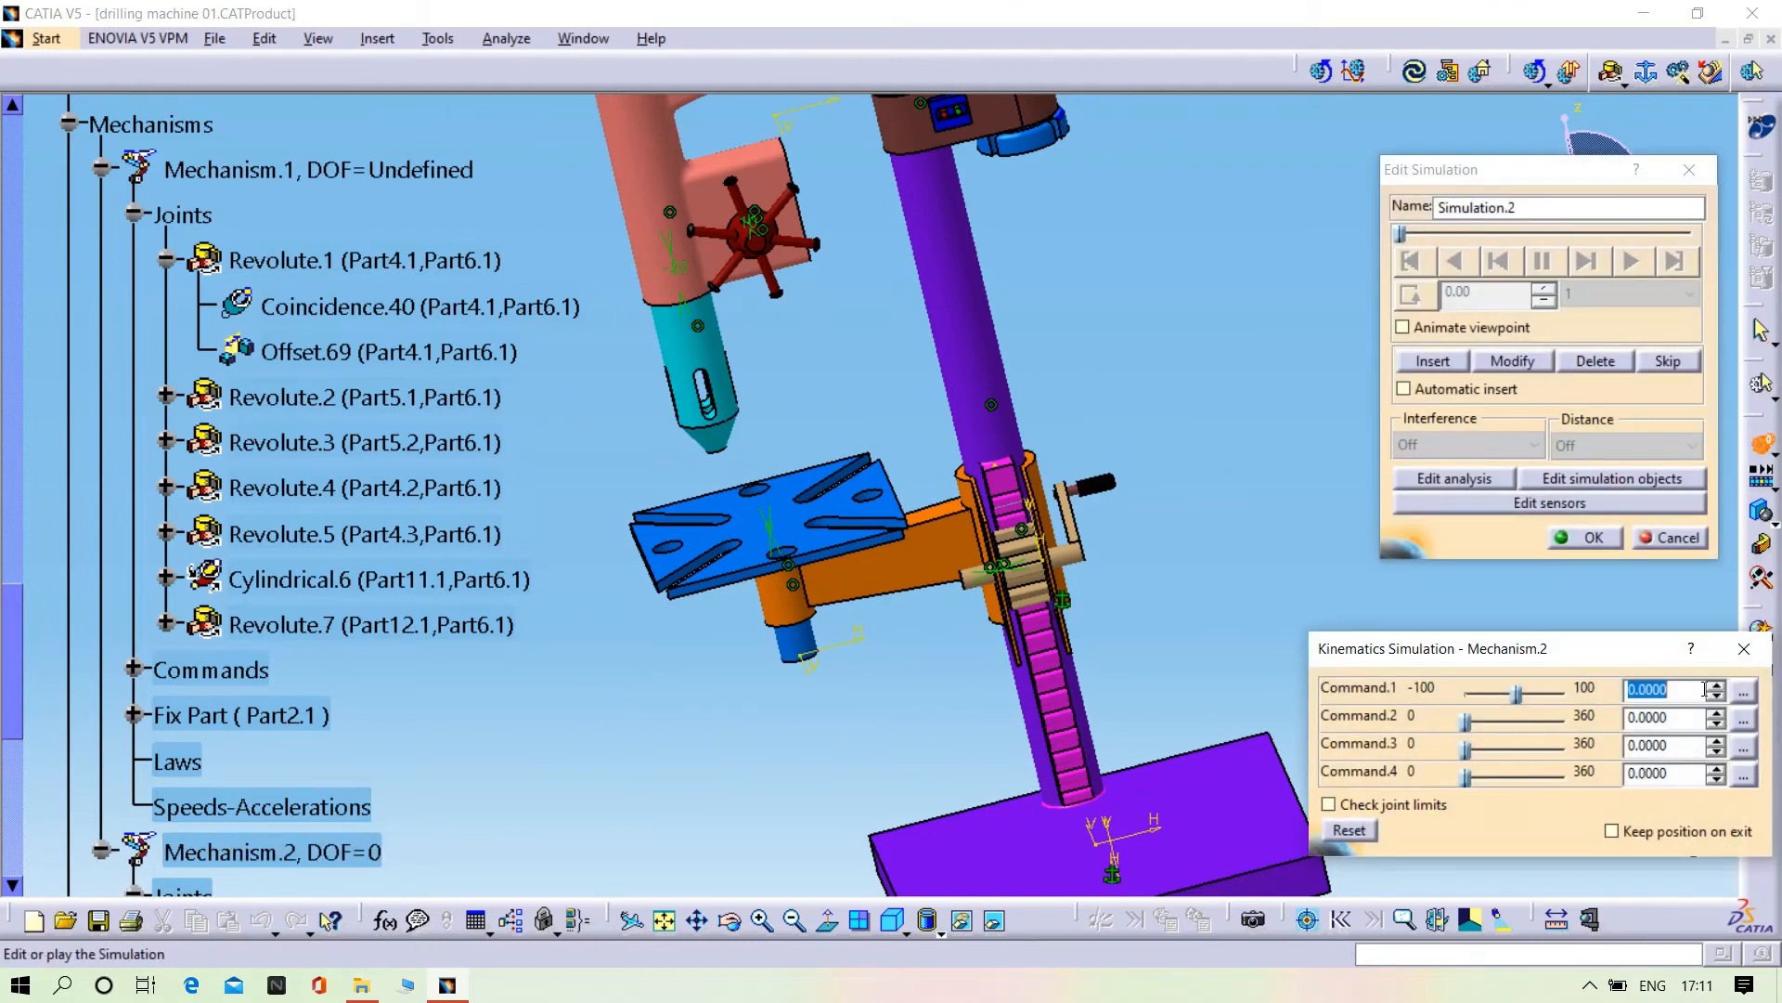
pyautogui.click(1717, 688)
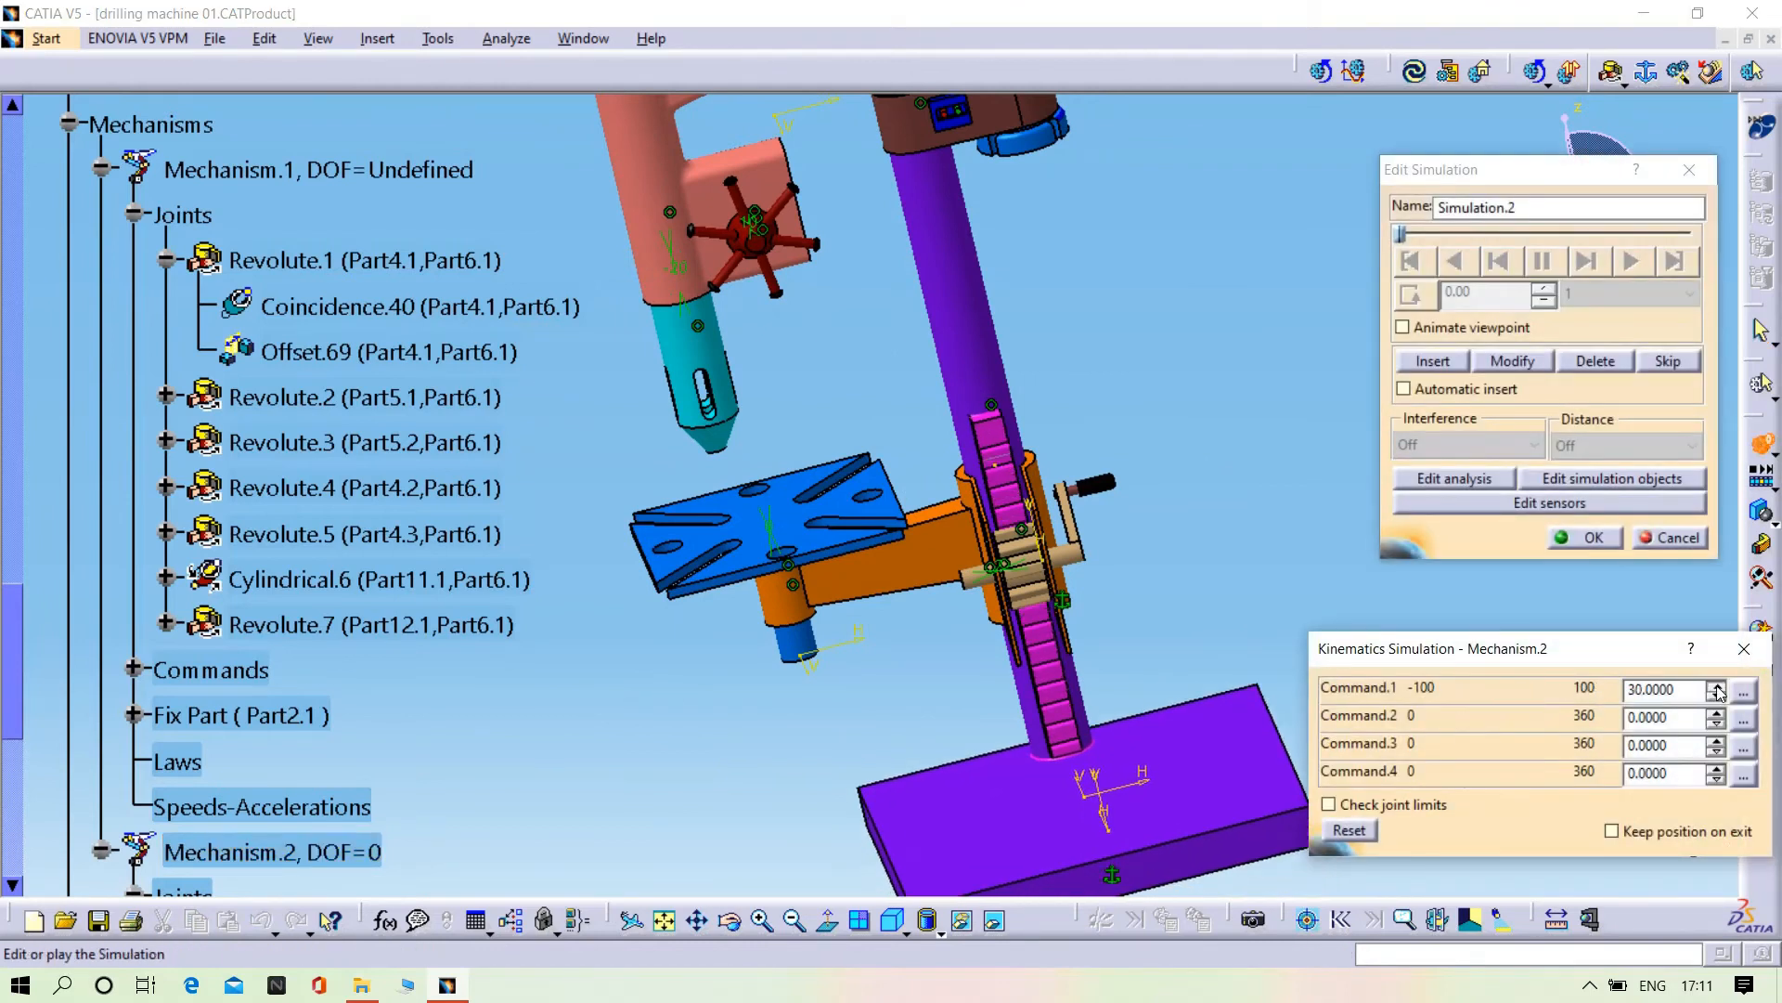
pyautogui.click(1717, 698)
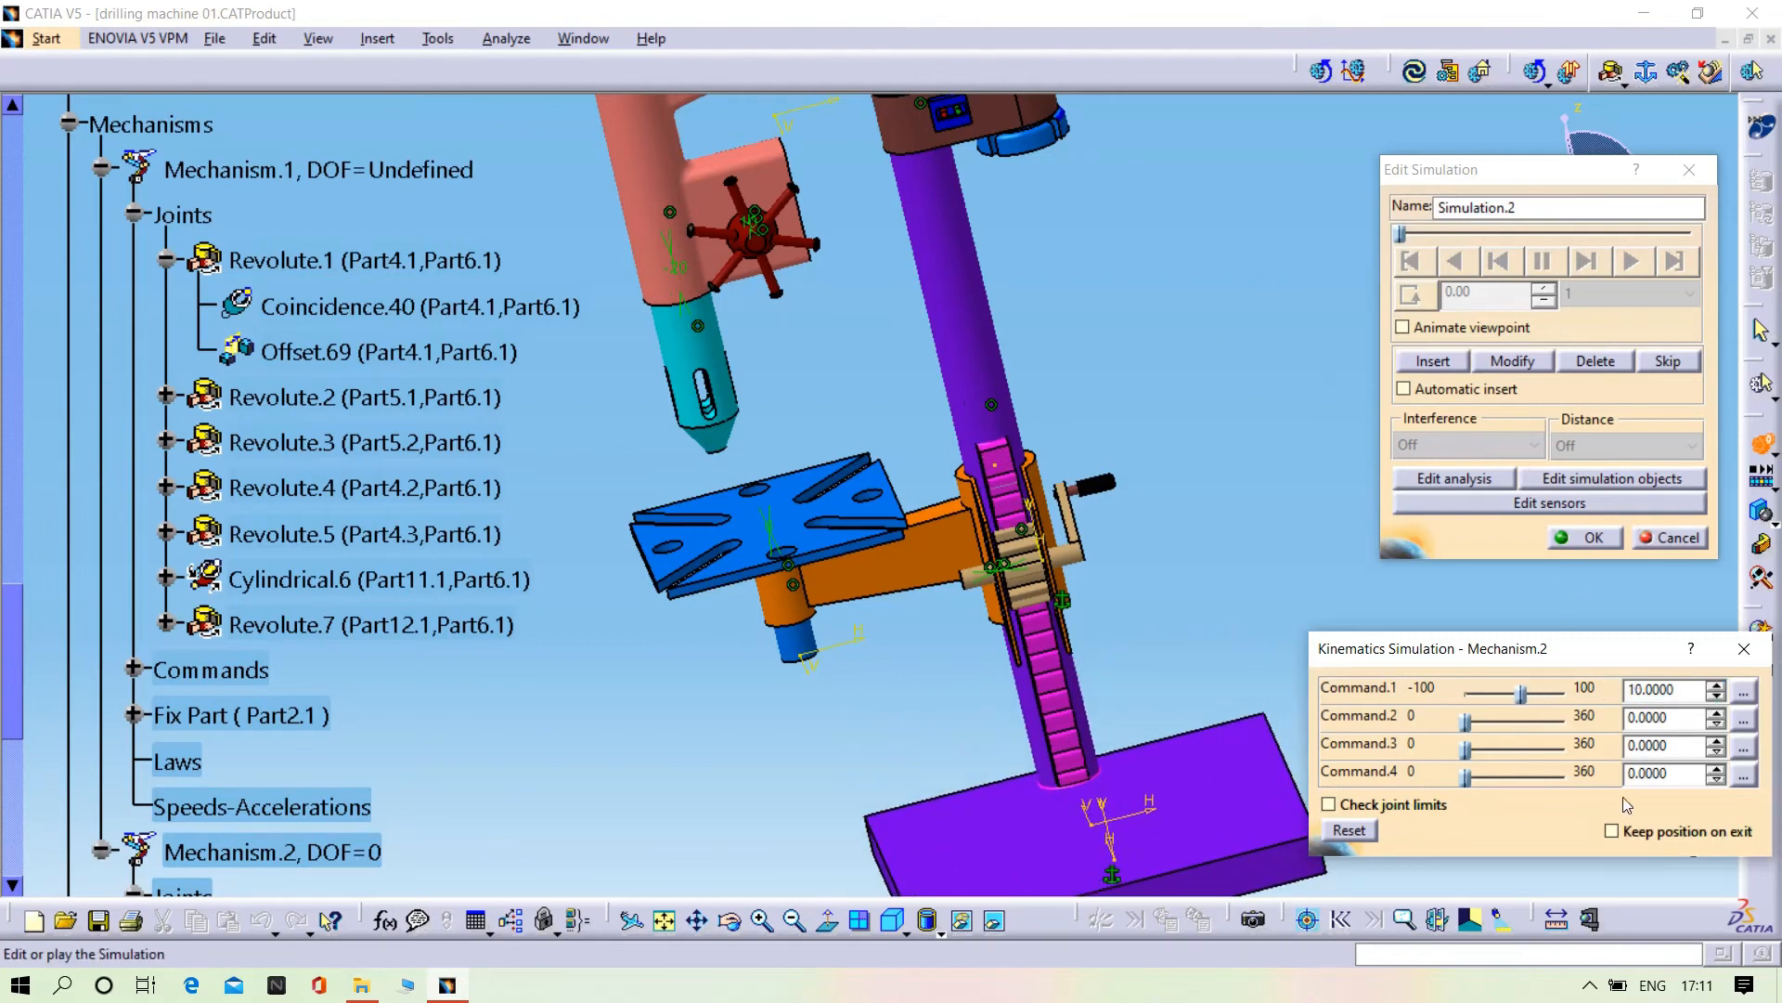
pyautogui.click(1584, 536)
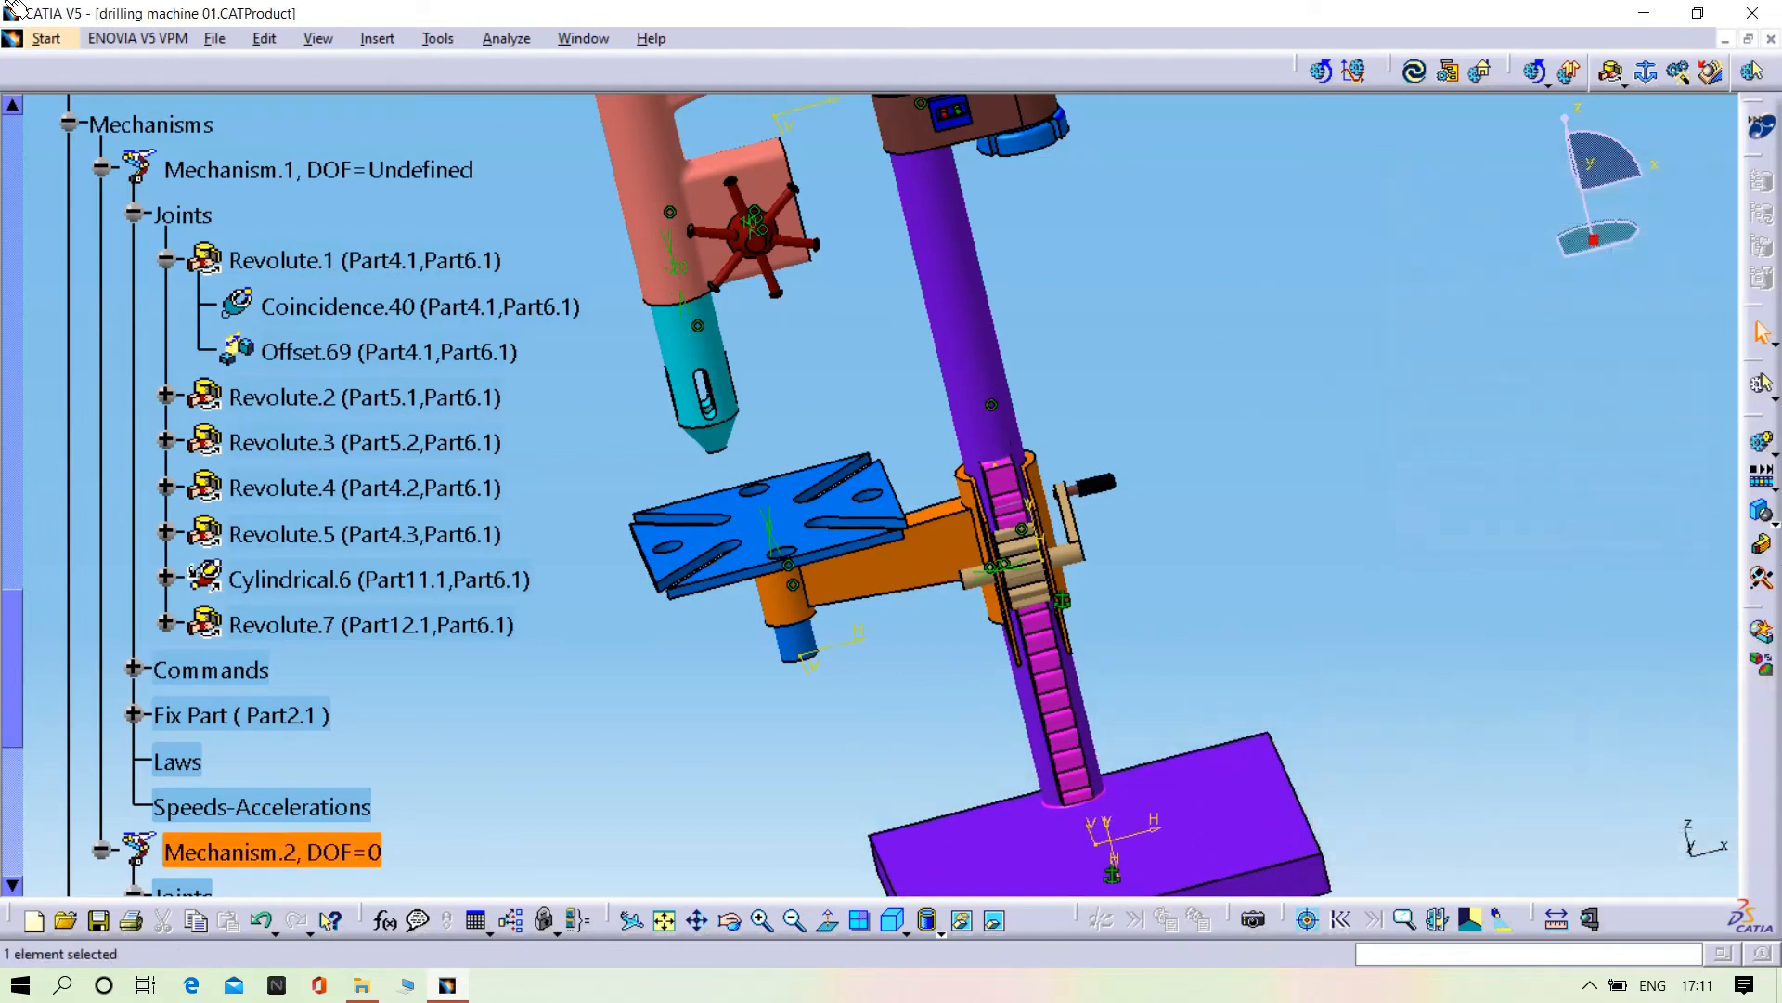
# - Switch to Assembly Design and try to apply a Fix constraint to the purple base
pyautogui.click(47, 38)
pyautogui.moveTo(140, 100)
pyautogui.click(469, 111)
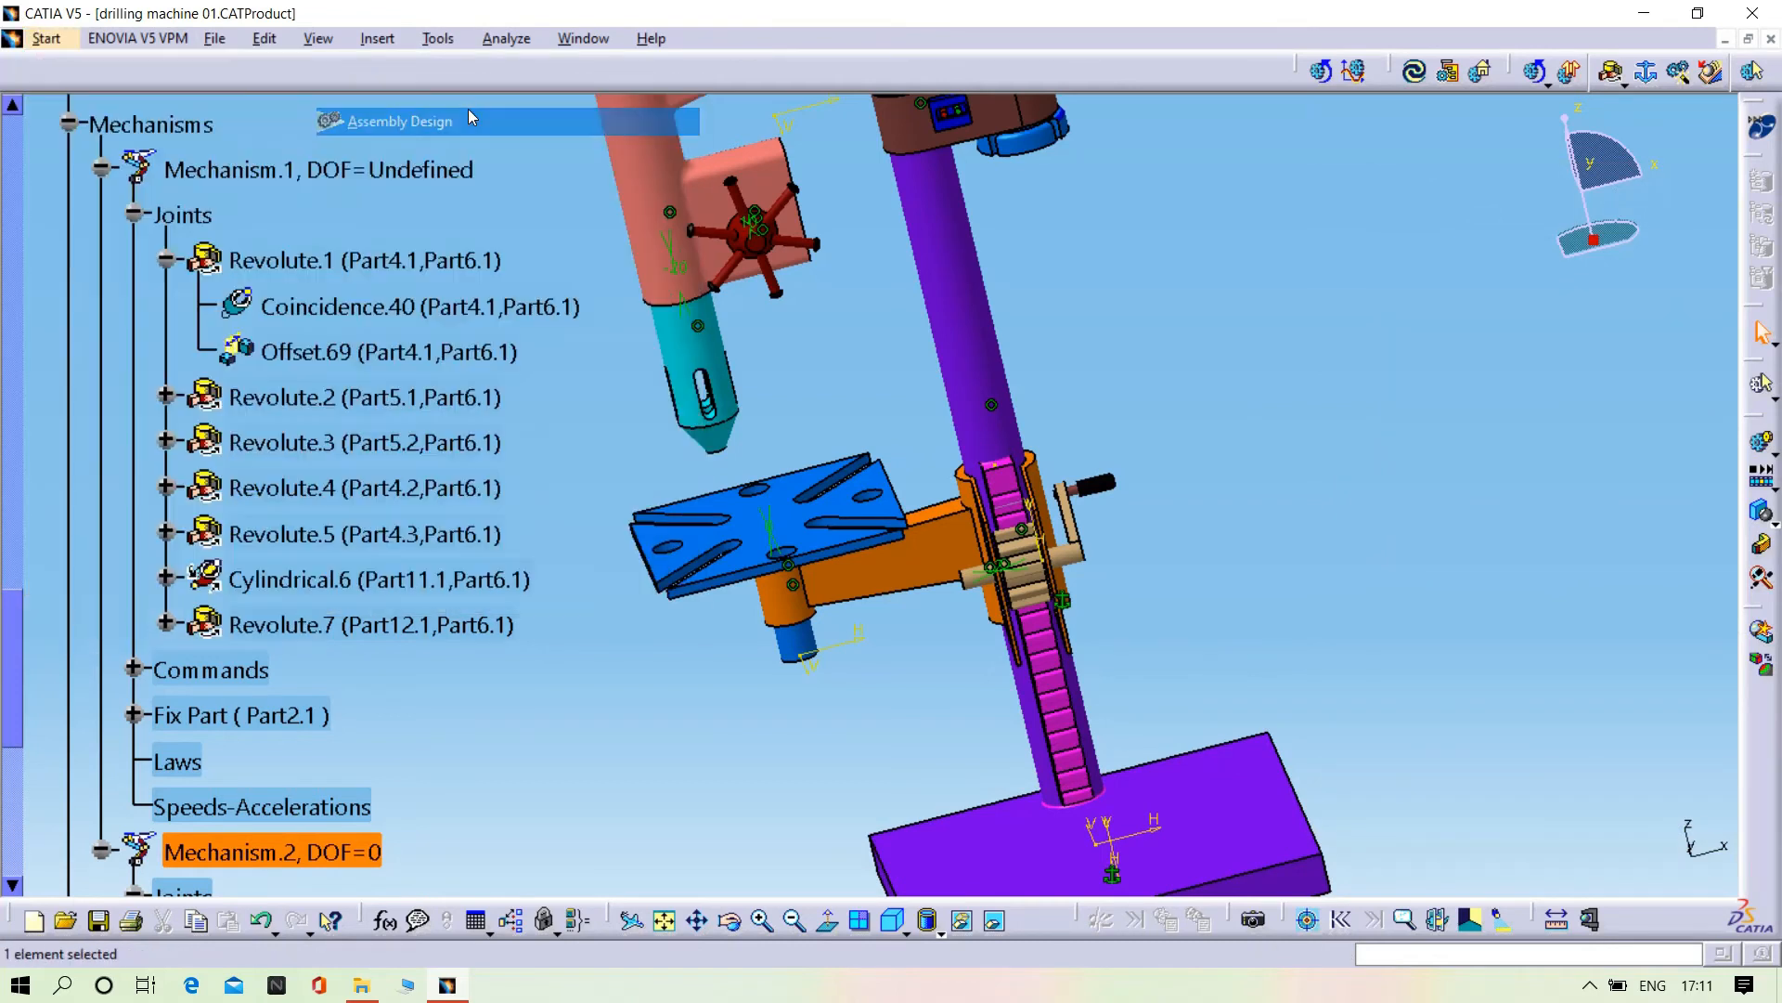
pyautogui.click(1701, 386)
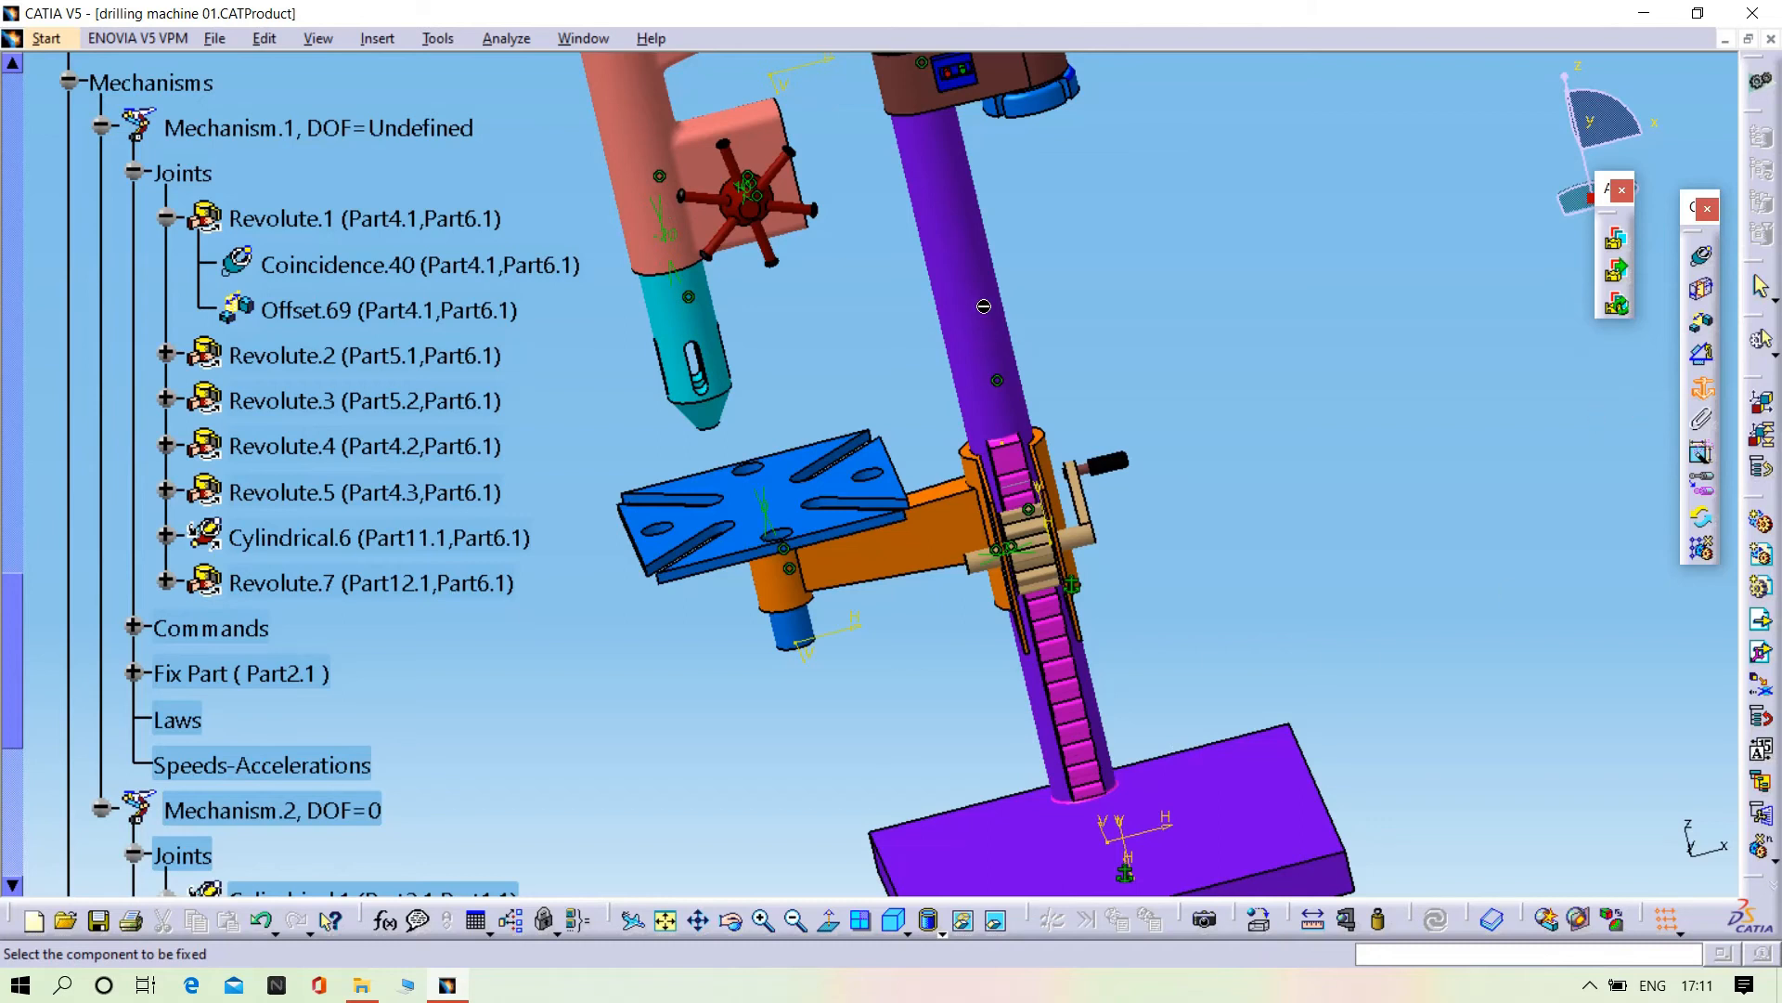
pyautogui.click(1178, 477)
pyautogui.moveTo(1266, 594); pyautogui.dragTo(876, 619, button='middle')
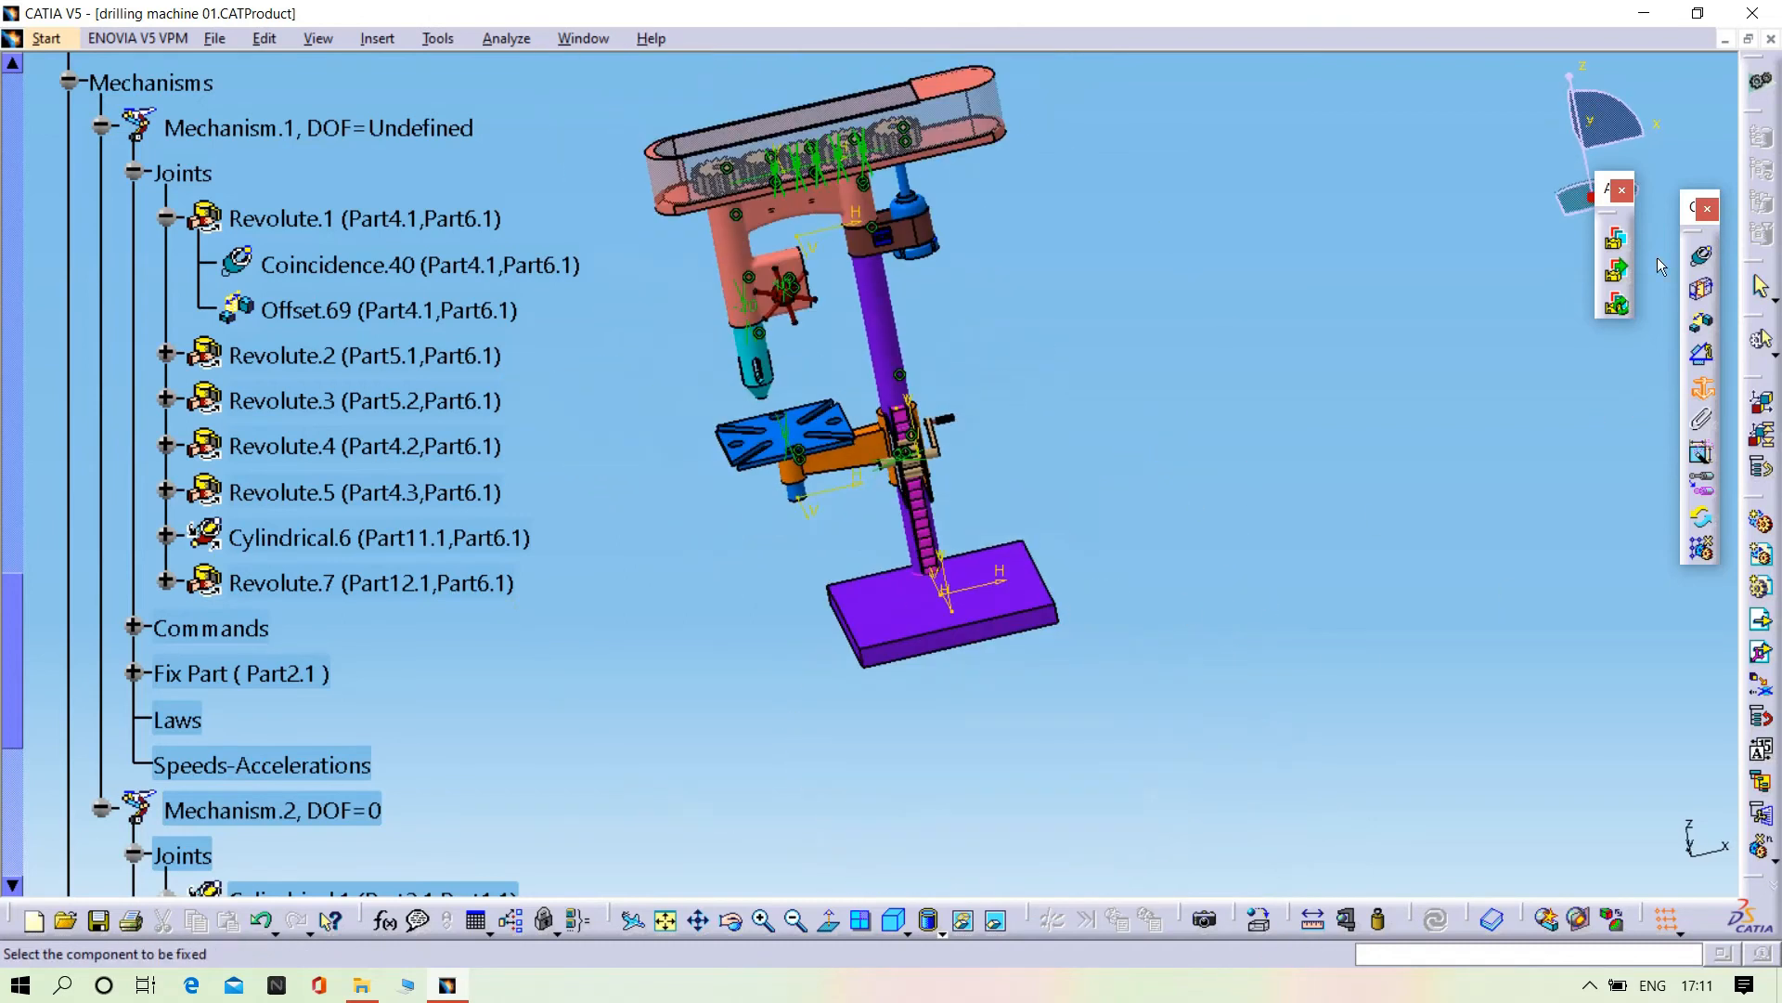
pyautogui.click(1704, 390)
pyautogui.scroll(5, 119, 467)
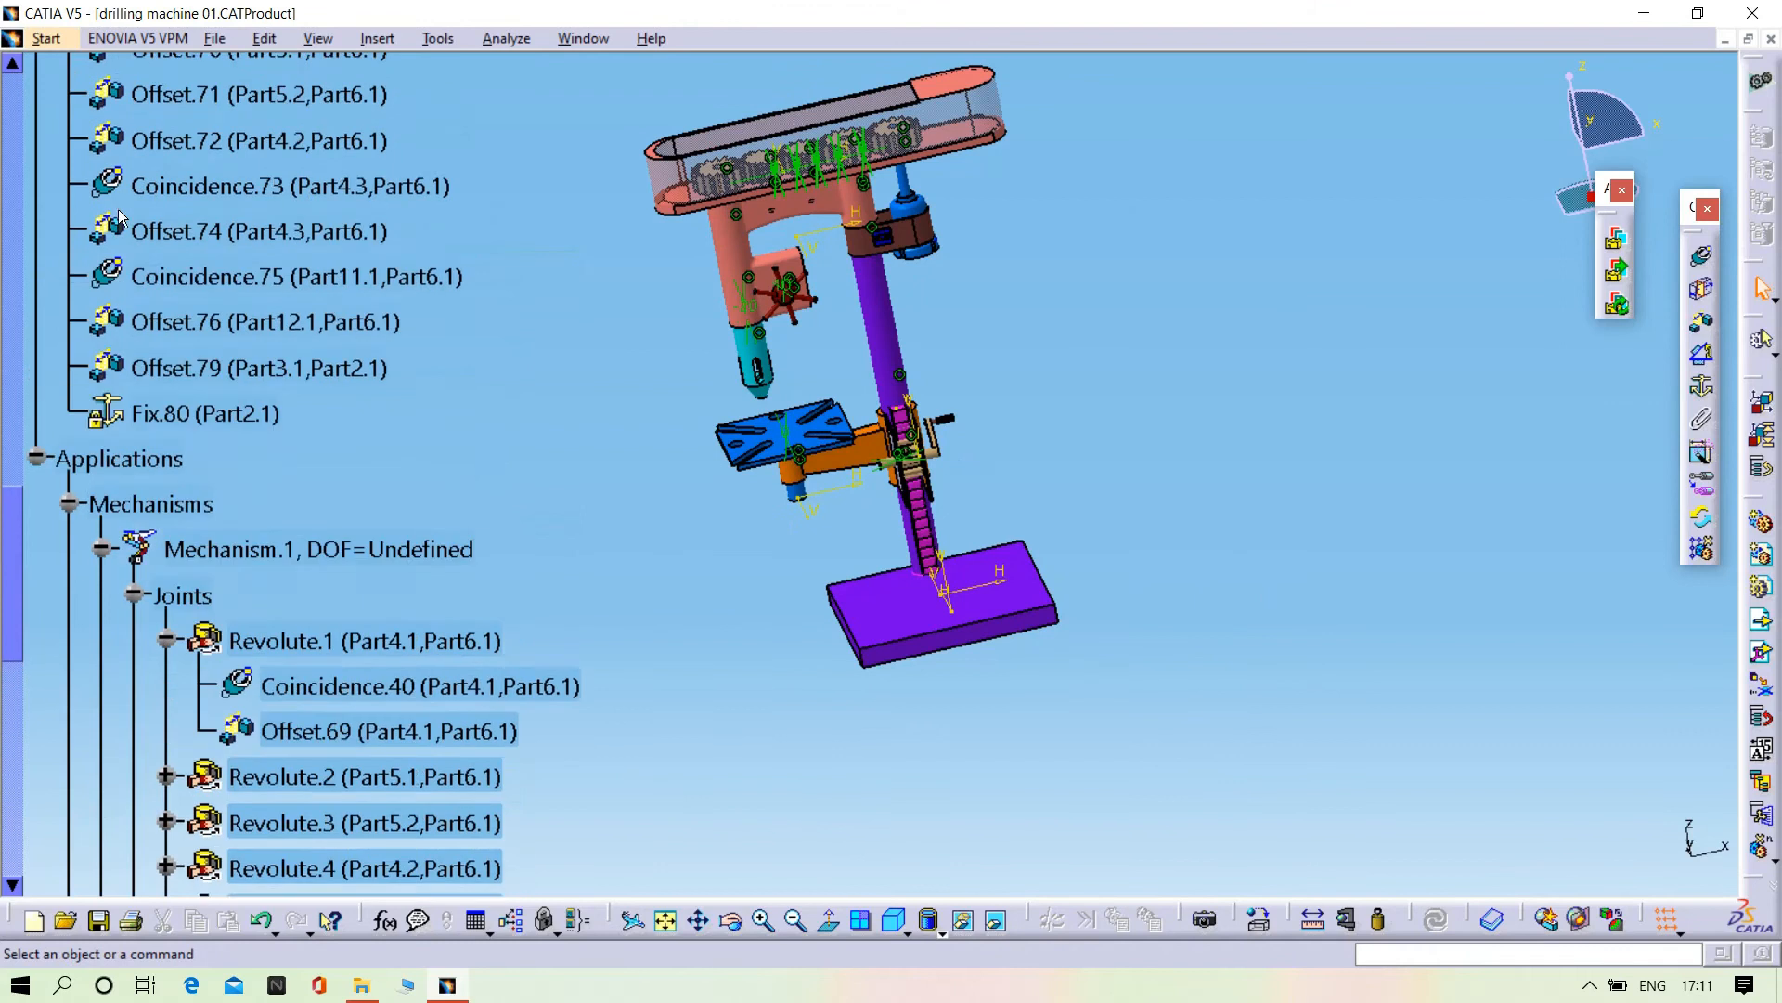
pyautogui.click(1701, 386)
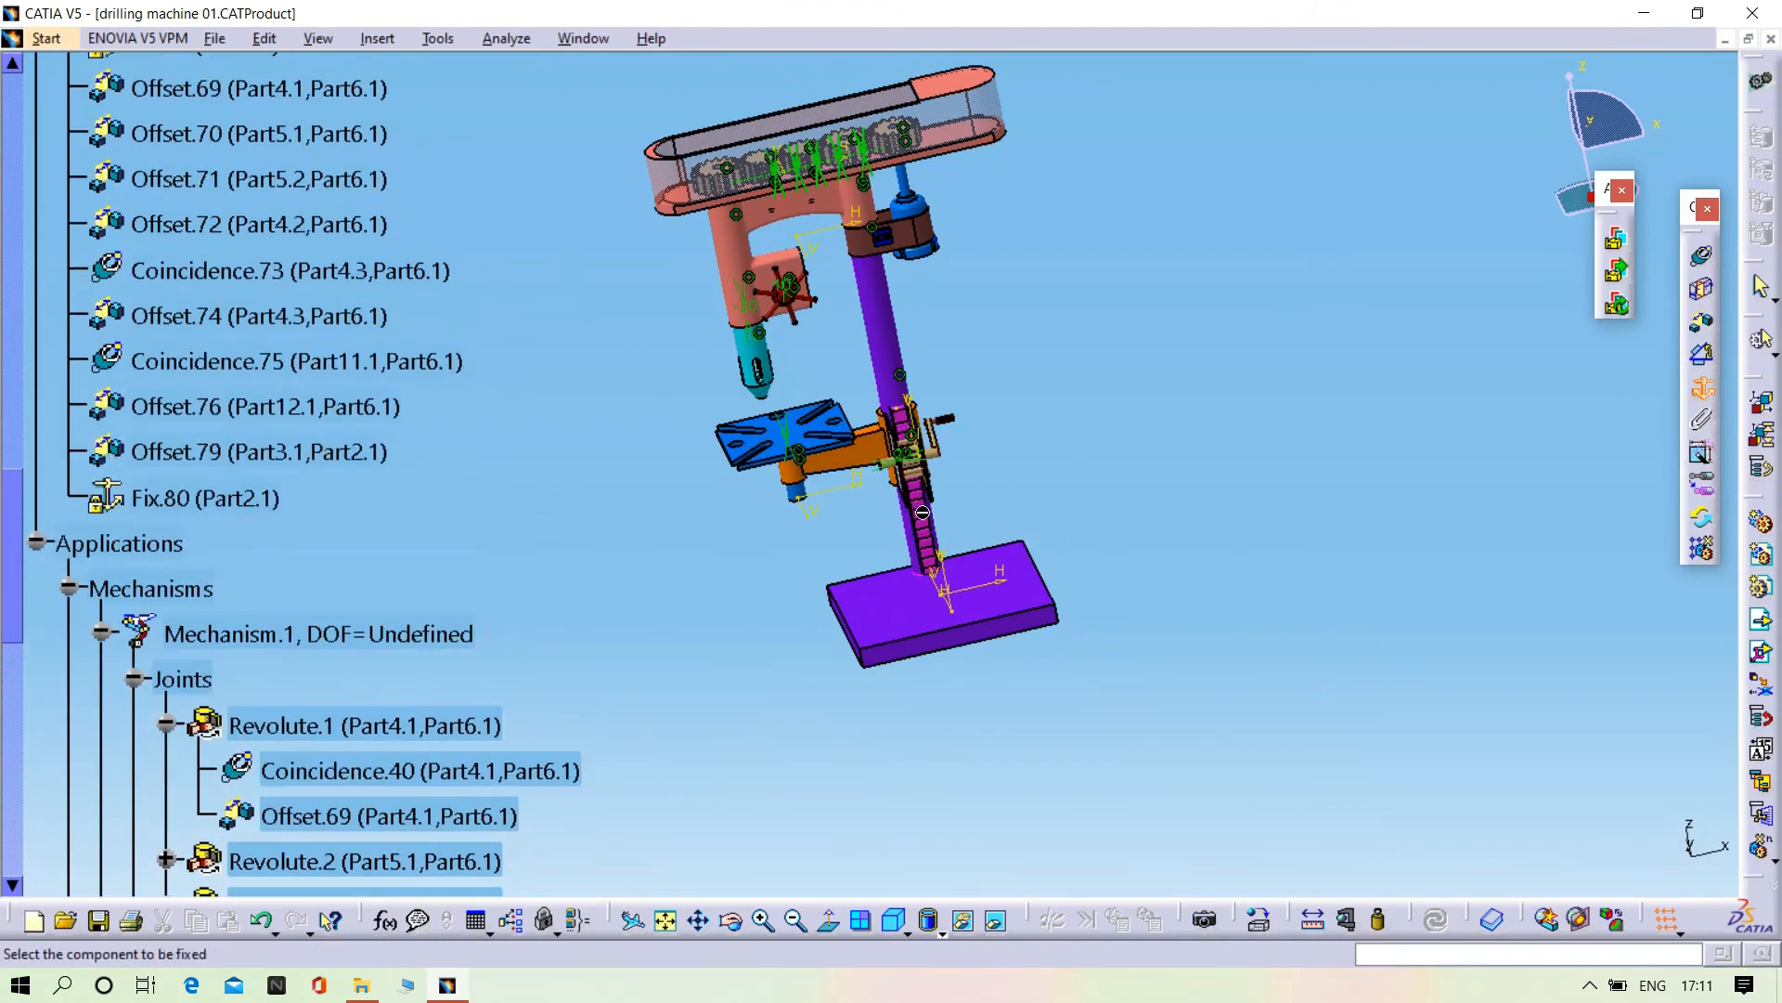
pyautogui.click(923, 621)
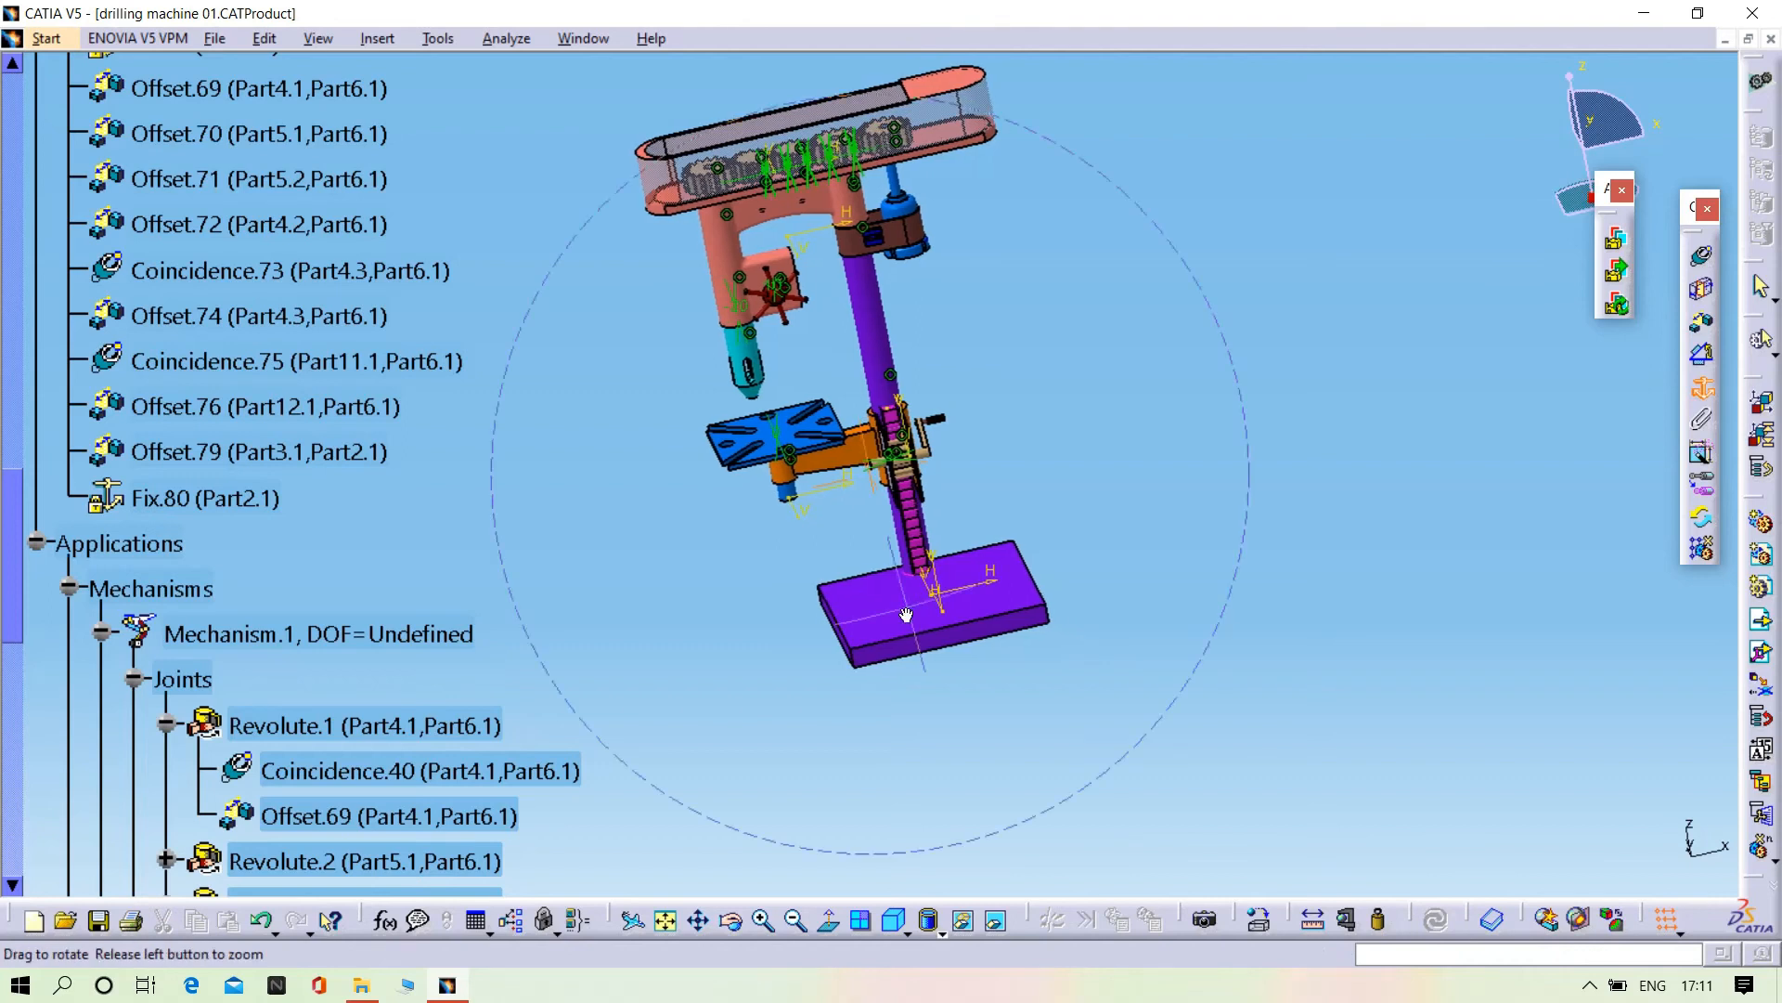
pyautogui.moveTo(923, 621); pyautogui.dragTo(1018, 688, button='middle')
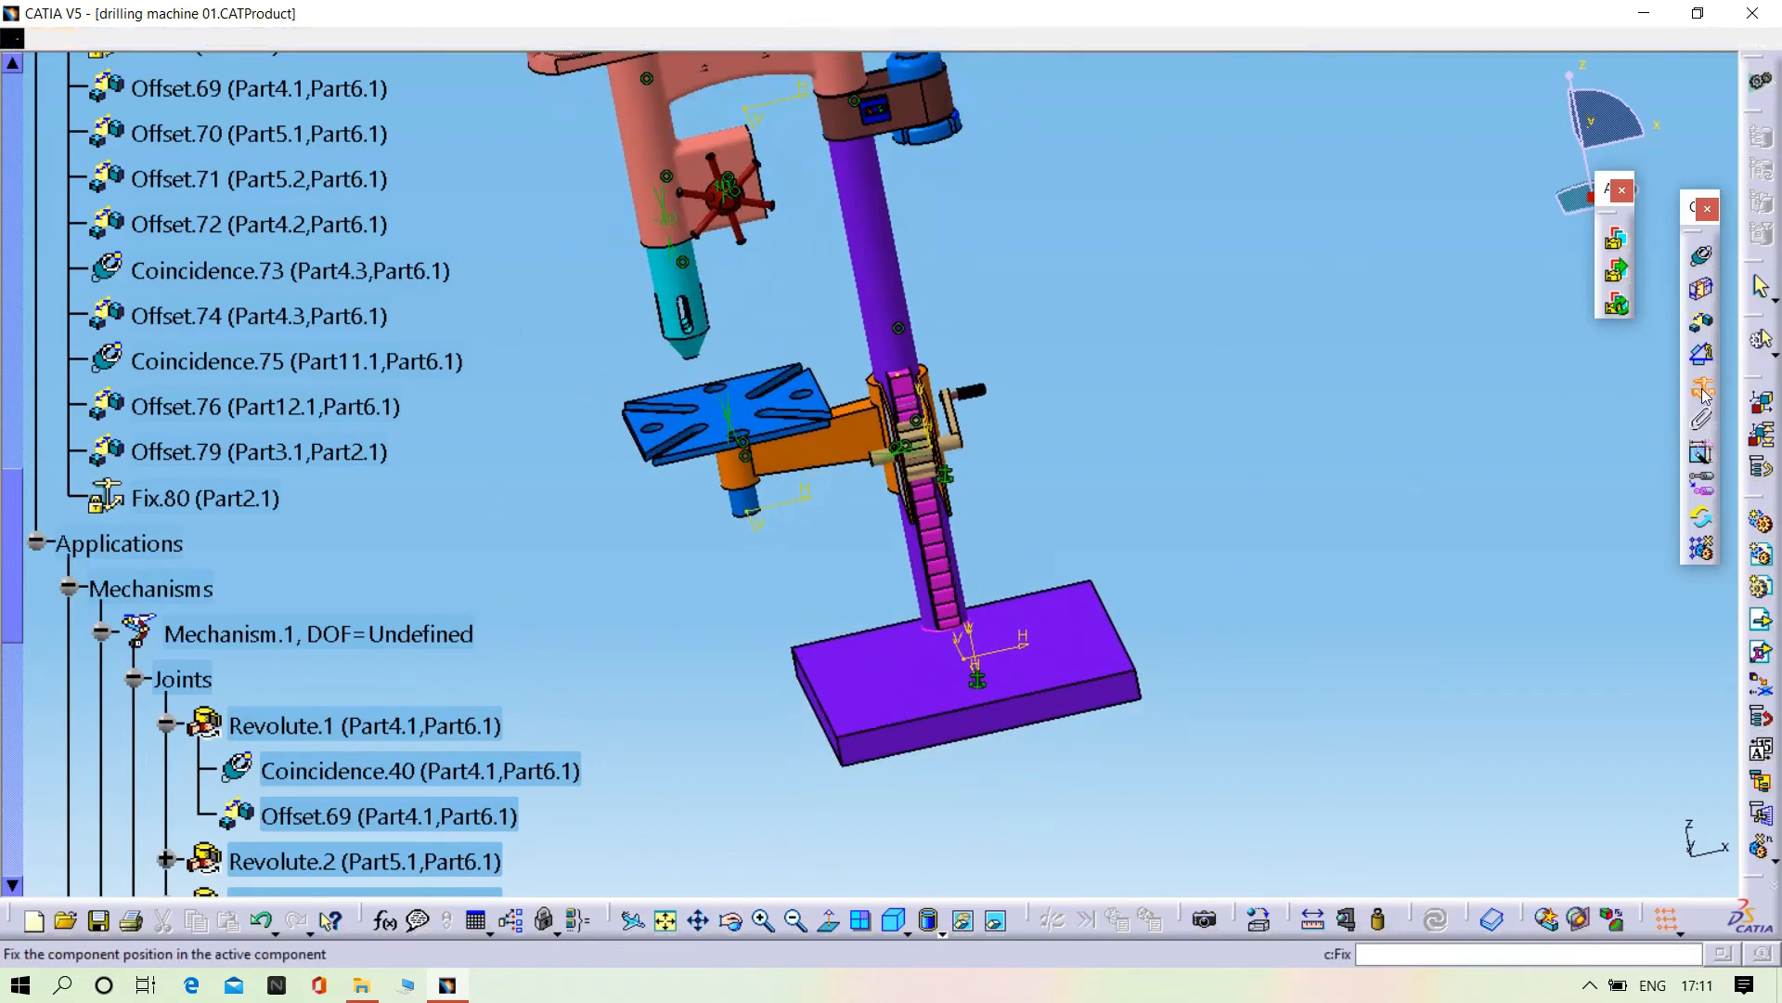
# - Return to DMU Kinematics and delete the Fix.80 (Part2.1) constraint from the assembly's constraints
pyautogui.click(46, 38)
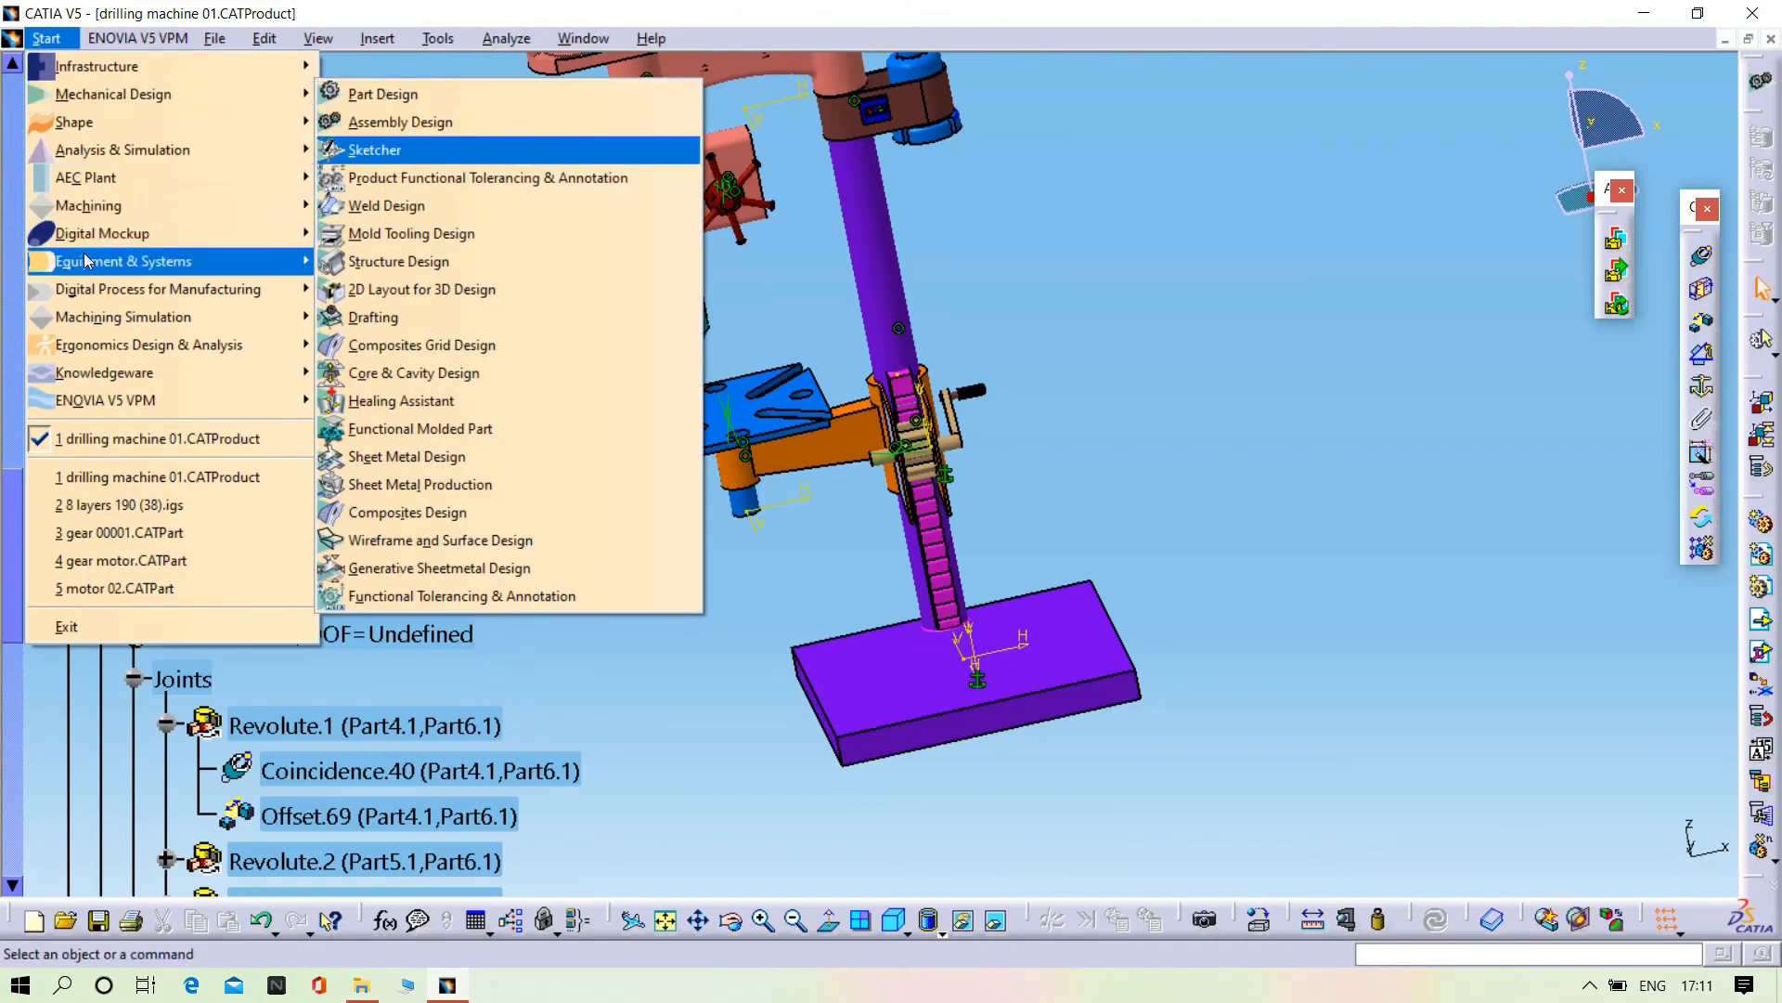
pyautogui.click(399, 289)
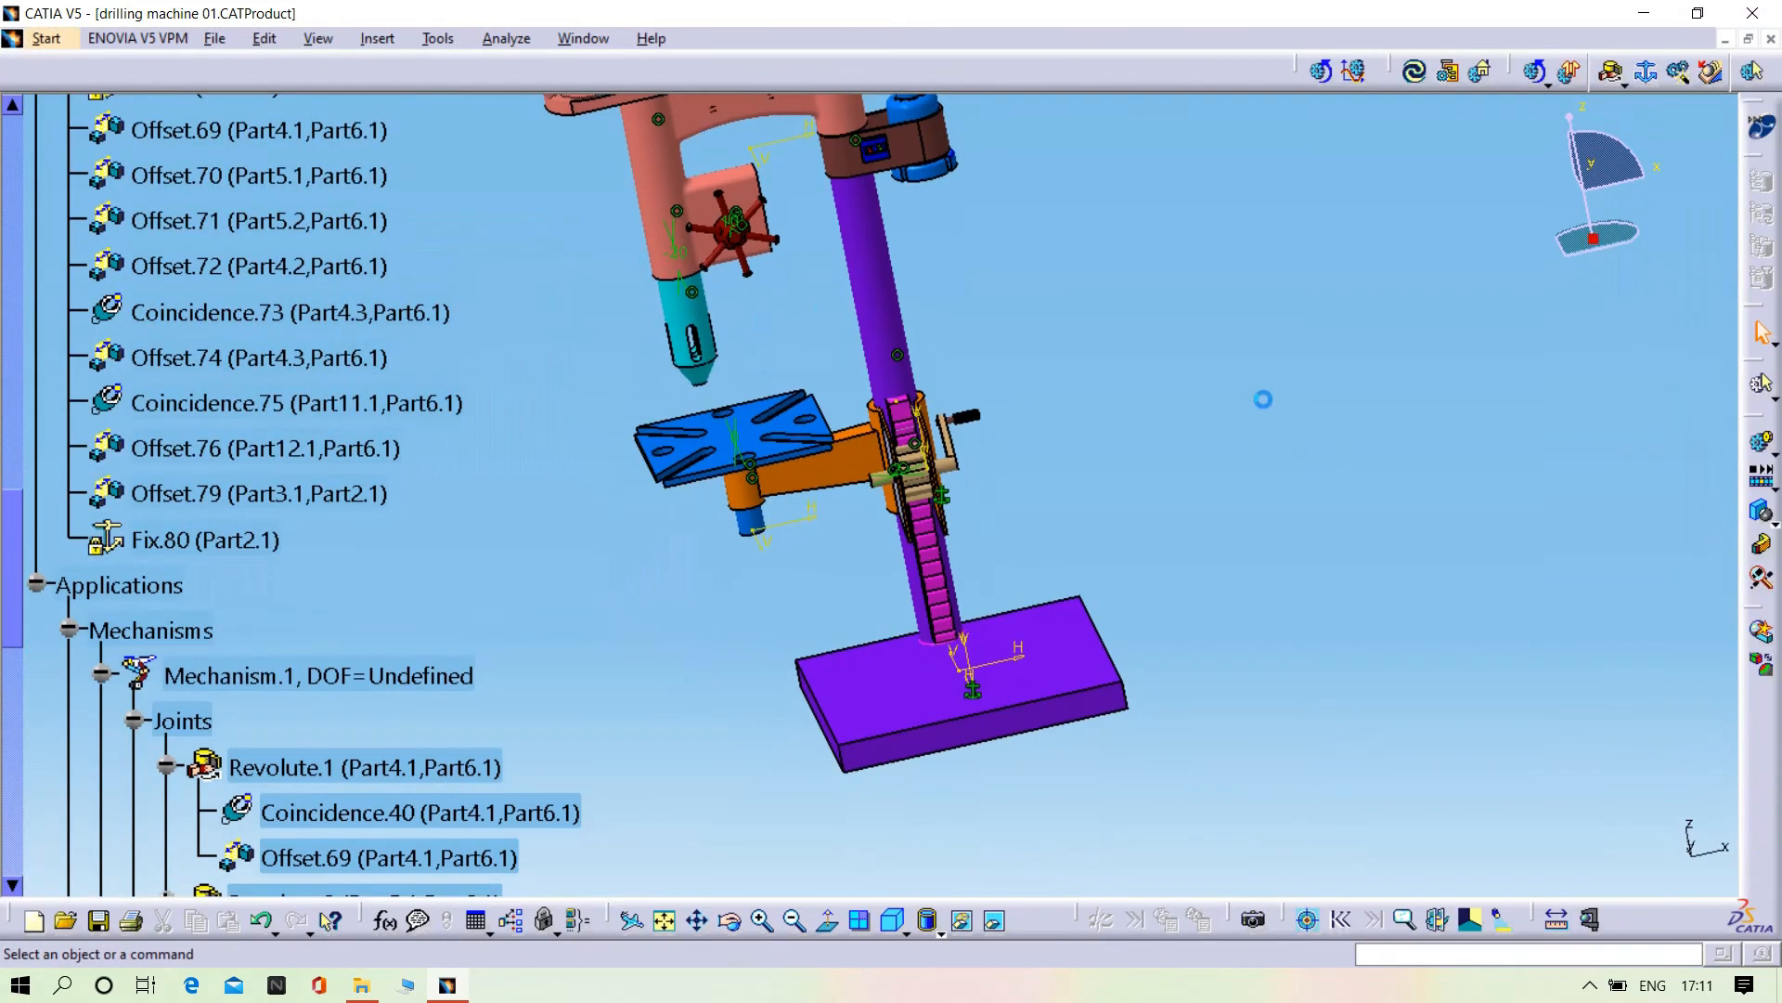
pyautogui.scroll(-5, 200, 311)
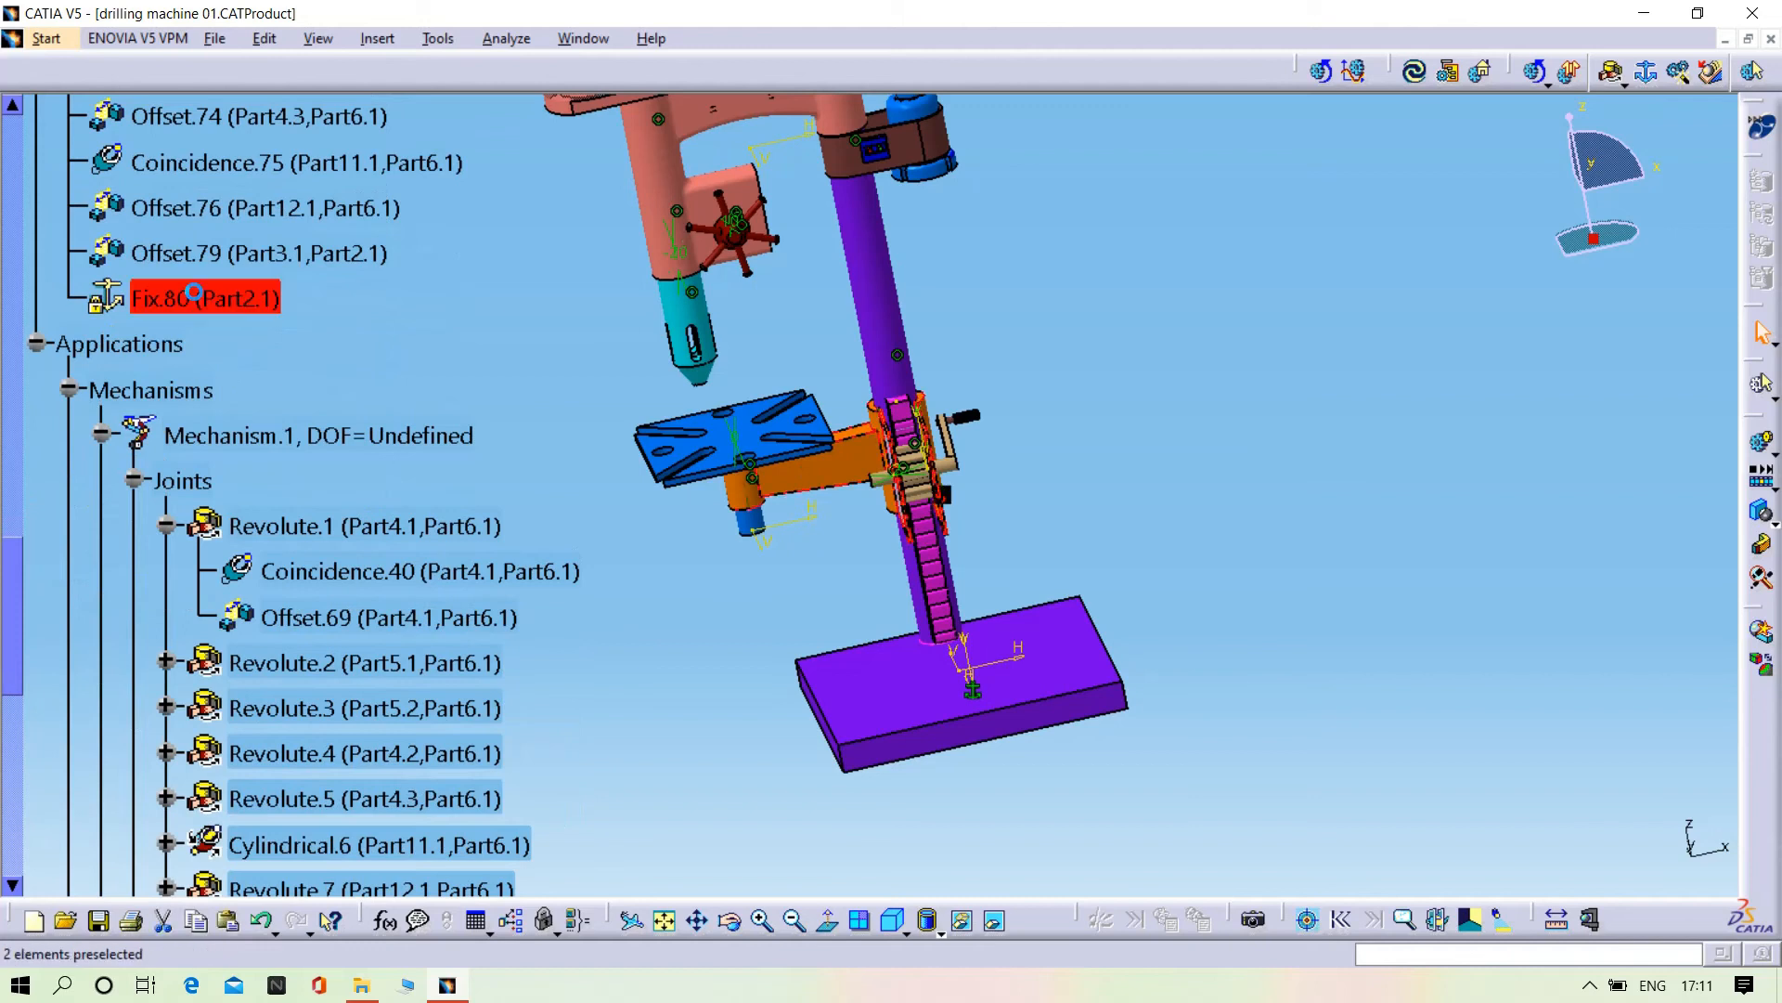
pyautogui.rightClick(193, 294)
pyautogui.click(242, 569)
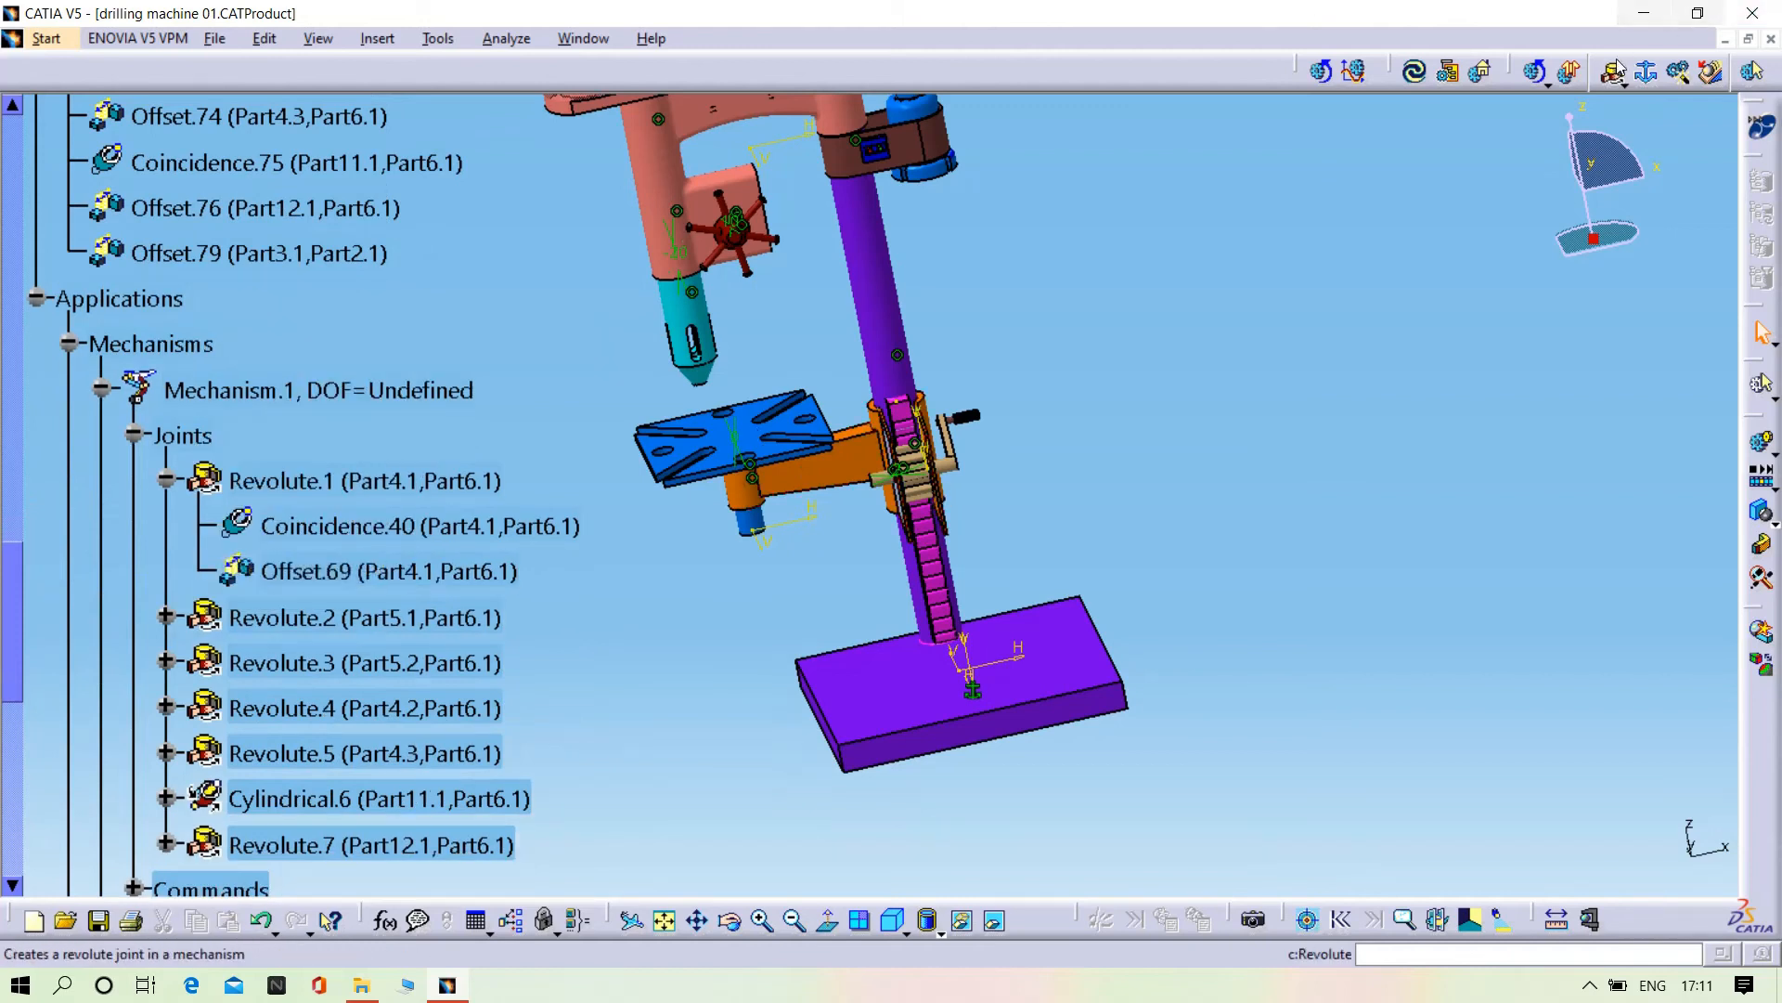
# - Define the purple base with the column (Part1.1) as the fixed part of Mechanism.2
pyautogui.click(1646, 72)
pyautogui.click(1465, 816)
pyautogui.click(1476, 857)
pyautogui.click(975, 608)
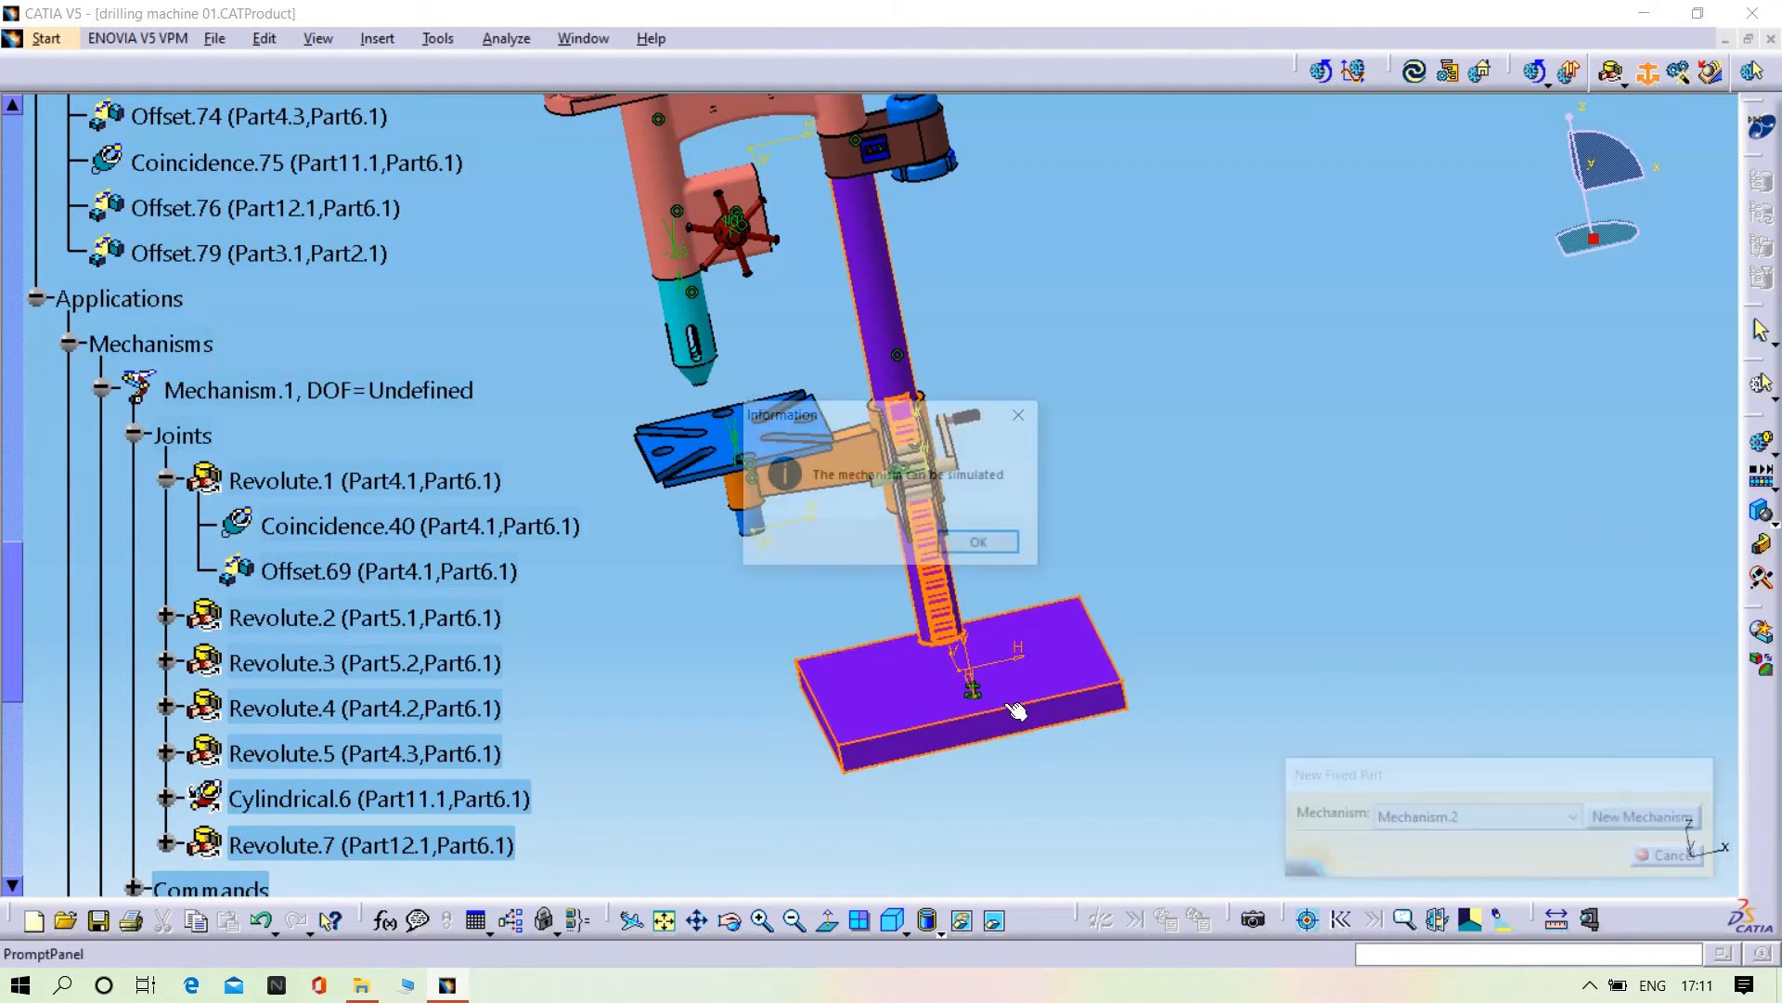
pyautogui.click(980, 546)
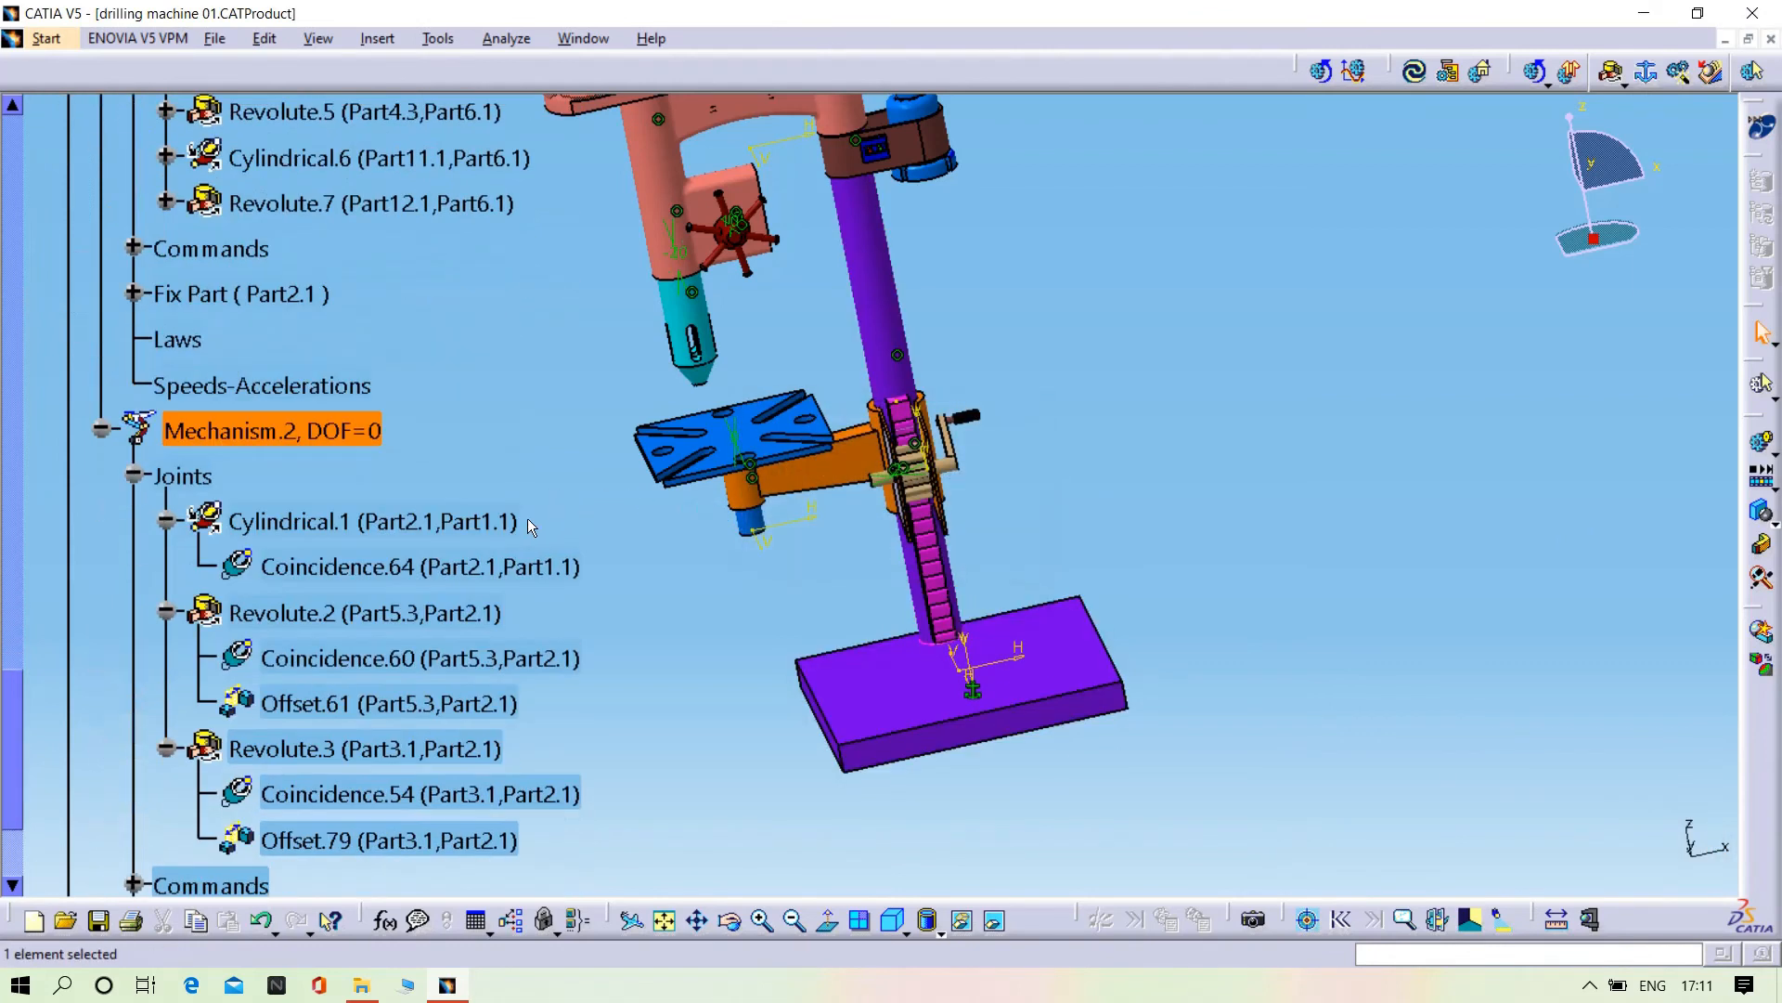
# - Start a simulation of Mechanism.2, move the table arm along the column to 60, and set Command.1 to -5
pyautogui.click(1757, 477)
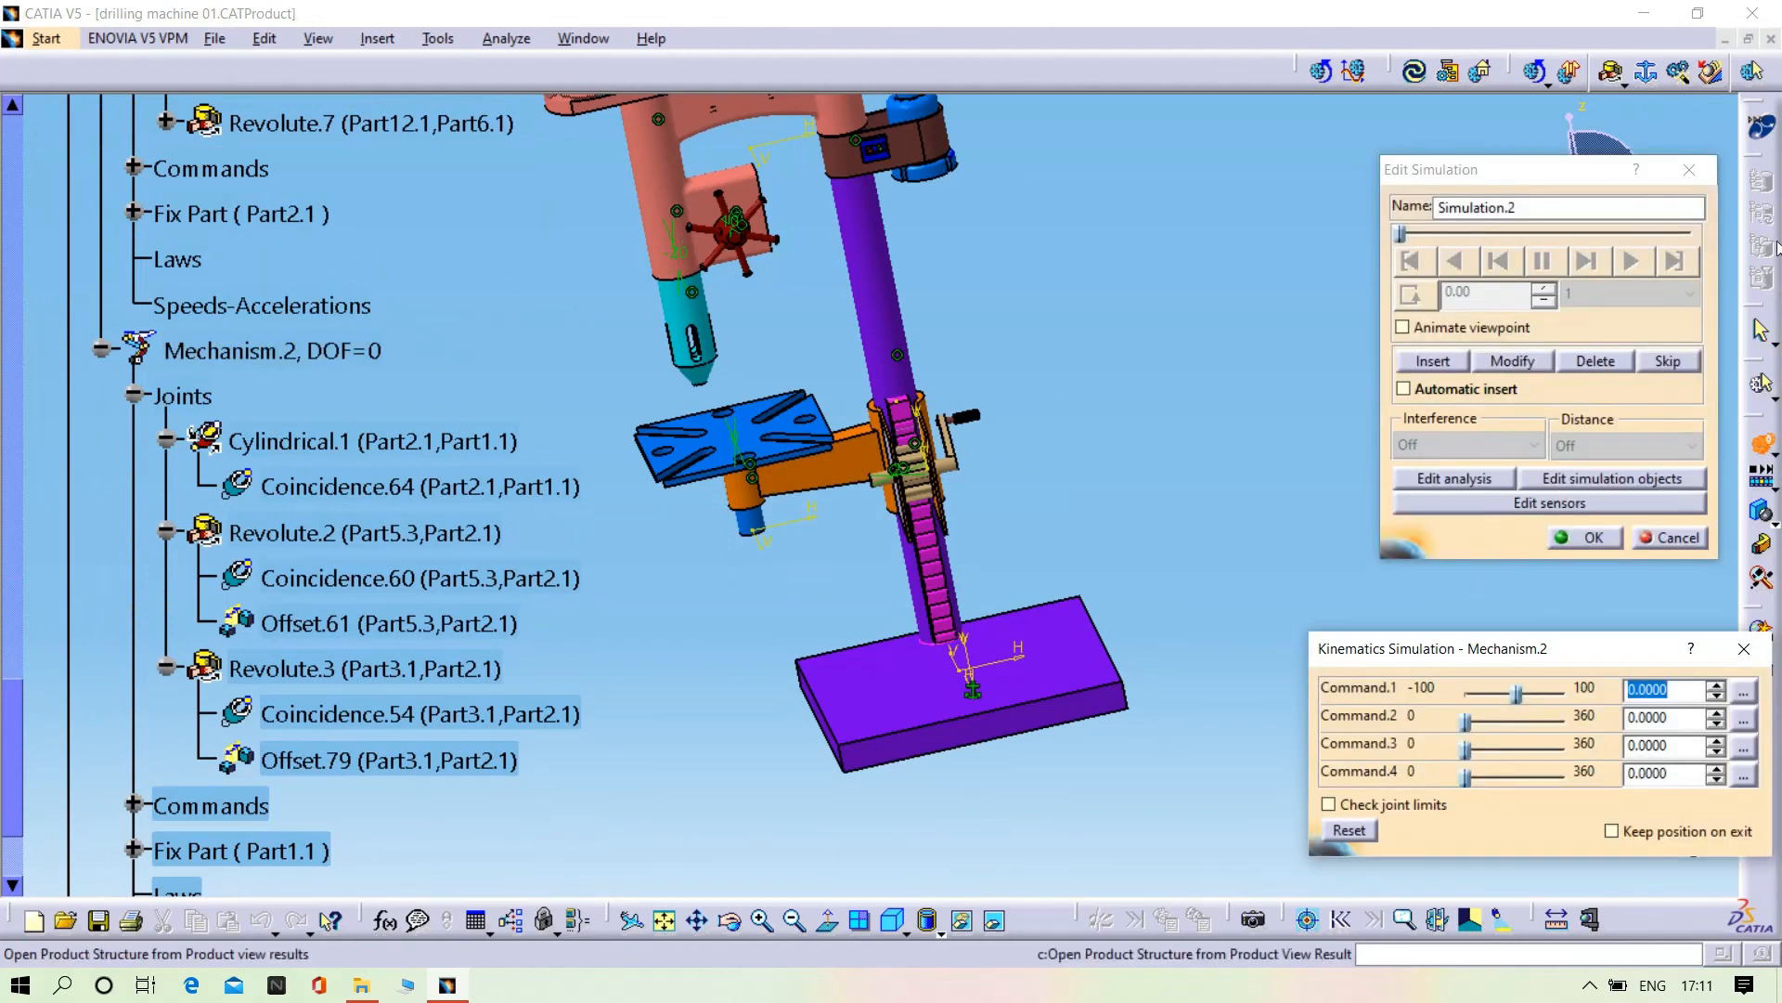
pyautogui.click(1717, 686)
pyautogui.moveTo(1717, 688); pyautogui.dragTo(1716, 684)
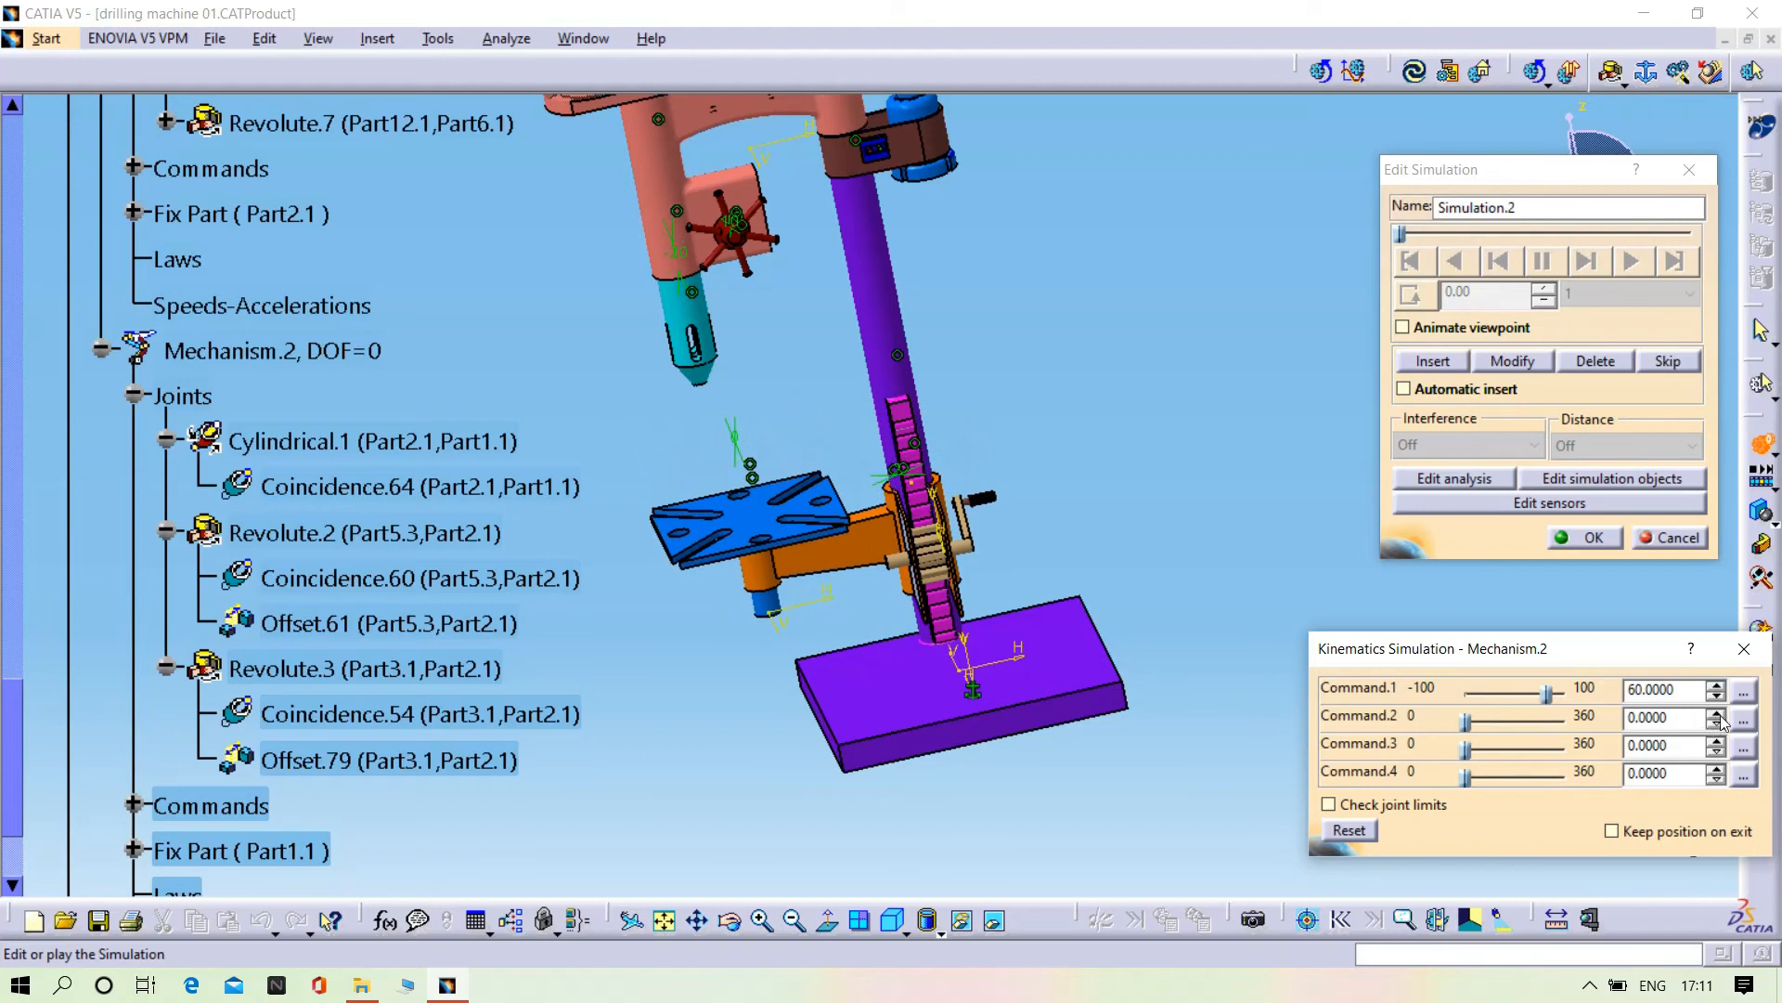
pyautogui.click(1716, 696)
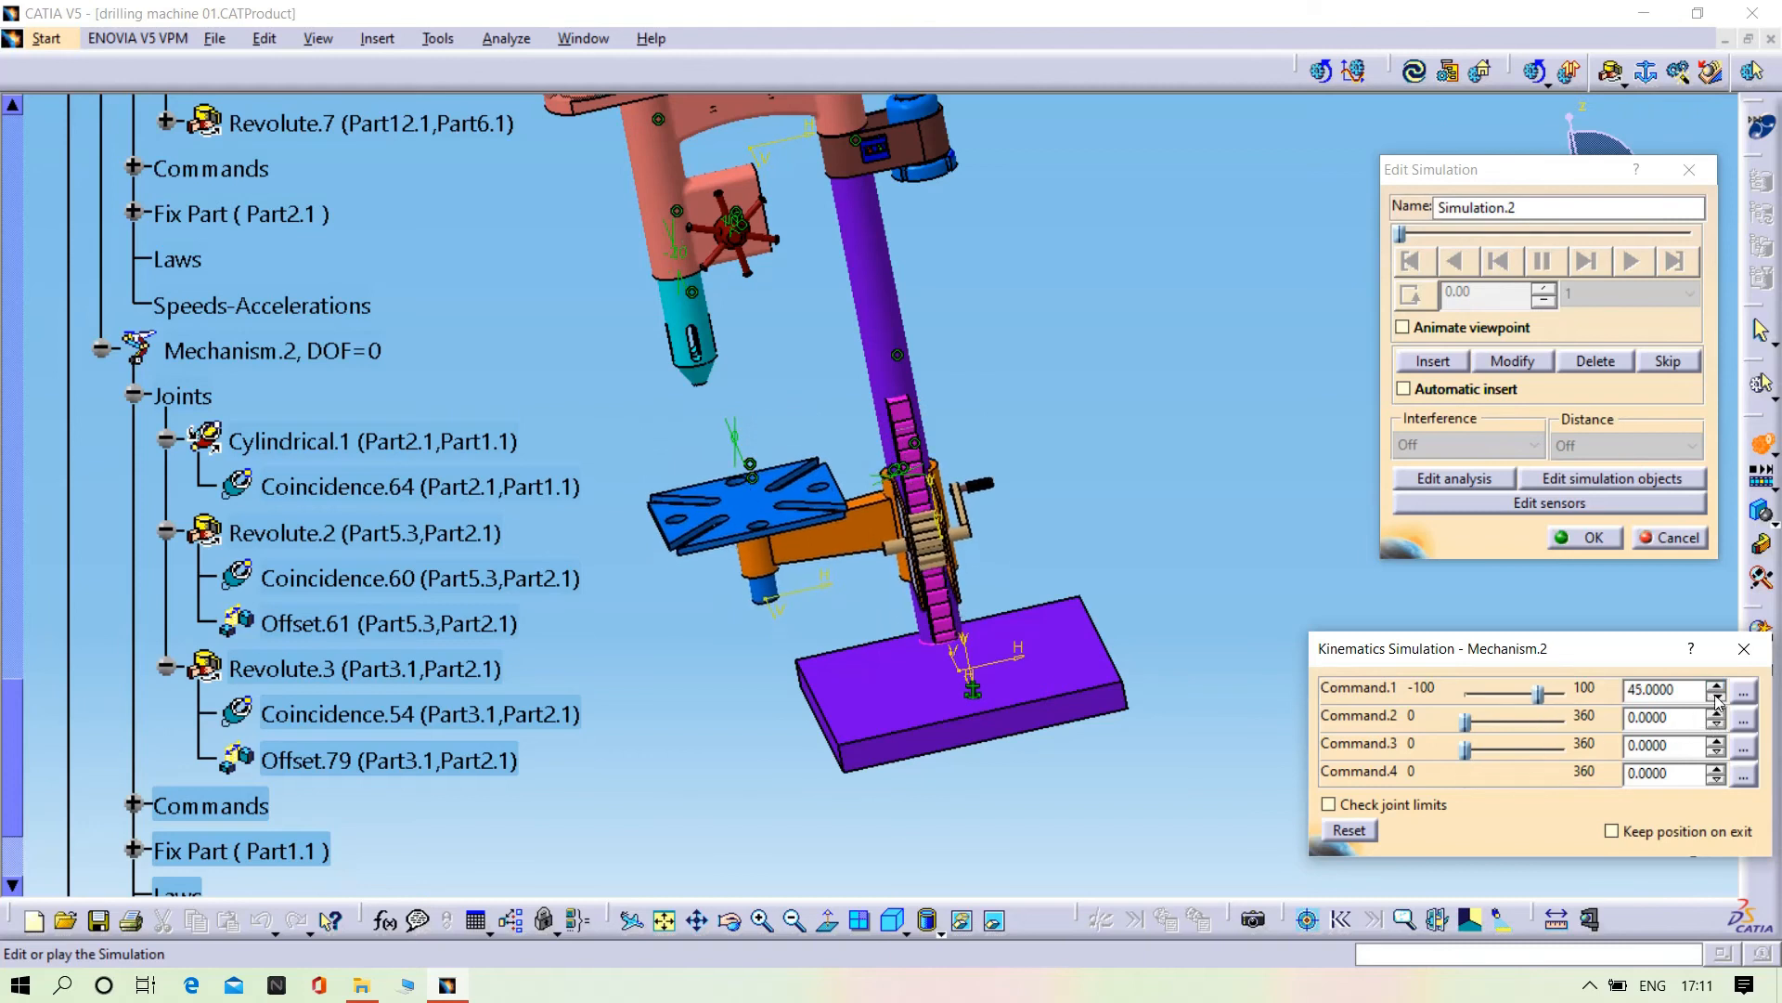
pyautogui.click(1717, 717)
pyautogui.click(1717, 725)
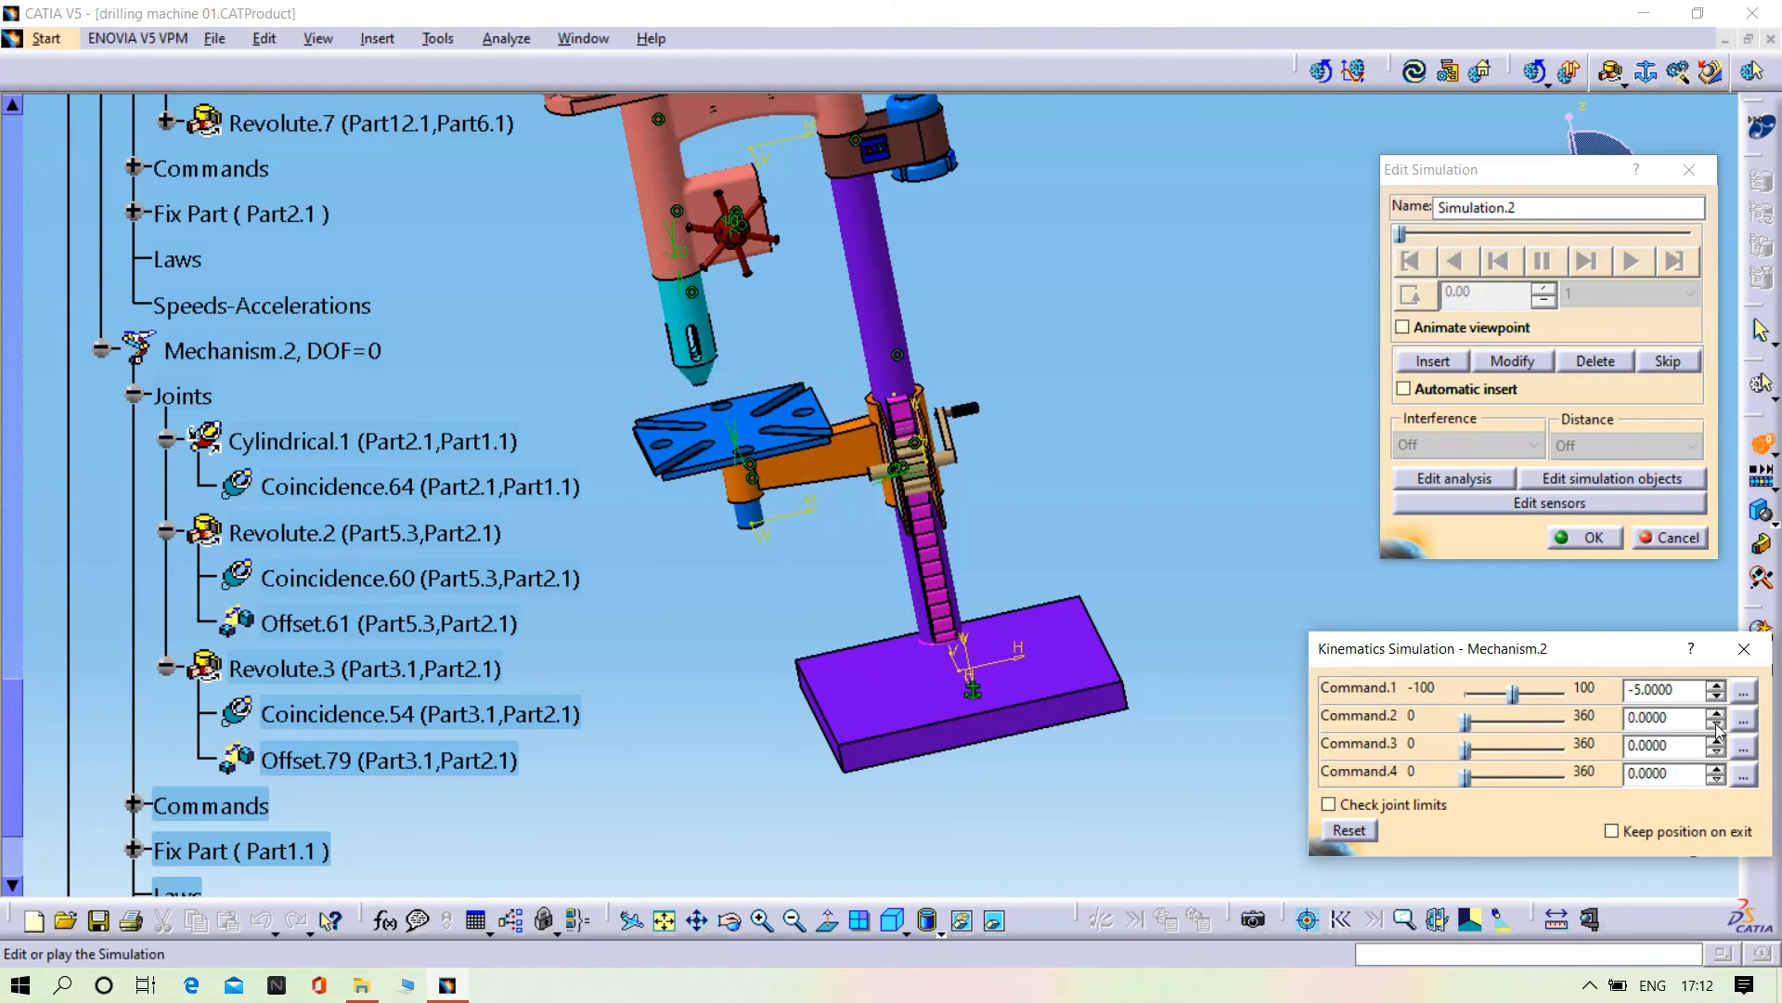
# - Rotate the table by setting Command.3 to 115 and turn the pinion crank by setting Command.4 to 360
pyautogui.click(1714, 741)
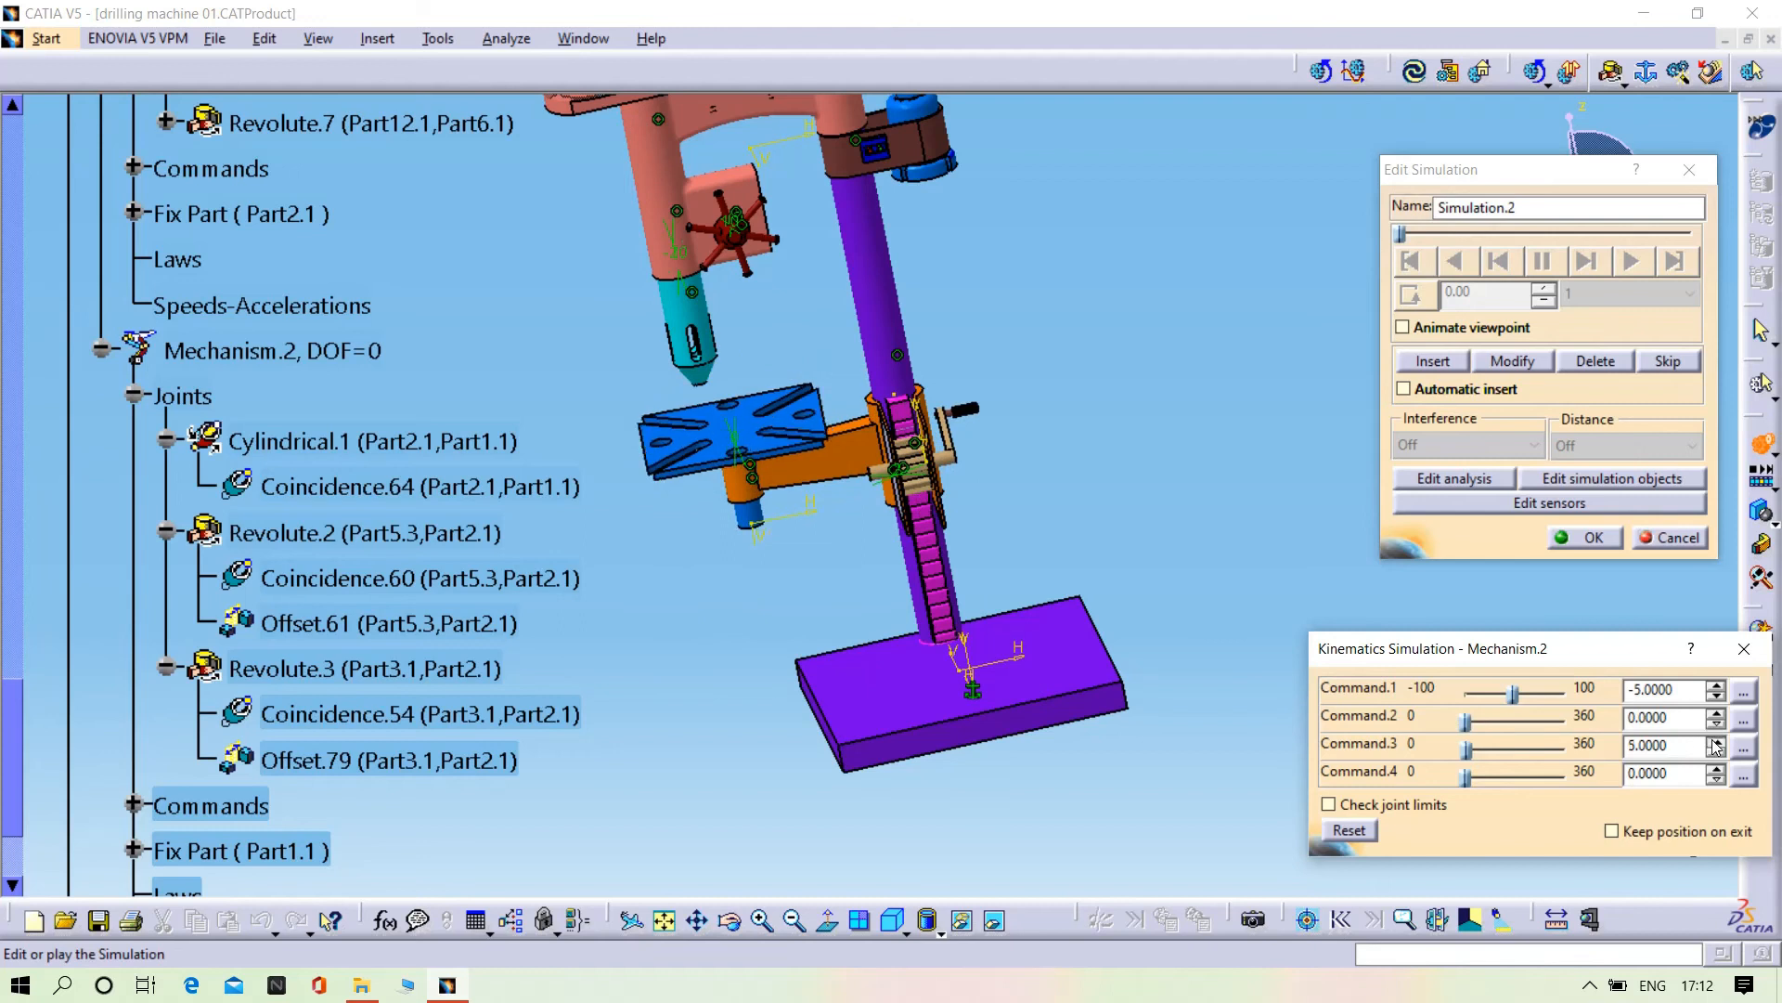
pyautogui.click(1715, 741)
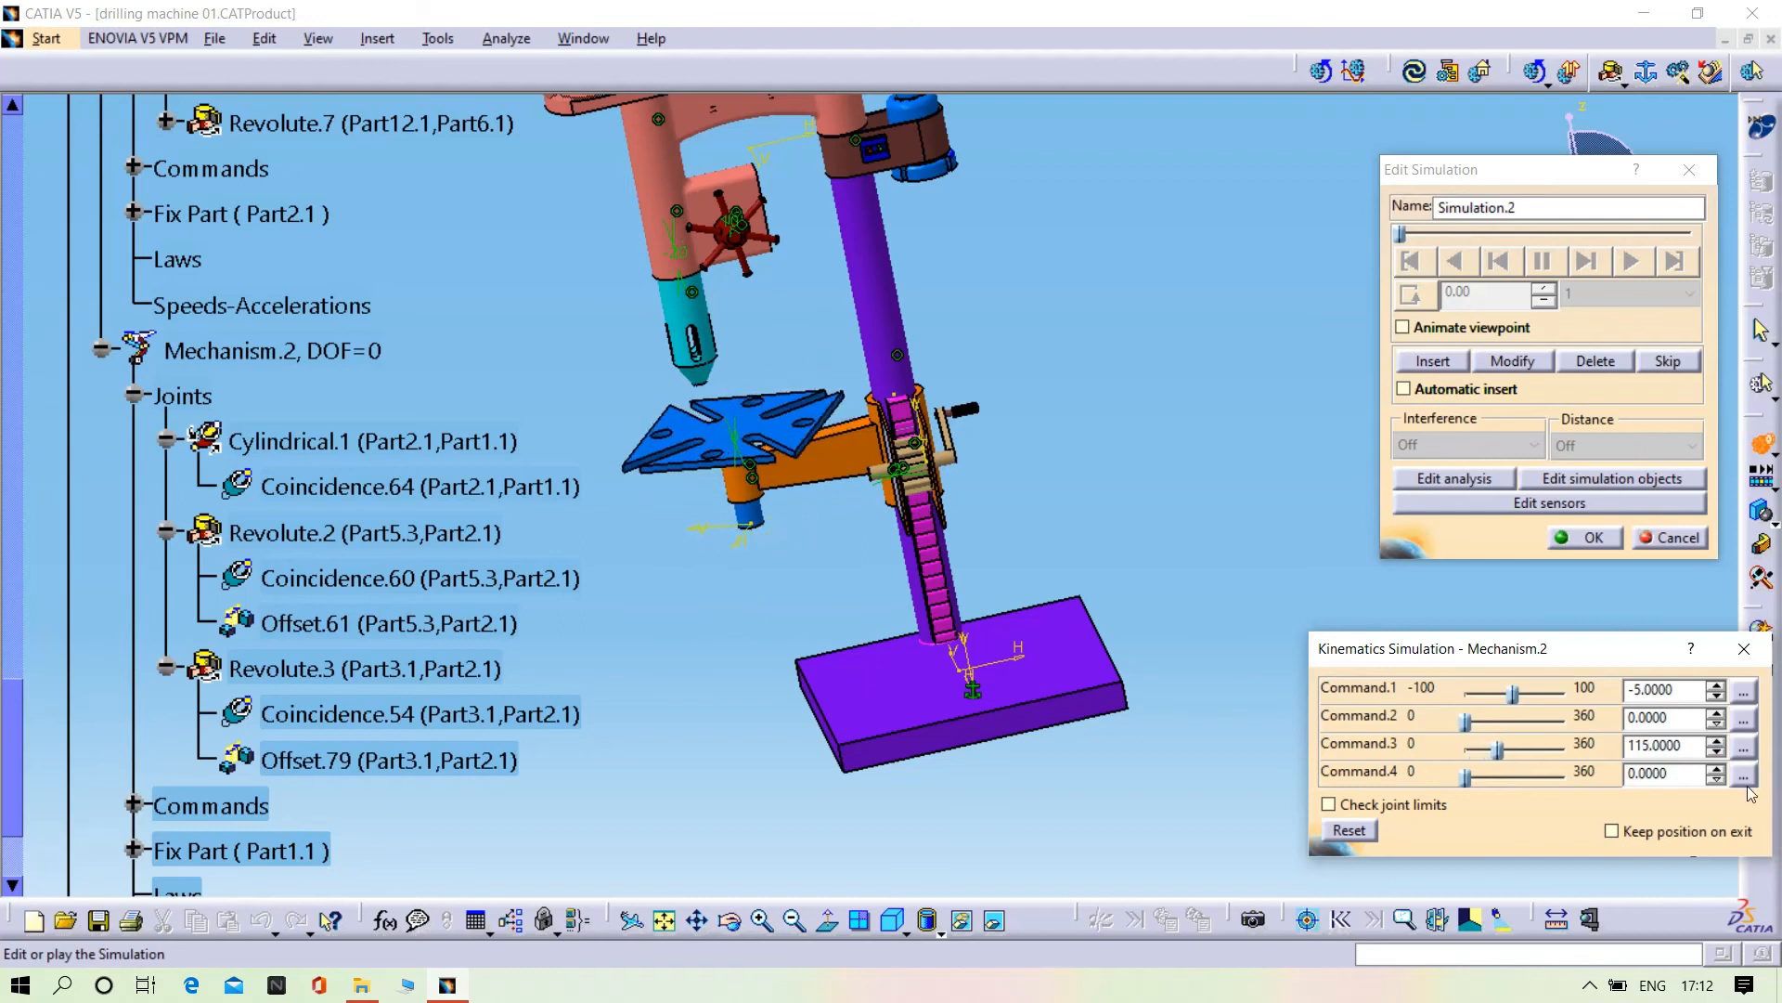
pyautogui.click(1718, 769)
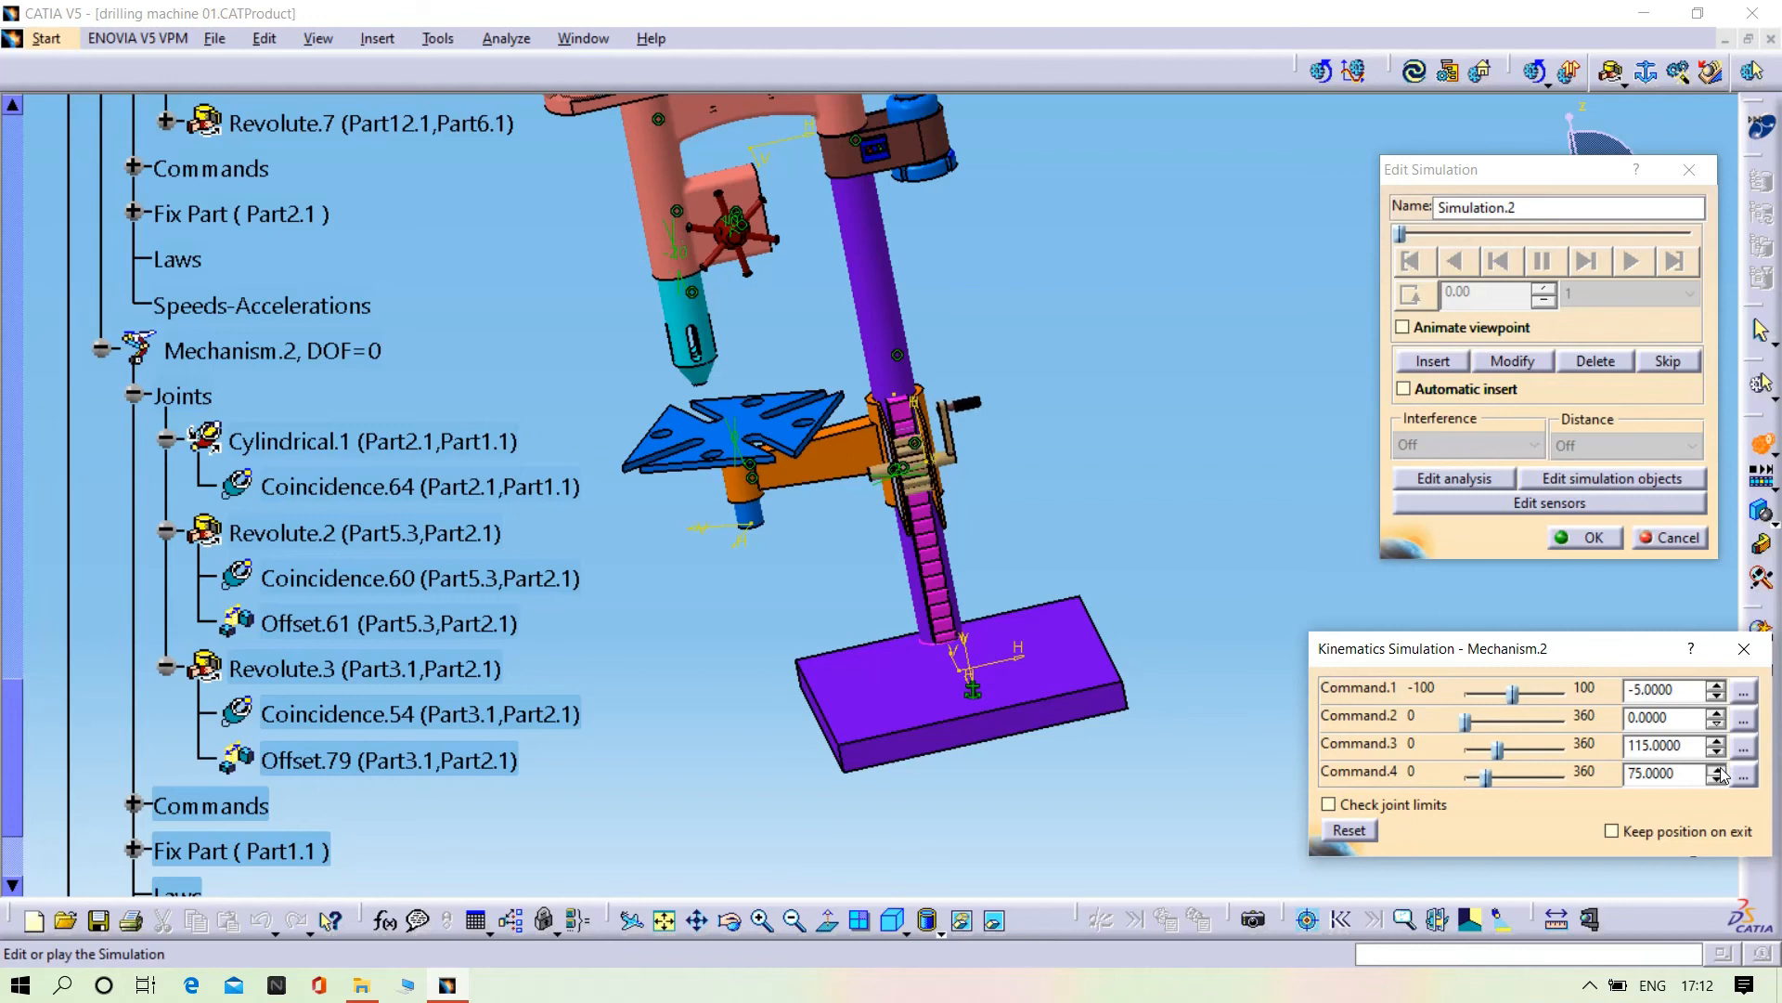
pyautogui.click(1717, 769)
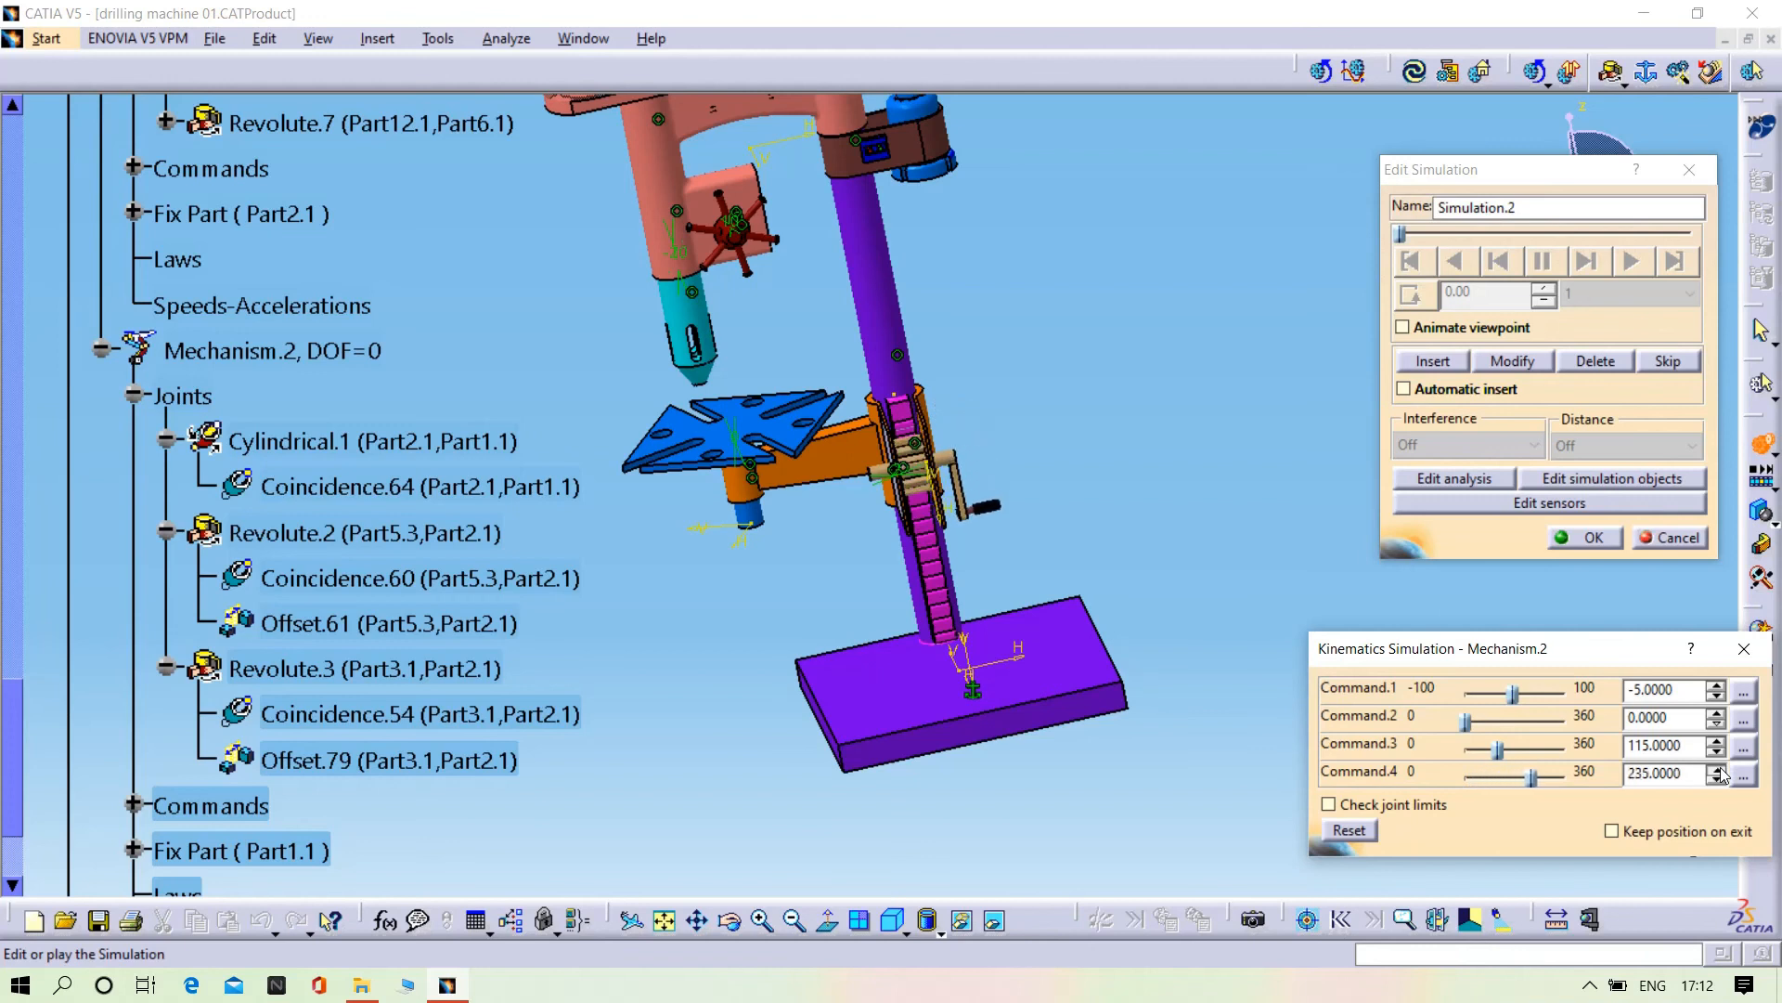
pyautogui.click(1717, 769)
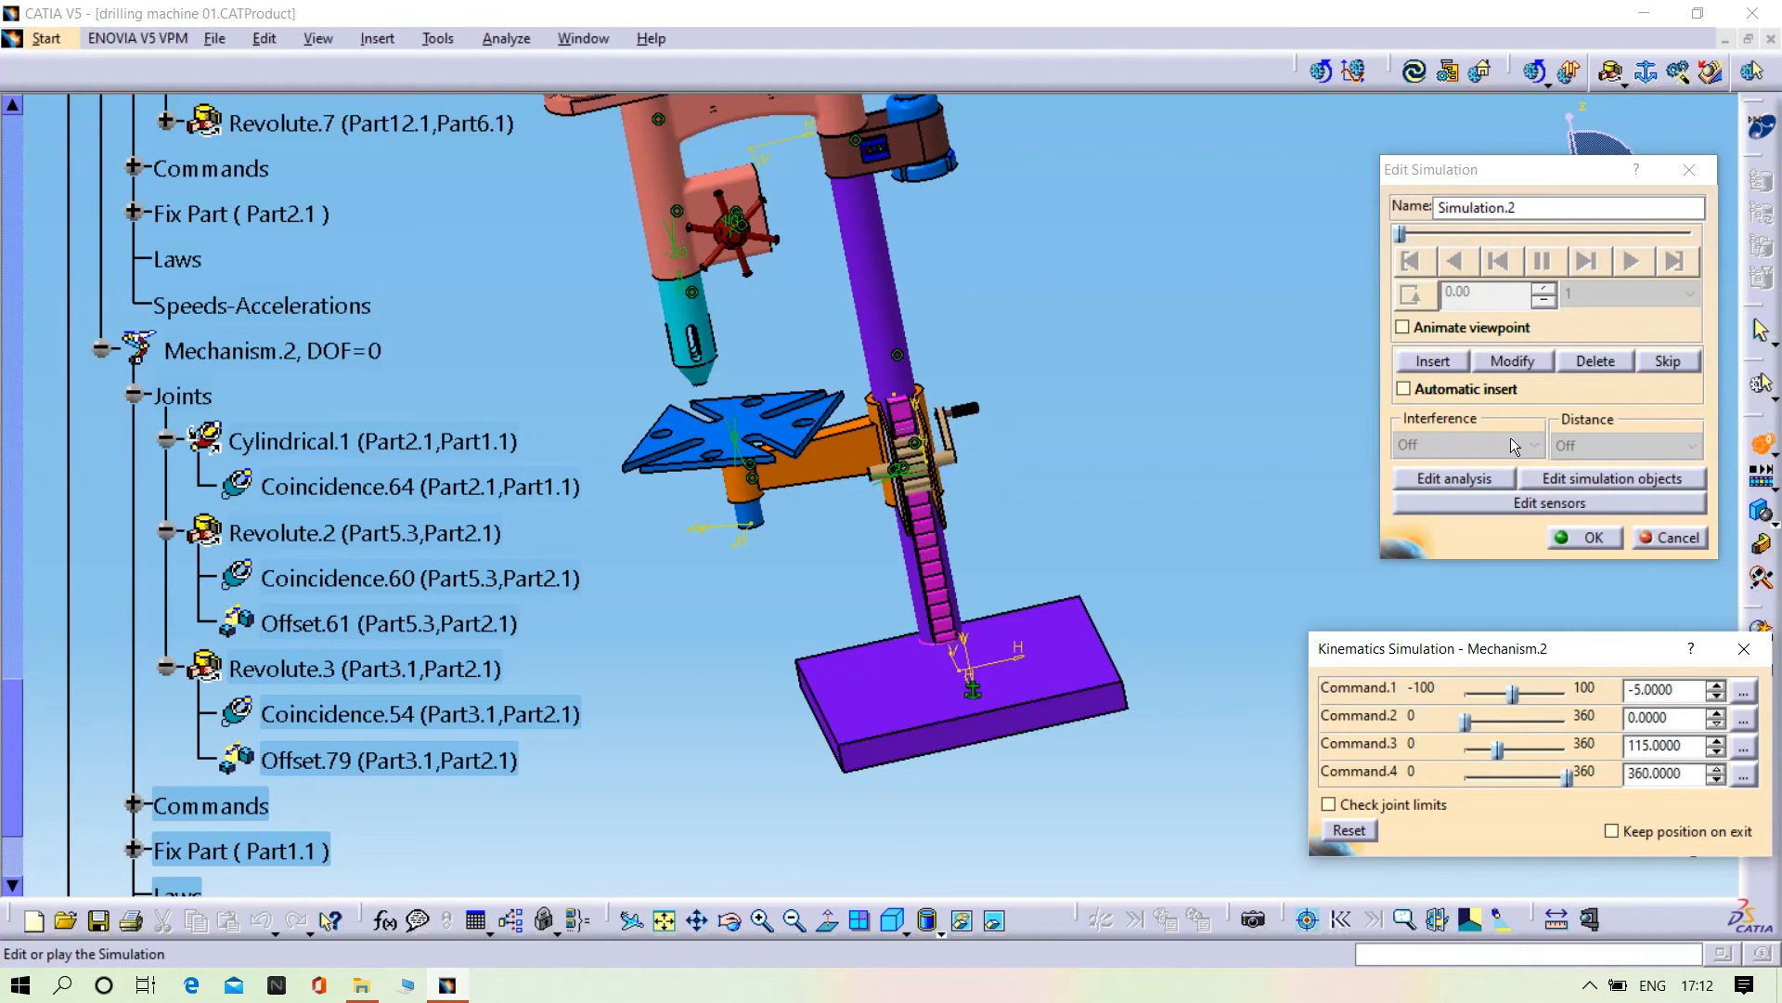
# - Insert the current position into Simulation.2 and play it with an interpolation step of 0.01
pyautogui.click(1450, 359)
pyautogui.click(1620, 291)
pyautogui.click(1611, 392)
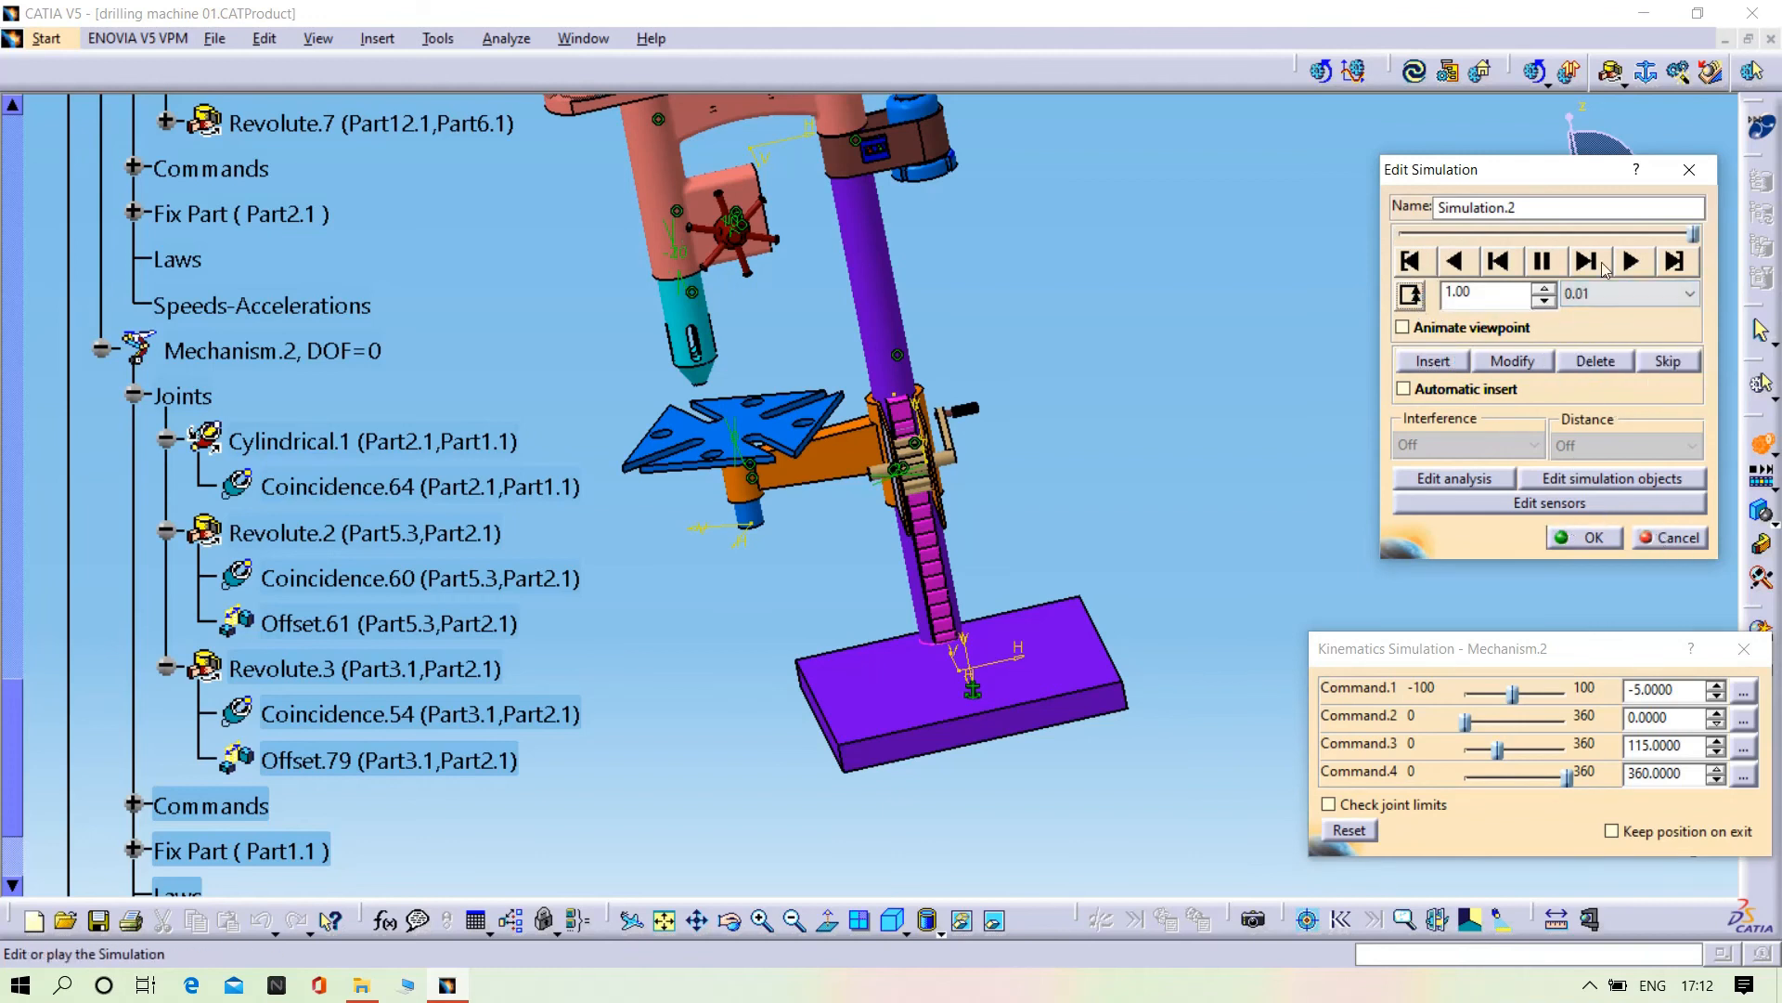
pyautogui.click(1631, 261)
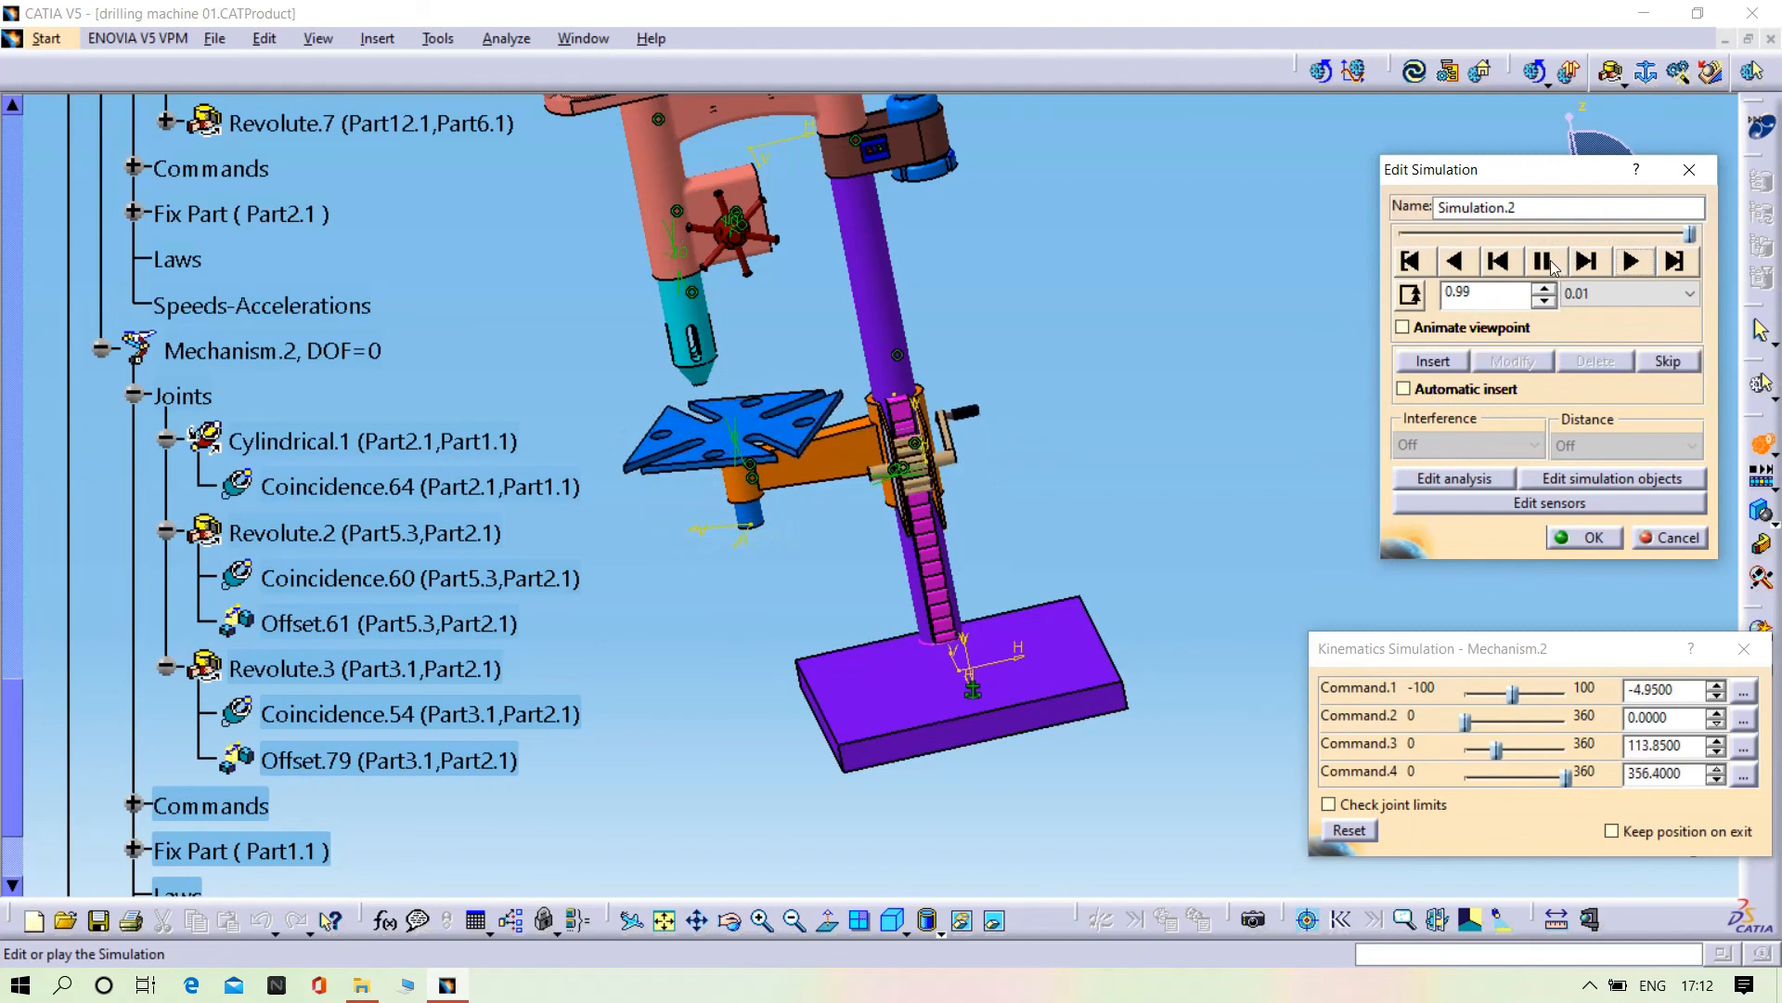
# - Set Command.1 to 54.95 to move the table arm down the column and insert that position into the simulation
pyautogui.click(1718, 689)
pyautogui.click(1719, 689)
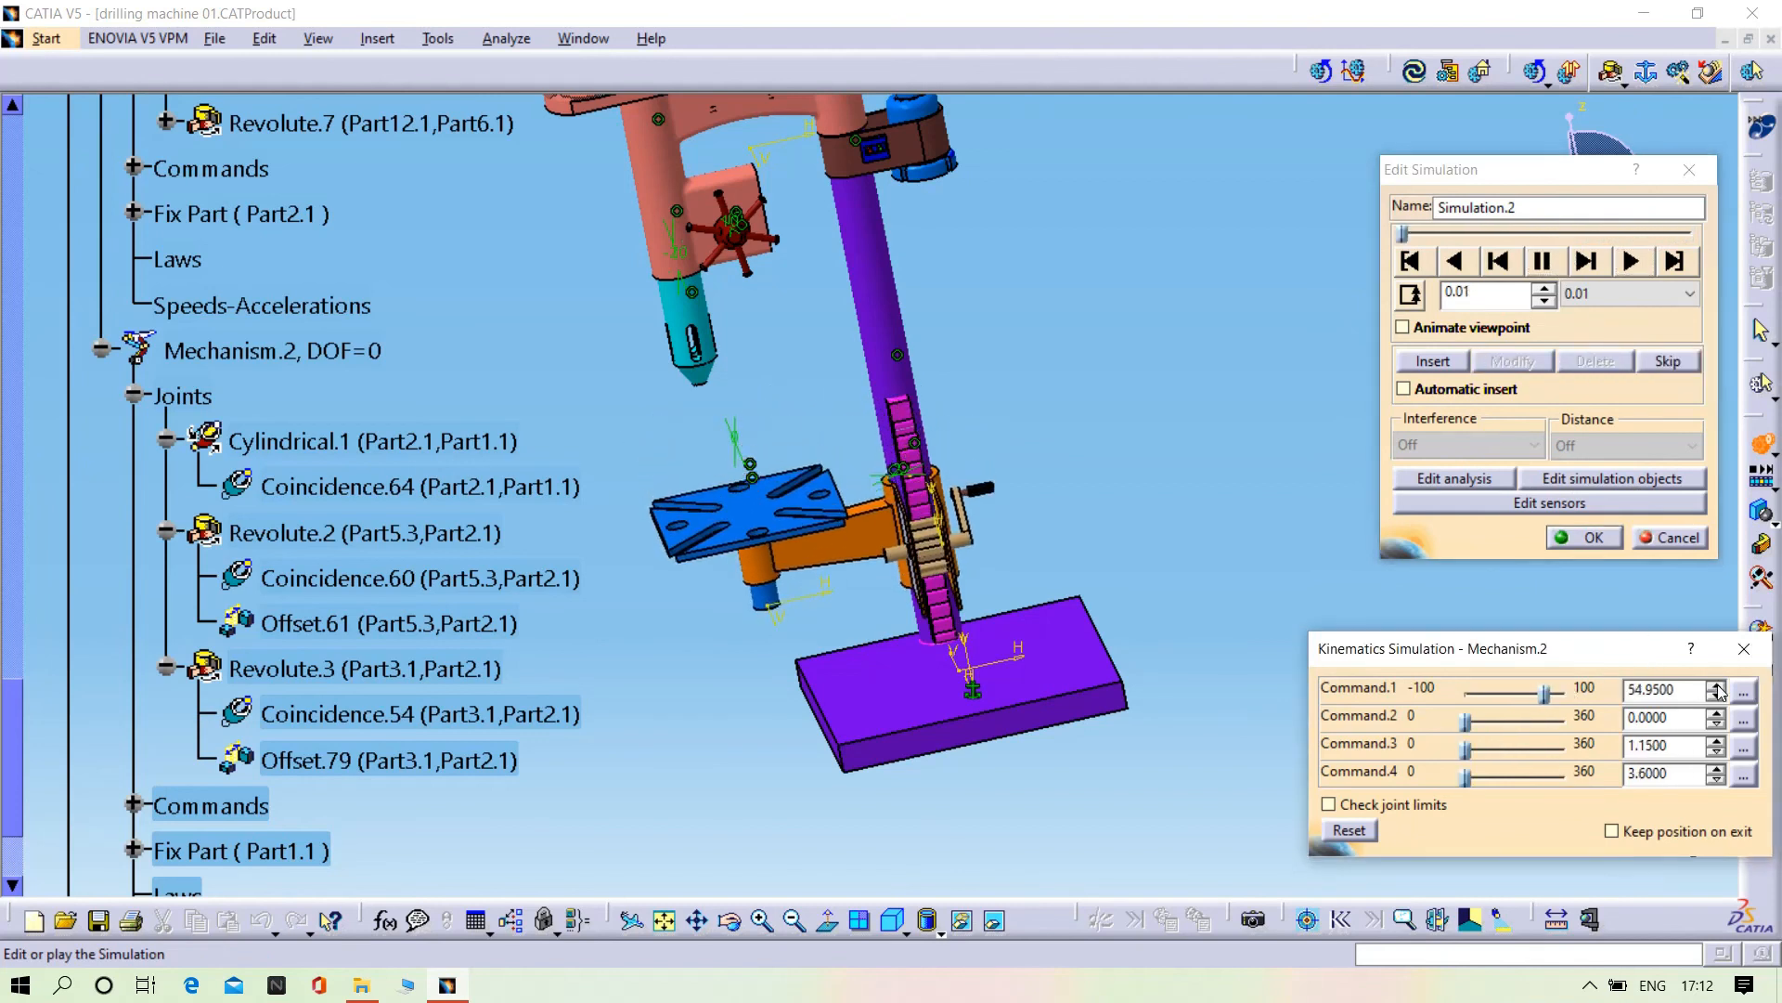
pyautogui.click(1439, 362)
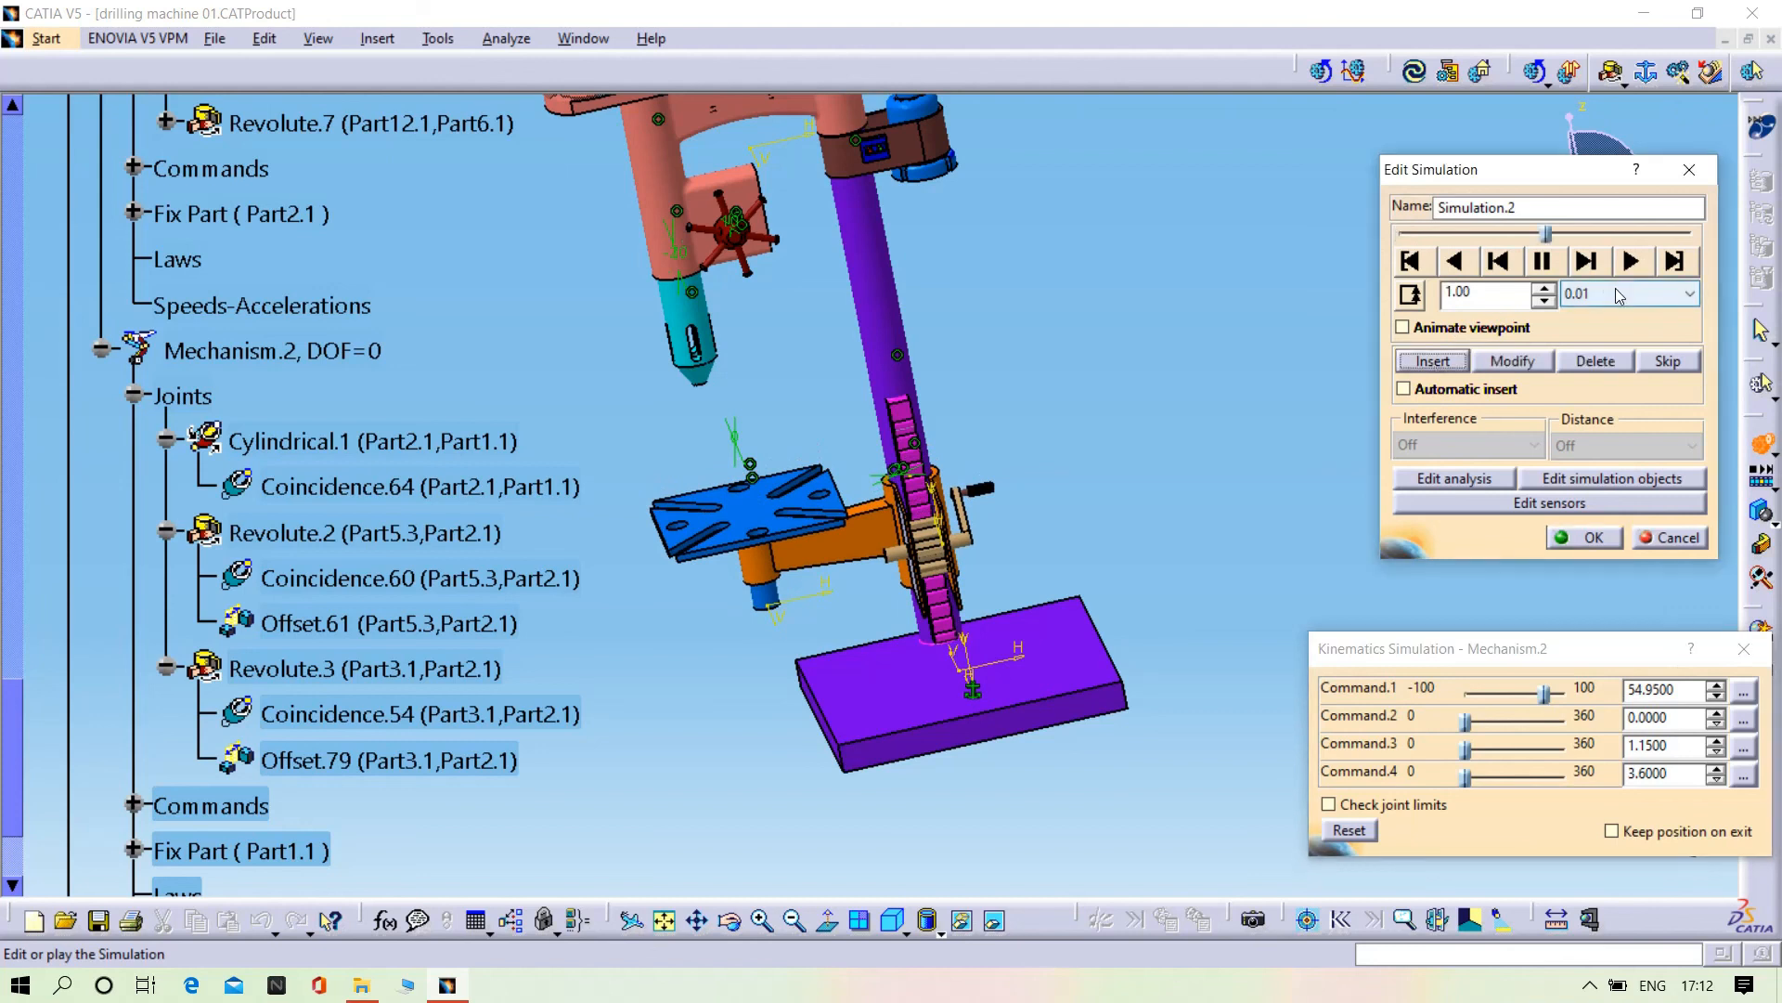
# - Replay the extended simulation of the arm, table and crank motion with the interpolation step at 0.01
pyautogui.click(1619, 296)
pyautogui.click(1597, 401)
pyautogui.click(1629, 263)
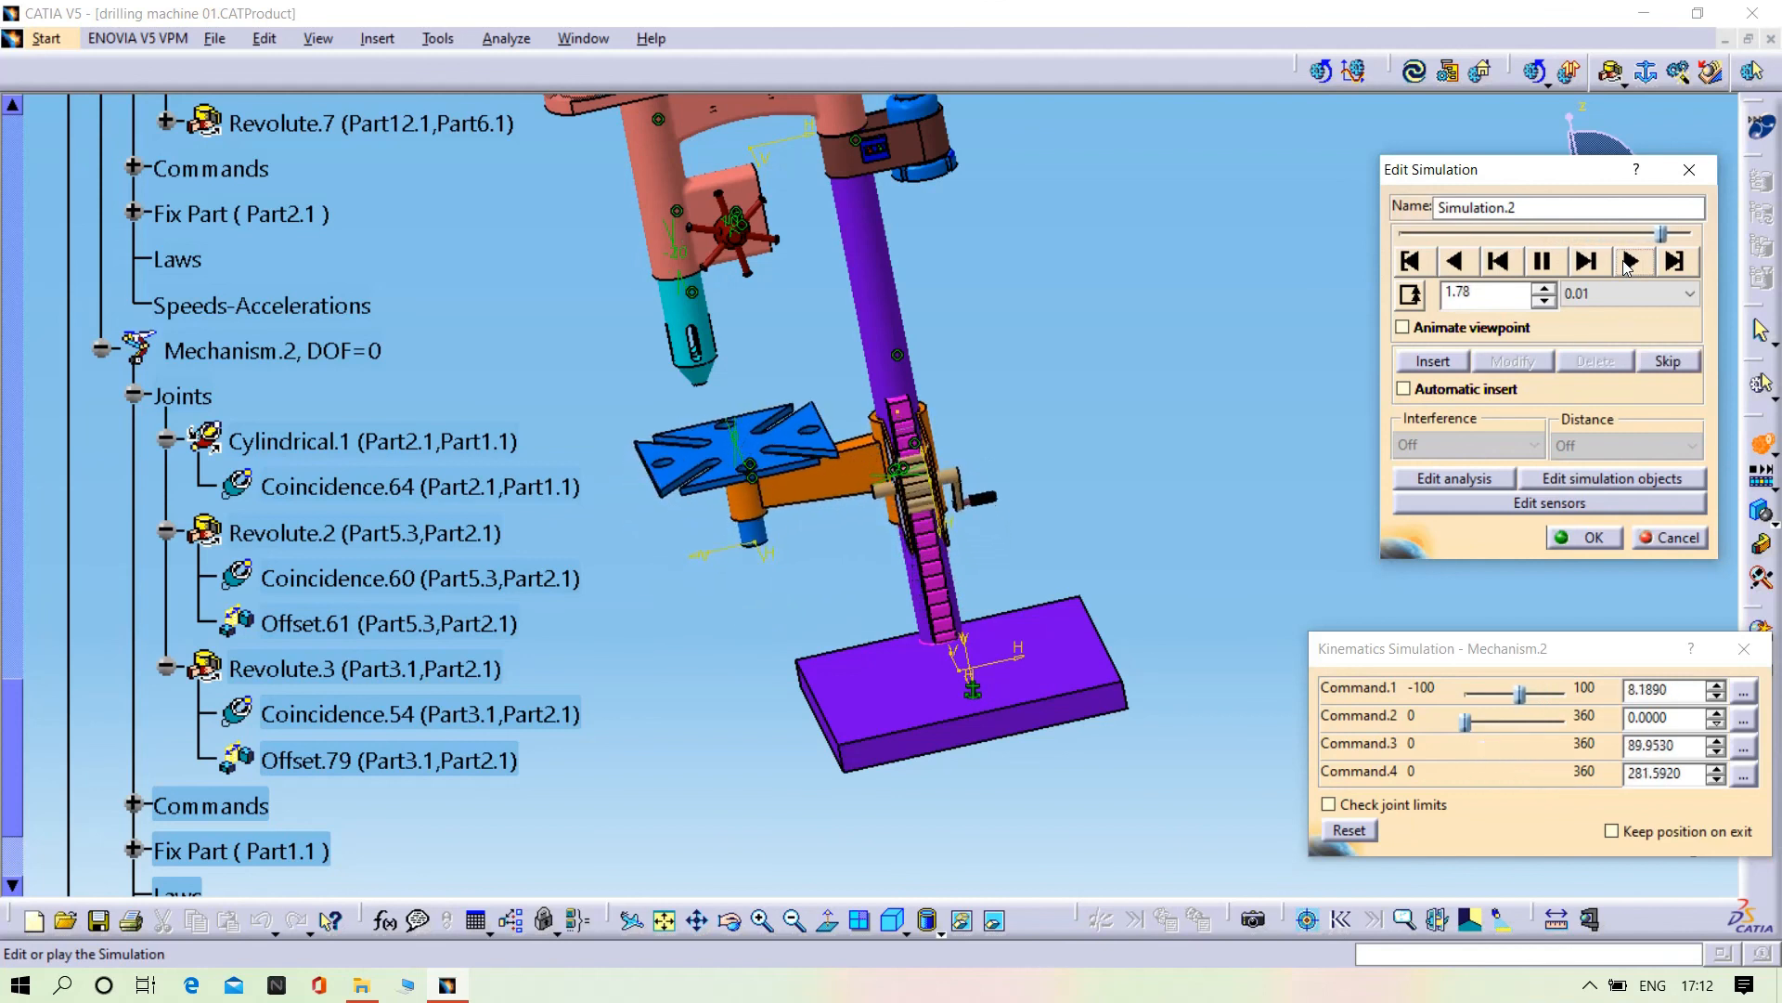
pyautogui.click(1629, 260)
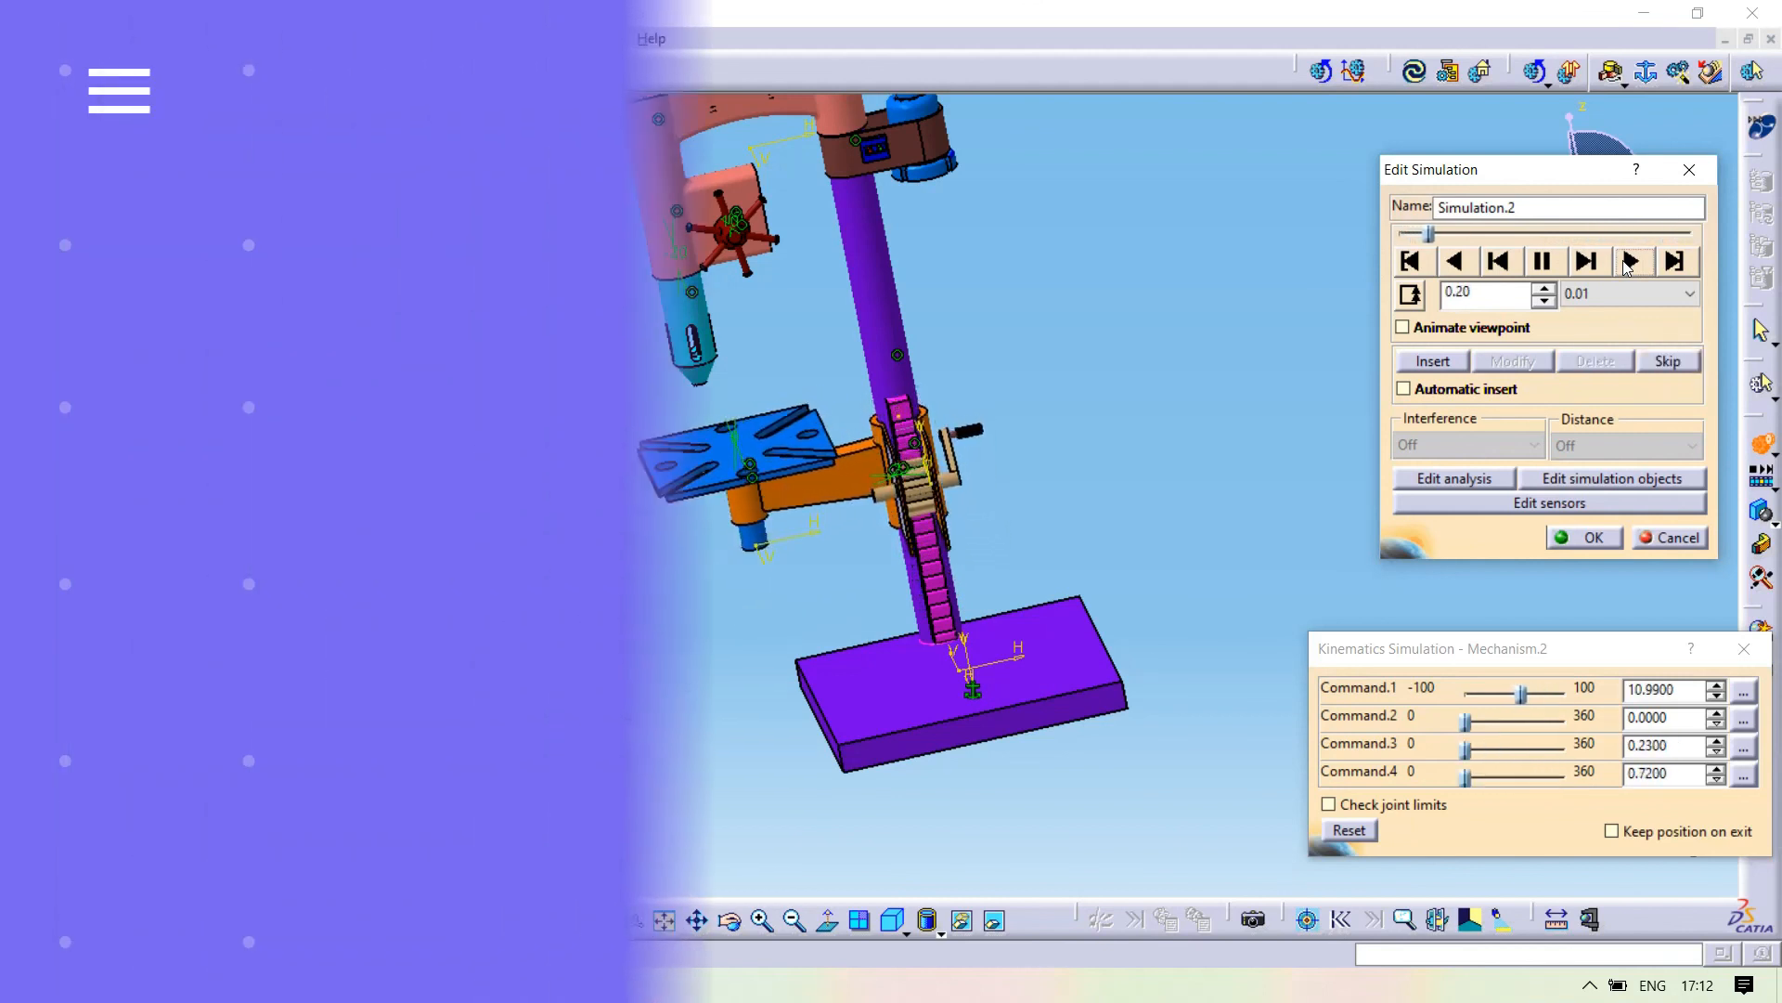